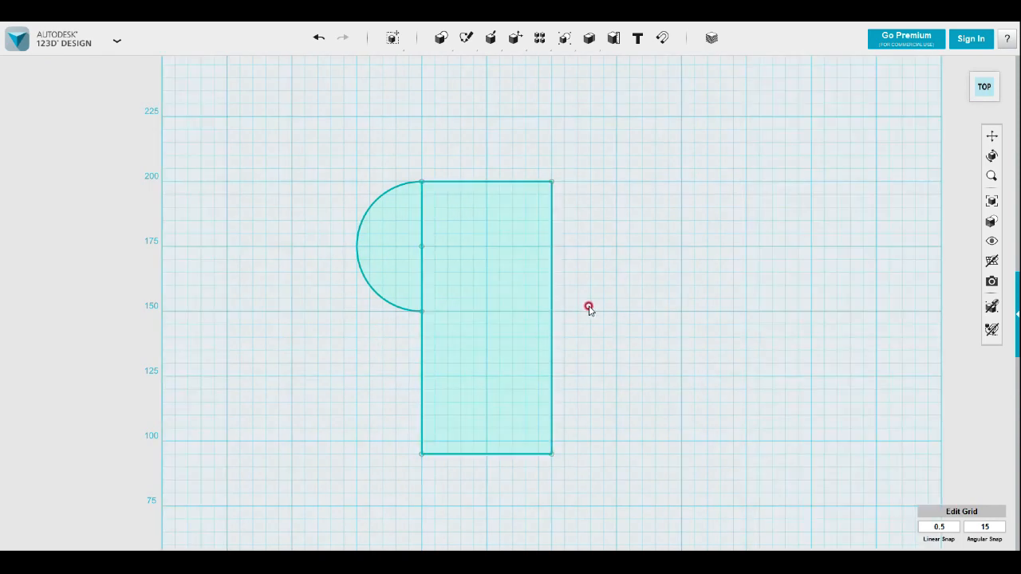
# Extrude the rectangle and the adjoining half-circle profile together to a height of 25 mm
pyautogui.moveTo(630, 335)
pyautogui.mouseDown(button='right')
pyautogui.moveTo(627, 308)
pyautogui.moveTo(590, 349)
pyautogui.moveTo(615, 382)
pyautogui.moveTo(589, 357)
pyautogui.moveTo(587, 392)
pyautogui.moveTo(609, 420)
pyautogui.mouseUp(button='right')
pyautogui.click(524, 406)
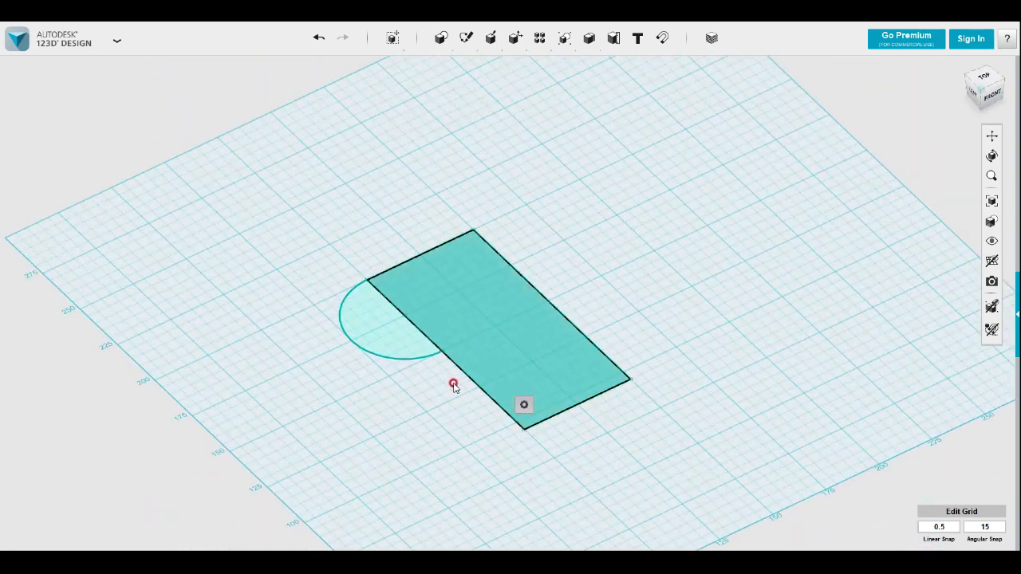
pyautogui.keyDown('shift'); pyautogui.click(400, 341); pyautogui.keyUp('shift')
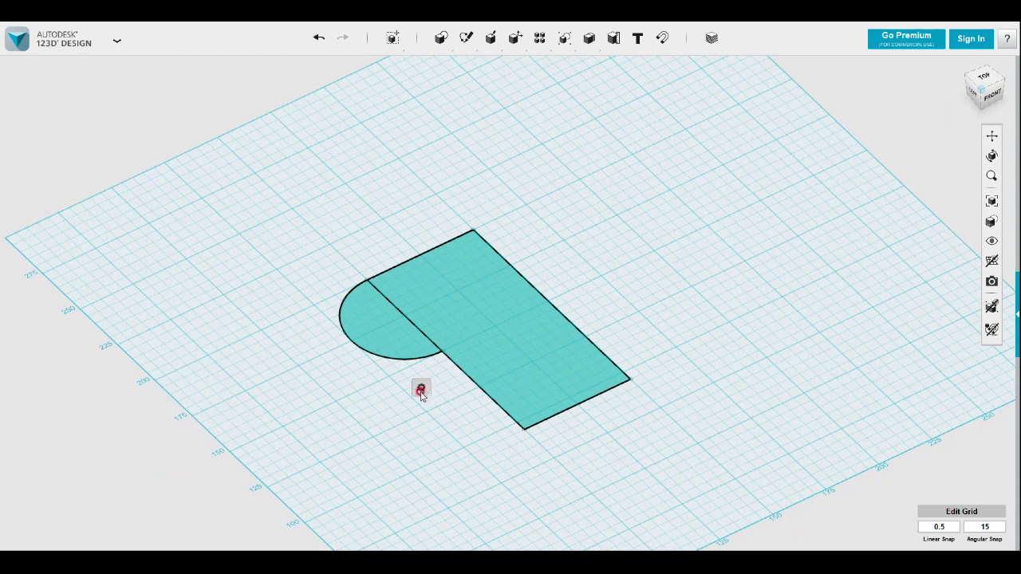
pyautogui.click(421, 389)
pyautogui.click(482, 386)
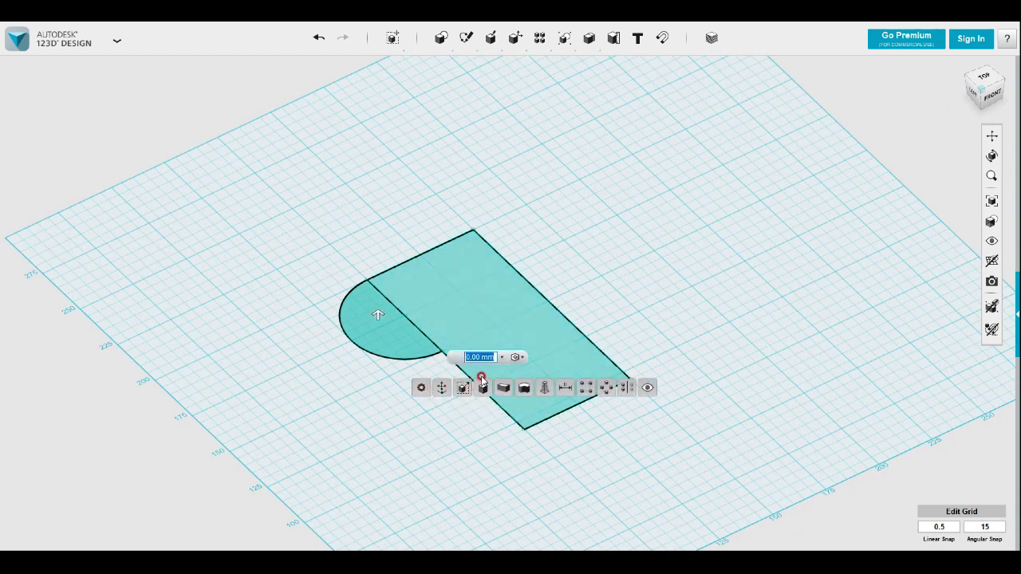
pyautogui.moveTo(378, 321); pyautogui.dragTo(378, 268)
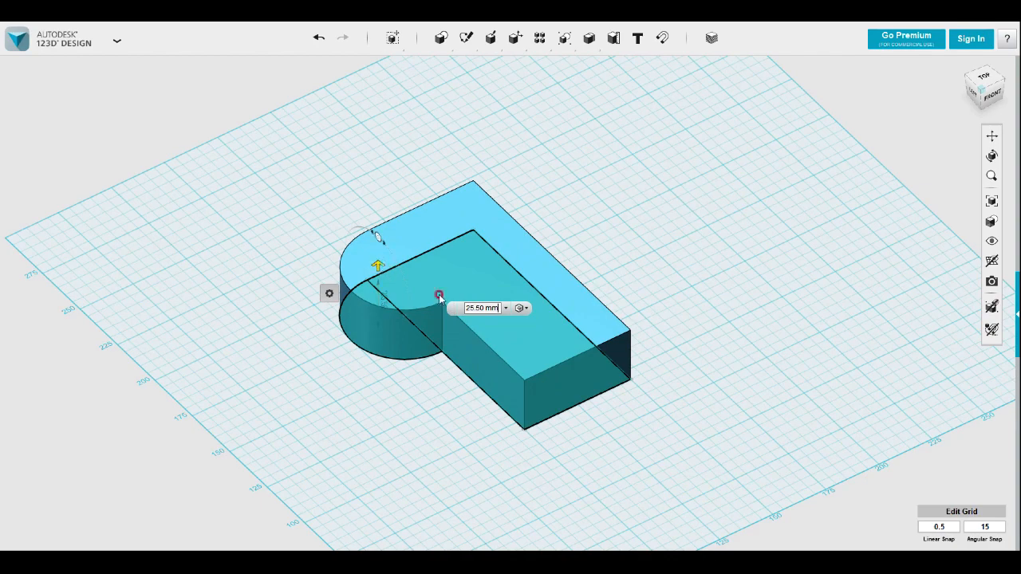
pyautogui.moveTo(468, 310); pyautogui.dragTo(518, 309)
pyautogui.write('25')
pyautogui.click(463, 413)
# Try sketching a rectangle along the full length of the top face's straight-edged half, and undo it
pyautogui.moveTo(455, 432); pyautogui.dragTo(706, 266, button='right')
pyautogui.moveTo(467, 41)
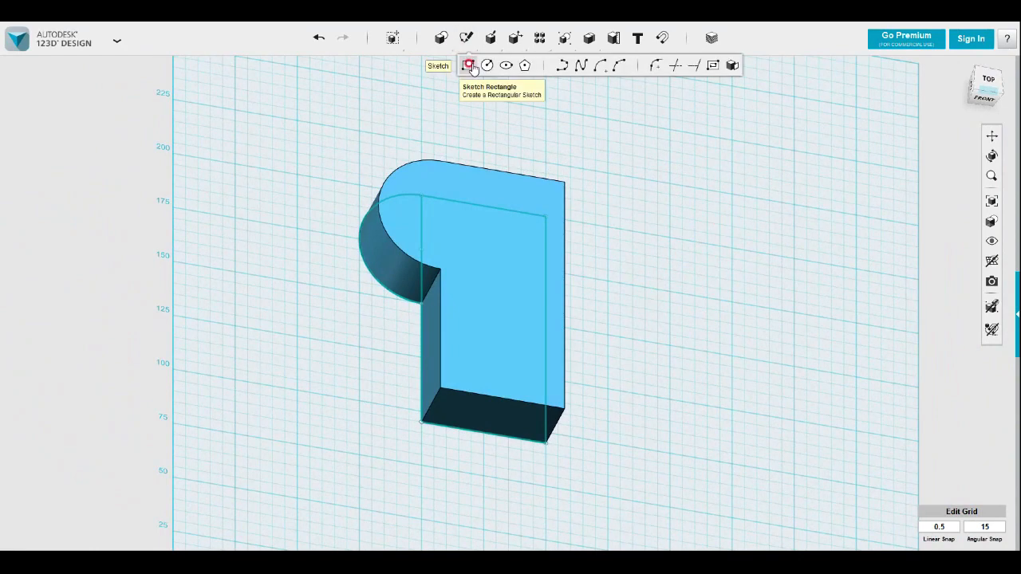
pyautogui.click(469, 67)
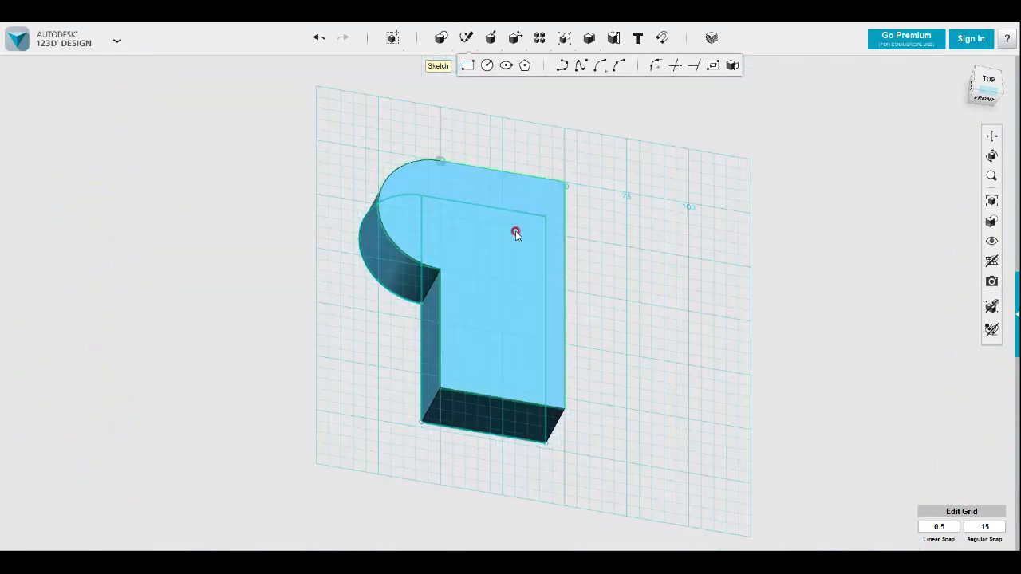
pyautogui.click(534, 284)
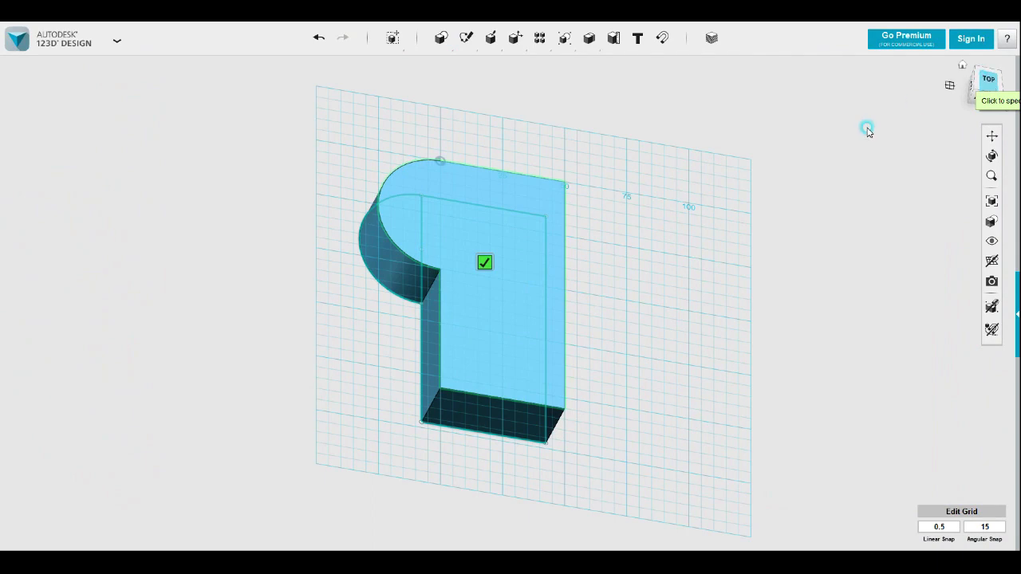
pyautogui.click(553, 456)
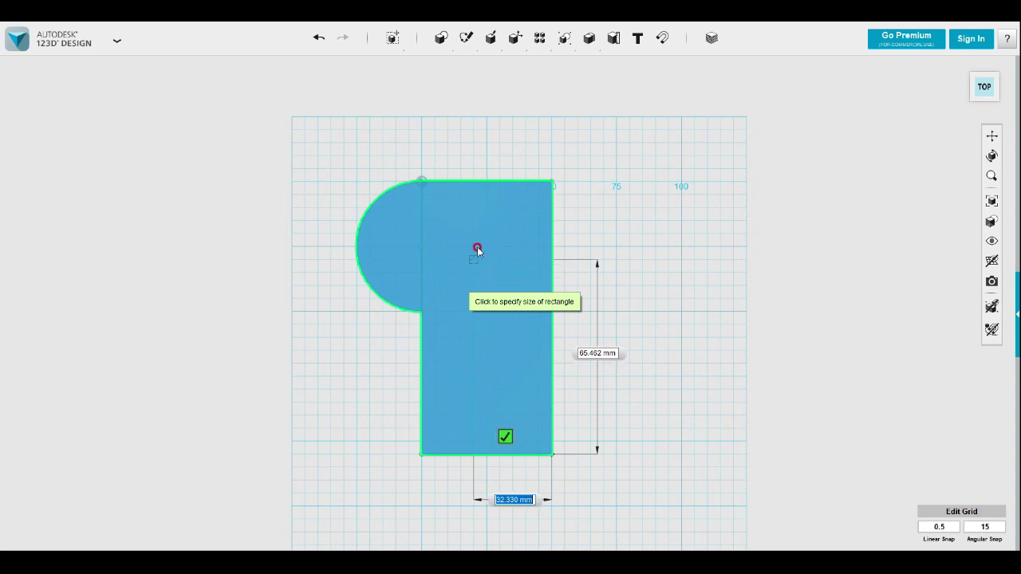
pyautogui.click(486, 183)
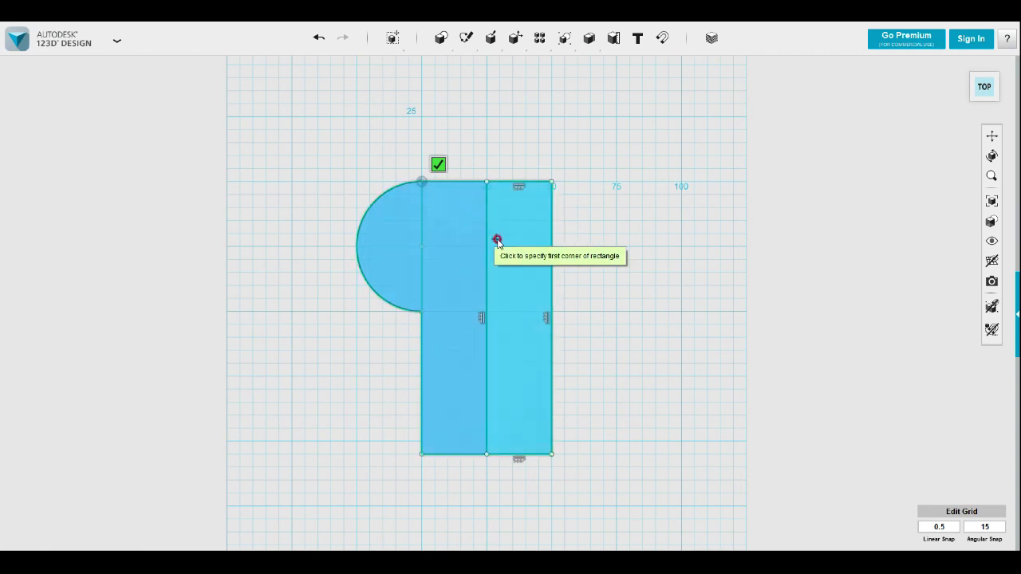
pyautogui.press('Escape')
pyautogui.hotkey('ctrl', 'z')
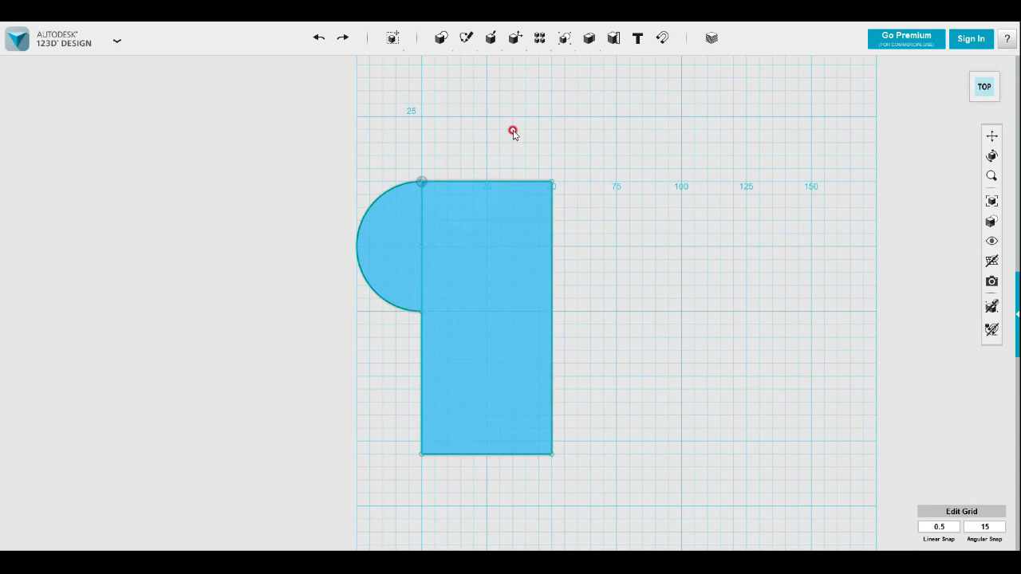
# Sketch two adjoining rectangles on the top face, about 25 by 95 mm along the straight edge and about 25 by 25 mm toward the rounded side
pyautogui.moveTo(467, 38)
pyautogui.click(469, 69)
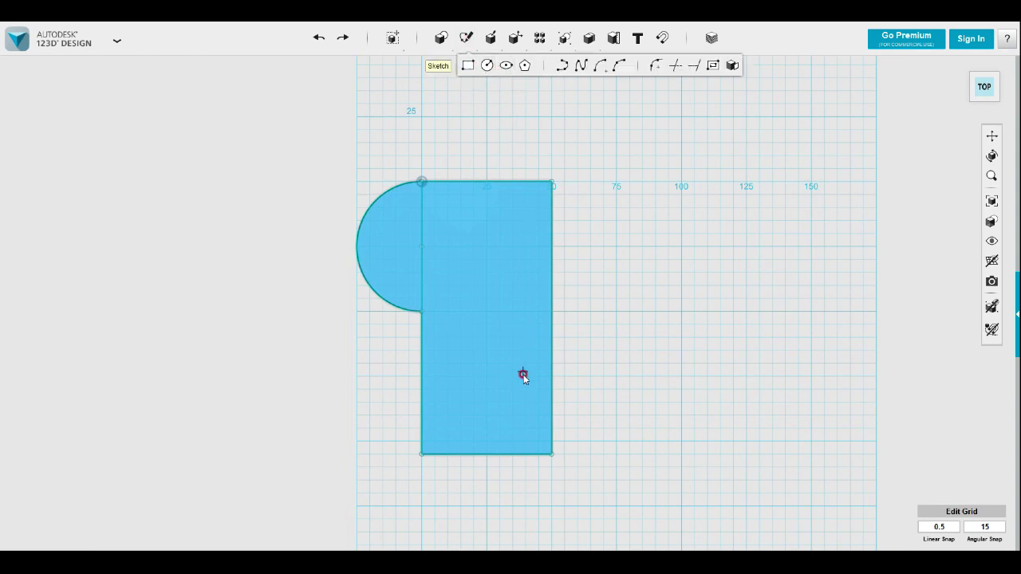
pyautogui.click(523, 371)
pyautogui.click(552, 455)
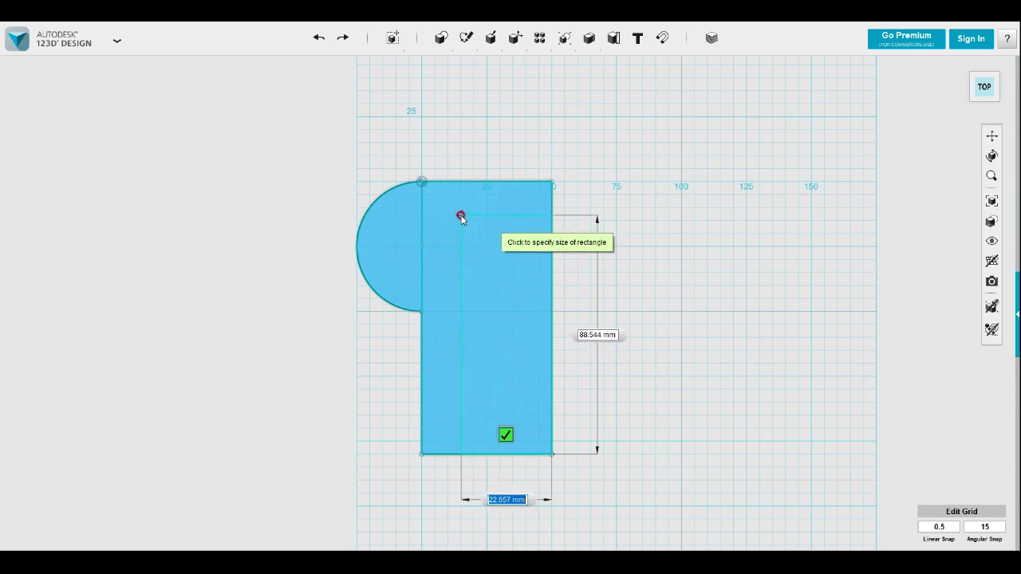
pyautogui.click(488, 208)
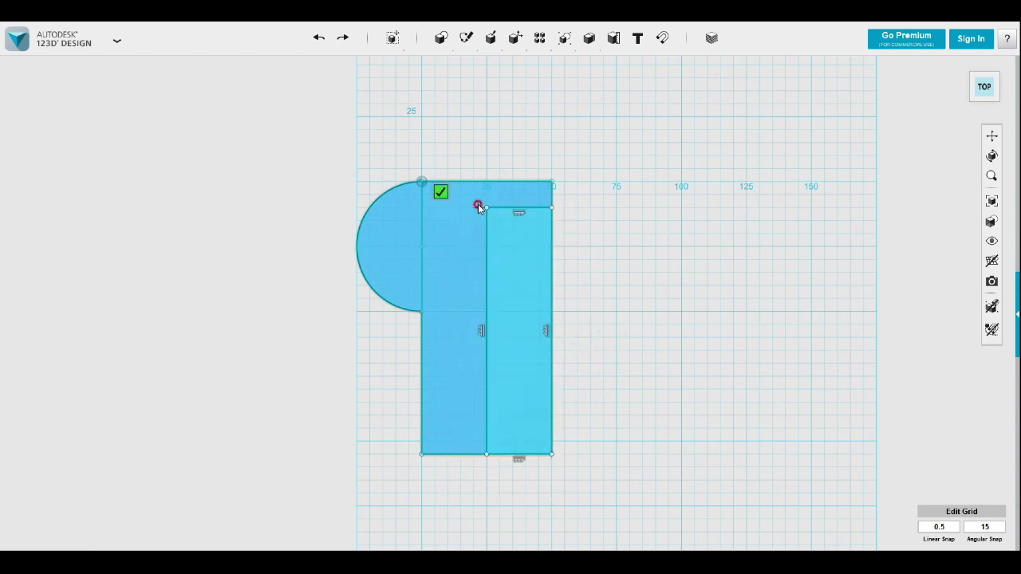
pyautogui.click(486, 208)
pyautogui.click(422, 275)
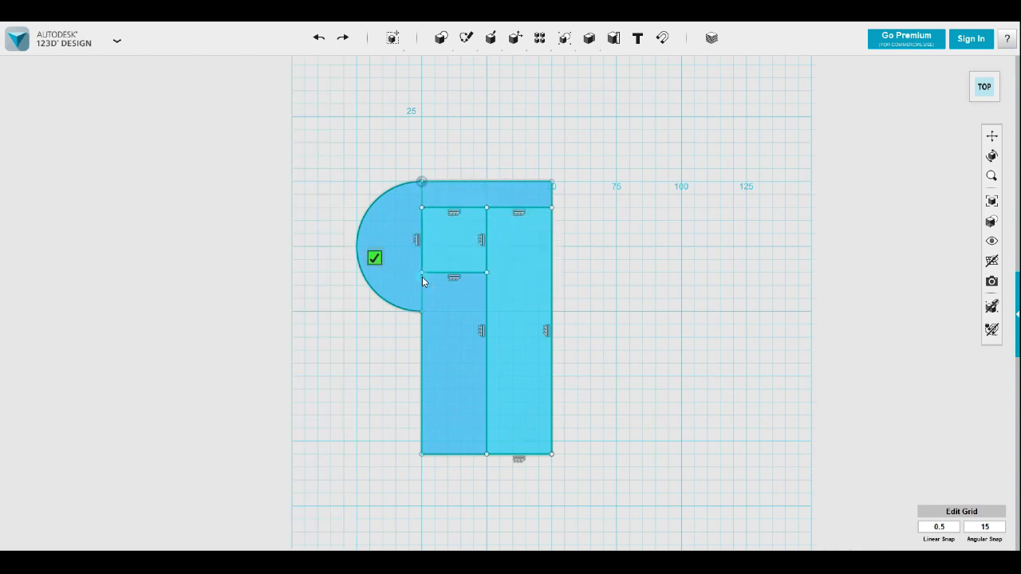
# Extrude the two adjoining rectangles on the top face together upward by 30 mm
pyautogui.moveTo(611, 317); pyautogui.dragTo(494, 406, button='right')
pyautogui.click(471, 259)
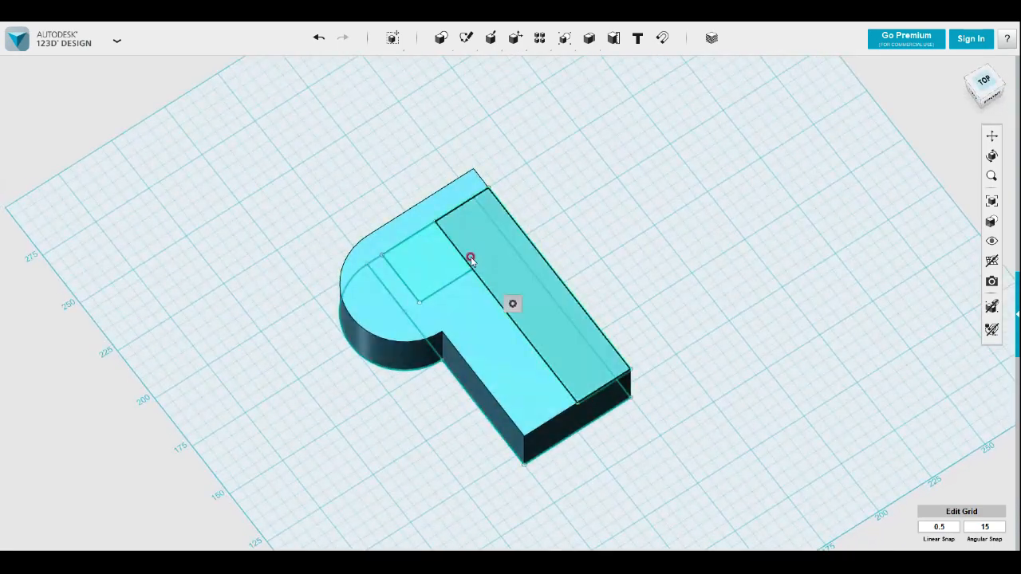
pyautogui.keyDown('shift'); pyautogui.click(419, 259); pyautogui.keyUp('shift')
pyautogui.moveTo(468, 312)
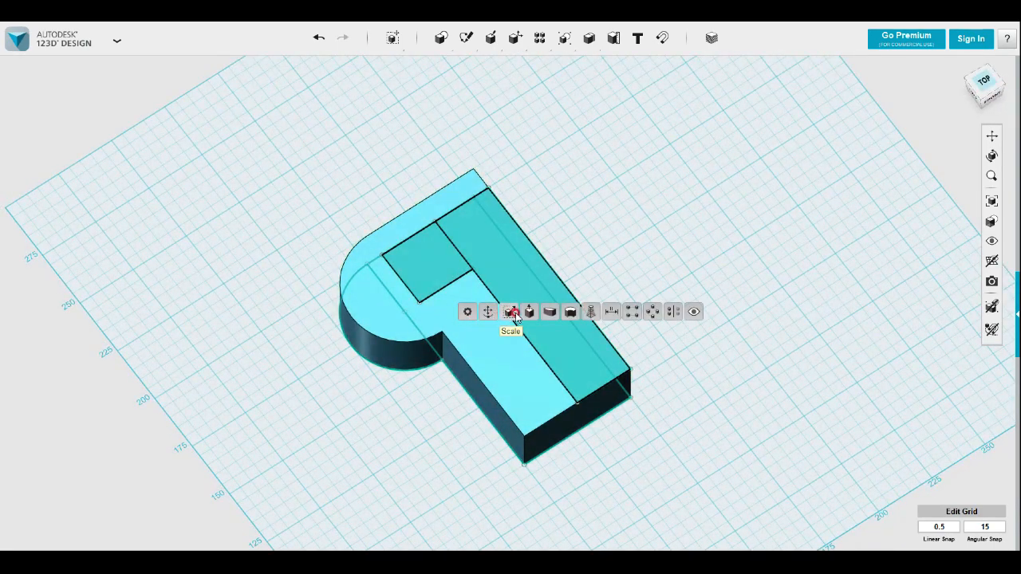
pyautogui.click(511, 312)
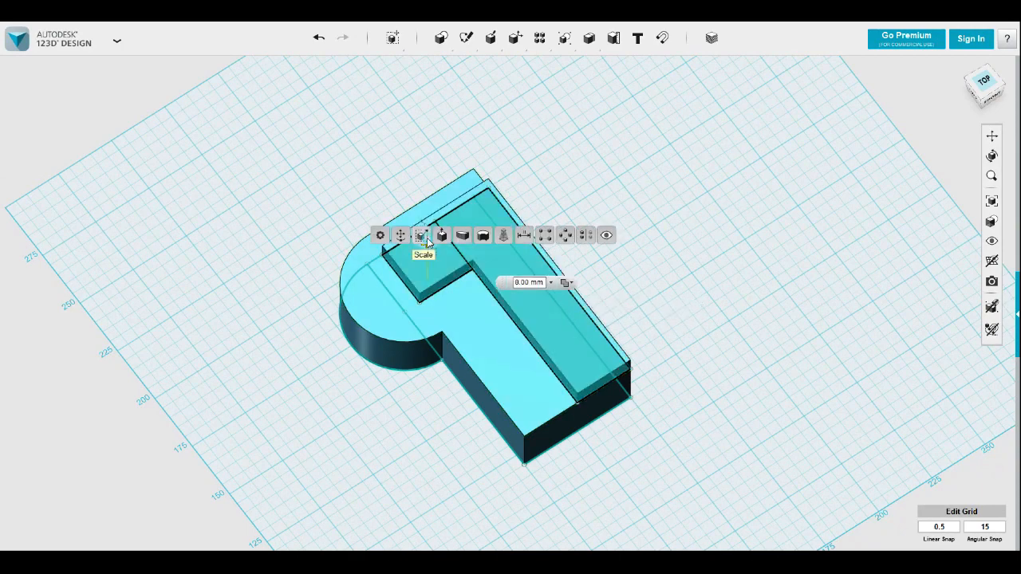
pyautogui.moveTo(428, 236); pyautogui.dragTo(431, 220)
pyautogui.moveTo(431, 220); pyautogui.dragTo(661, 354, button='right')
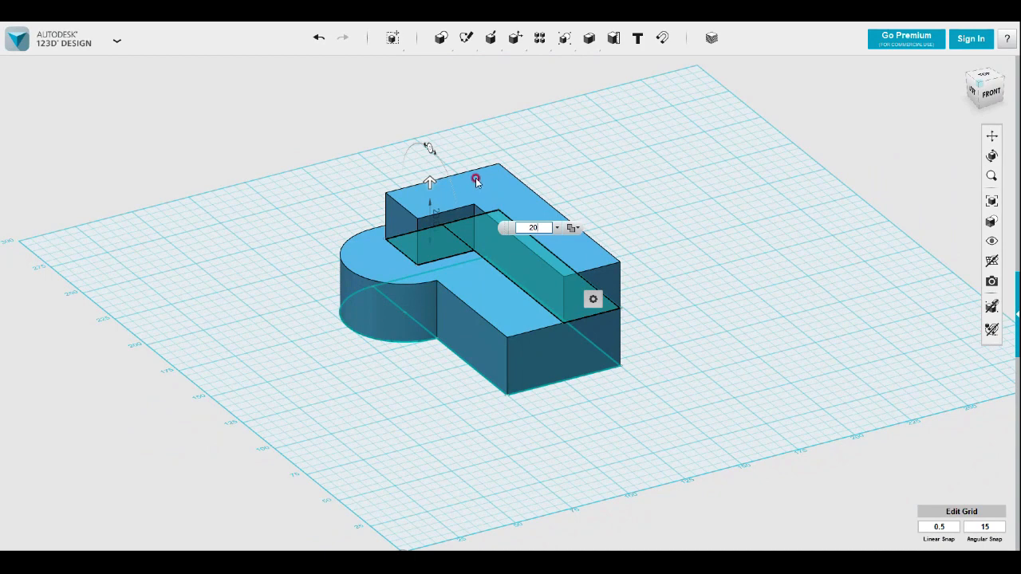
pyautogui.click(532, 226)
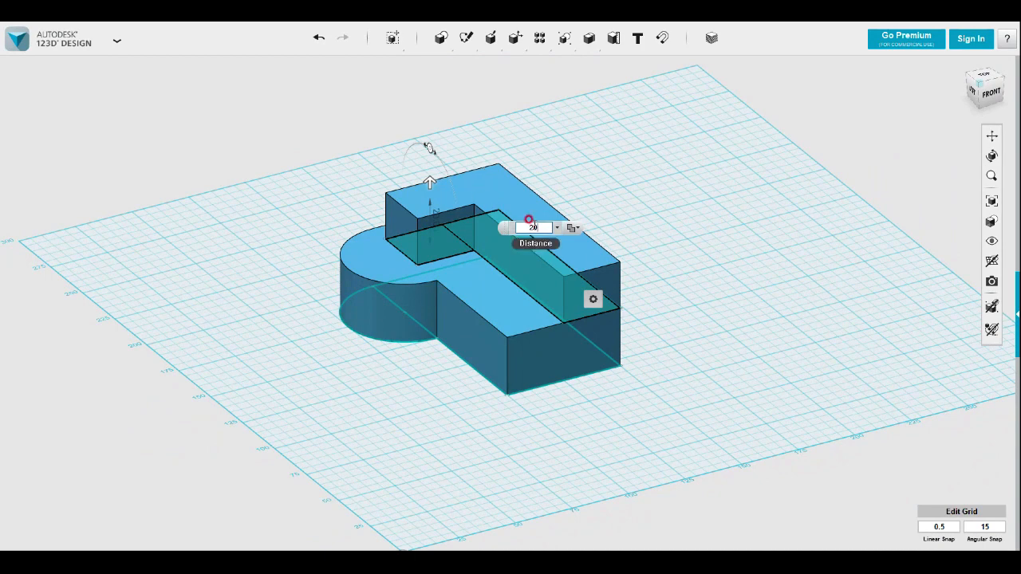
pyautogui.write('3')
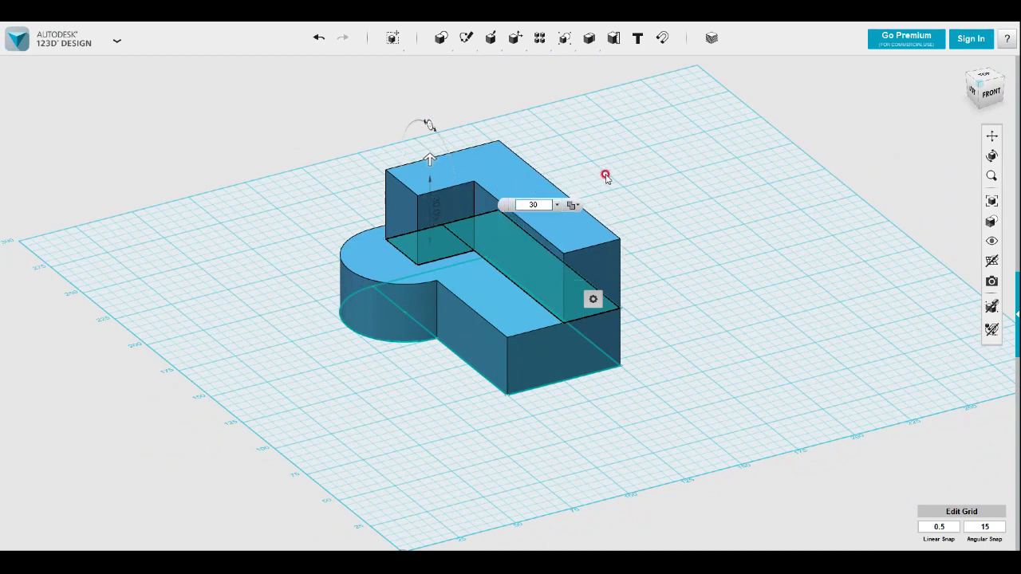
pyautogui.click(606, 174)
pyautogui.moveTo(606, 176); pyautogui.dragTo(504, 208, button='right')
pyautogui.click(509, 215)
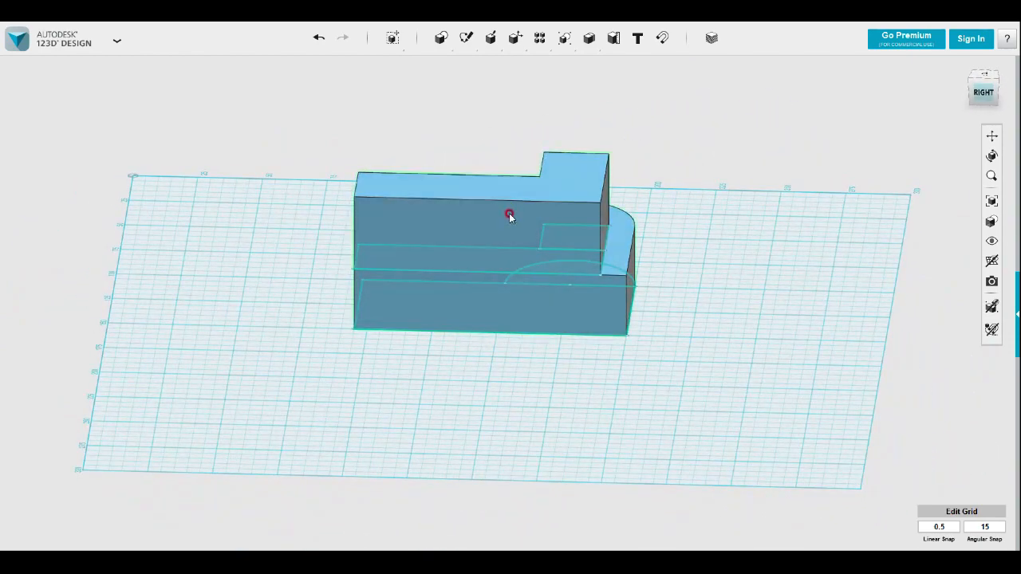
pyautogui.click(643, 237)
pyautogui.moveTo(643, 237); pyautogui.dragTo(737, 226, button='right')
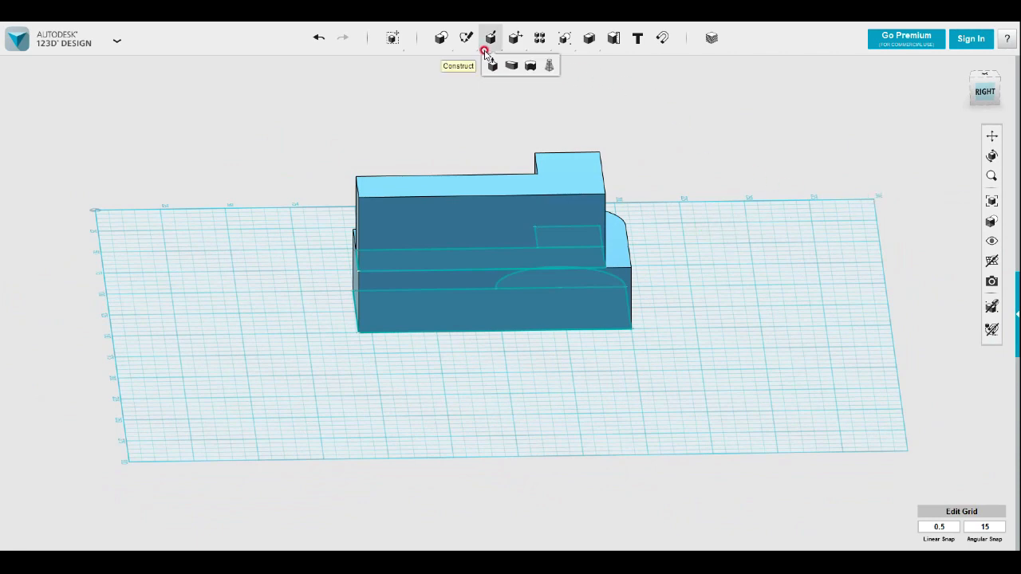
pyautogui.moveTo(514, 38)
pyautogui.click(650, 68)
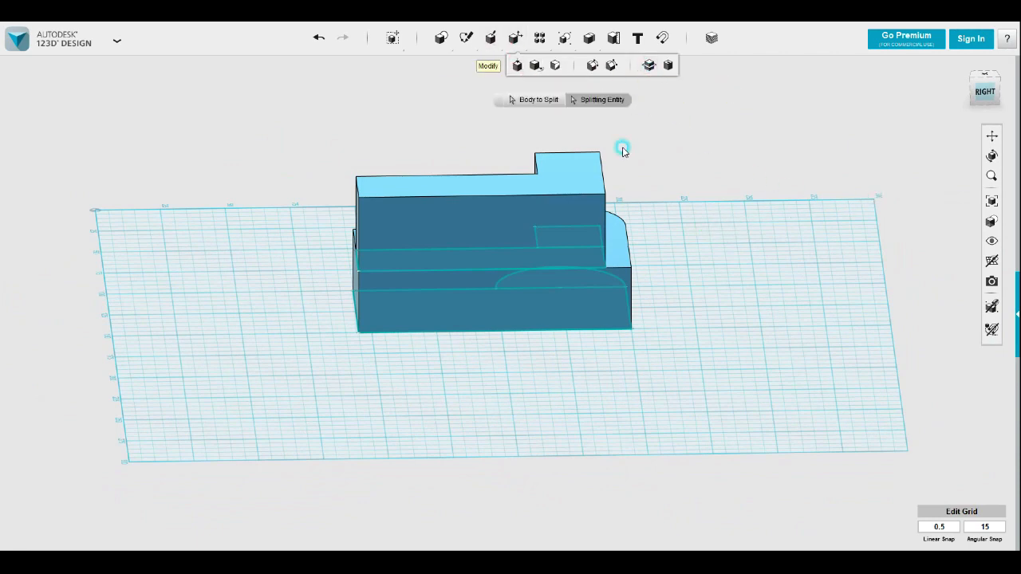
pyautogui.click(580, 213)
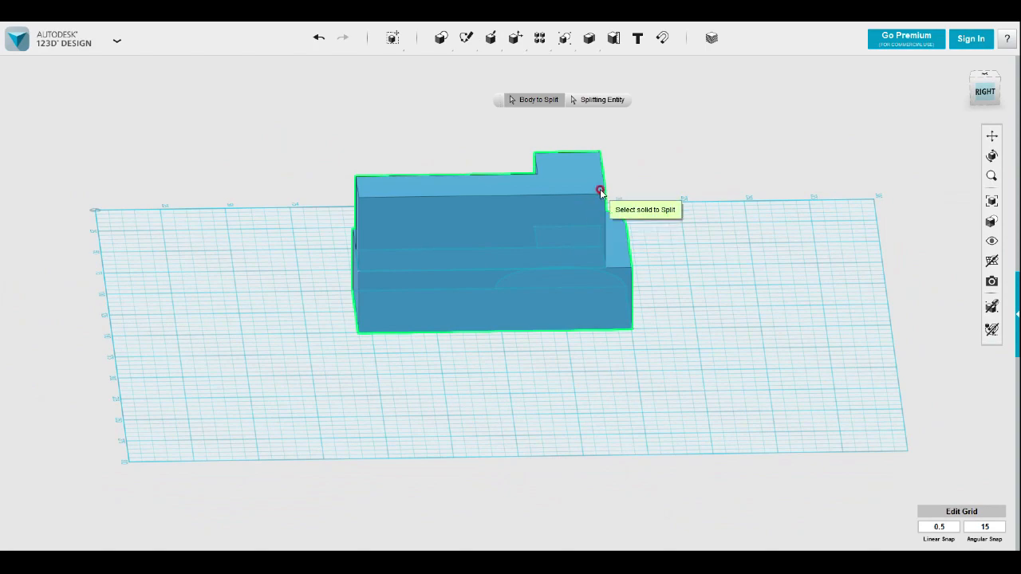
pyautogui.click(653, 178)
# Sketch a diagonal line on the flat long side face, from the raised part's upper rear corner to its lower front corner
pyautogui.moveTo(633, 184)
pyautogui.mouseDown(button='right')
pyautogui.moveTo(650, 160)
pyautogui.moveTo(647, 174)
pyautogui.mouseUp(button='right')
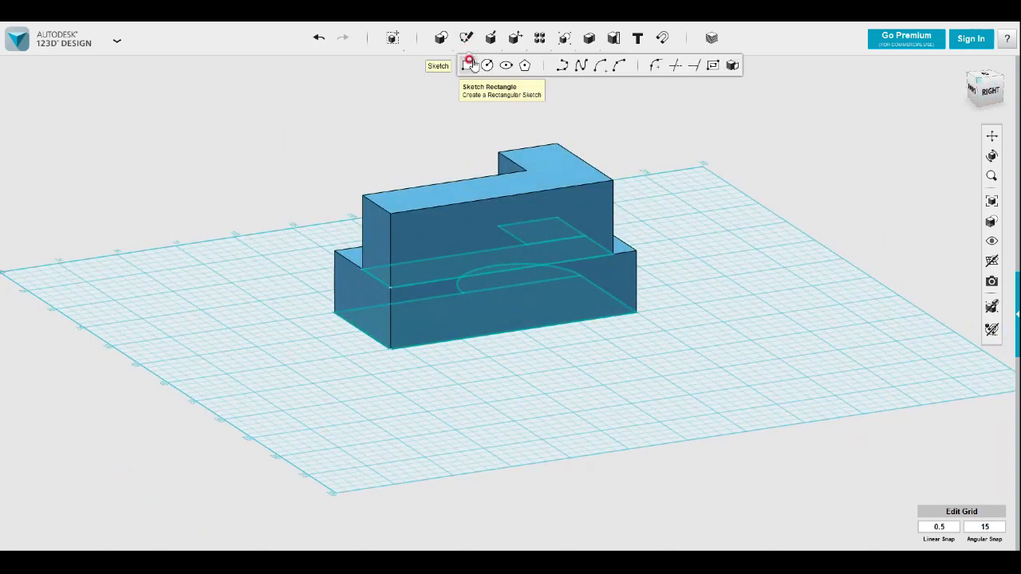
pyautogui.click(559, 64)
pyautogui.click(611, 183)
pyautogui.click(390, 290)
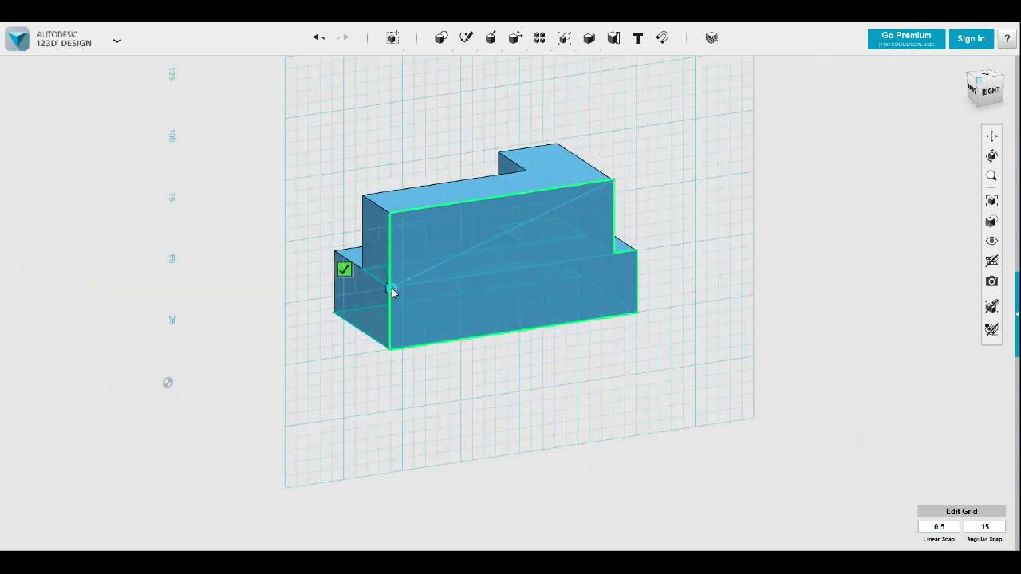
pyautogui.click(344, 269)
pyautogui.click(564, 130)
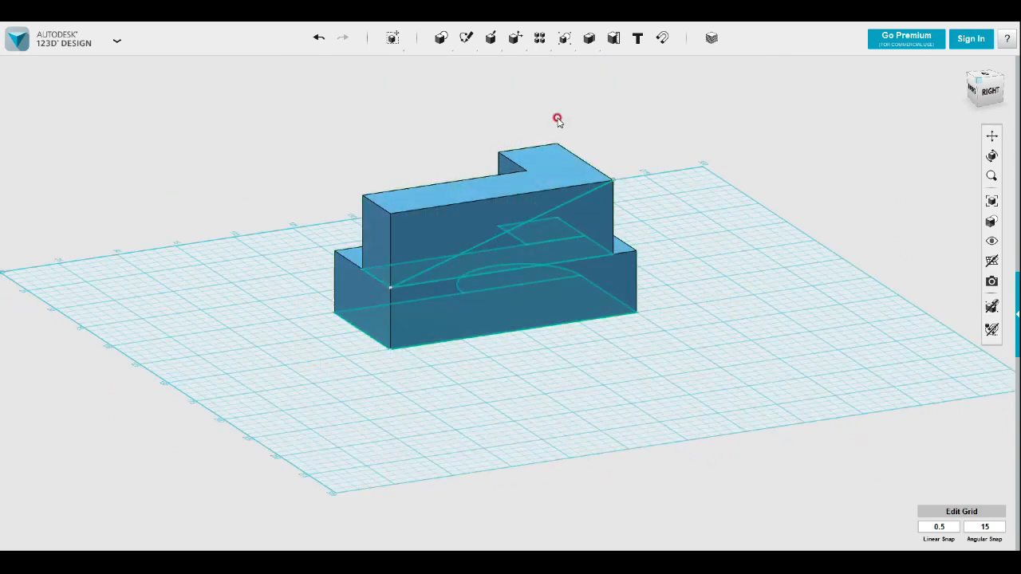
# Try to split the solid using the diagonal line on the side face as the splitting entity
pyautogui.moveTo(514, 38)
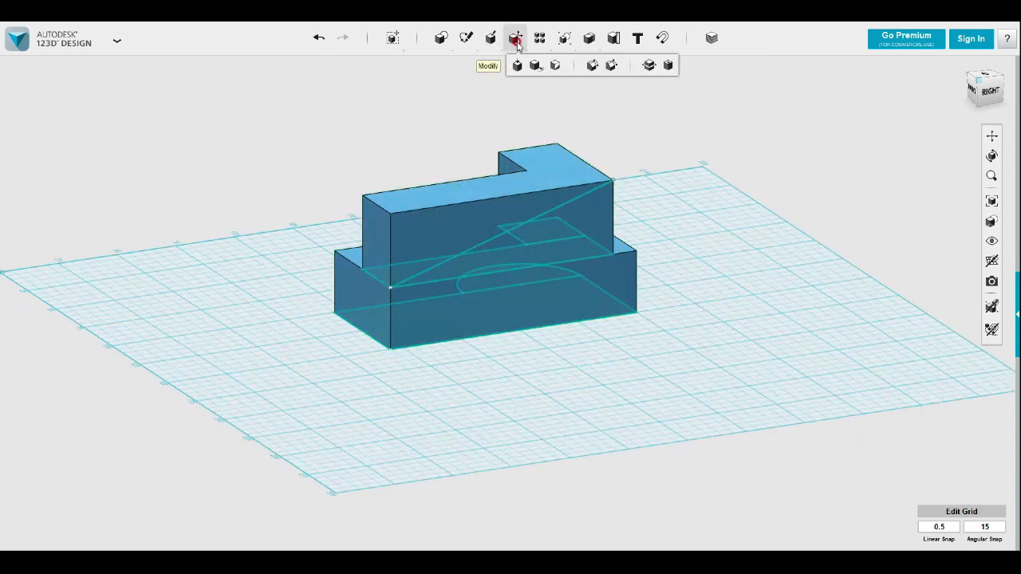
pyautogui.click(648, 67)
pyautogui.click(511, 205)
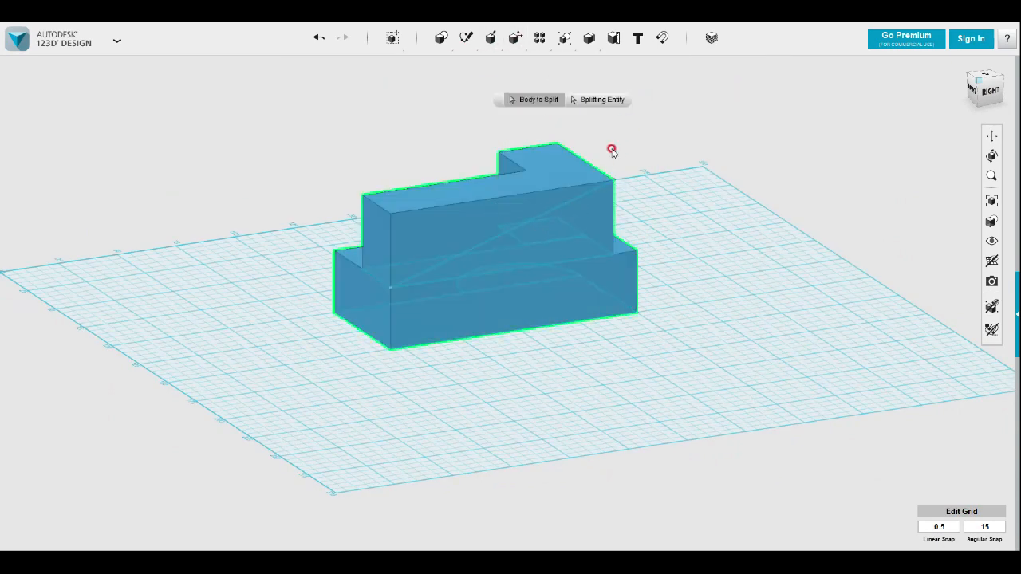
pyautogui.click(608, 101)
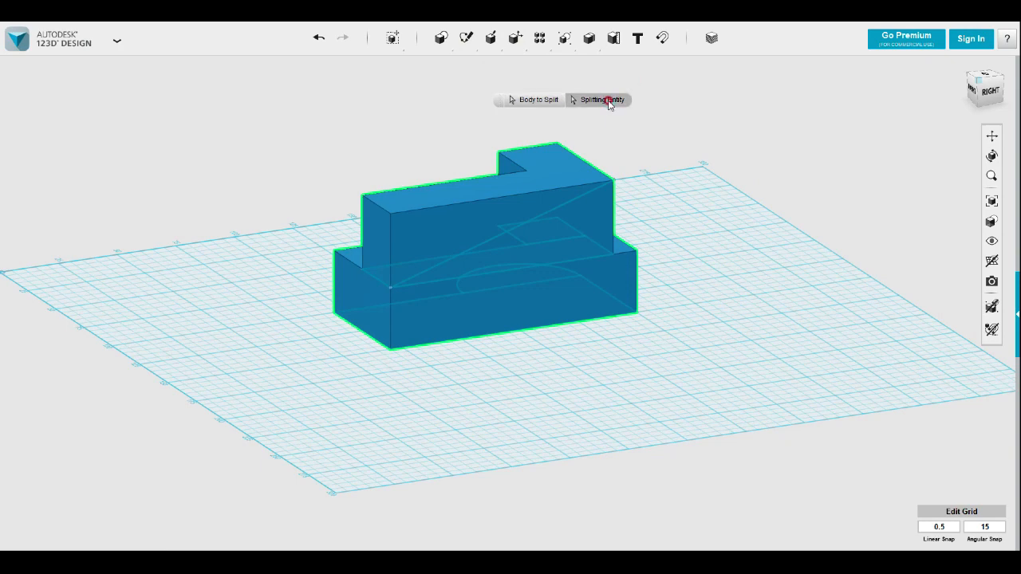
pyautogui.click(575, 203)
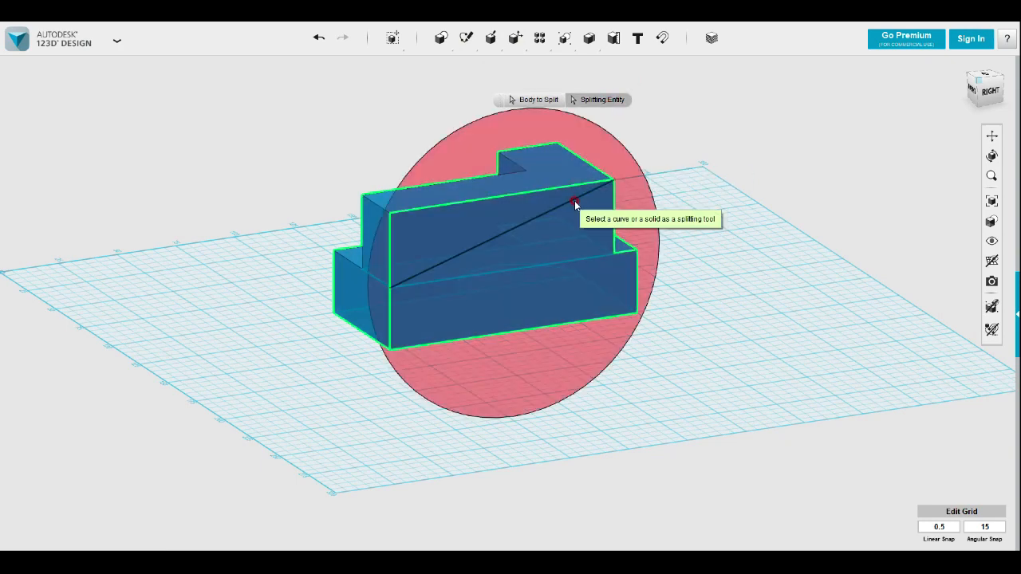
pyautogui.click(666, 179)
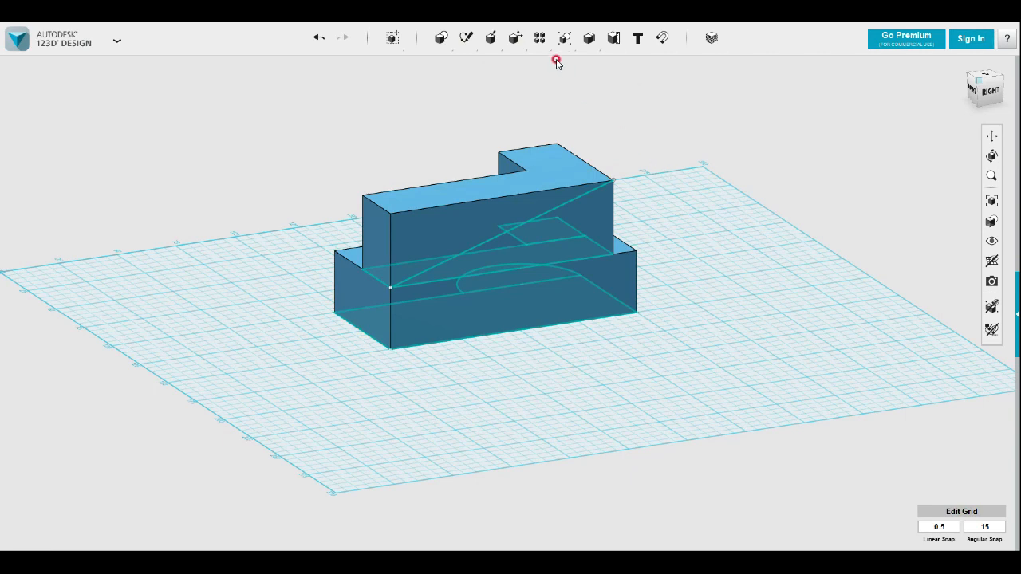
# Split the solid using the diagonal line on the flat long side face as the splitting entity
pyautogui.click(515, 40)
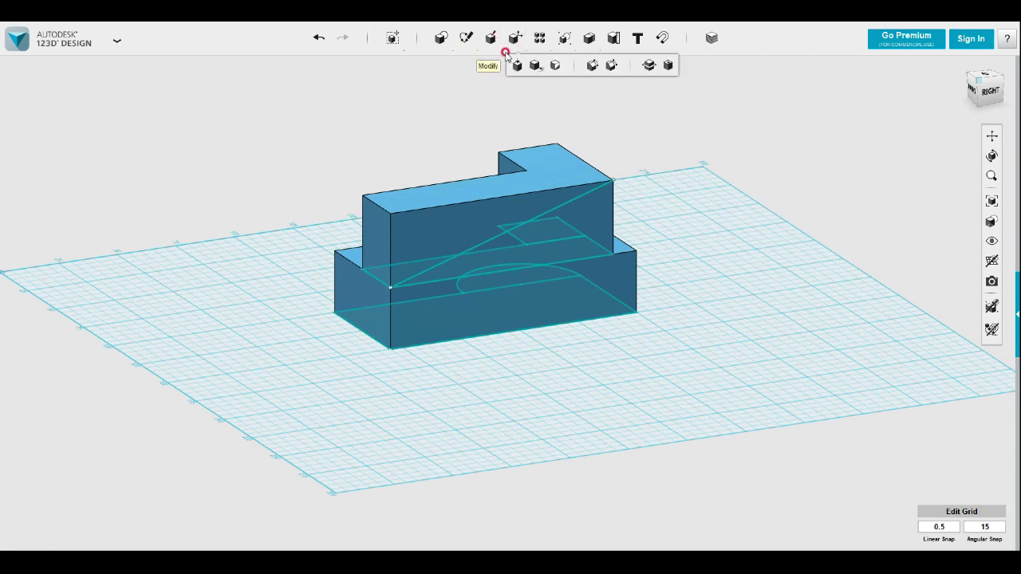
pyautogui.click(651, 67)
pyautogui.click(532, 199)
pyautogui.click(606, 99)
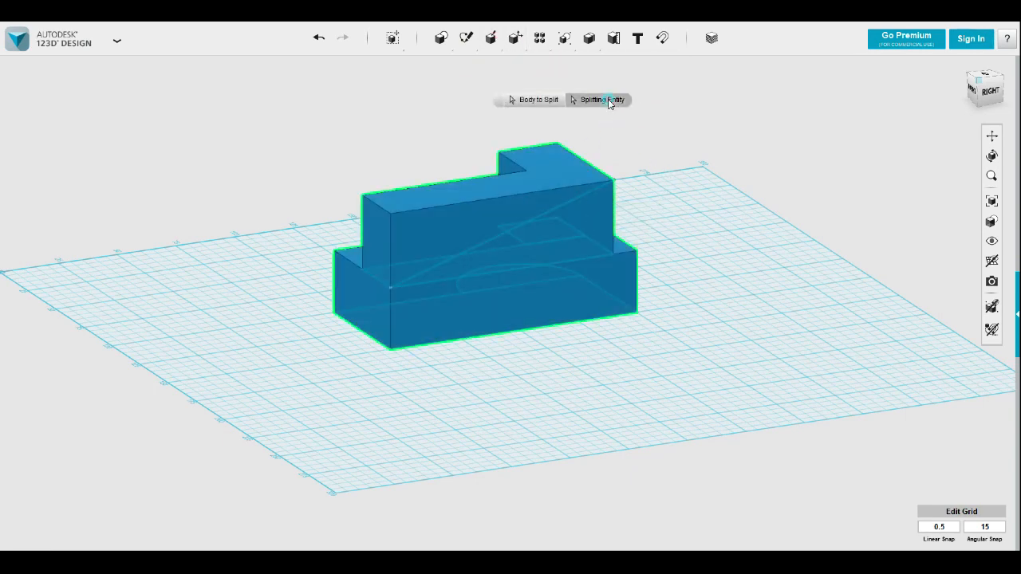
pyautogui.click(590, 192)
pyautogui.click(690, 223)
# Delete the upper wedge piece above the diagonal split
pyautogui.moveTo(677, 229)
pyautogui.mouseDown(button='right')
pyautogui.moveTo(824, 232)
pyautogui.moveTo(689, 235)
pyautogui.mouseUp(button='right')
pyautogui.click(623, 214)
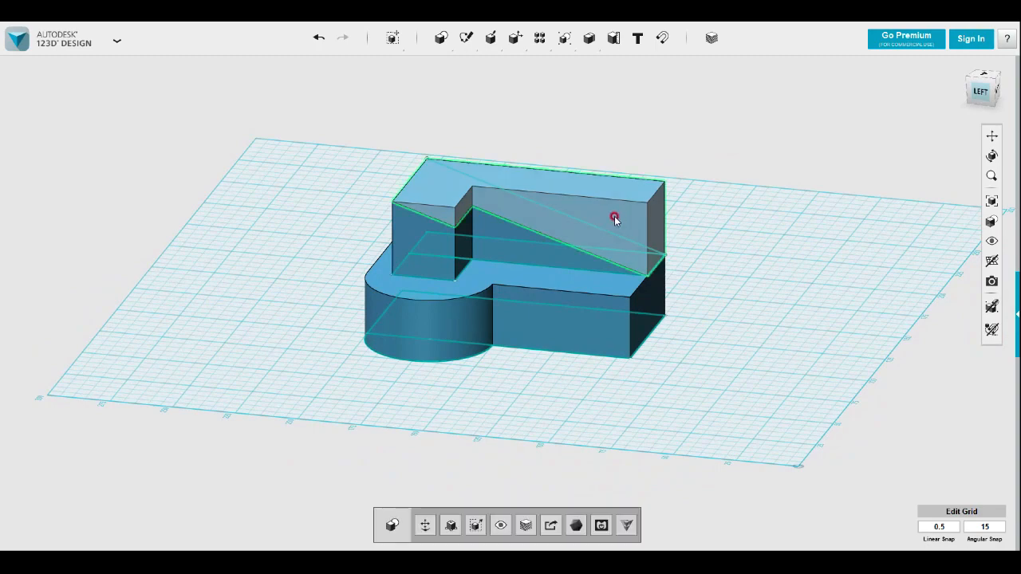
pyautogui.press('Delete')
pyautogui.moveTo(761, 219); pyautogui.dragTo(733, 245, button='right')
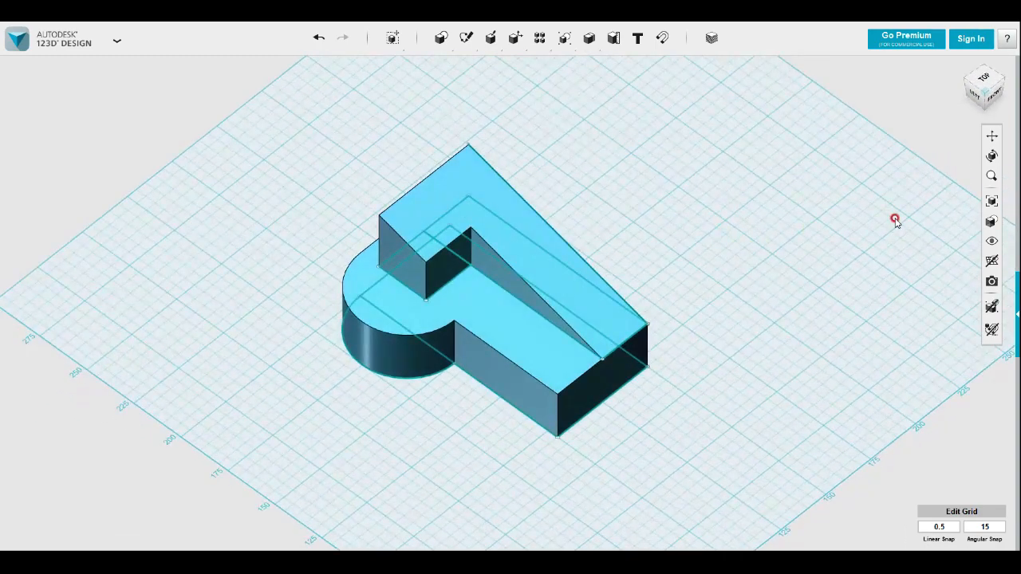
# Hide all sketches so only the sloped solid is displayed
pyautogui.moveTo(1006, 233)
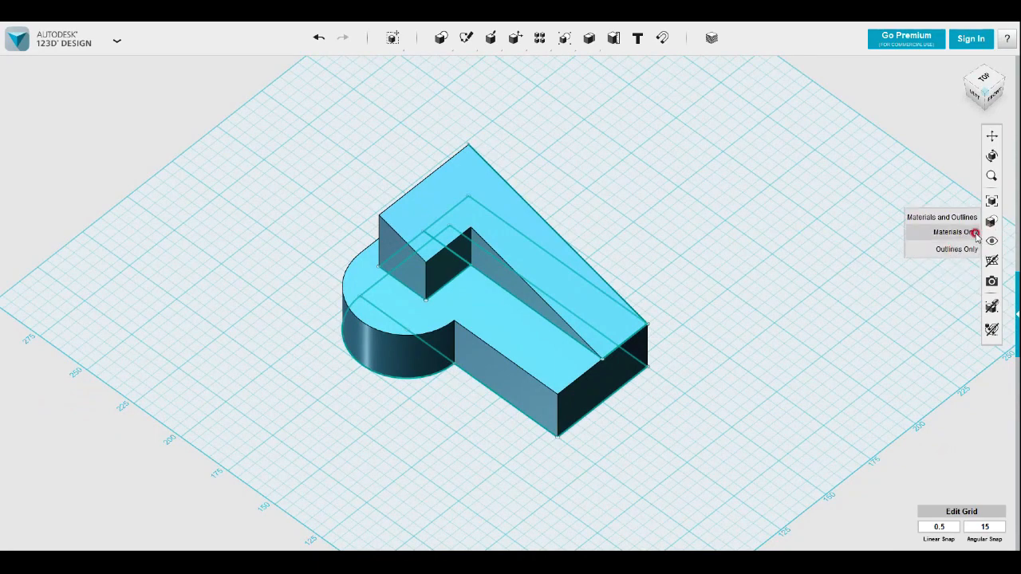
pyautogui.click(954, 285)
pyautogui.moveTo(791, 339)
pyautogui.mouseDown(button='right')
pyautogui.moveTo(793, 328)
pyautogui.moveTo(788, 341)
pyautogui.mouseUp(button='right')
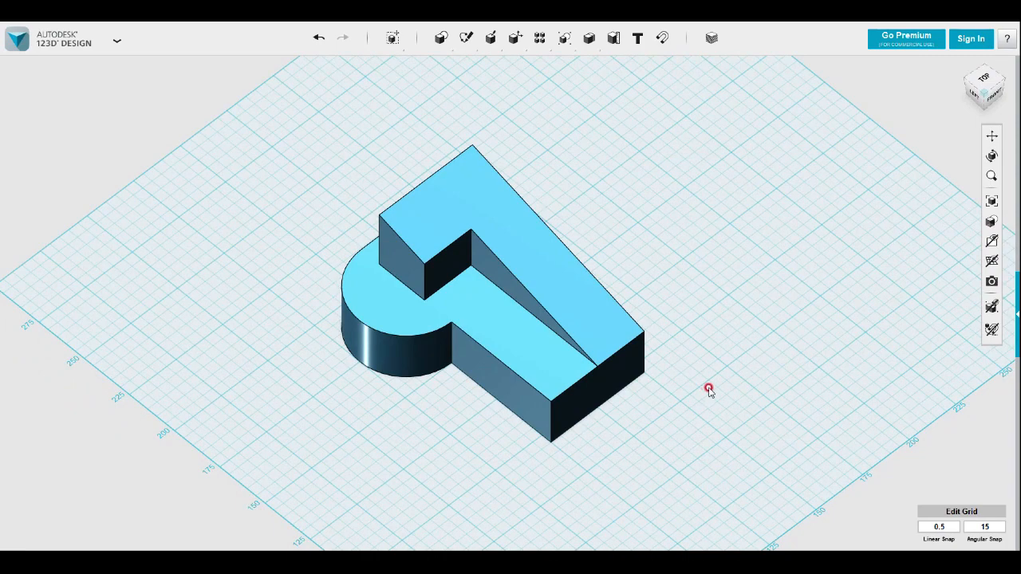
pyautogui.moveTo(708, 389); pyautogui.dragTo(876, 266, button='right')
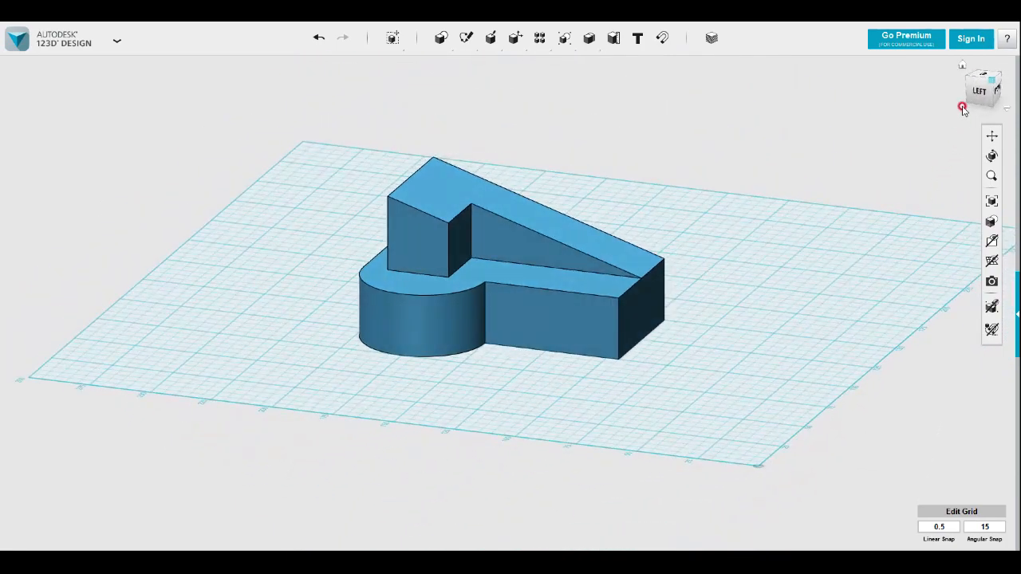
# Sketch a rectangle about 90 by 10 mm on the flat long side face, starting from its lower rear corner
pyautogui.click(981, 94)
pyautogui.moveTo(752, 258)
pyautogui.mouseDown(button='right')
pyautogui.moveTo(588, 282)
pyautogui.moveTo(570, 274)
pyautogui.mouseUp(button='right')
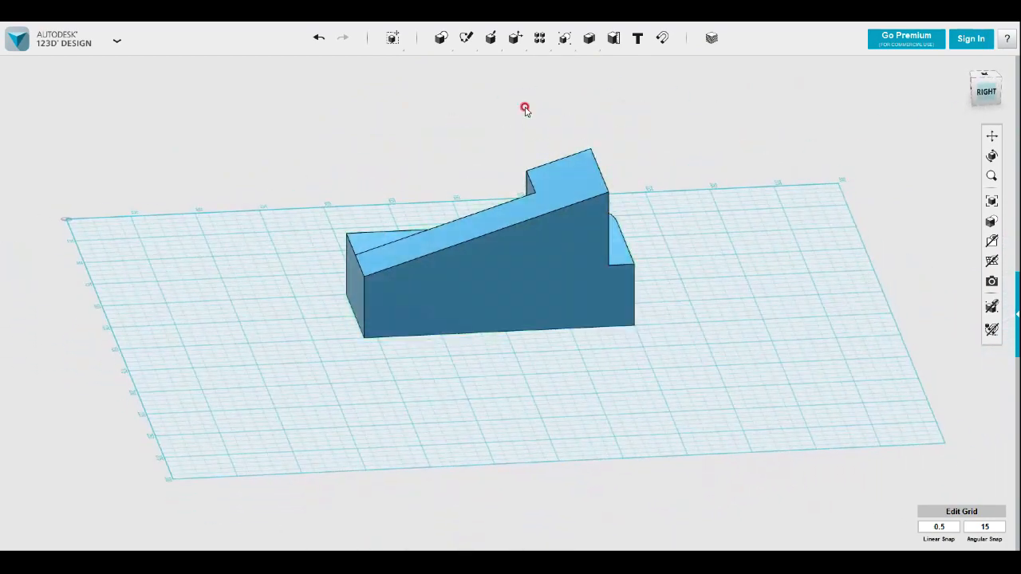
pyautogui.moveTo(460, 40)
pyautogui.click(467, 65)
pyautogui.click(616, 325)
pyautogui.click(635, 327)
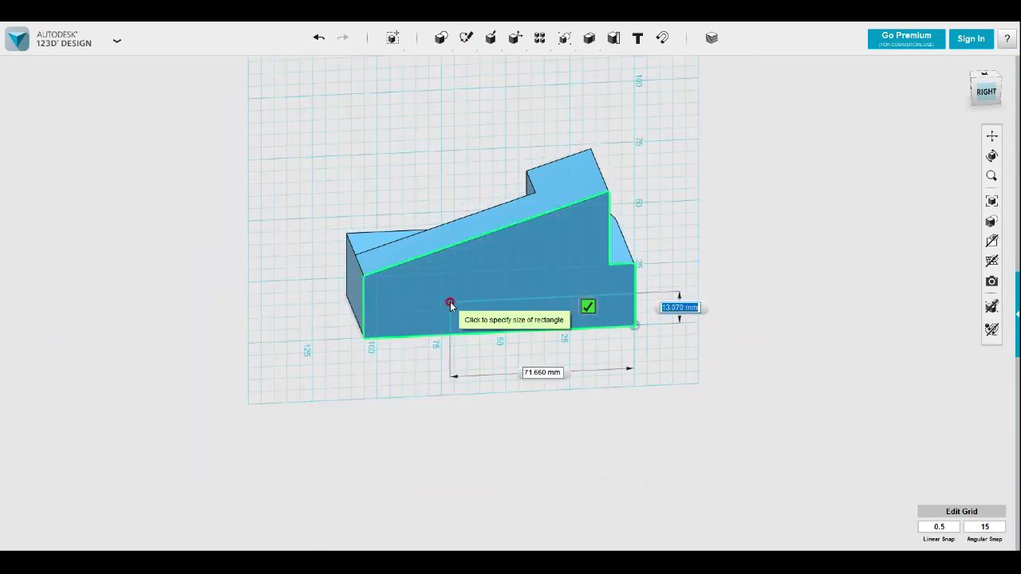
pyautogui.click(403, 313)
pyautogui.click(354, 292)
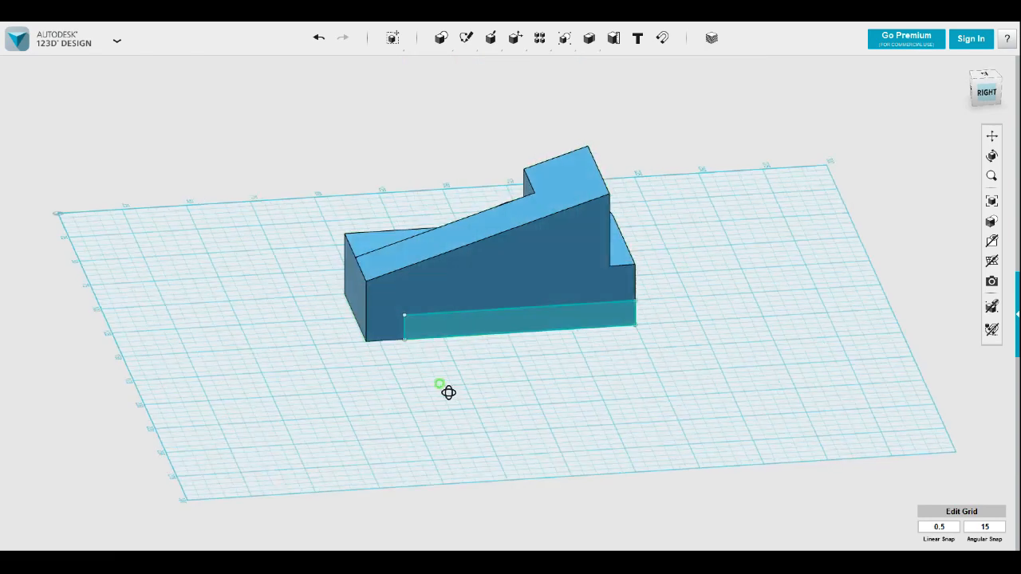
# Extrude the rectangle on the side face inward through the block to cut a slot along its base
pyautogui.moveTo(448, 392); pyautogui.dragTo(479, 389, button='right')
pyautogui.click(507, 335)
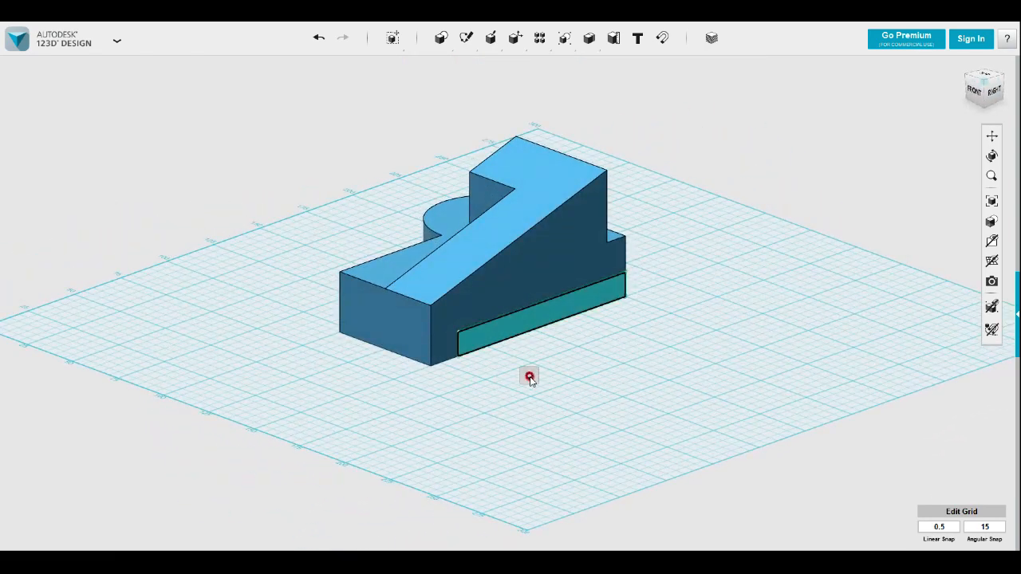
pyautogui.moveTo(529, 376)
pyautogui.click(590, 376)
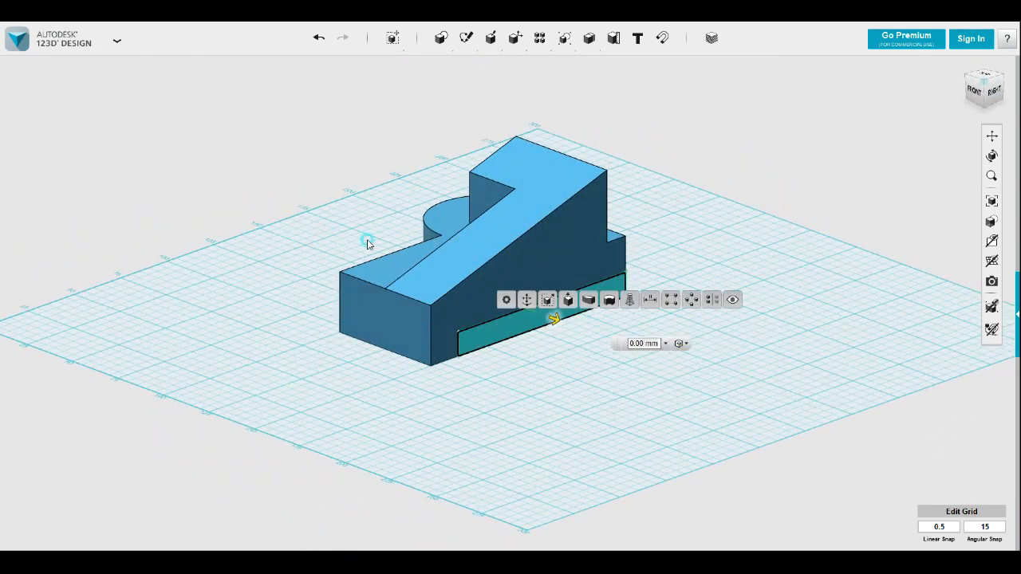
pyautogui.moveTo(550, 321); pyautogui.dragTo(263, 303)
pyautogui.click(295, 320)
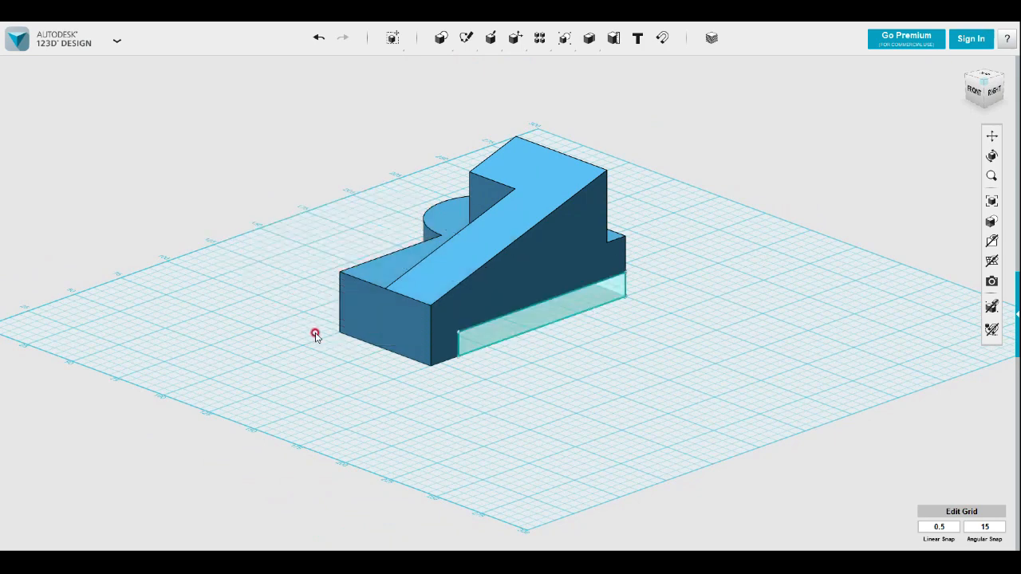
# Hide the slot's sketch and view the finished block
pyautogui.moveTo(989, 241)
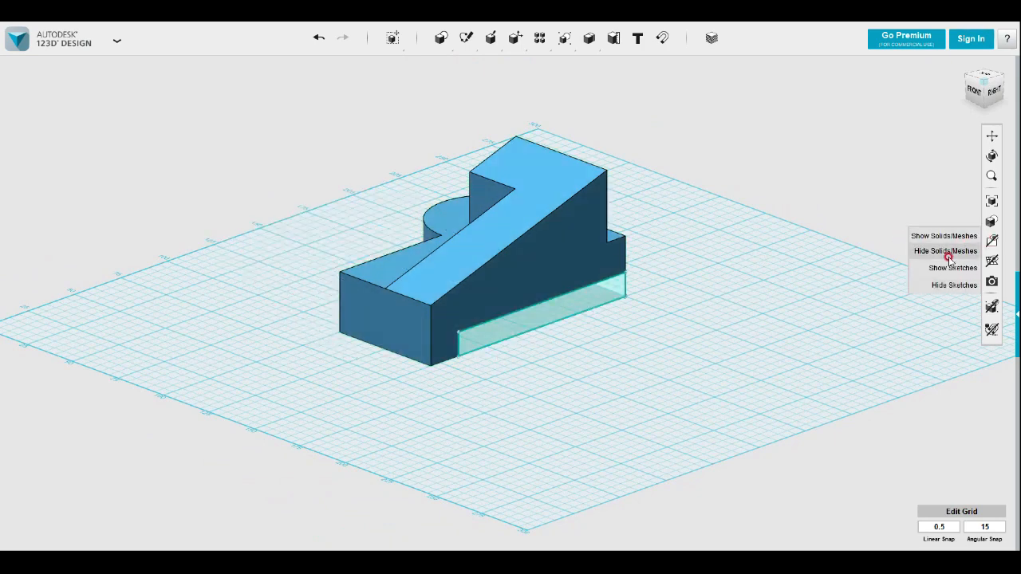
pyautogui.click(917, 288)
pyautogui.moveTo(479, 399)
pyautogui.mouseDown(button='right')
pyautogui.moveTo(620, 383)
pyautogui.moveTo(563, 401)
pyautogui.moveTo(556, 420)
pyautogui.mouseUp(button='right')
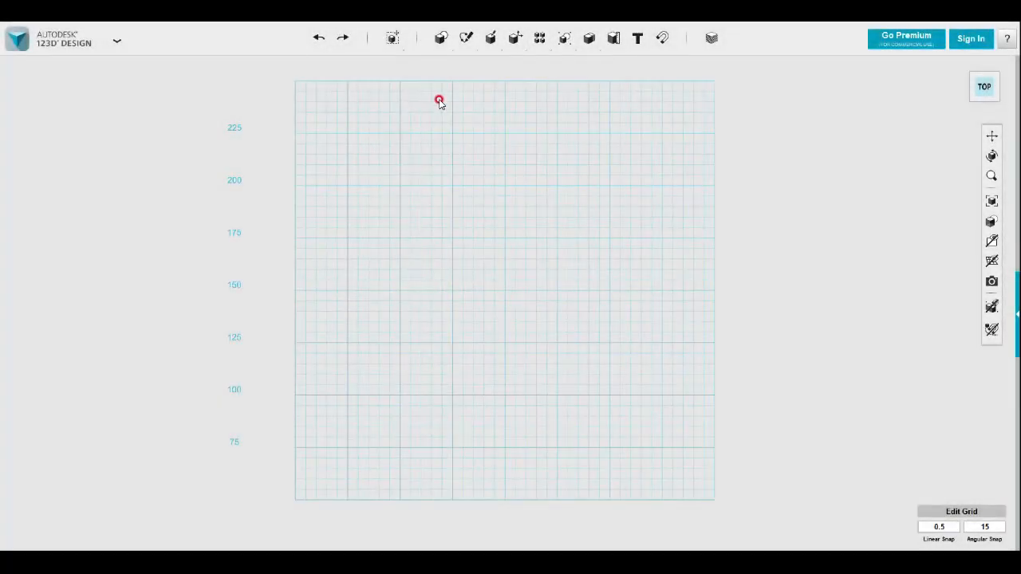
# Sketch a rectangle about 100 by 50 mm on the empty grid for a new part
pyautogui.moveTo(466, 40)
pyautogui.click(468, 65)
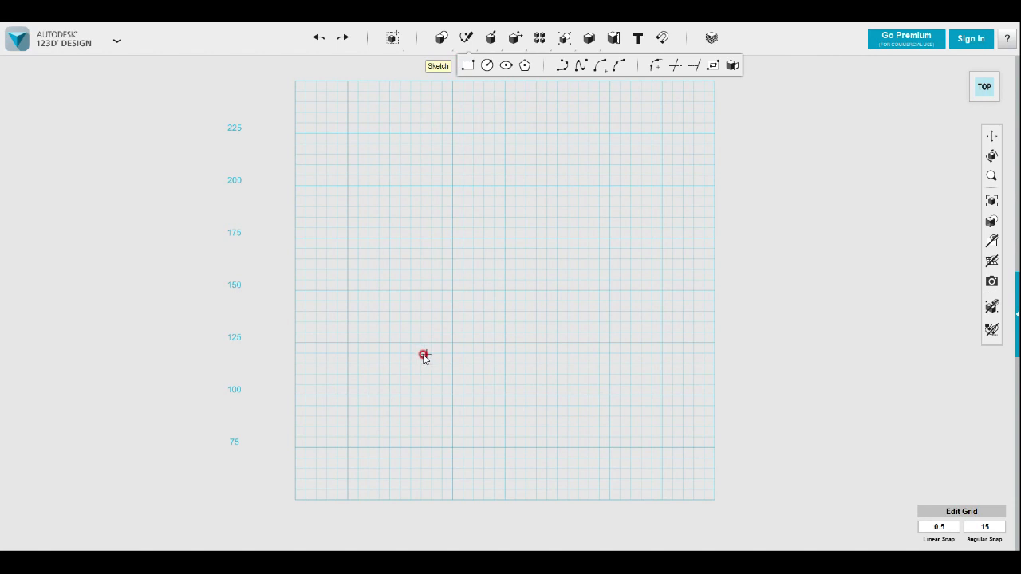
pyautogui.click(400, 343)
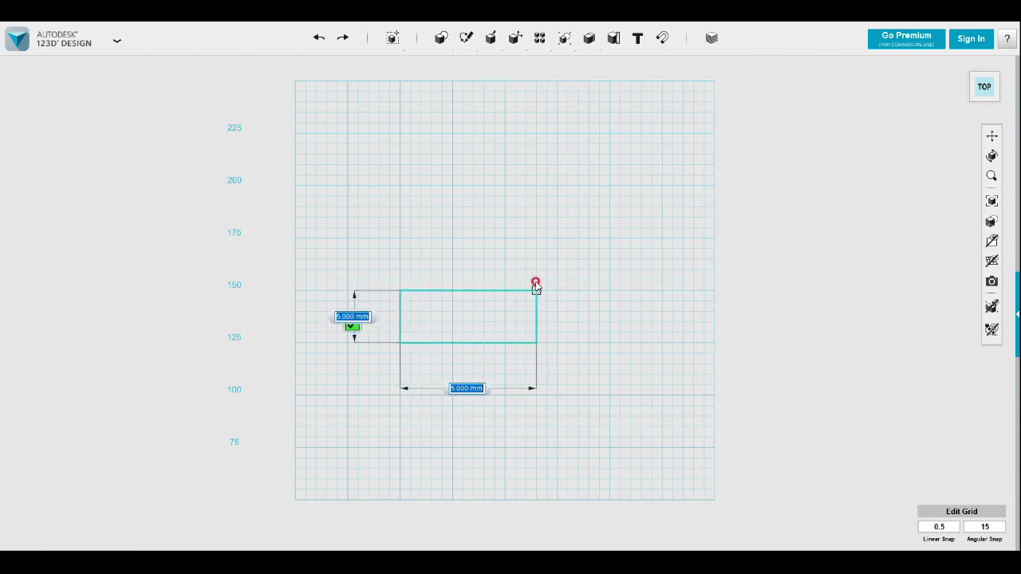
pyautogui.click(610, 238)
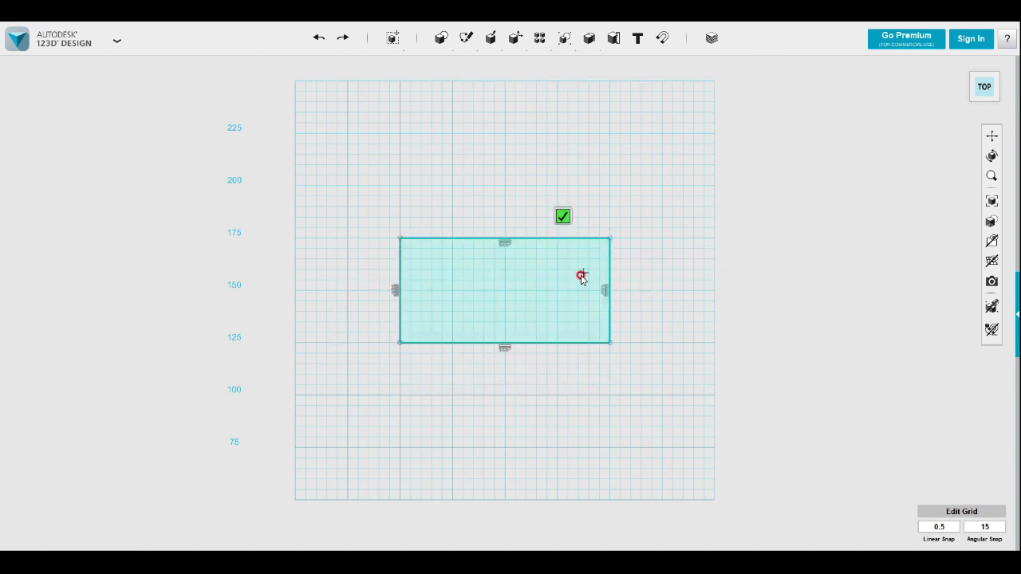
# Add a three-point arc of about 50 mm radius across the rectangle's far long edge, joining its two corners
pyautogui.moveTo(466, 40)
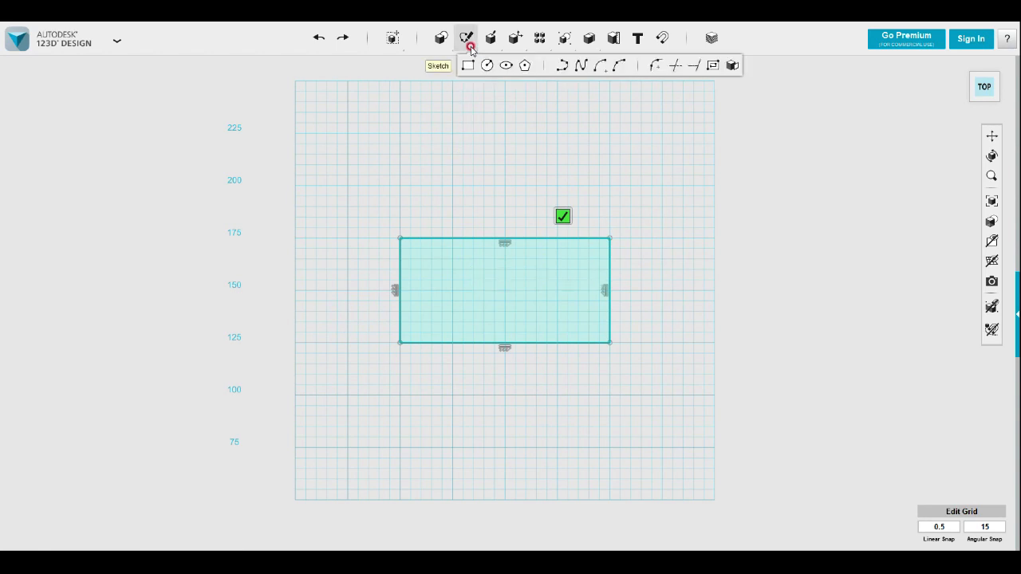
pyautogui.click(619, 70)
pyautogui.click(410, 244)
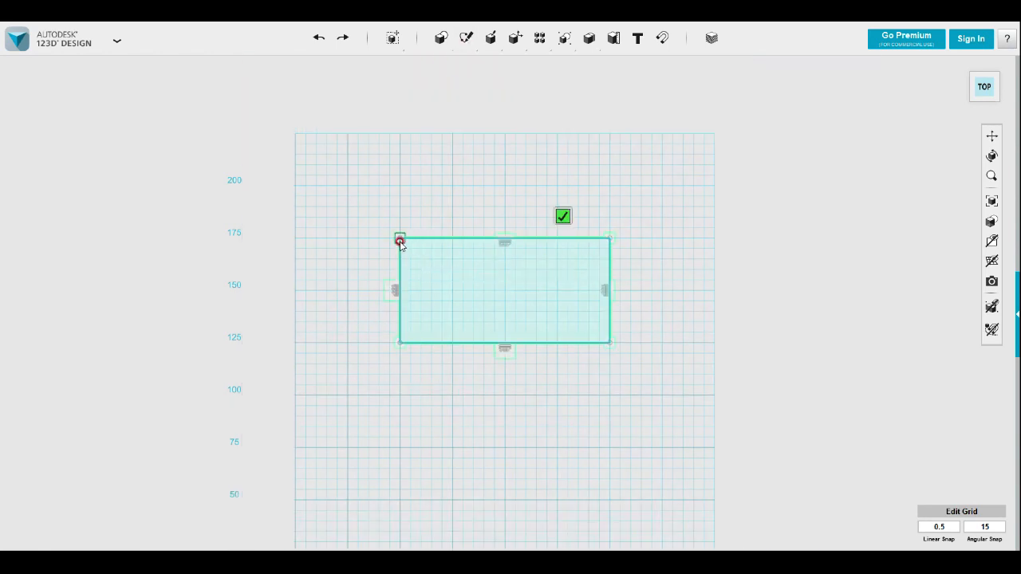
pyautogui.click(609, 238)
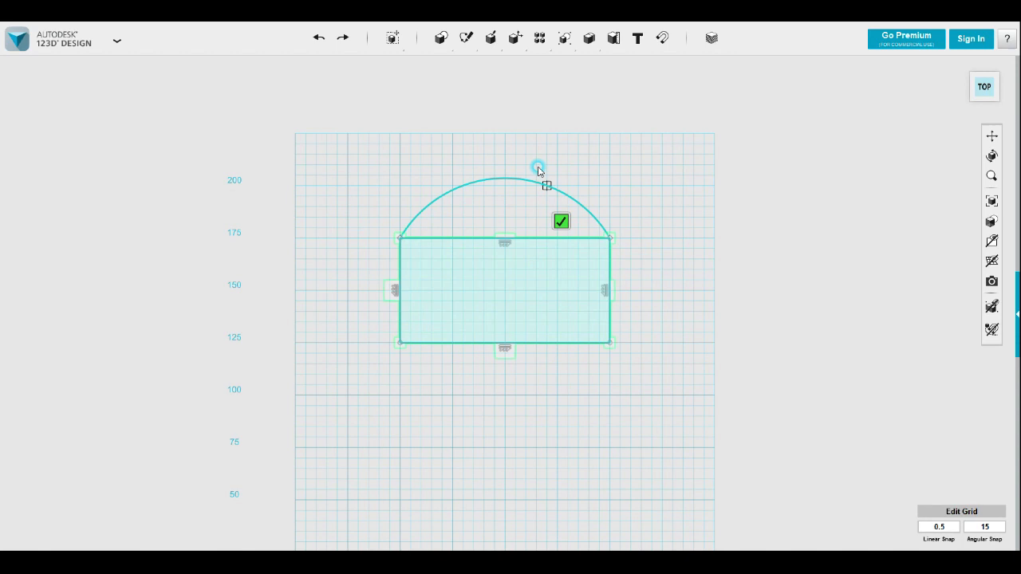
pyautogui.click(504, 134)
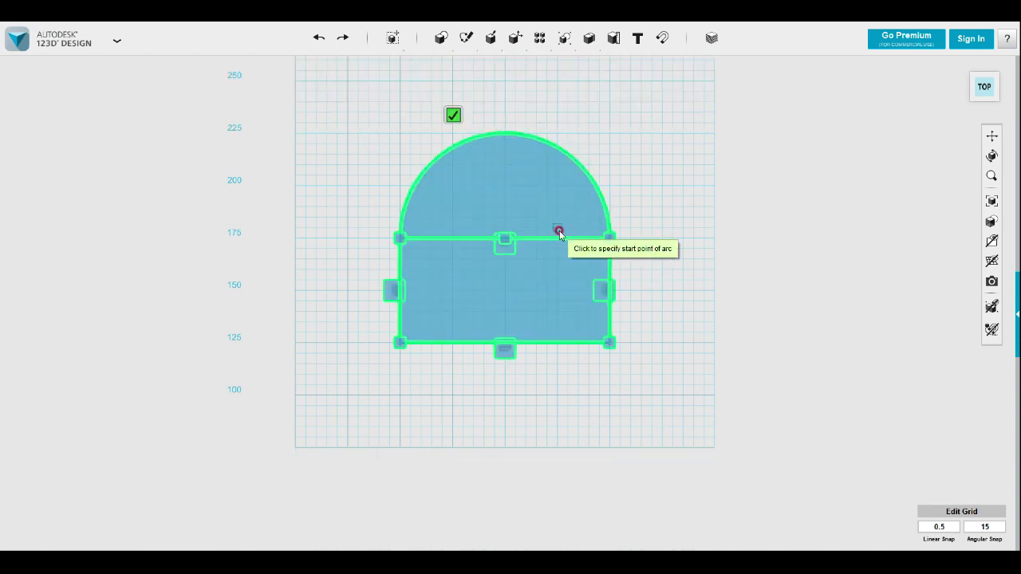
pyautogui.moveTo(645, 303)
pyautogui.mouseDown(button='right')
pyautogui.moveTo(659, 296)
pyautogui.moveTo(699, 312)
pyautogui.moveTo(682, 325)
pyautogui.moveTo(700, 306)
pyautogui.moveTo(676, 335)
pyautogui.mouseUp(button='right')
pyautogui.click(654, 300)
# Extrude the rectangle and the semicircle together upward by 30 mm
pyautogui.moveTo(662, 298)
pyautogui.mouseDown(button='right')
pyautogui.moveTo(704, 308)
pyautogui.moveTo(675, 360)
pyautogui.moveTo(652, 350)
pyautogui.mouseUp(button='right')
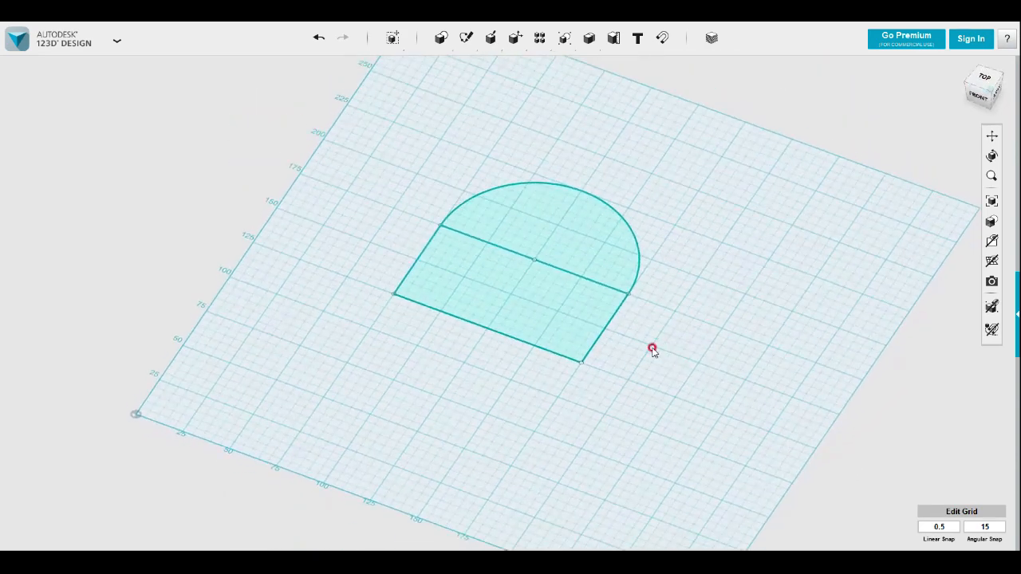
pyautogui.click(575, 253)
pyautogui.keyDown('shift'); pyautogui.click(559, 319); pyautogui.keyUp('shift')
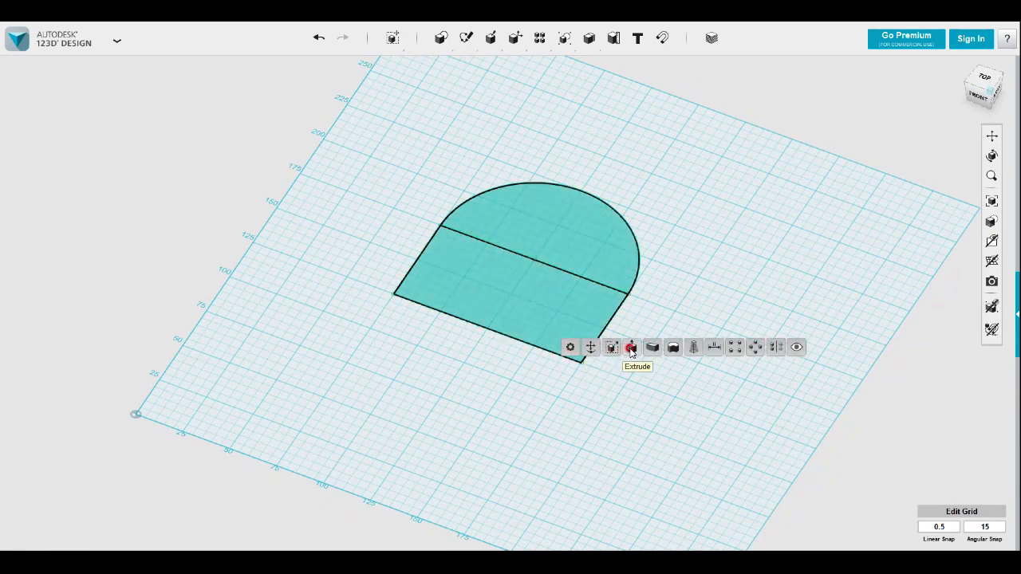
pyautogui.click(631, 348)
pyautogui.moveTo(515, 282); pyautogui.dragTo(509, 249)
pyautogui.click(599, 286)
pyautogui.moveTo(599, 287); pyautogui.dragTo(657, 285)
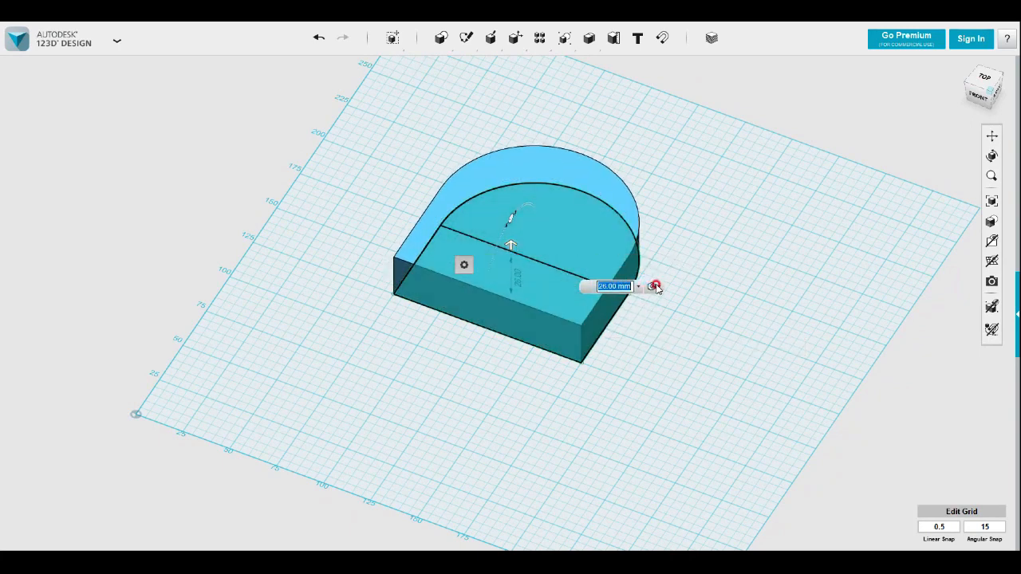
pyautogui.write('30')
pyautogui.click(667, 326)
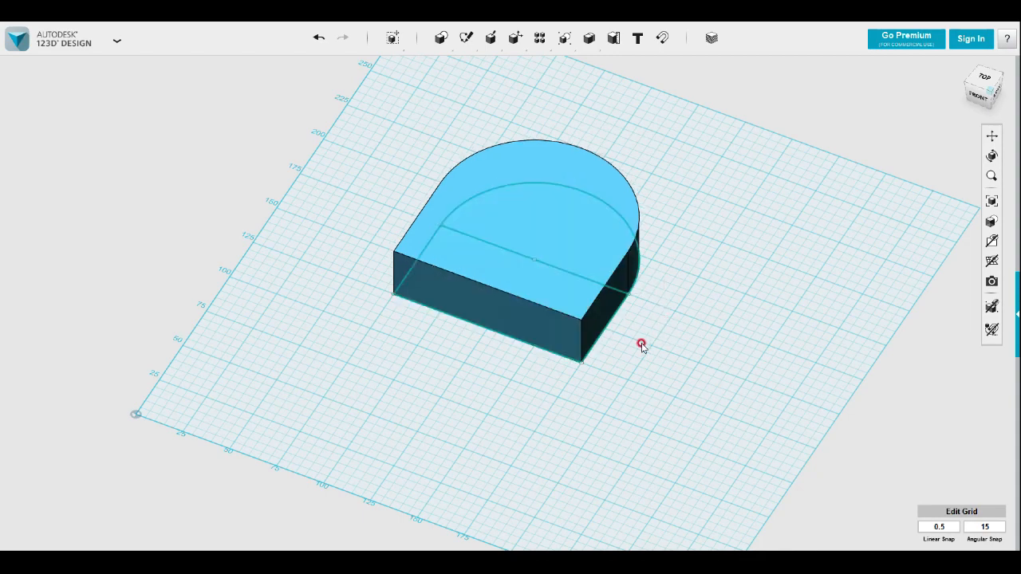
# Project the solid's top face outline into a new sketch on that top face
pyautogui.moveTo(637, 343); pyautogui.dragTo(641, 360, button='right')
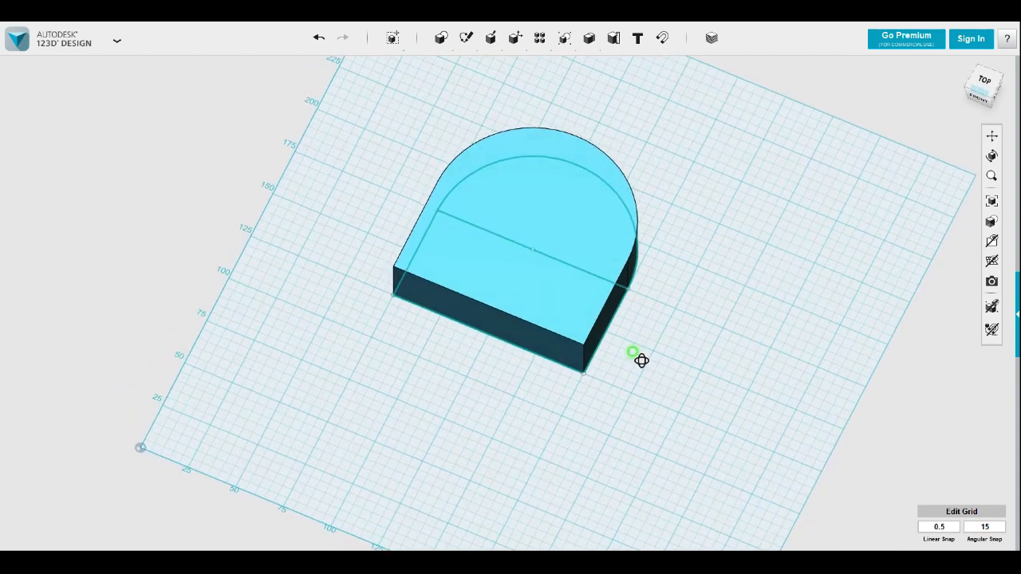
pyautogui.moveTo(466, 40)
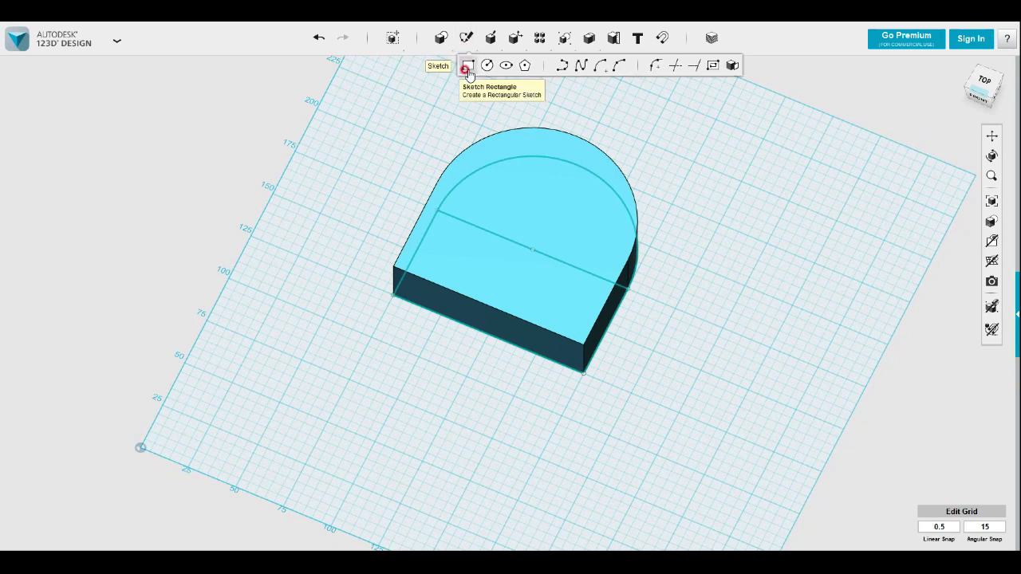
pyautogui.click(733, 68)
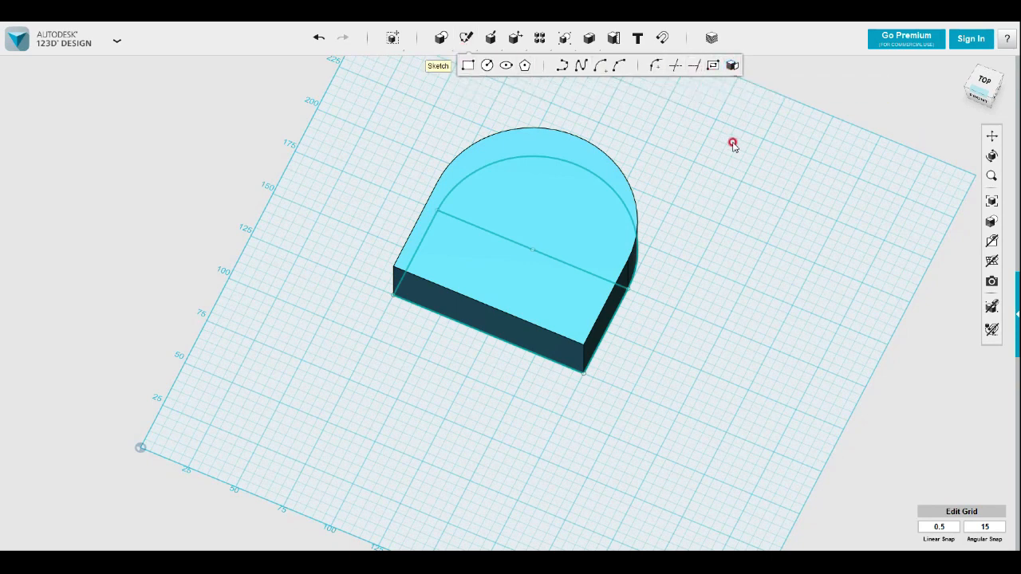
pyautogui.click(607, 253)
pyautogui.click(535, 284)
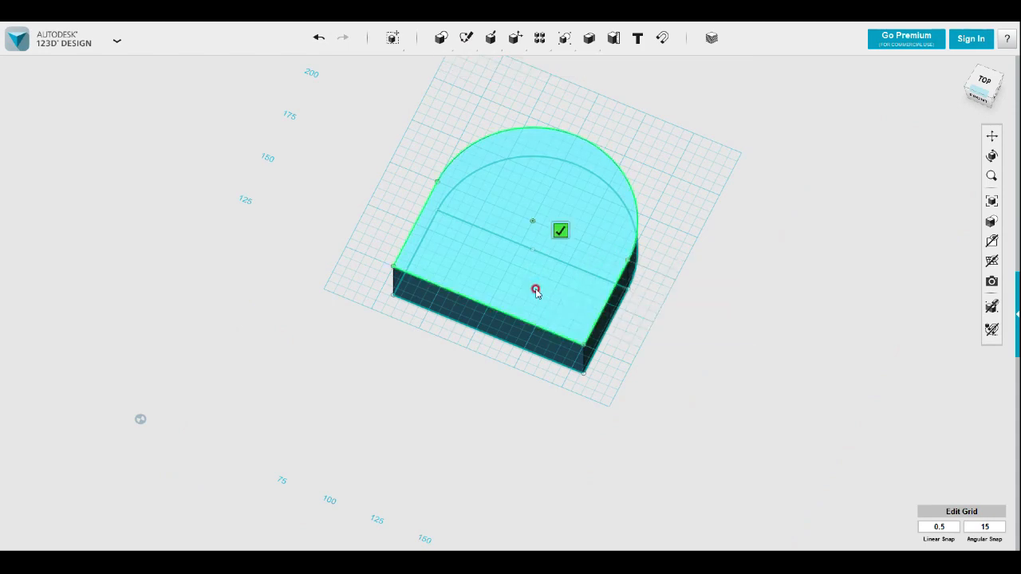
pyautogui.click(560, 230)
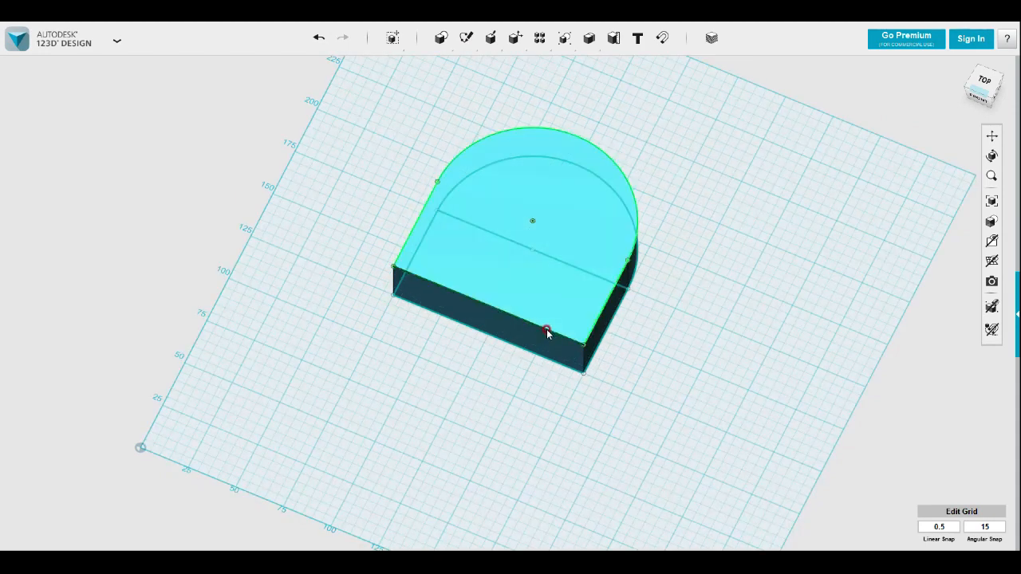
pyautogui.click(510, 49)
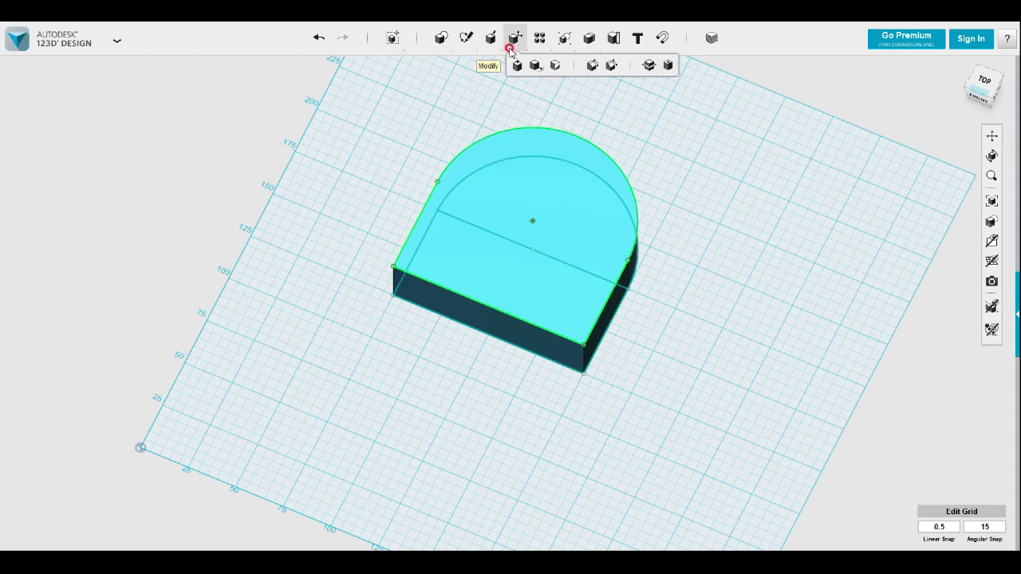
pyautogui.click(649, 65)
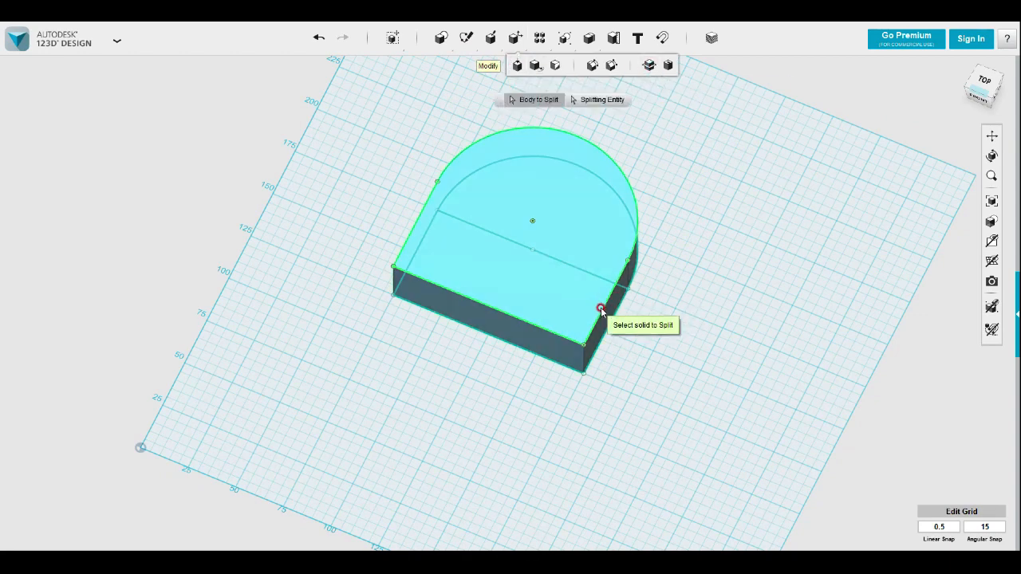
pyautogui.click(486, 46)
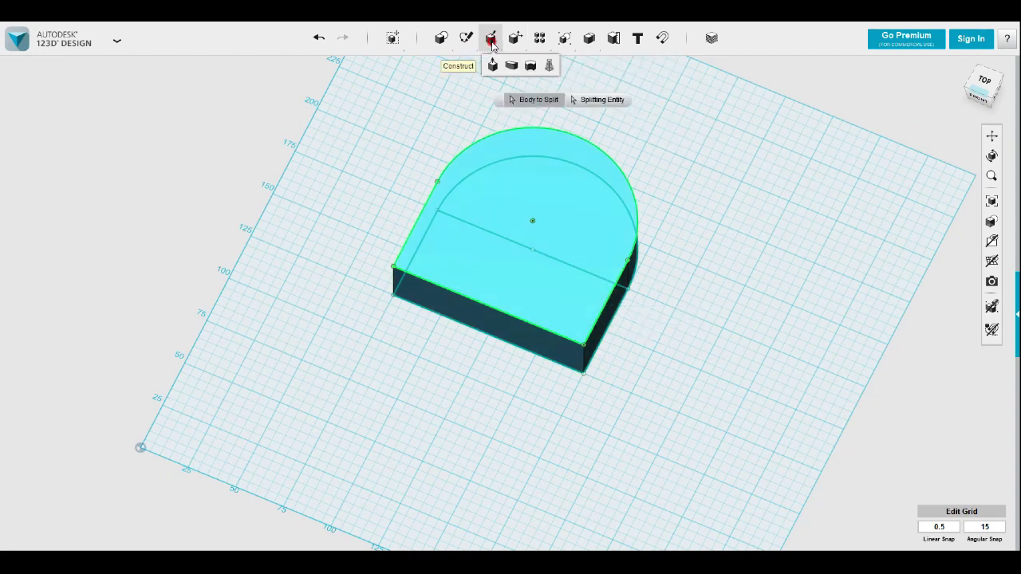
pyautogui.moveTo(515, 44)
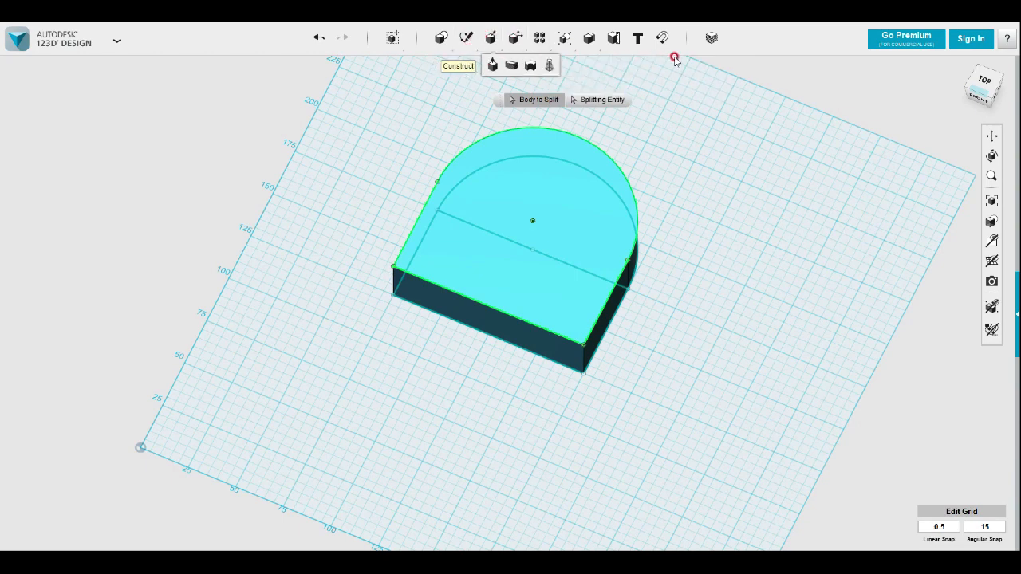
pyautogui.click(701, 214)
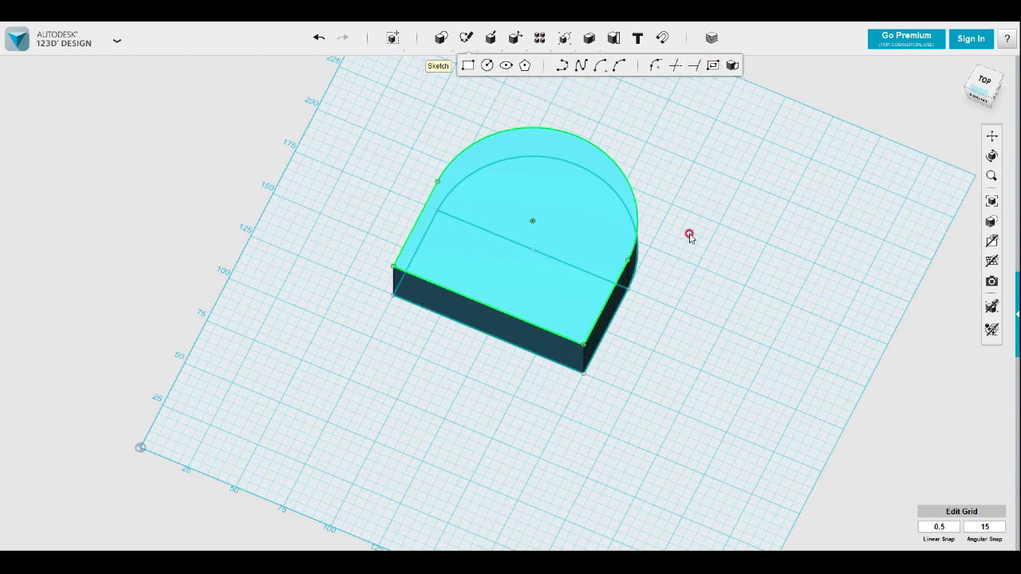
# Try to offset the projected outline inward on the solid's top face by about 12.8 mm
pyautogui.click(591, 304)
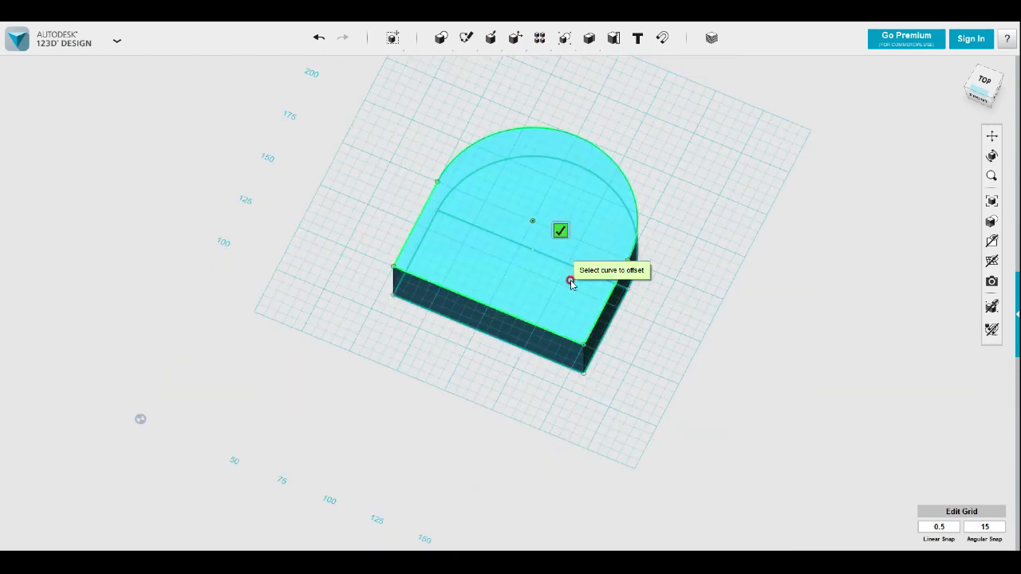
pyautogui.click(591, 325)
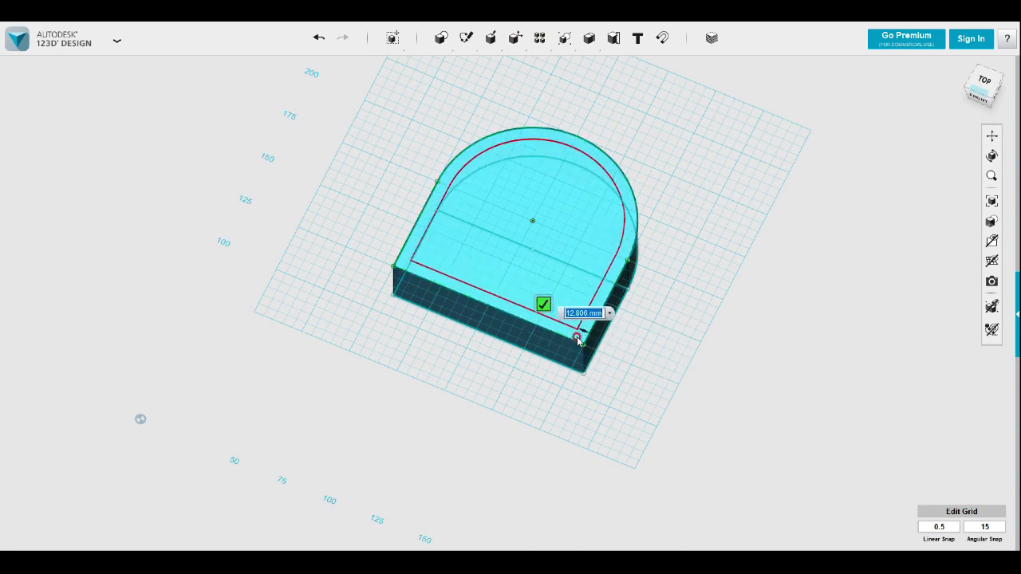
pyautogui.press('Escape')
# Hide the sketches so that only the round-ended solid is displayed
pyautogui.moveTo(661, 354); pyautogui.dragTo(728, 376, button='right')
pyautogui.click(986, 260)
pyautogui.click(966, 266)
pyautogui.moveTo(675, 337); pyautogui.dragTo(691, 390, button='right')
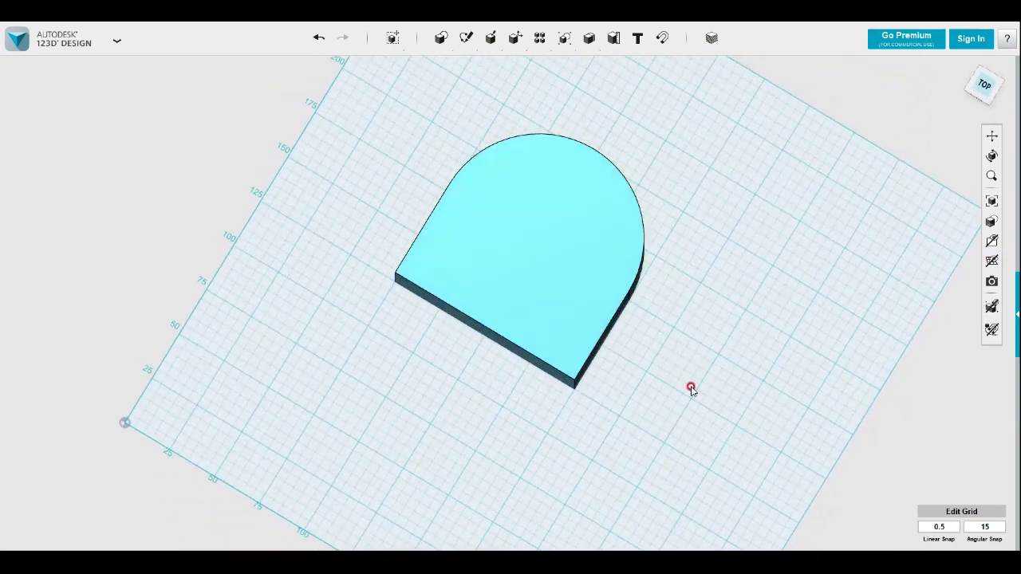
pyautogui.click(597, 378)
pyautogui.moveTo(695, 298); pyautogui.dragTo(691, 388, button='right')
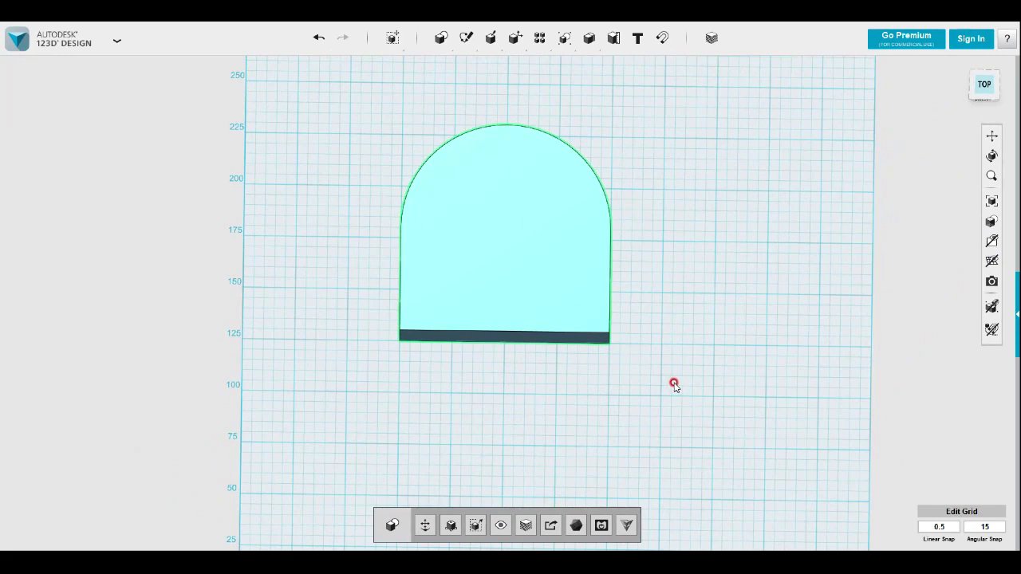
pyautogui.click(673, 383)
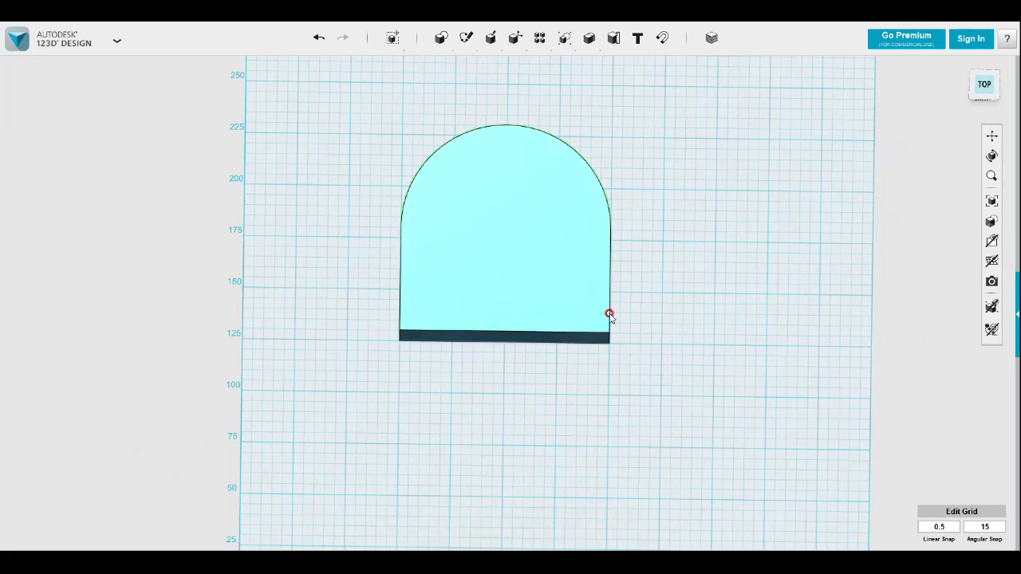
# Sketch a rectangle about 50 by 50 mm on the top face, centered along the solid's straight front edge
pyautogui.moveTo(467, 37)
pyautogui.click(467, 67)
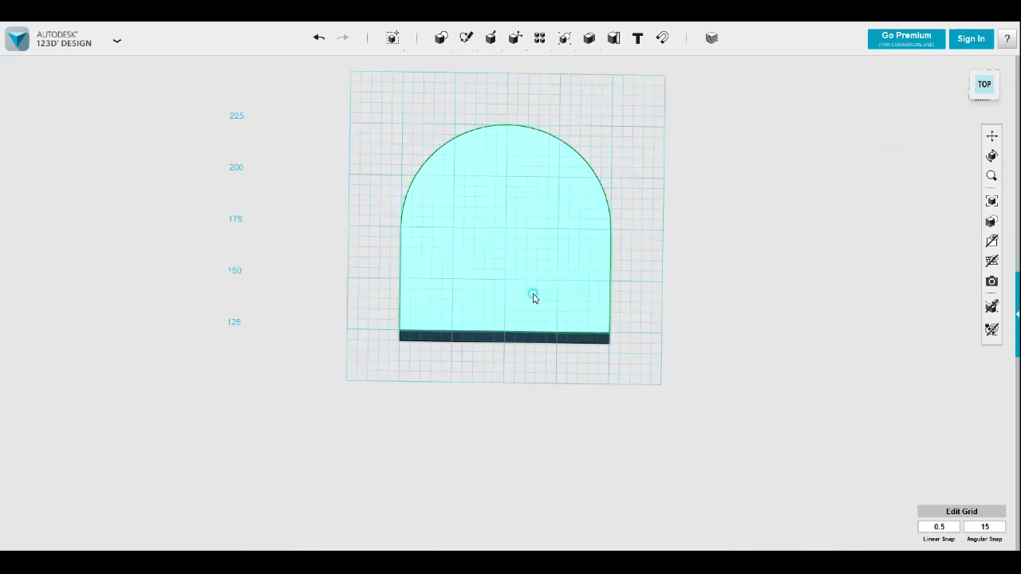
pyautogui.click(984, 87)
pyautogui.click(452, 341)
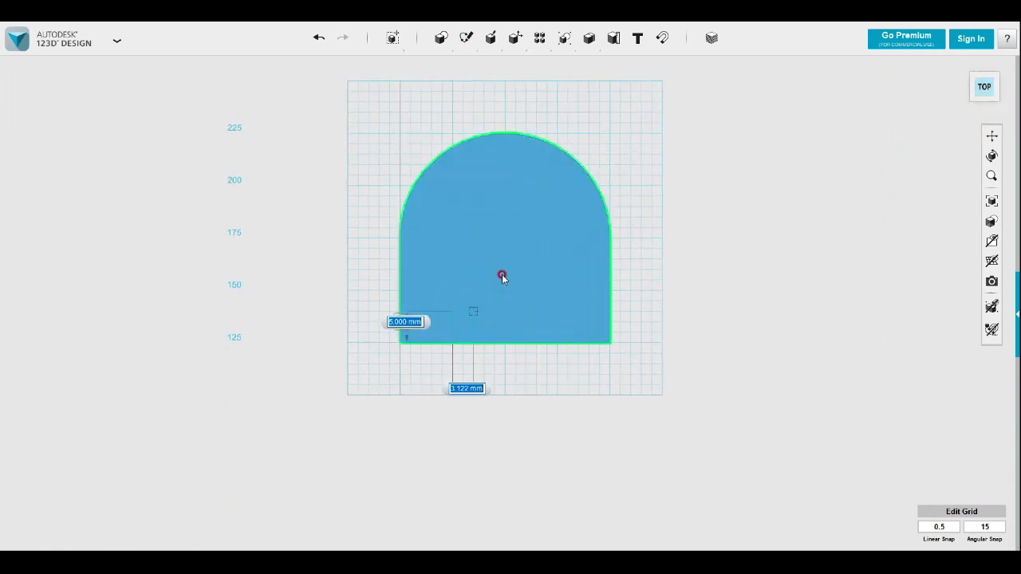
pyautogui.click(559, 241)
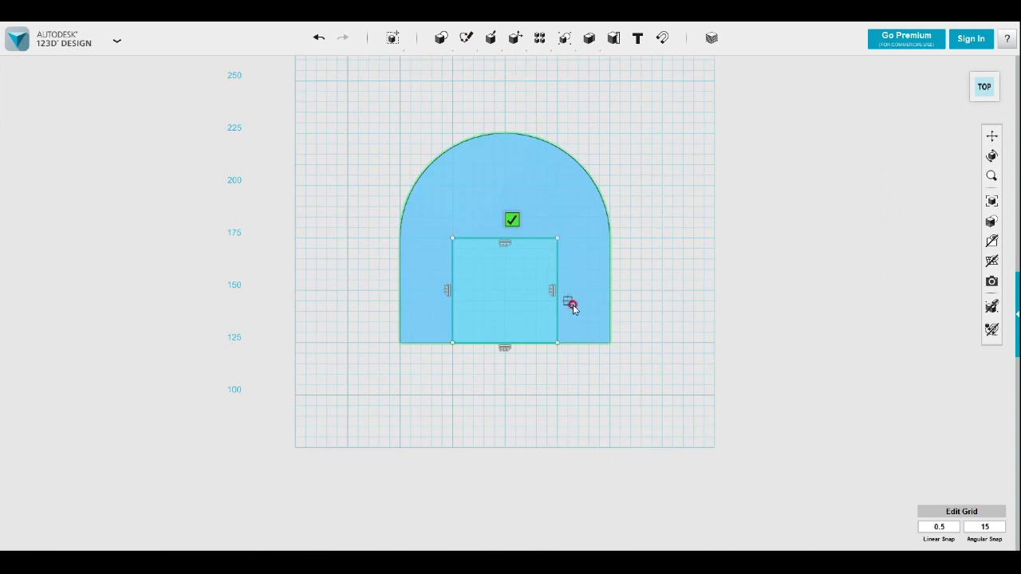
# Add a three-point arc of about 25 mm radius joining the two inner corners of the rectangle, bulging toward the rounded end
pyautogui.moveTo(472, 44)
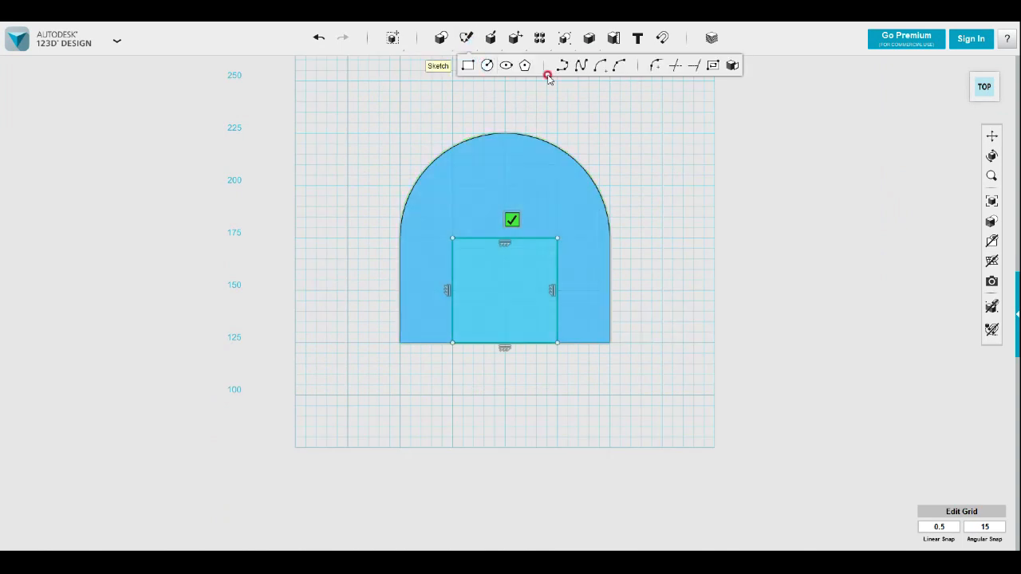
pyautogui.click(619, 67)
pyautogui.click(471, 240)
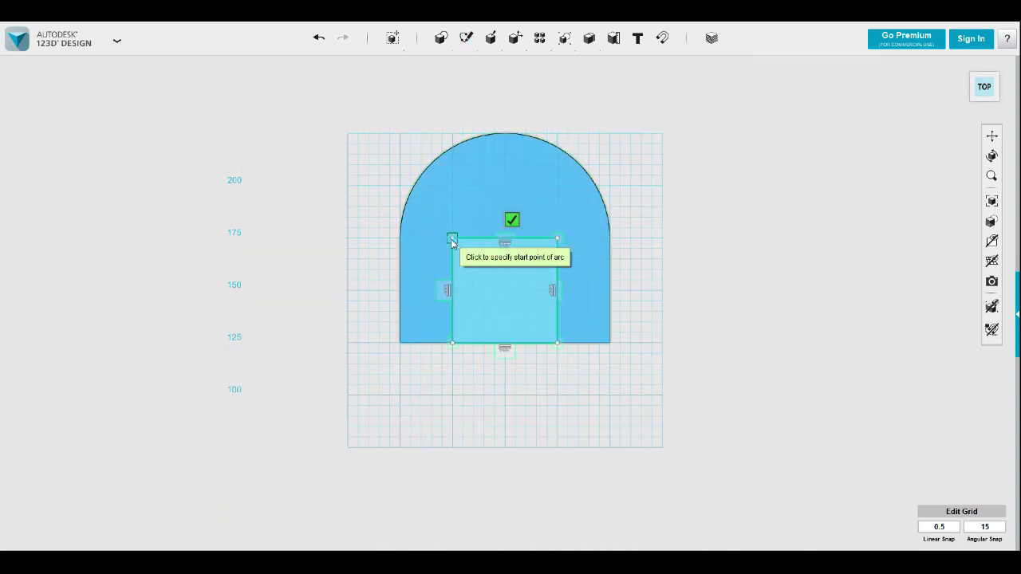
pyautogui.click(453, 238)
pyautogui.click(557, 237)
pyautogui.click(505, 187)
# Cut the rectangle and semicircle down through the full height of the block with Extrude, and hide the sketches
pyautogui.moveTo(694, 274)
pyautogui.mouseDown(button='right')
pyautogui.moveTo(700, 241)
pyautogui.moveTo(702, 270)
pyautogui.moveTo(689, 266)
pyautogui.moveTo(675, 207)
pyautogui.moveTo(658, 314)
pyautogui.moveTo(564, 224)
pyautogui.mouseUp(button='right')
pyautogui.click(661, 252)
pyautogui.click(563, 225)
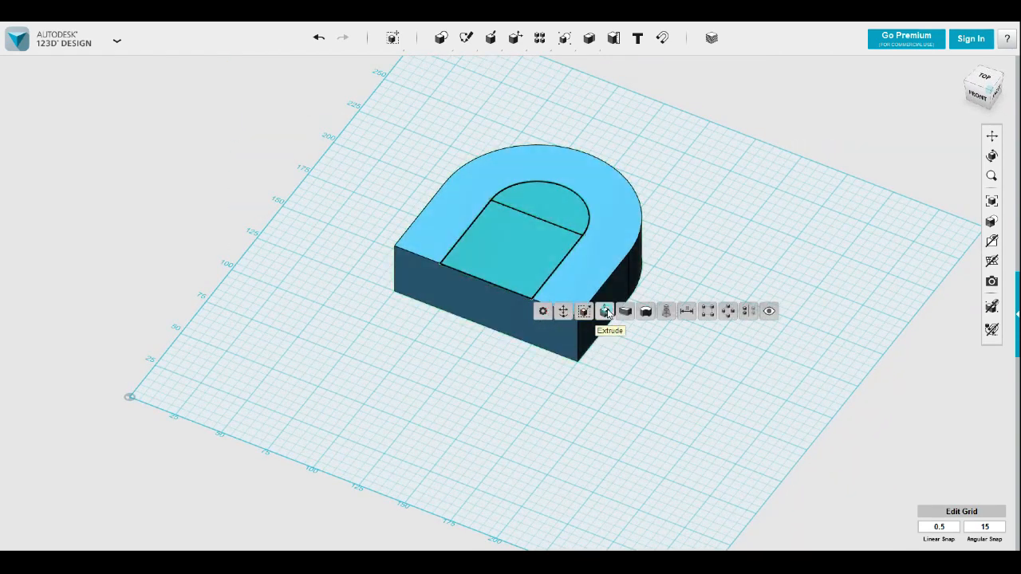
pyautogui.click(606, 312)
pyautogui.click(510, 231)
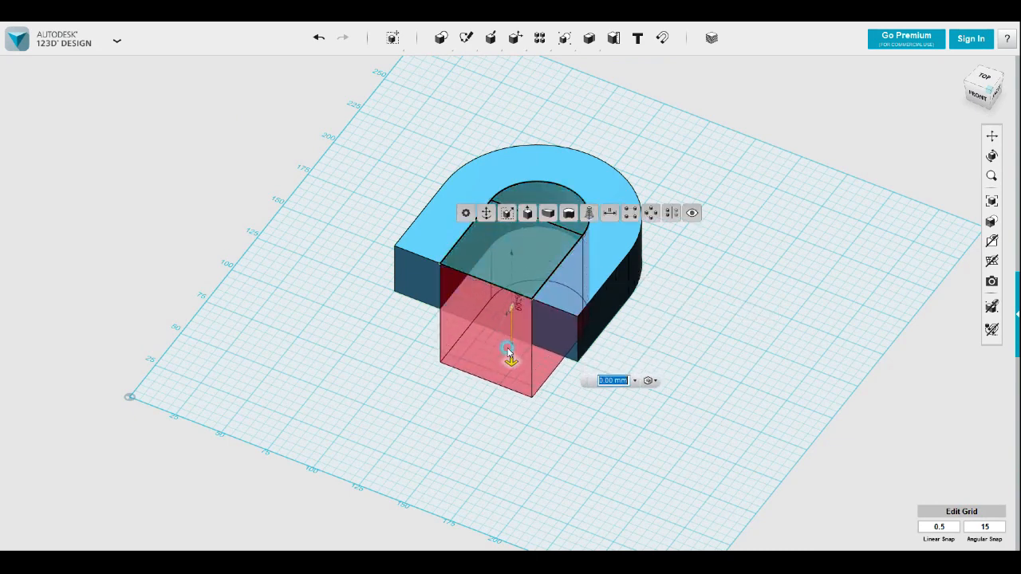
pyautogui.click(599, 386)
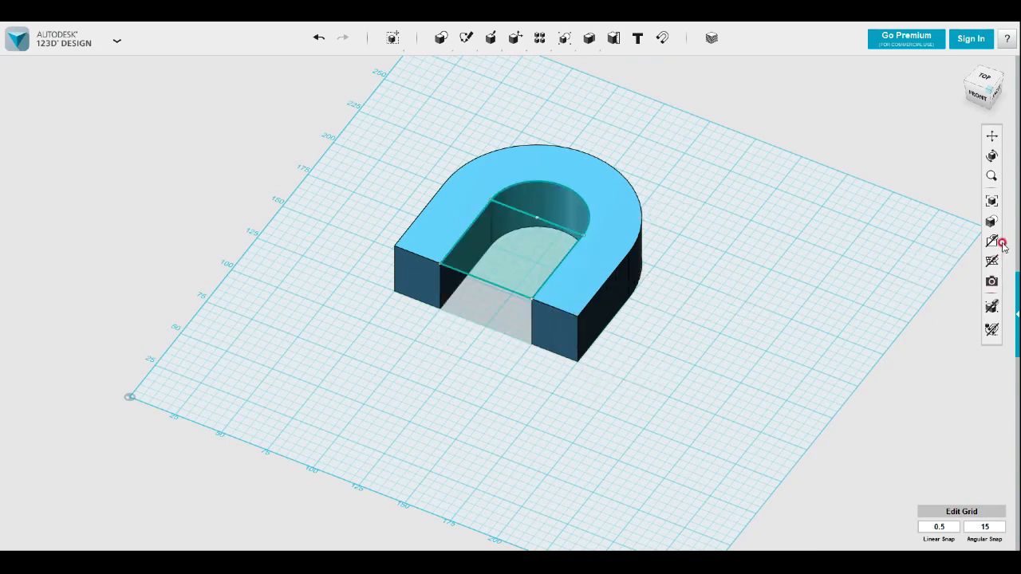
pyautogui.moveTo(993, 243)
pyautogui.click(946, 285)
# Place two 20 mm boxes on the grid overlapping the block's rounded corners, one flush with each outer side
pyautogui.moveTo(679, 306); pyautogui.dragTo(685, 336, button='right')
pyautogui.click(927, 173)
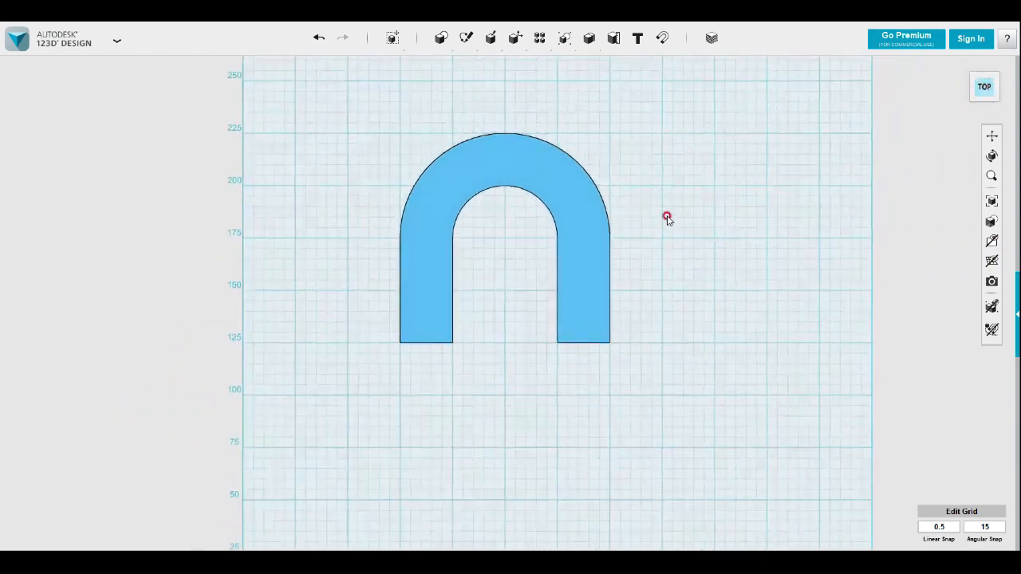
pyautogui.moveTo(432, 47)
pyautogui.click(441, 67)
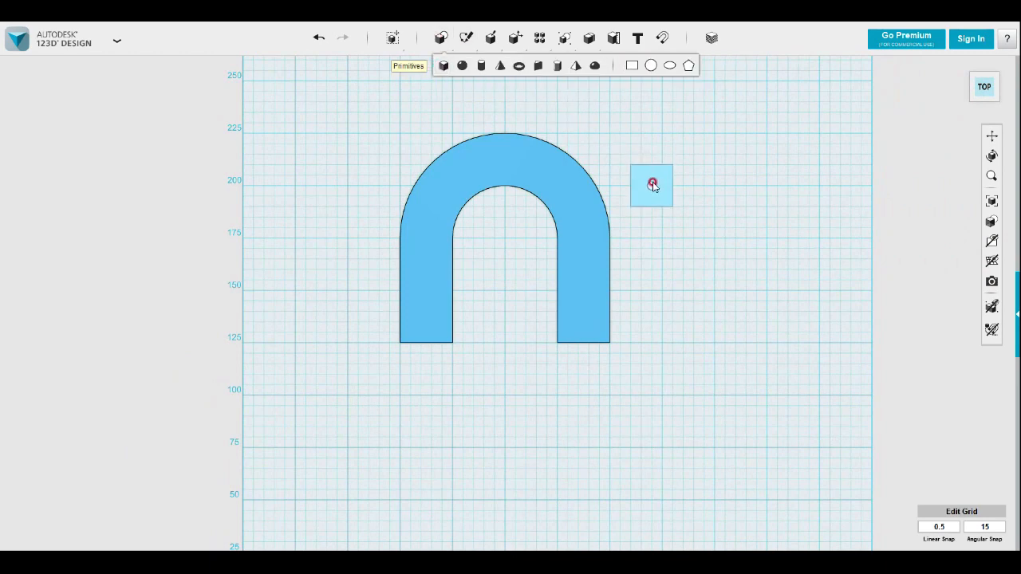
pyautogui.click(621, 168)
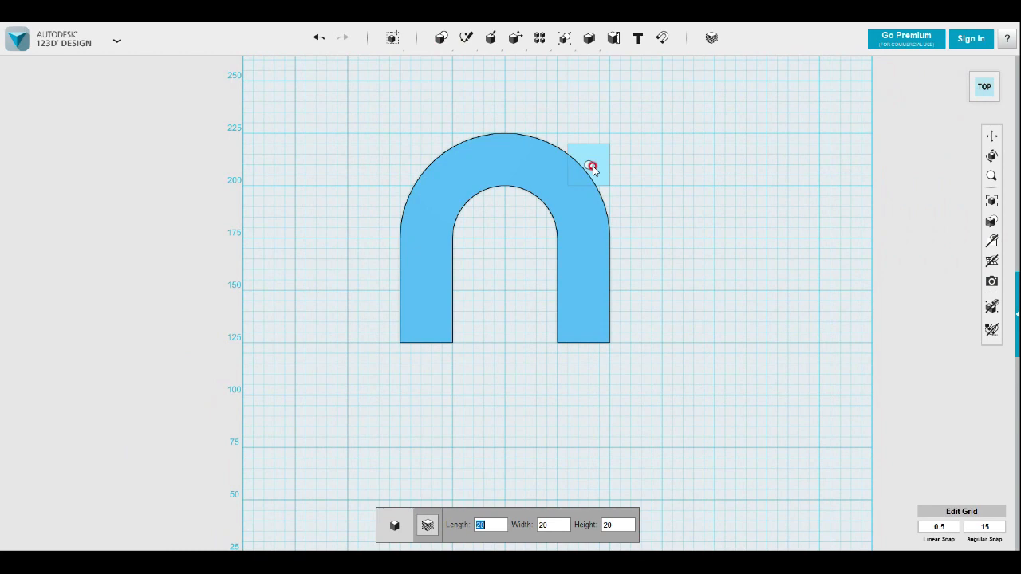
pyautogui.click(593, 170)
pyautogui.moveTo(393, 37)
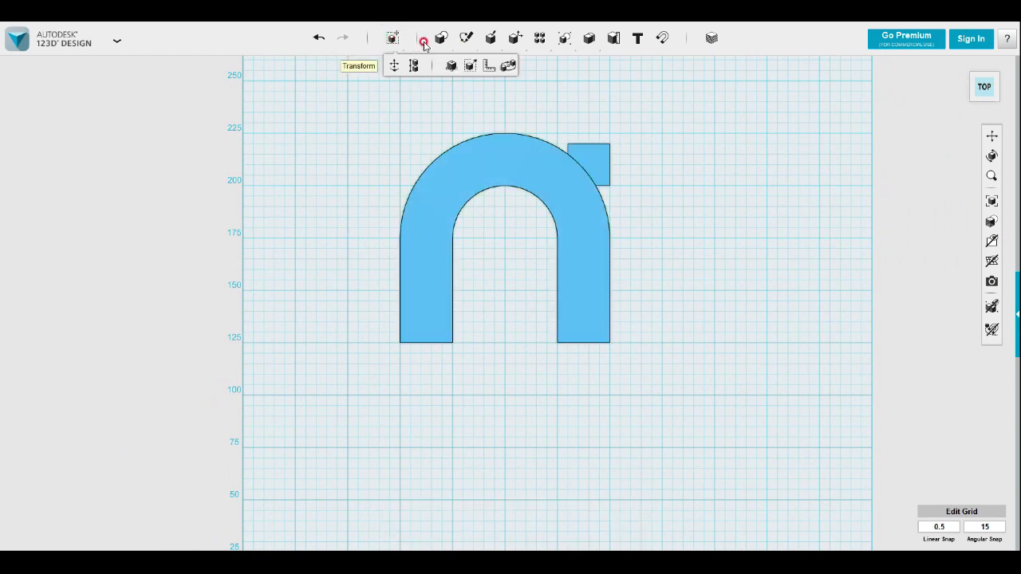
pyautogui.moveTo(441, 39)
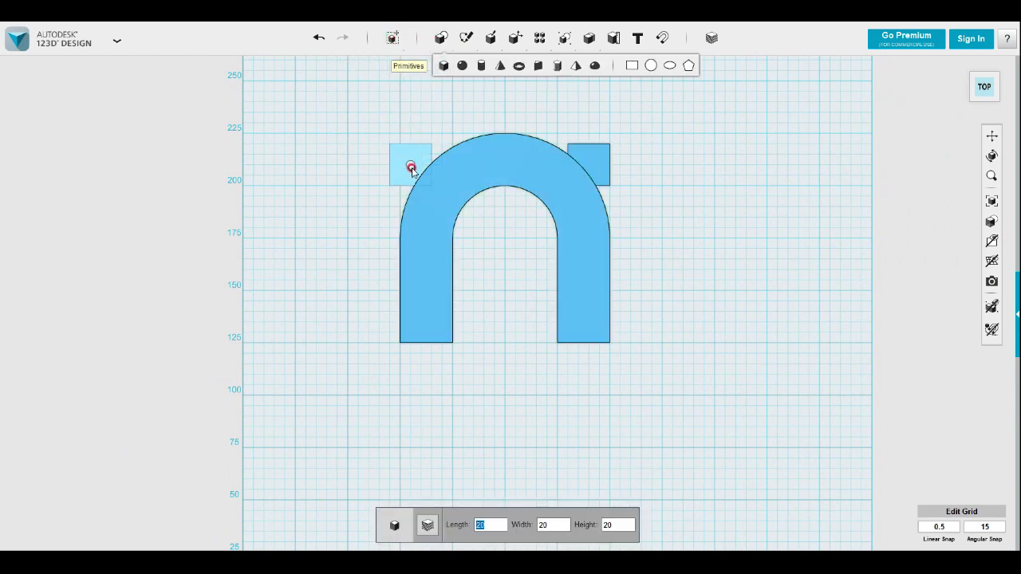
pyautogui.click(421, 168)
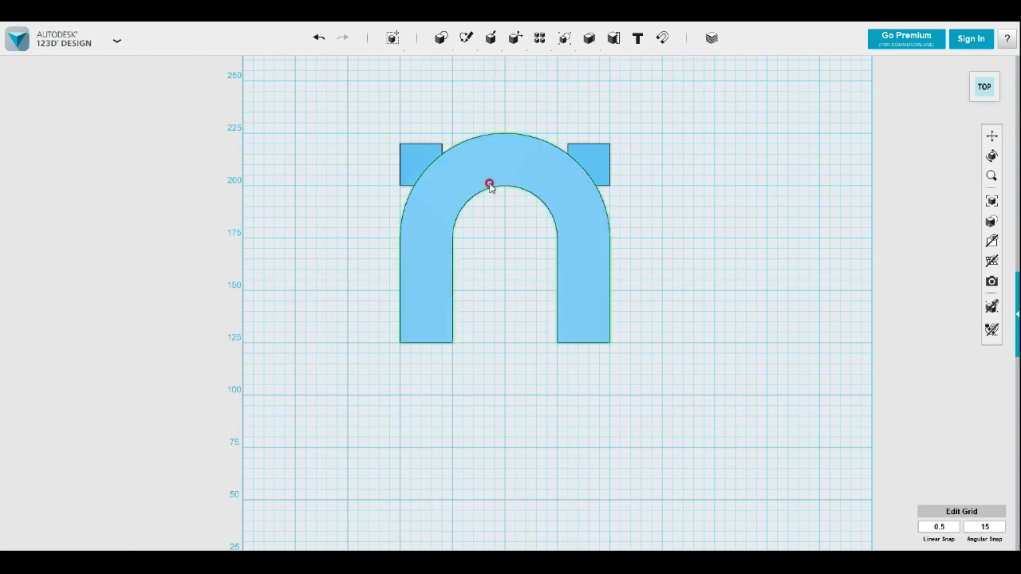
# Raise the top face of one corner box level with the top of the U-shaped block
pyautogui.moveTo(722, 216); pyautogui.dragTo(645, 303, button='right')
pyautogui.scroll(5, 611, 231)
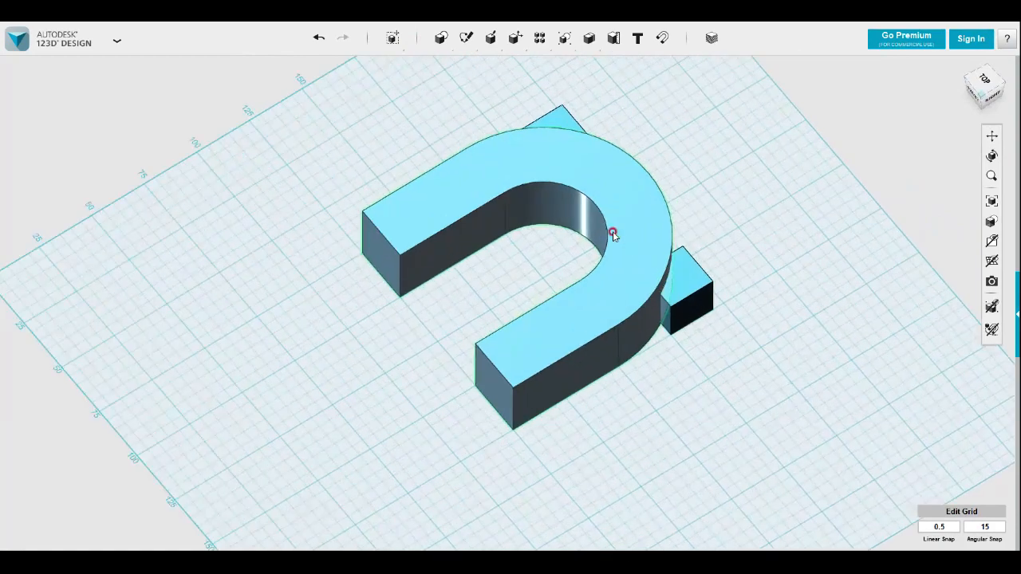
pyautogui.click(719, 304)
pyautogui.click(710, 303)
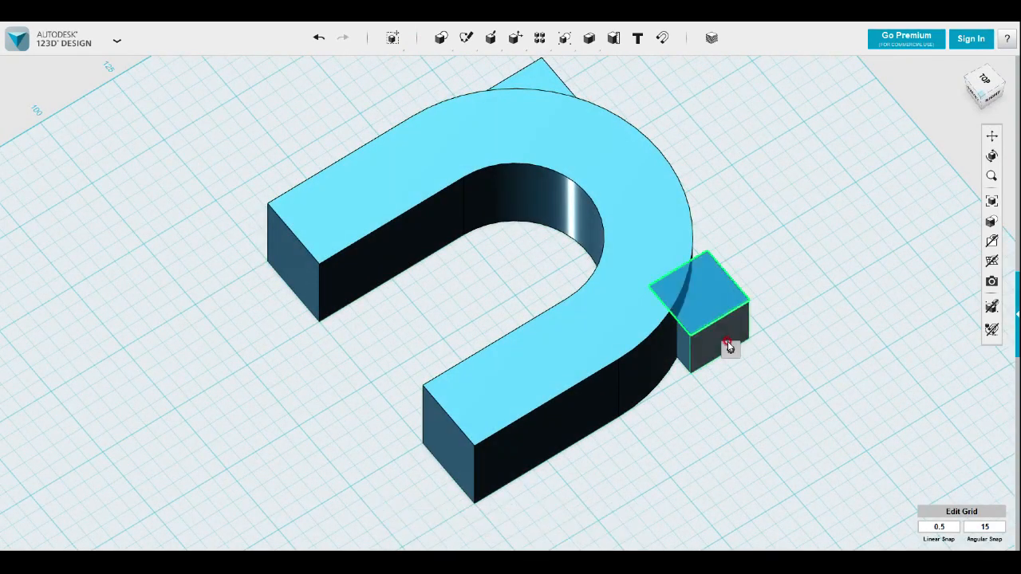
pyautogui.click(773, 349)
pyautogui.moveTo(710, 288); pyautogui.dragTo(711, 274)
pyautogui.click(796, 255)
# Raise the top face of the other corner box to the height of the U-shaped block
pyautogui.moveTo(796, 256); pyautogui.dragTo(407, 394, button='right')
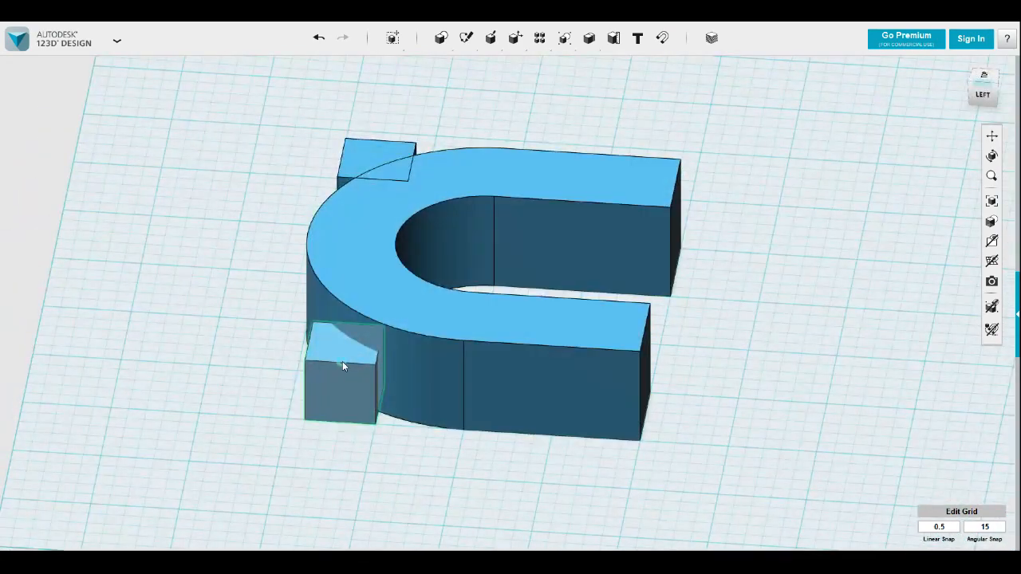
pyautogui.click(337, 353)
pyautogui.click(402, 398)
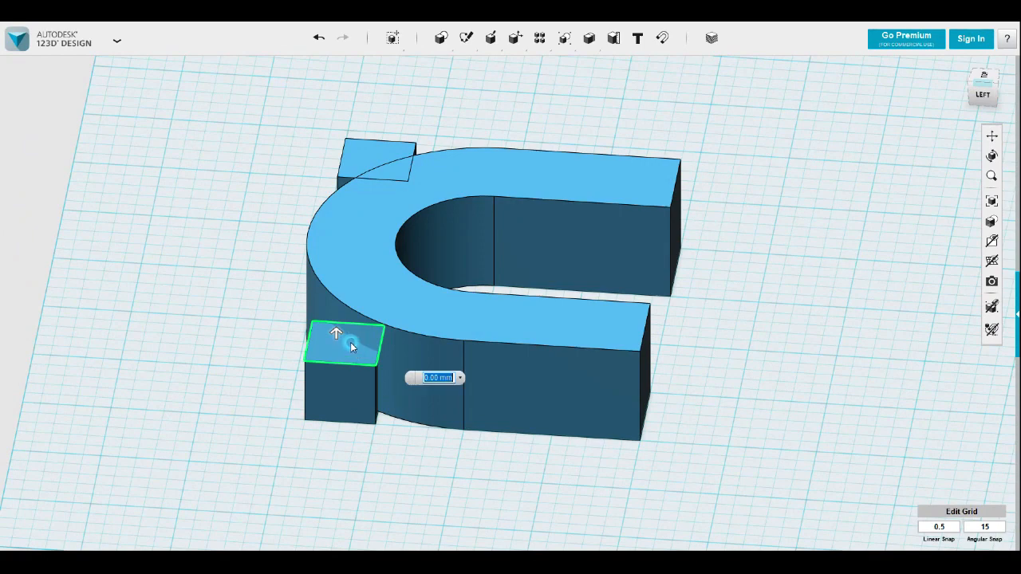
pyautogui.moveTo(337, 335); pyautogui.dragTo(374, 290)
pyautogui.click(425, 424)
# Subtract both corner boxes from the U-shaped block
pyautogui.moveTo(702, 415); pyautogui.dragTo(619, 458, button='right')
pyautogui.moveTo(613, 37)
pyautogui.click(608, 67)
pyautogui.click(478, 162)
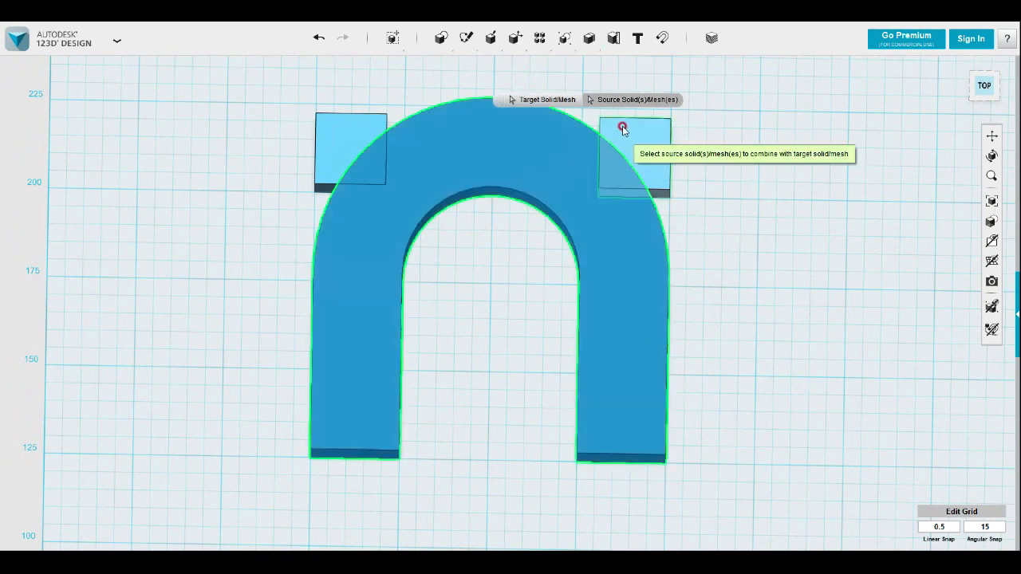
pyautogui.click(621, 132)
pyautogui.click(374, 142)
pyautogui.click(756, 254)
pyautogui.moveTo(756, 254); pyautogui.dragTo(729, 274, button='right')
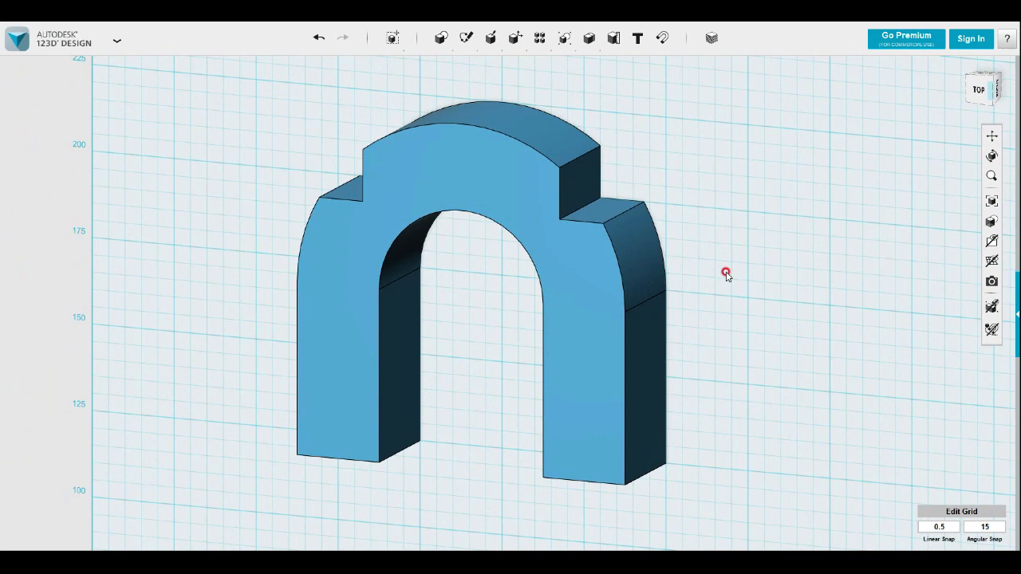
# Undo the box subtraction and the height changes of both corner boxes
pyautogui.hotkey('ctrl', 'z')
pyautogui.hotkey('ctrl', 'z')
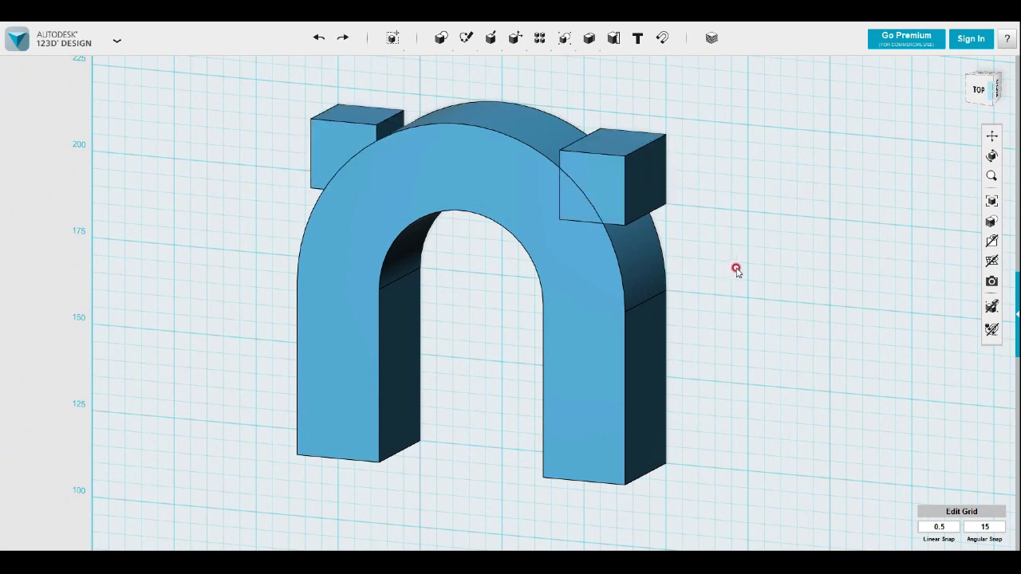
pyautogui.hotkey('ctrl', 'z')
# Move both corner boxes together upward until their tops sit slightly above the block's top face
pyautogui.click(631, 139)
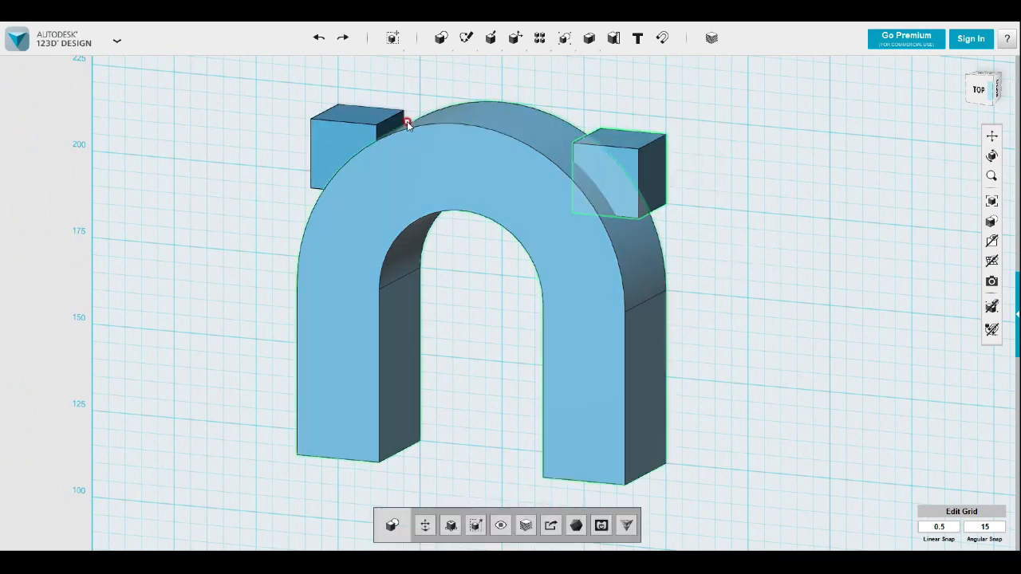
pyautogui.keyDown('shift'); pyautogui.click(339, 131); pyautogui.keyUp('shift')
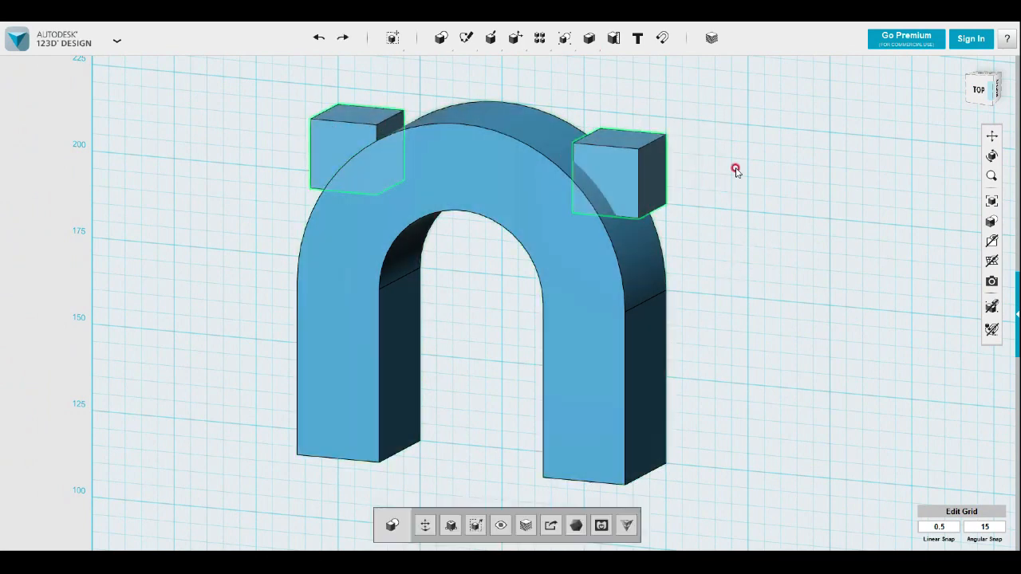
pyautogui.click(990, 90)
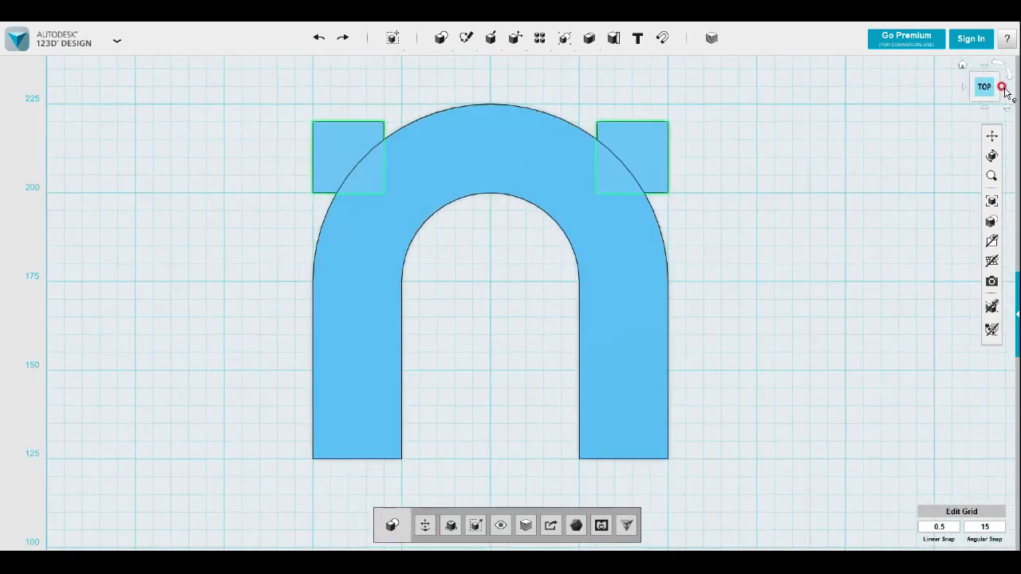
pyautogui.click(951, 94)
pyautogui.click(451, 533)
pyautogui.moveTo(449, 159); pyautogui.dragTo(412, 160)
pyautogui.click(563, 302)
# Subtract the two raised corner boxes from the U-shaped block to cut notches into its rounded corners
pyautogui.moveTo(564, 302); pyautogui.dragTo(729, 312, button='right')
pyautogui.moveTo(589, 37)
pyautogui.click(611, 61)
pyautogui.click(565, 148)
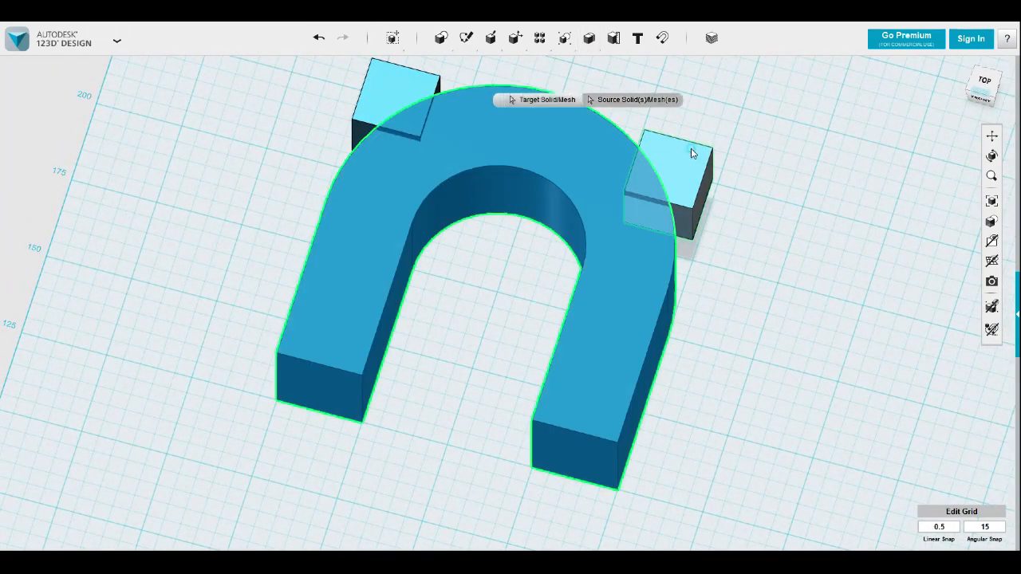
pyautogui.click(693, 153)
pyautogui.click(440, 107)
pyautogui.click(785, 231)
pyautogui.moveTo(771, 233); pyautogui.dragTo(619, 328, button='right')
pyautogui.moveTo(619, 335)
pyautogui.mouseDown(button='right')
pyautogui.moveTo(592, 360)
pyautogui.moveTo(636, 348)
pyautogui.moveTo(621, 336)
pyautogui.mouseUp(button='right')
pyautogui.scroll(3, 603, 331)
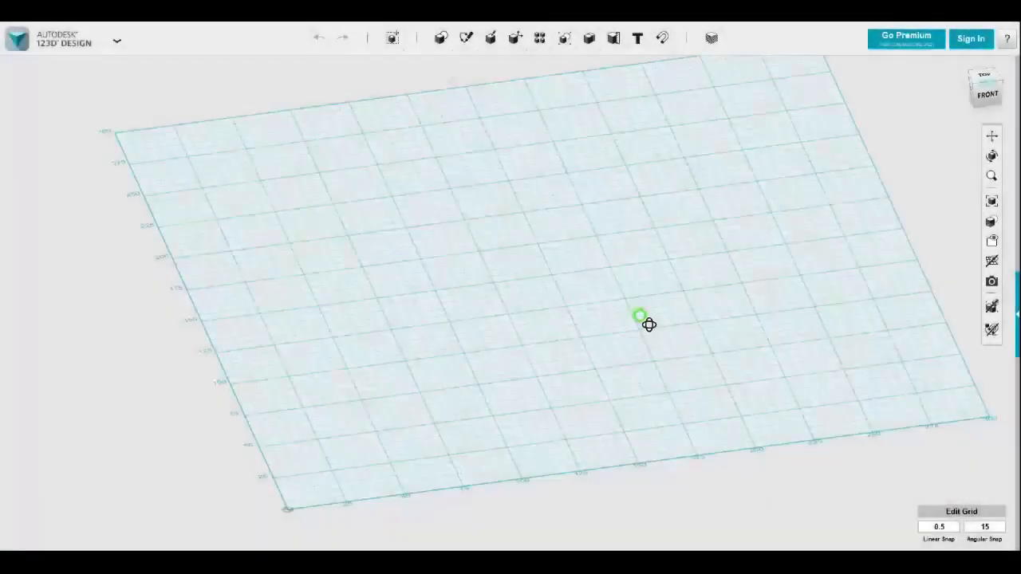
pyautogui.moveTo(440, 40)
pyautogui.moveTo(447, 73); pyautogui.dragTo(514, 274)
pyautogui.press('Escape')
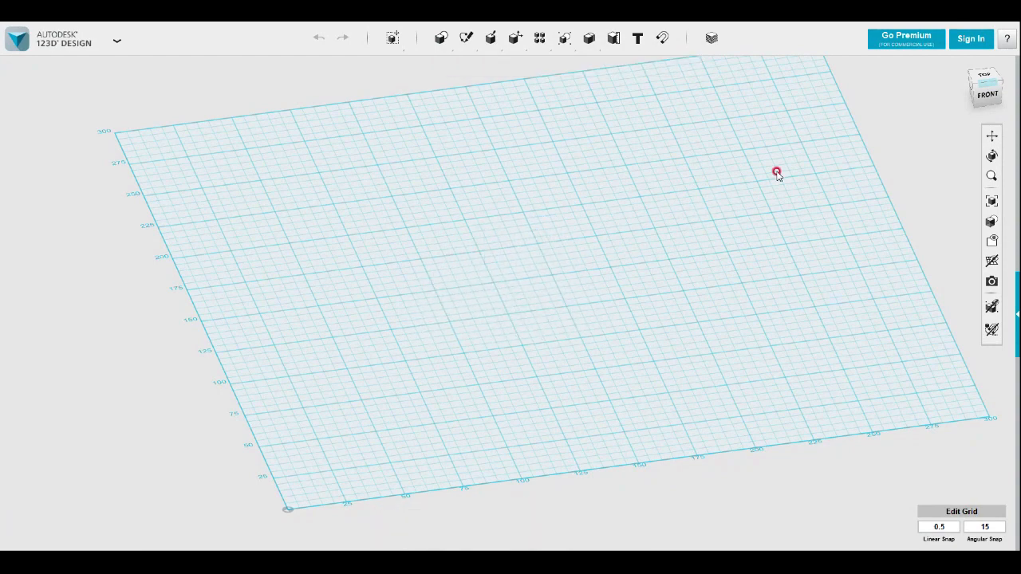
# Sketch a 100 by 100 mm square on the empty grid in top view
pyautogui.click(984, 76)
pyautogui.scroll(-4, 555, 249)
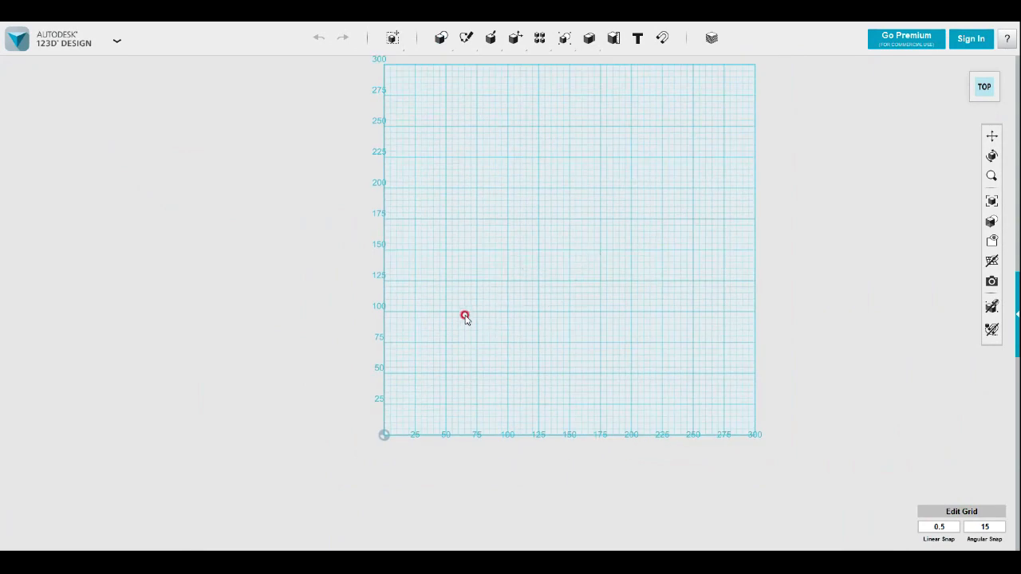
pyautogui.moveTo(567, 237); pyautogui.dragTo(459, 285, button='middle')
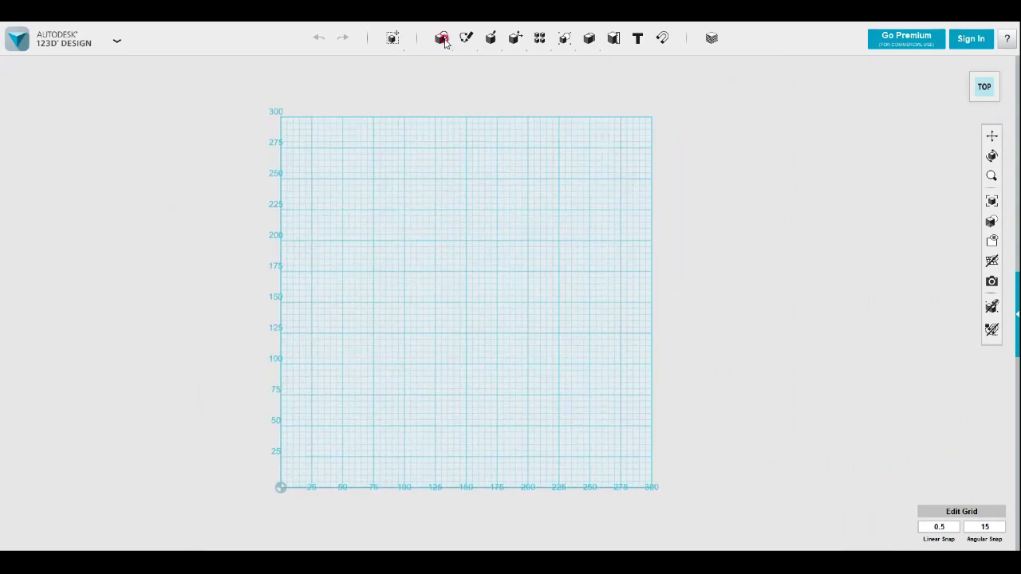
pyautogui.moveTo(466, 38)
pyautogui.click(469, 66)
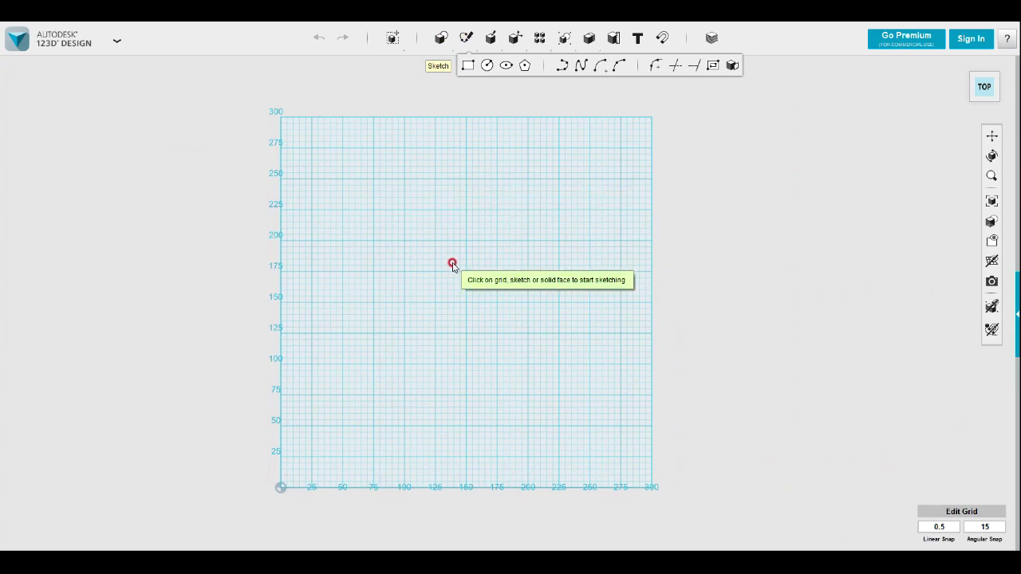
pyautogui.click(401, 251)
pyautogui.click(374, 240)
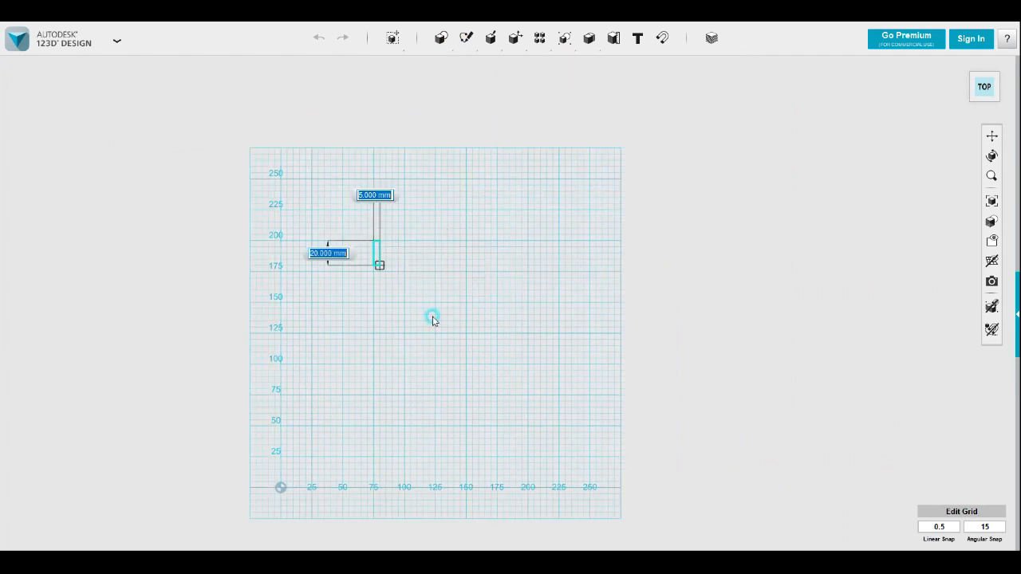
pyautogui.click(497, 366)
# Sketch a three-point arc about 50 mm wide inside the square's upper-left corner, starting on its left edge and touching its upper edge
pyautogui.moveTo(496, 365); pyautogui.dragTo(465, 351, button='right')
pyautogui.scroll(2, 491, 307)
pyautogui.scroll(-2, 485, 321)
pyautogui.scroll(3, 487, 322)
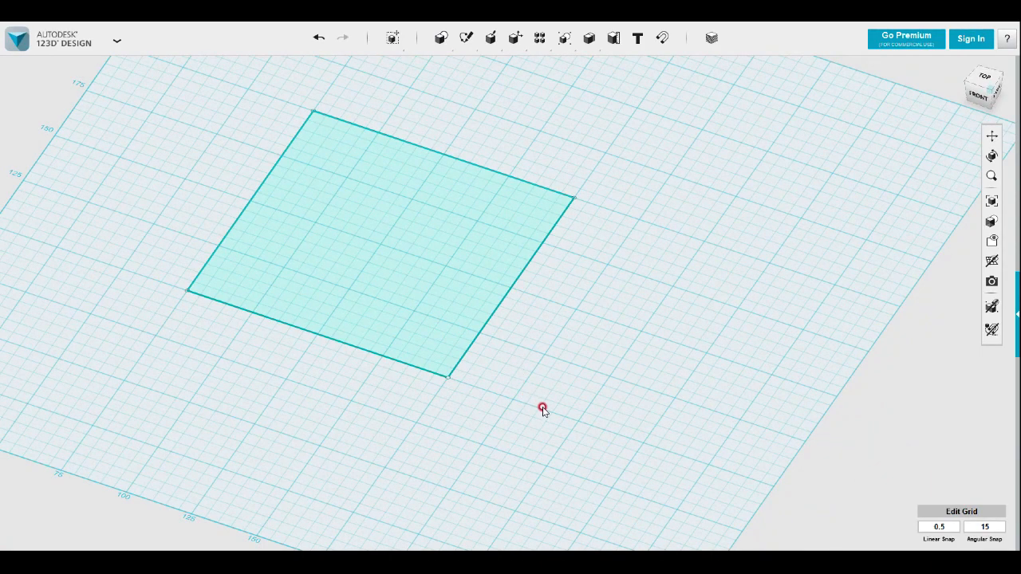
pyautogui.moveTo(549, 414); pyautogui.dragTo(587, 449, button='right')
pyautogui.moveTo(467, 37)
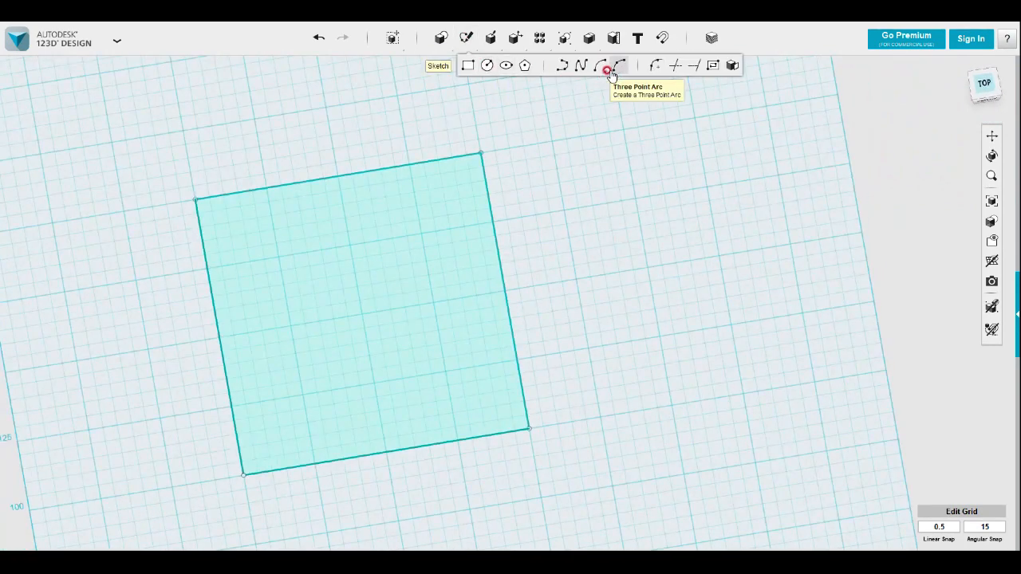
pyautogui.click(215, 272)
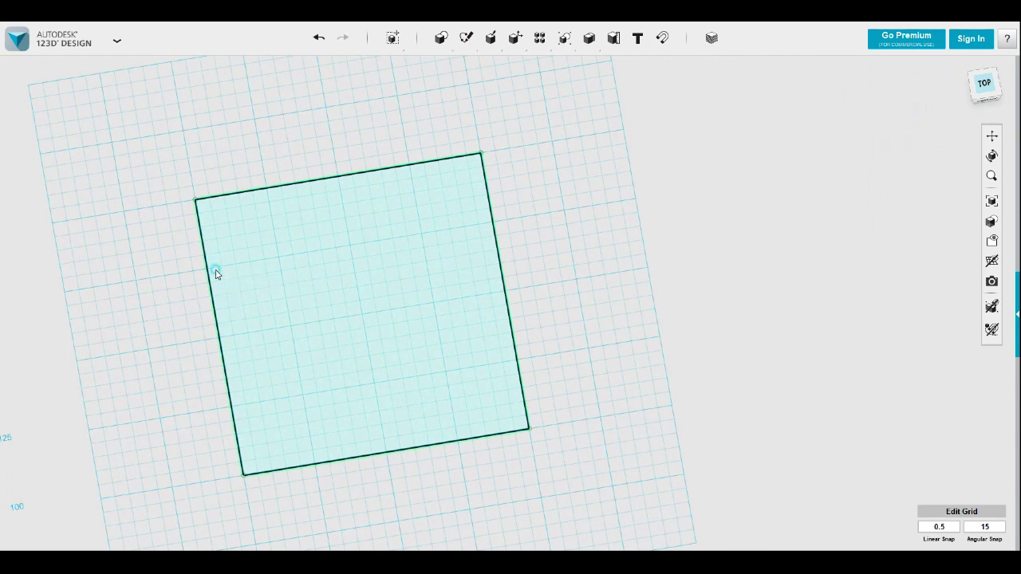
pyautogui.click(208, 269)
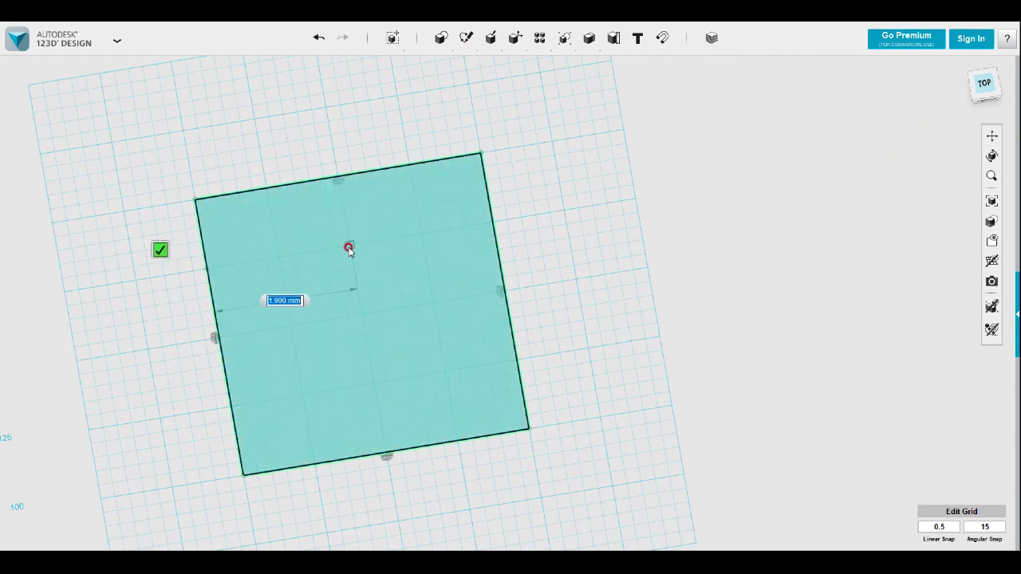
pyautogui.click(350, 246)
pyautogui.click(266, 194)
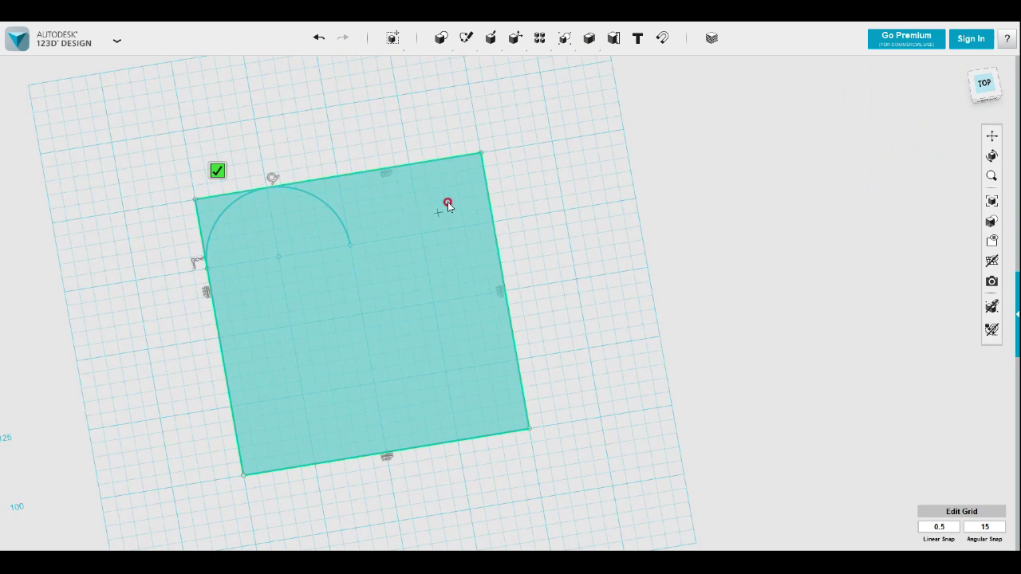
# Sketch a smaller arc about 30 mm wide inside the first arc, with its ends on the same line
pyautogui.moveTo(467, 37)
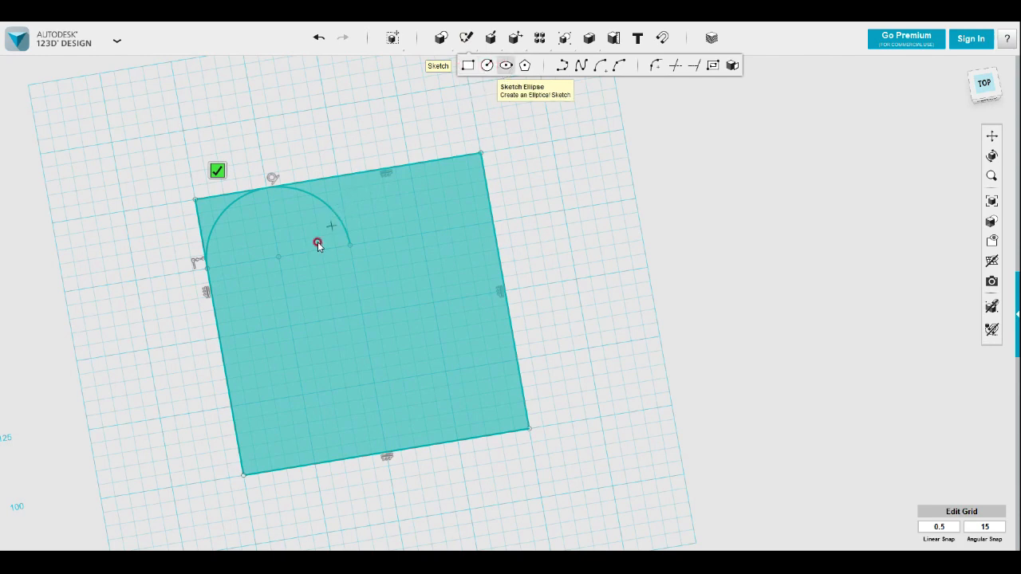
pyautogui.click(237, 264)
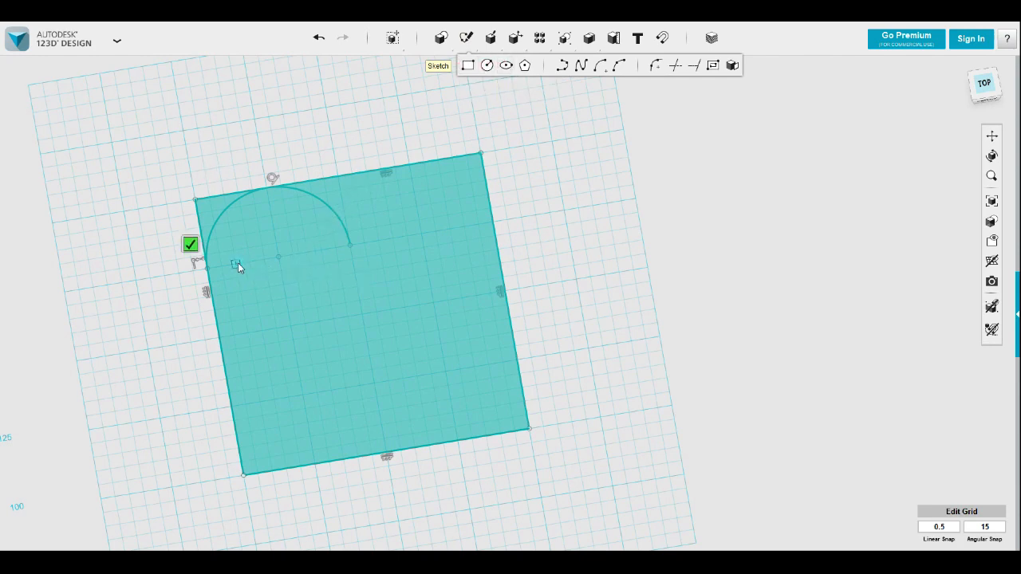
pyautogui.click(321, 252)
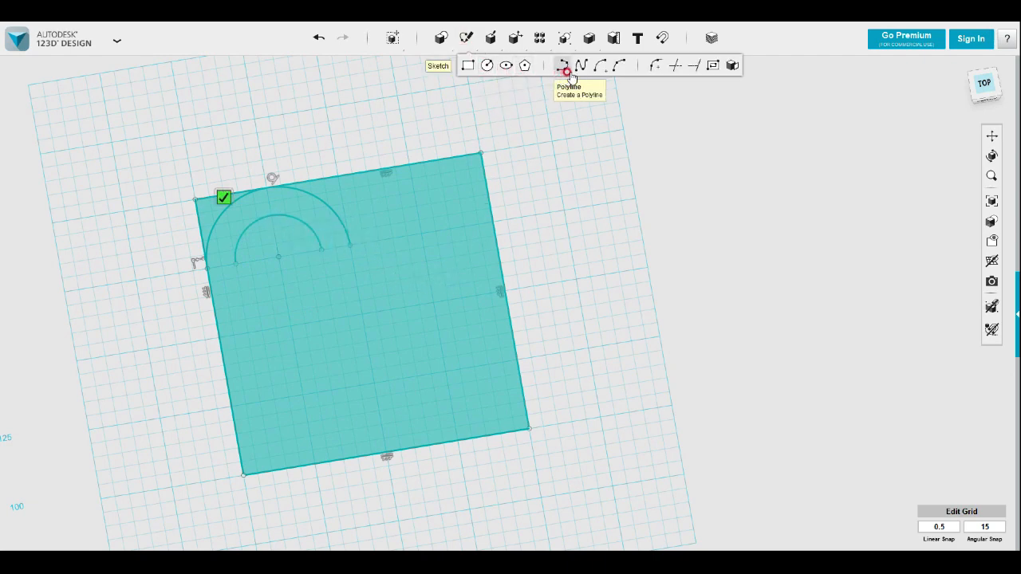
pyautogui.click(470, 67)
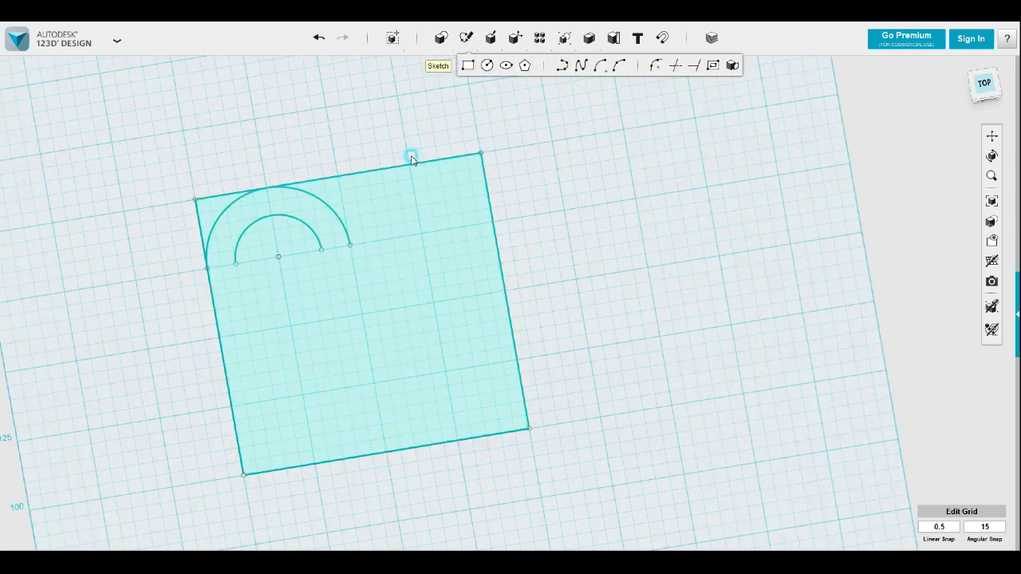
pyautogui.click(224, 271)
pyautogui.click(198, 264)
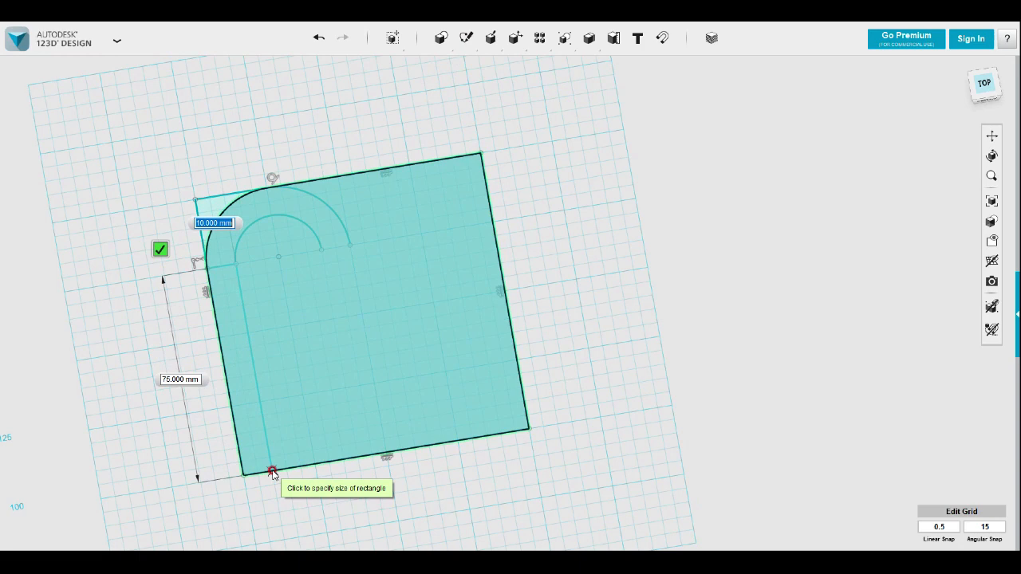
pyautogui.press('Escape')
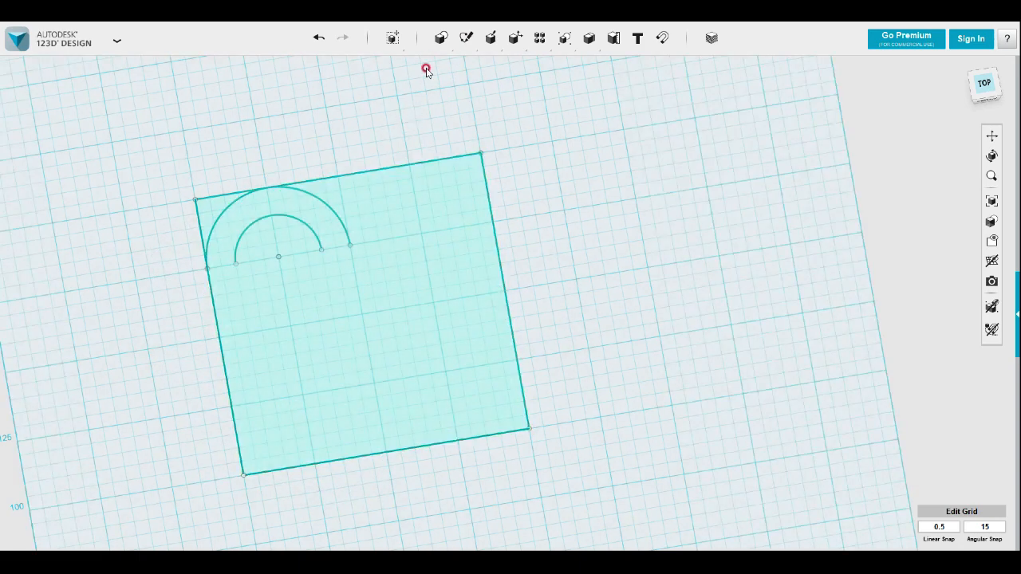
# Draw two 10 mm wide rectangles from the arcs' ends down to the square's lower edge as legs of the U-shaped profile
pyautogui.moveTo(467, 40)
pyautogui.click(470, 70)
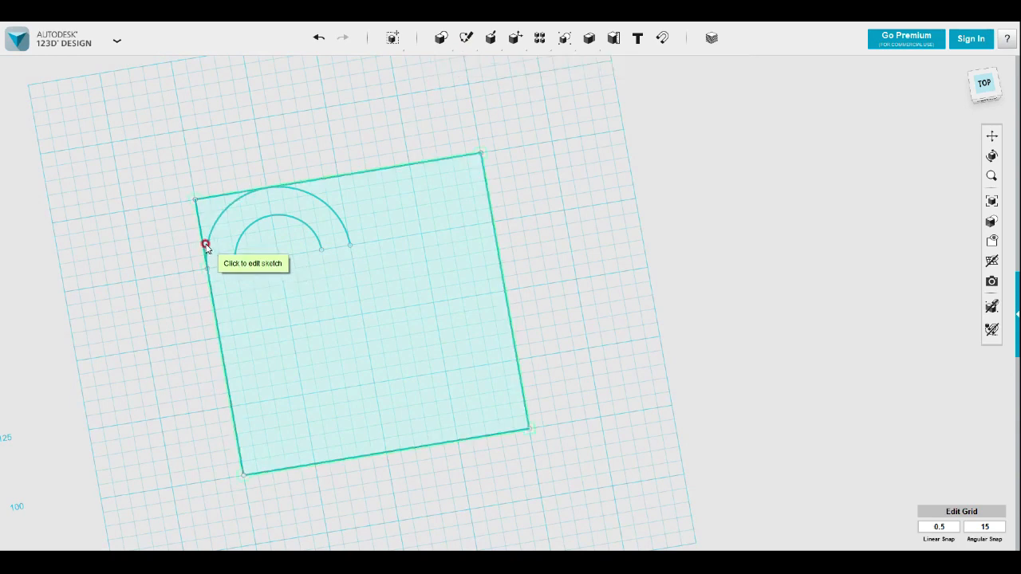
pyautogui.click(206, 245)
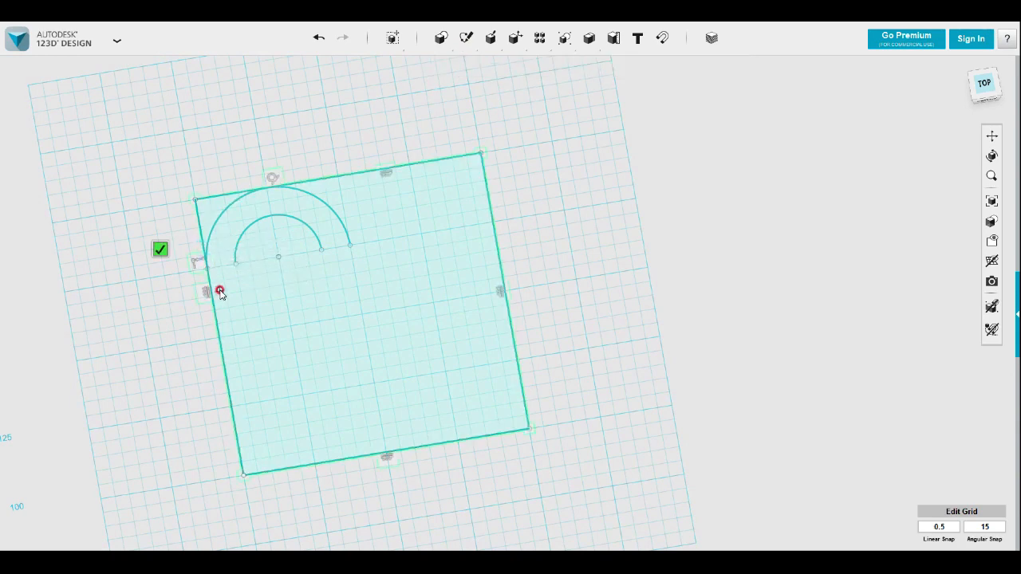
pyautogui.click(208, 272)
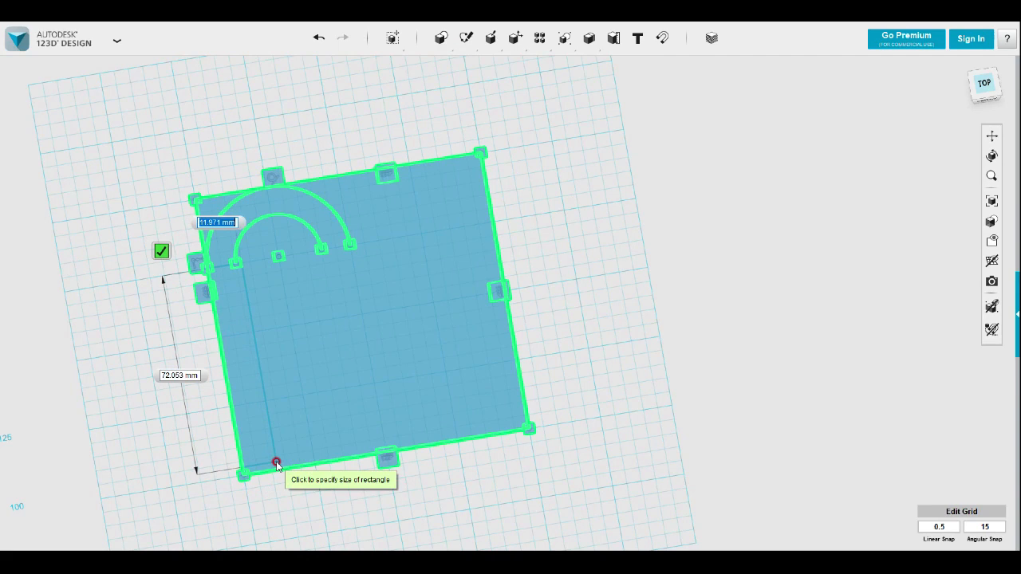
pyautogui.click(274, 465)
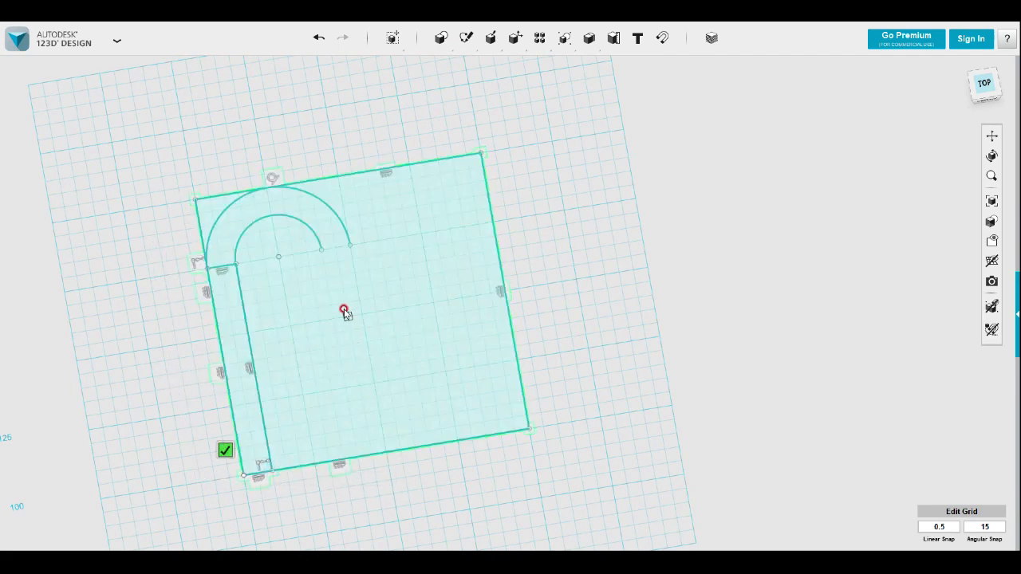
pyautogui.click(321, 251)
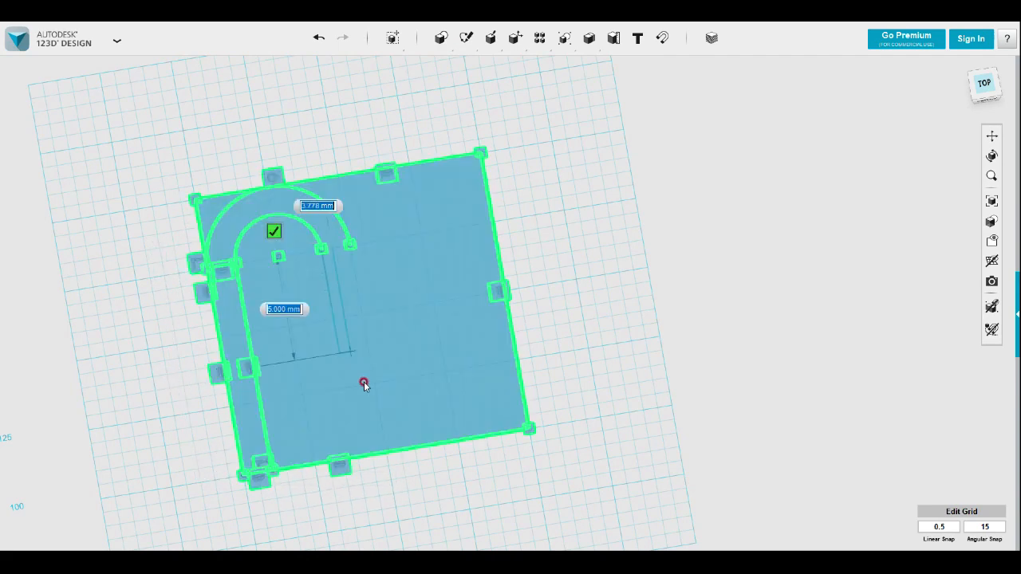
pyautogui.click(387, 455)
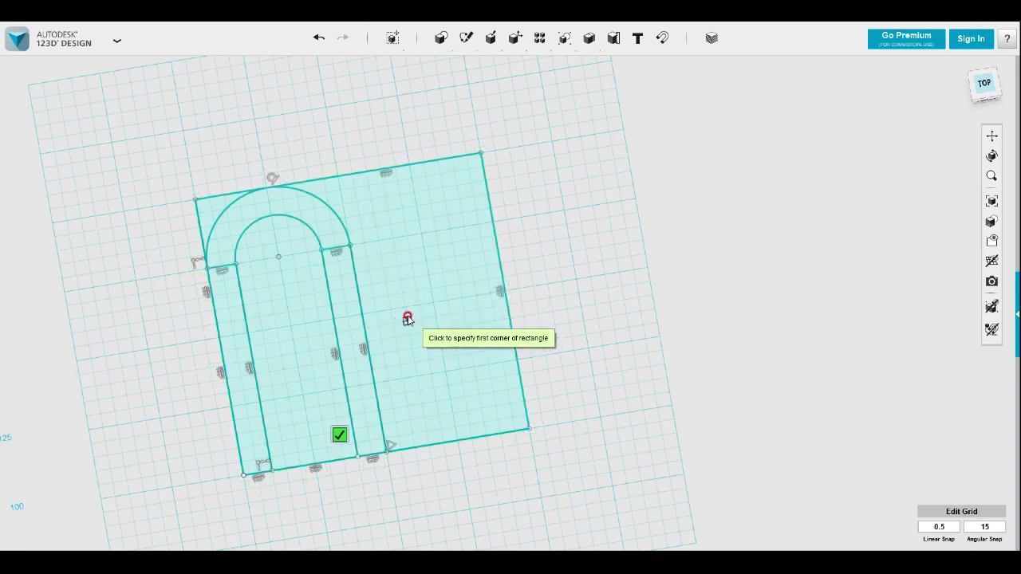
pyautogui.press('Escape')
# Check how the arcs and leg rectangles divide the square by selecting individual closed regions of the sketch
pyautogui.moveTo(527, 270); pyautogui.dragTo(524, 249, button='right')
pyautogui.click(434, 326)
pyautogui.click(341, 356)
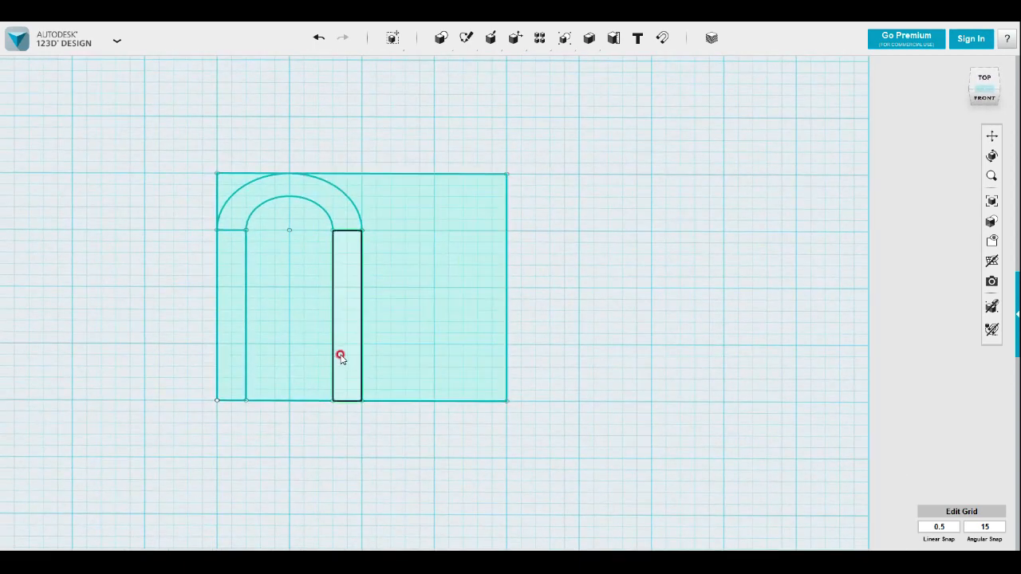
pyautogui.moveTo(409, 368)
pyautogui.mouseDown(button='right')
pyautogui.moveTo(405, 326)
pyautogui.moveTo(413, 359)
pyautogui.mouseUp(button='right')
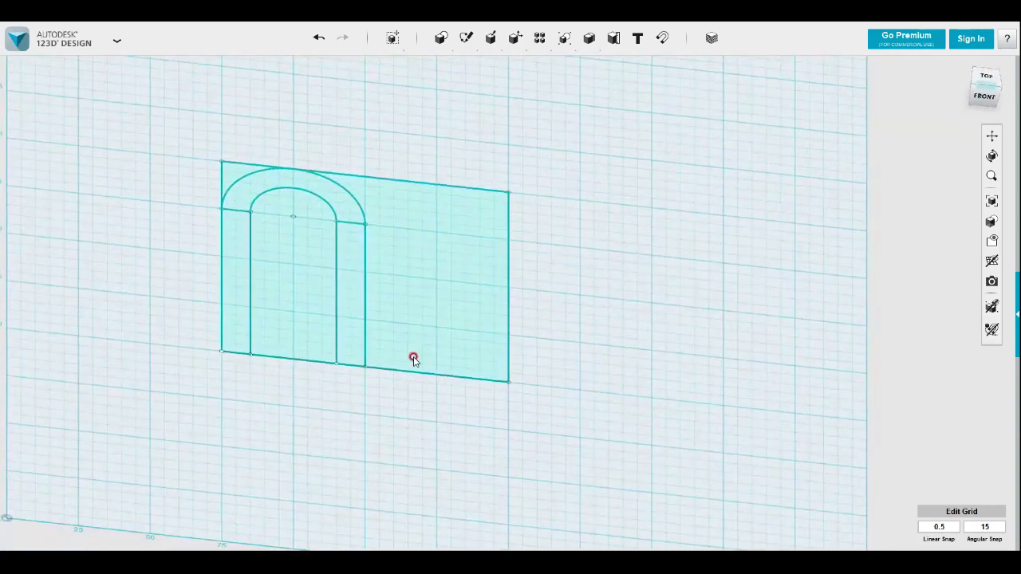
pyautogui.click(395, 355)
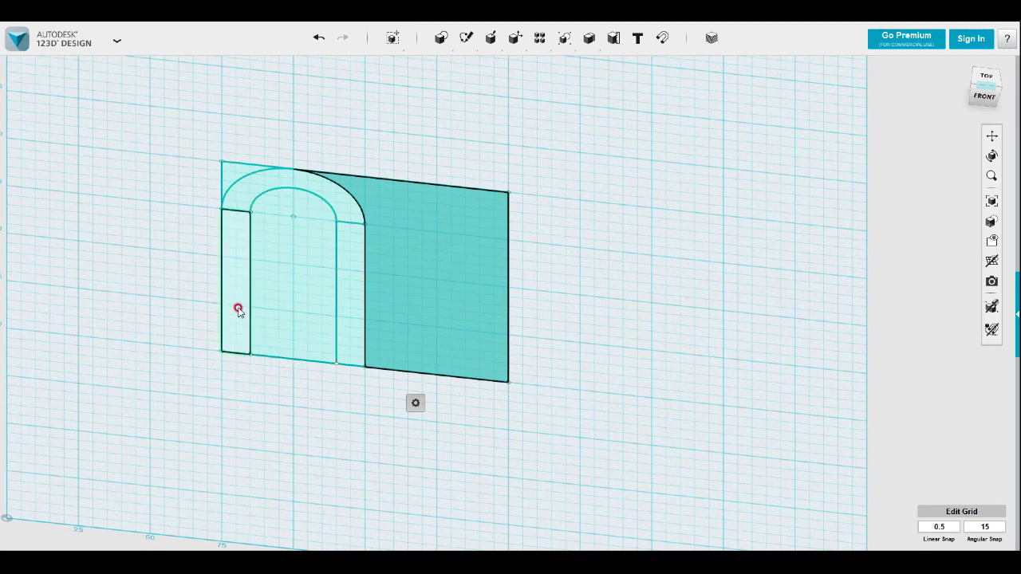
pyautogui.click(229, 173)
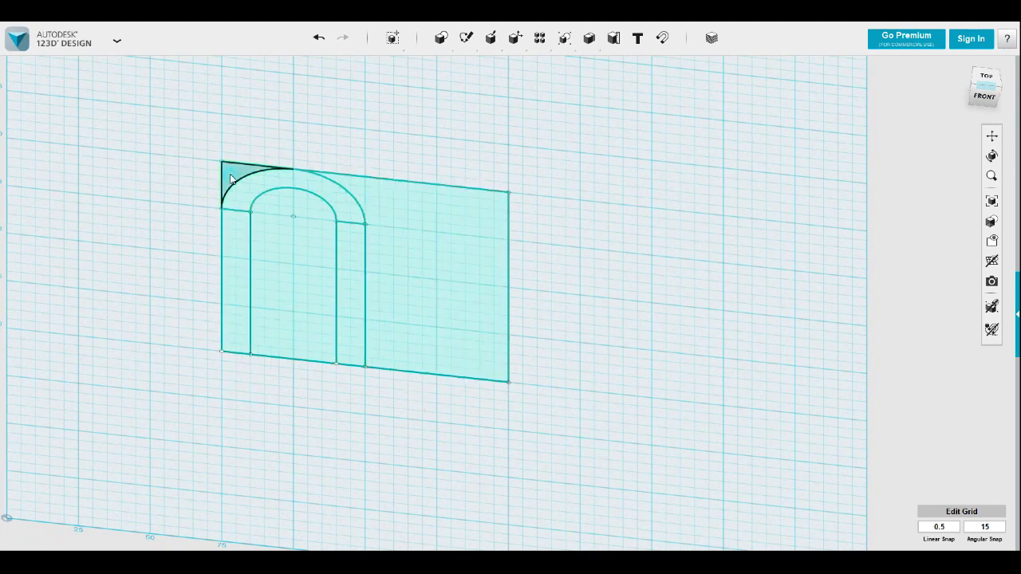
pyautogui.keyDown('shift'); pyautogui.click(228, 254); pyautogui.keyUp('shift')
pyautogui.keyDown('shift'); pyautogui.click(237, 203); pyautogui.keyUp('shift')
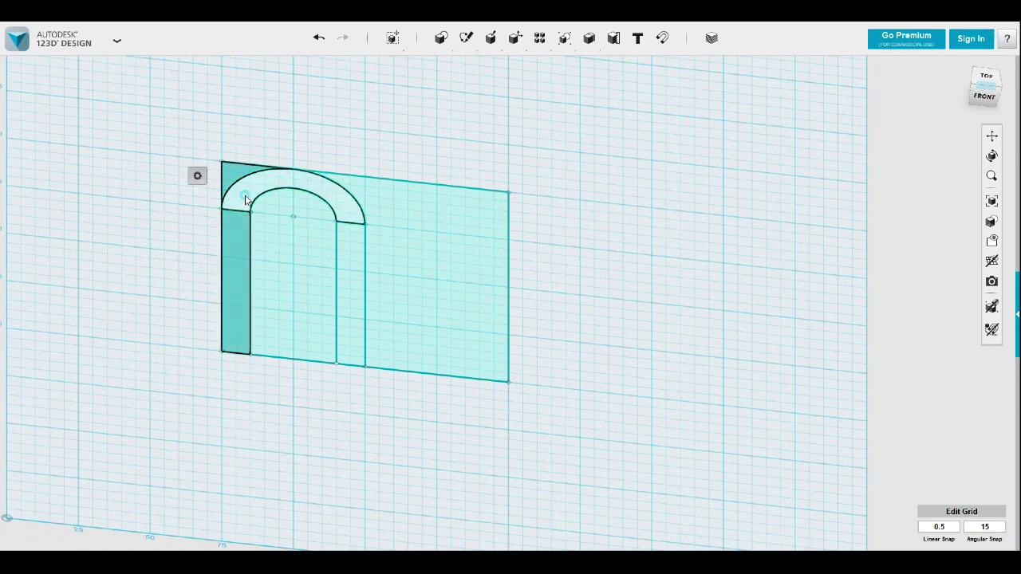
pyautogui.keyDown('shift'); pyautogui.click(349, 247); pyautogui.keyUp('shift')
pyautogui.click(353, 394)
# Extrude the arch band and both leg rectangles together to 30 mm
pyautogui.click(231, 319)
pyautogui.keyDown('shift'); pyautogui.click(290, 186); pyautogui.keyUp('shift')
pyautogui.keyDown('shift'); pyautogui.click(354, 266); pyautogui.keyUp('shift')
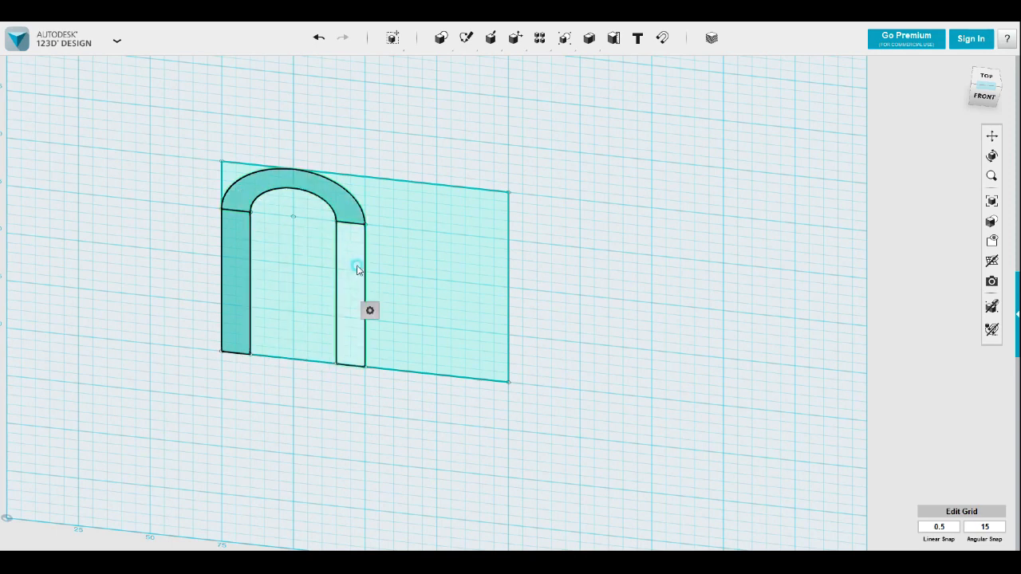
pyautogui.click(431, 310)
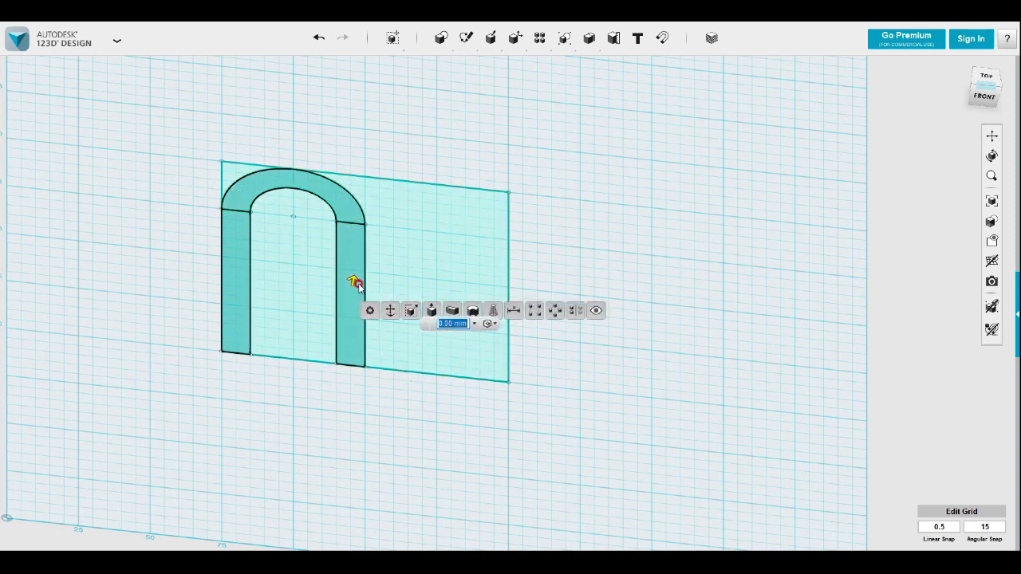
pyautogui.moveTo(353, 276); pyautogui.dragTo(365, 216)
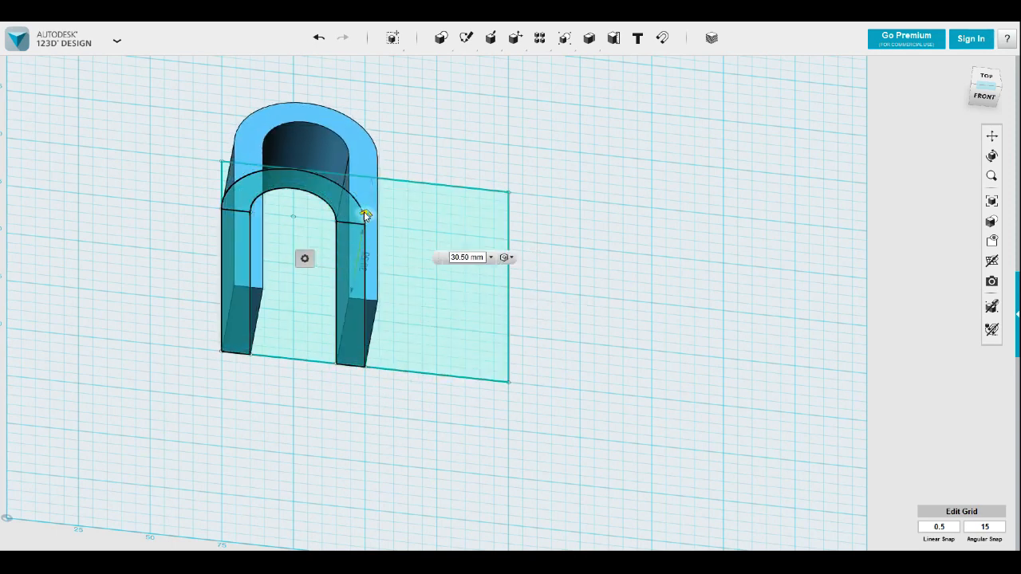
pyautogui.doubleClick(468, 258)
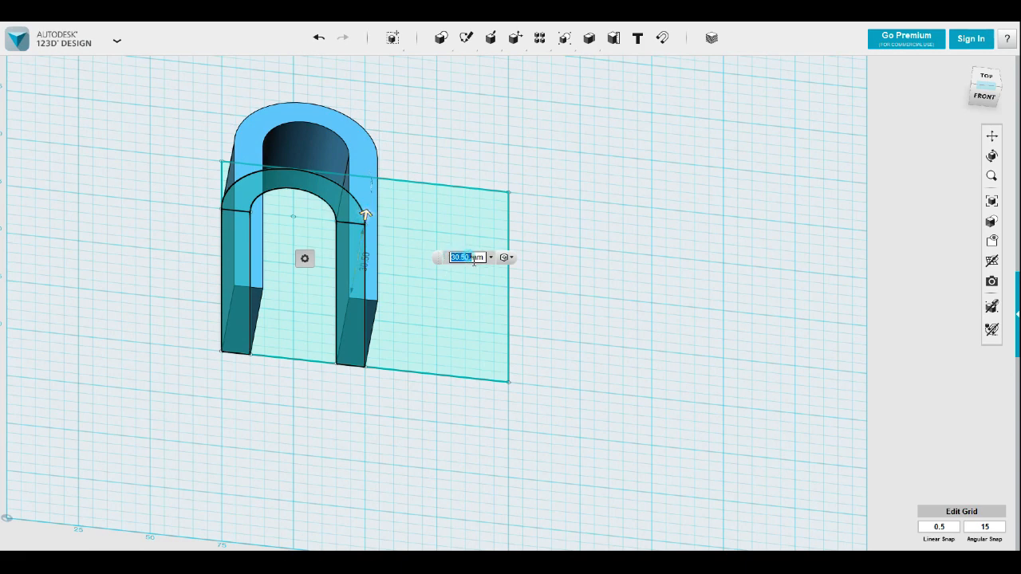
pyautogui.write('30')
pyautogui.press('Return')
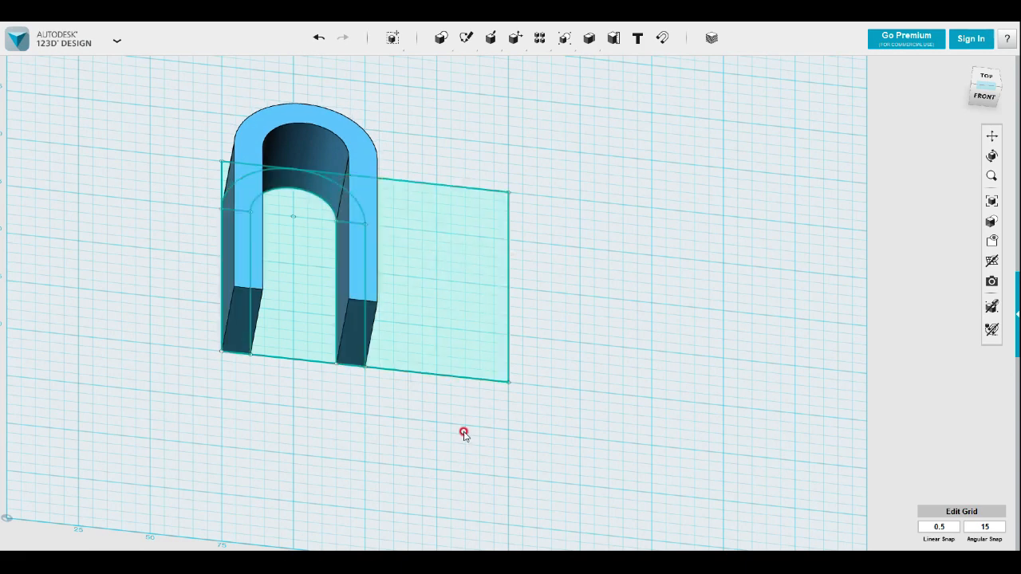
# Extrude the square's remaining regions, outside and inside the U, into a merged base half as high as the U-shaped solid
pyautogui.click(431, 338)
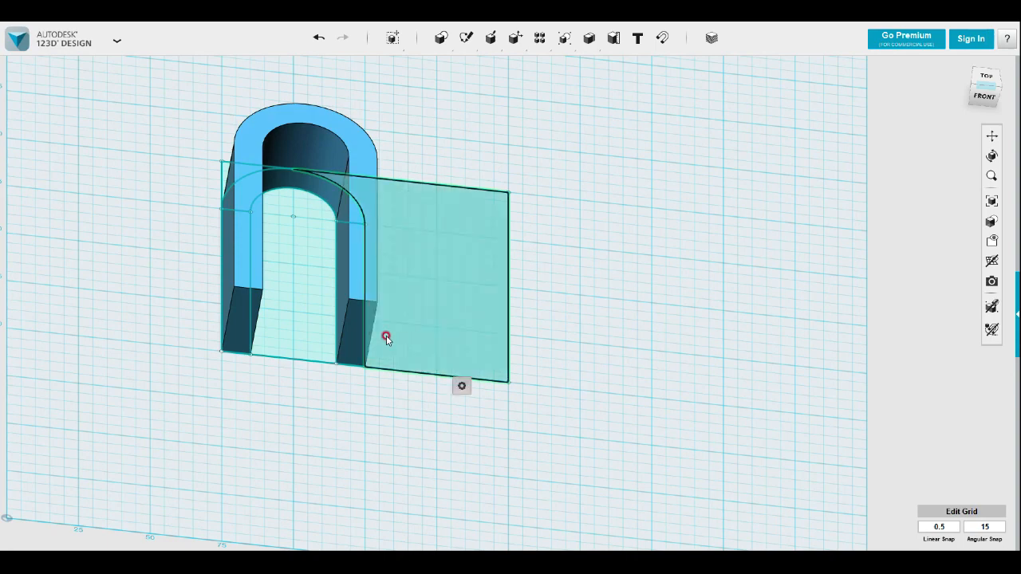
pyautogui.keyDown('shift'); pyautogui.click(313, 323); pyautogui.keyUp('shift')
pyautogui.moveTo(275, 419); pyautogui.dragTo(258, 399, button='right')
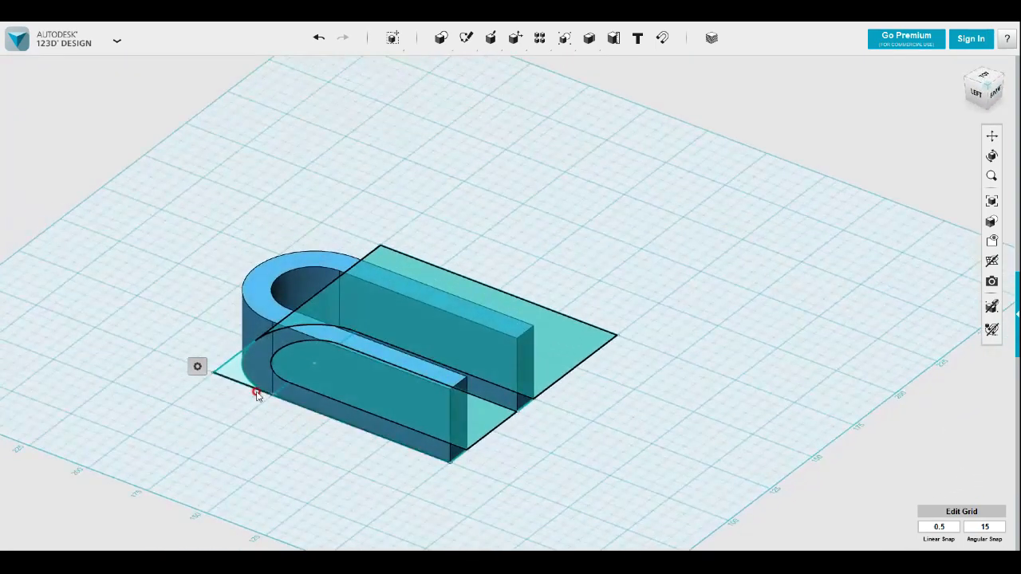
pyautogui.keyDown('shift'); pyautogui.click(232, 388); pyautogui.keyUp('shift')
pyautogui.moveTo(247, 419)
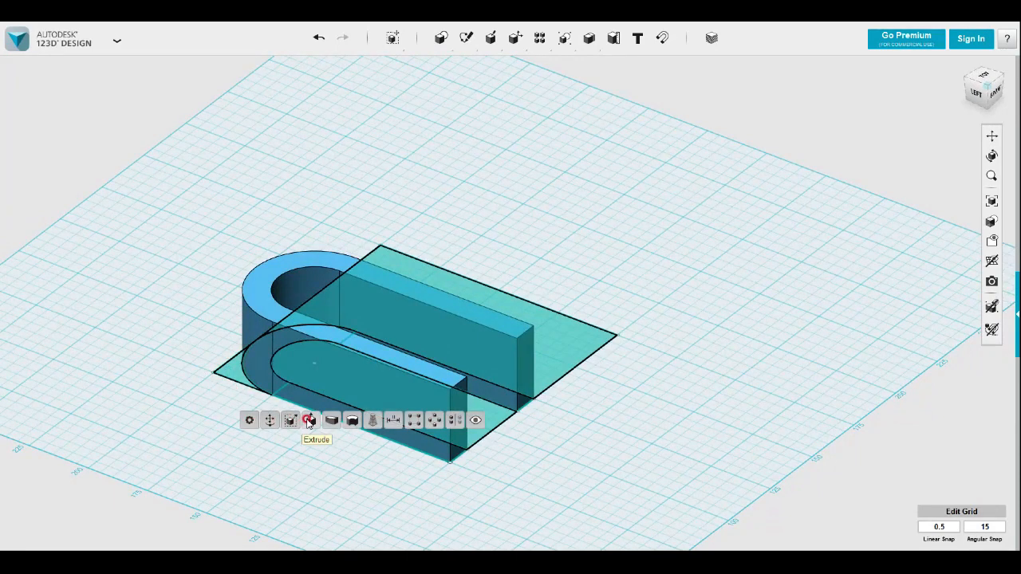
pyautogui.click(307, 422)
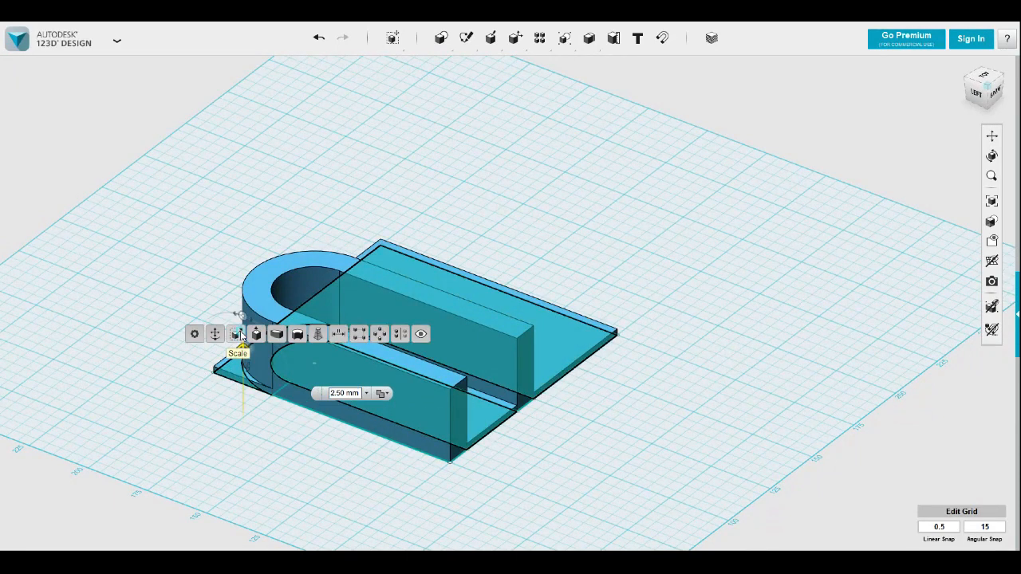
pyautogui.write('12')
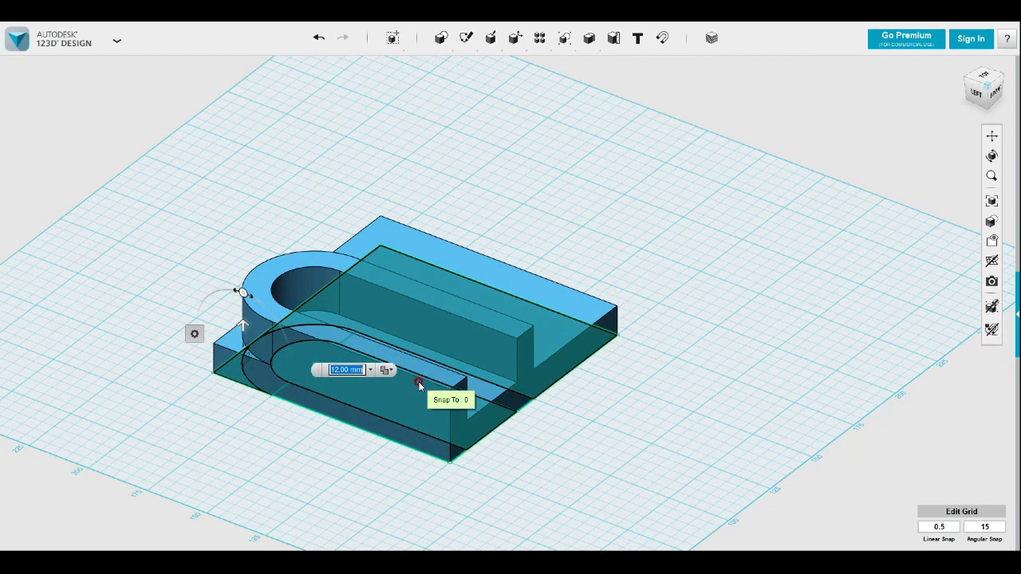
pyautogui.click(530, 440)
# Press/Pull the base's outer side face beside the U inward by about 25 mm, parallel to the legs
pyautogui.moveTo(593, 454); pyautogui.dragTo(492, 432, button='right')
pyautogui.scroll(3, 488, 426)
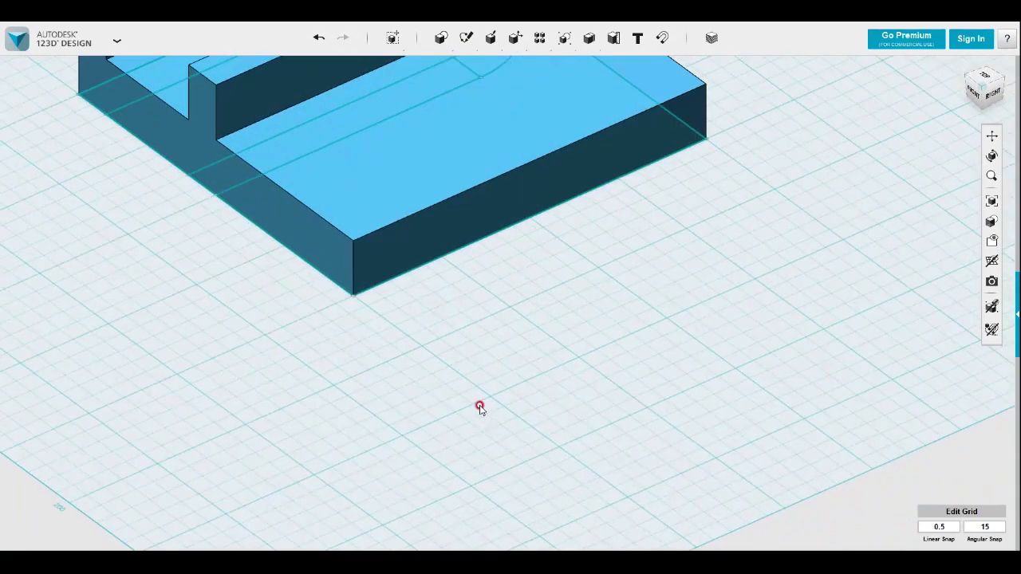
pyautogui.moveTo(455, 290); pyautogui.dragTo(515, 422, button='middle')
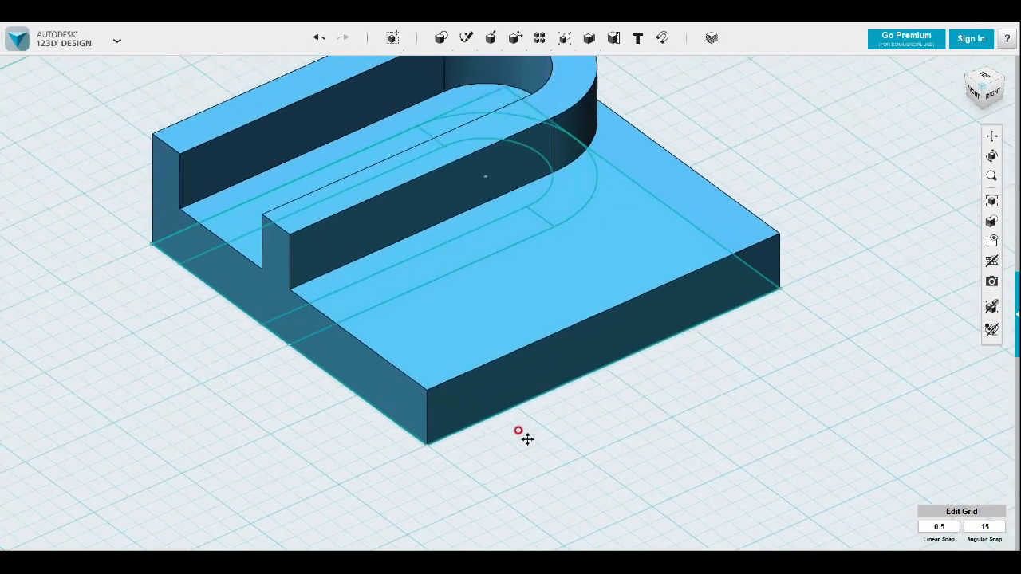
pyautogui.click(493, 356)
pyautogui.click(512, 394)
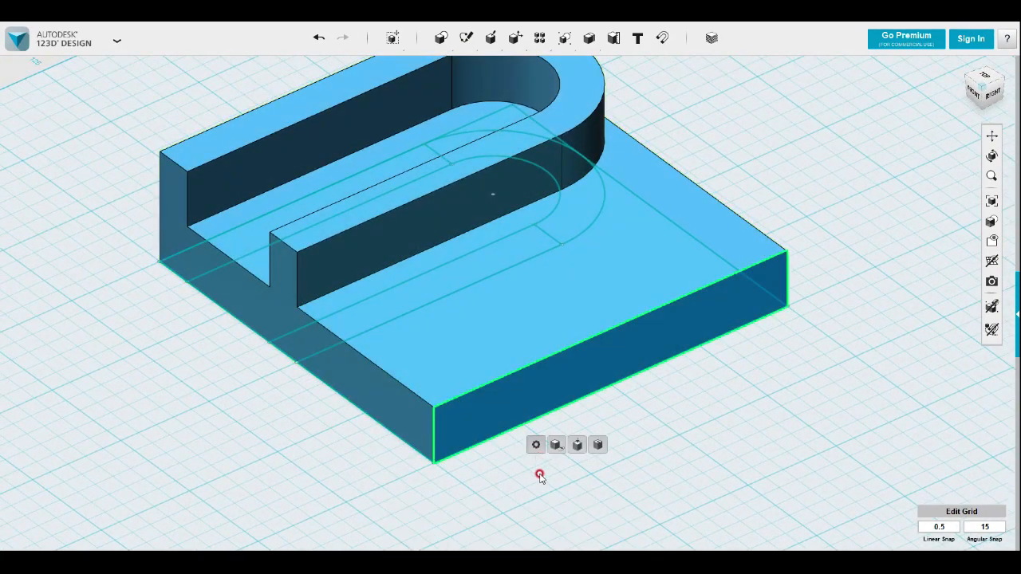
pyautogui.click(566, 445)
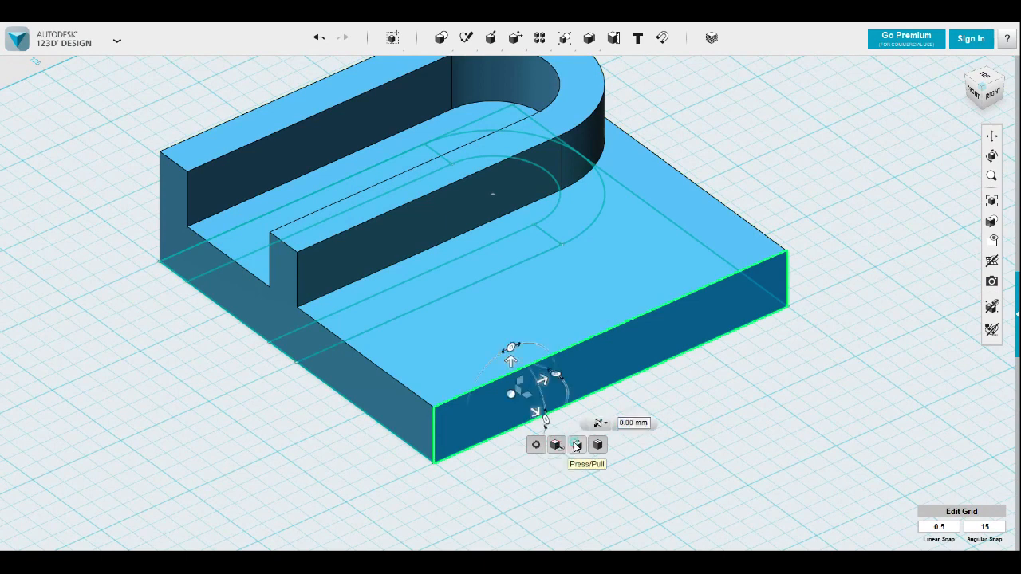
pyautogui.moveTo(527, 405); pyautogui.dragTo(453, 356)
pyautogui.click(412, 467)
pyautogui.moveTo(413, 467); pyautogui.dragTo(456, 485, button='right')
pyautogui.click(884, 313)
# Hide all sketches so that only the solid remains displayed
pyautogui.click(1005, 273)
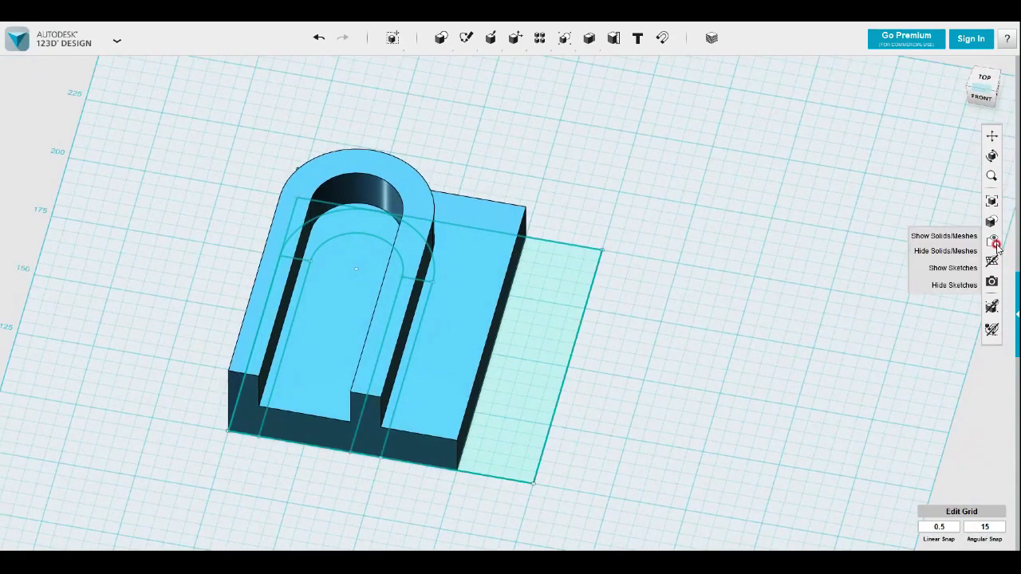
pyautogui.click(950, 283)
pyautogui.click(759, 342)
# Sketch a 25 mm by 10 mm rectangle on the base's upper face, between the U's outer wall and the base's side edge
pyautogui.moveTo(758, 342)
pyautogui.mouseDown(button='right')
pyautogui.moveTo(695, 380)
pyautogui.moveTo(686, 370)
pyautogui.mouseUp(button='right')
pyautogui.click(687, 369)
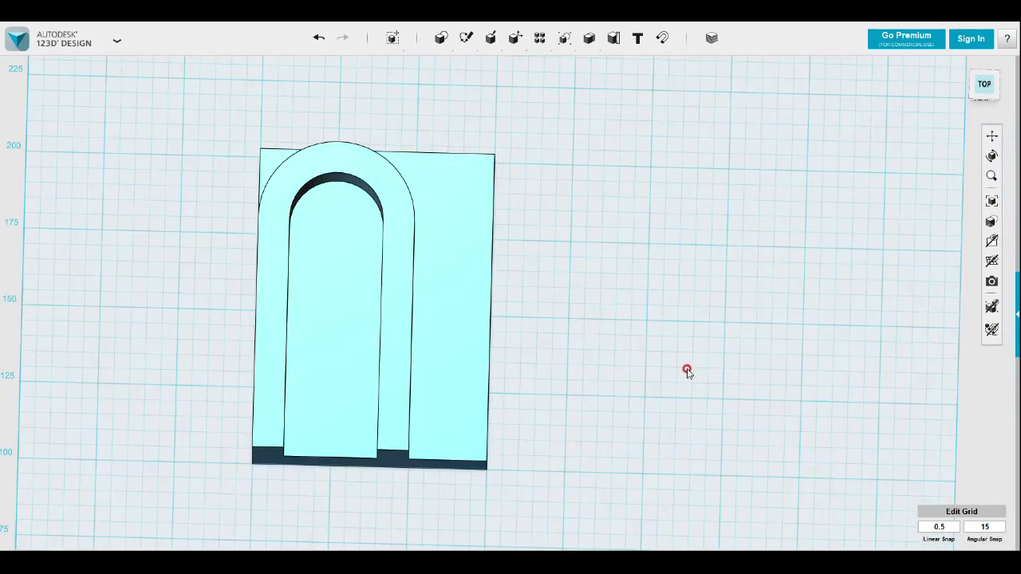
pyautogui.moveTo(590, 375); pyautogui.dragTo(561, 516, button='right')
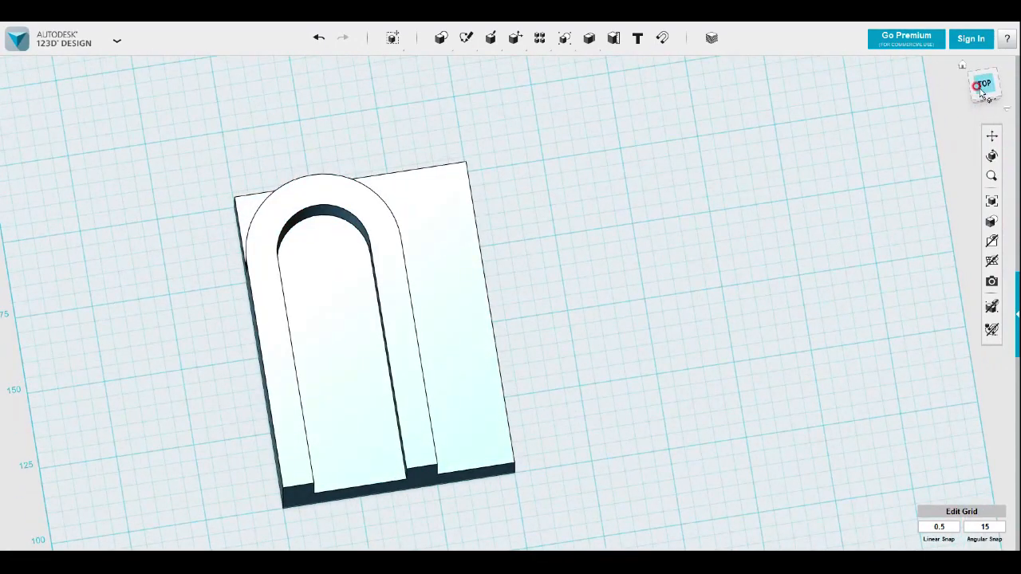
pyautogui.moveTo(466, 39)
pyautogui.click(467, 67)
pyautogui.click(437, 351)
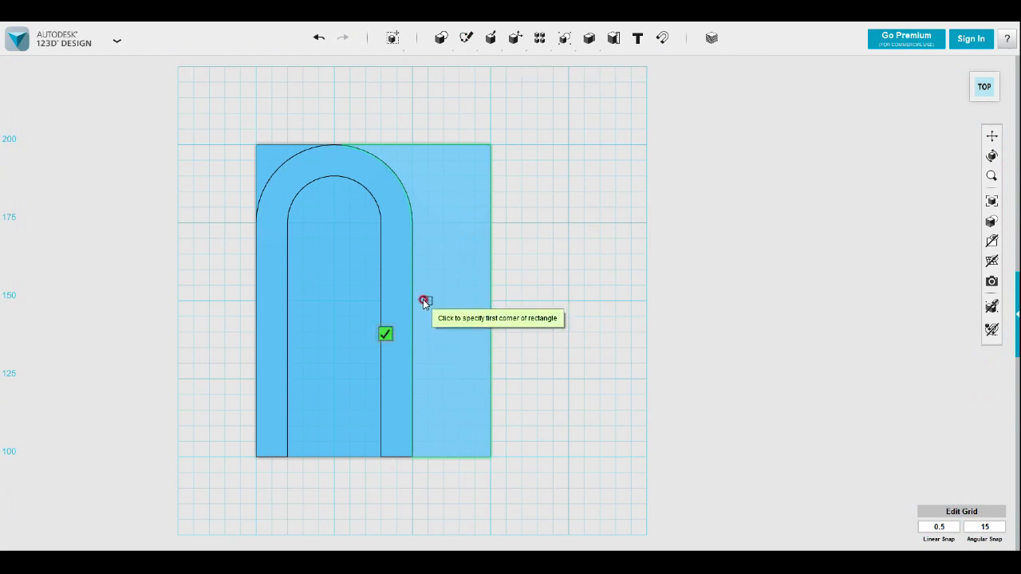
pyautogui.click(490, 301)
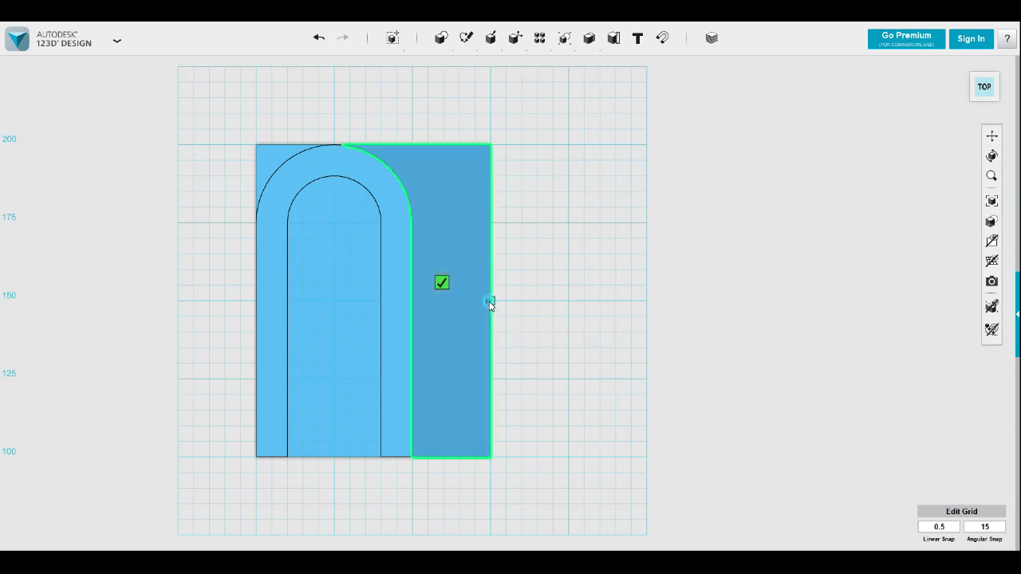
pyautogui.click(412, 271)
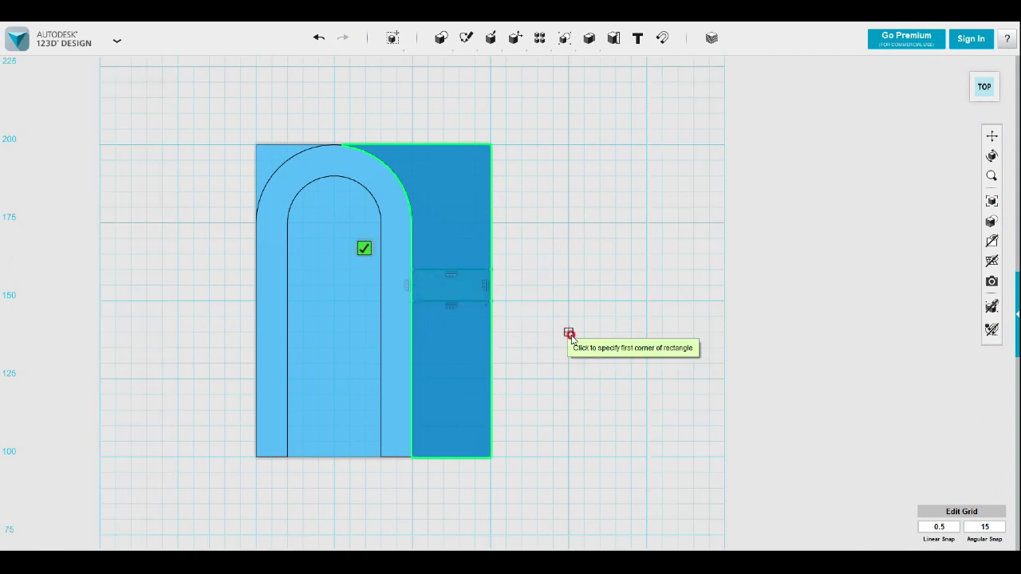
pyautogui.press('Escape')
# Extrude the rectangle beside the U upward by 15 mm as a rib merged with the solid
pyautogui.moveTo(503, 315); pyautogui.dragTo(518, 400, button='right')
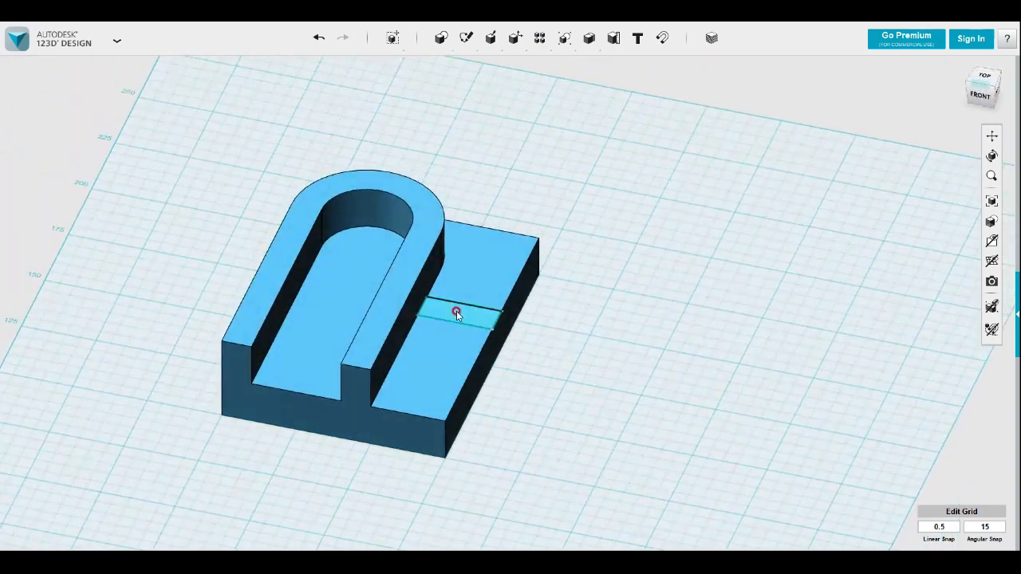
pyautogui.click(457, 317)
pyautogui.moveTo(474, 364)
pyautogui.click(536, 364)
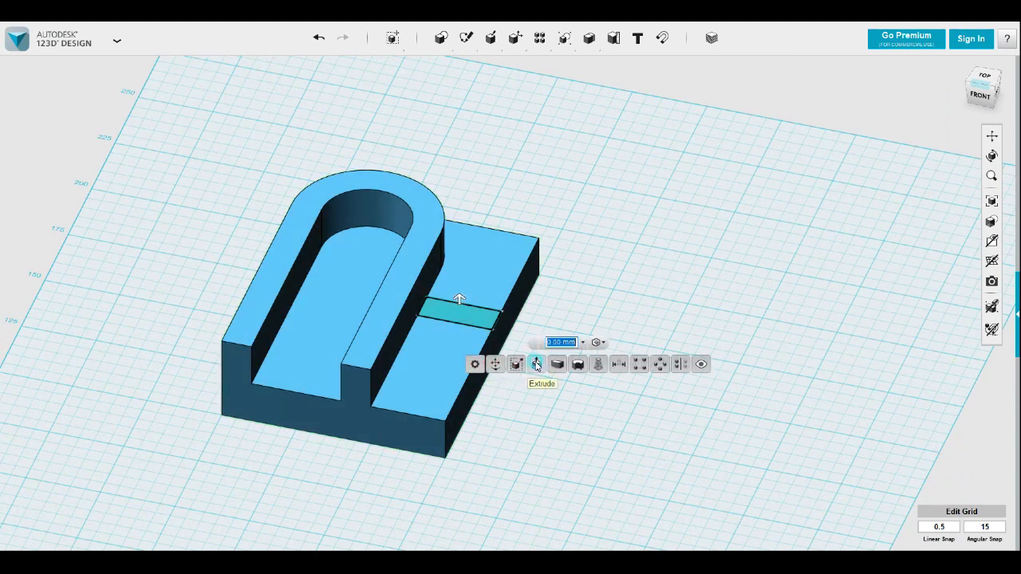
pyautogui.moveTo(460, 298); pyautogui.dragTo(459, 267)
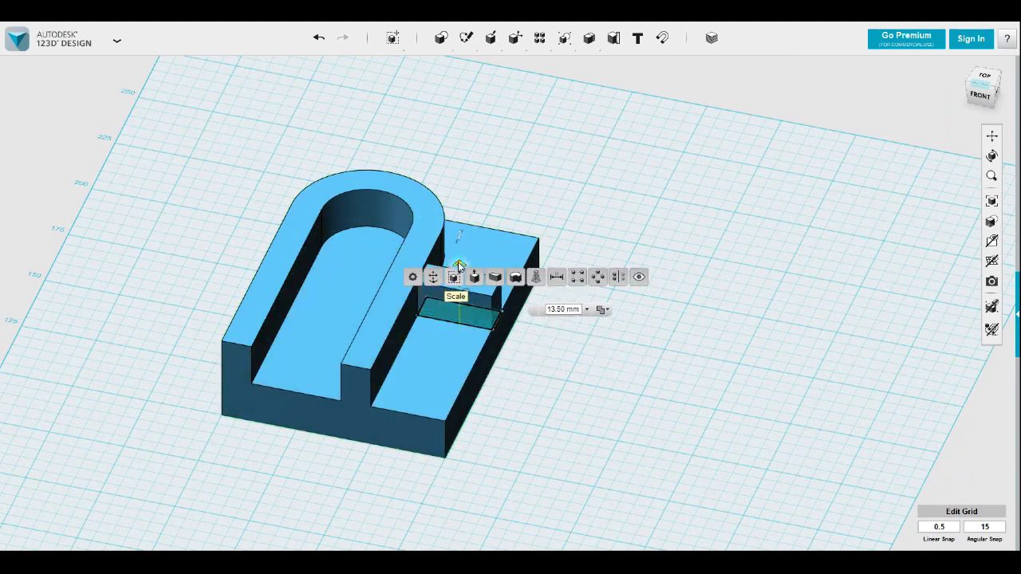
pyautogui.click(524, 373)
# Draw a polyline straight across the leg's upper face, from the rib's front corner to the leg's inner edge
pyautogui.moveTo(524, 373); pyautogui.dragTo(540, 424, button='right')
pyautogui.click(603, 257)
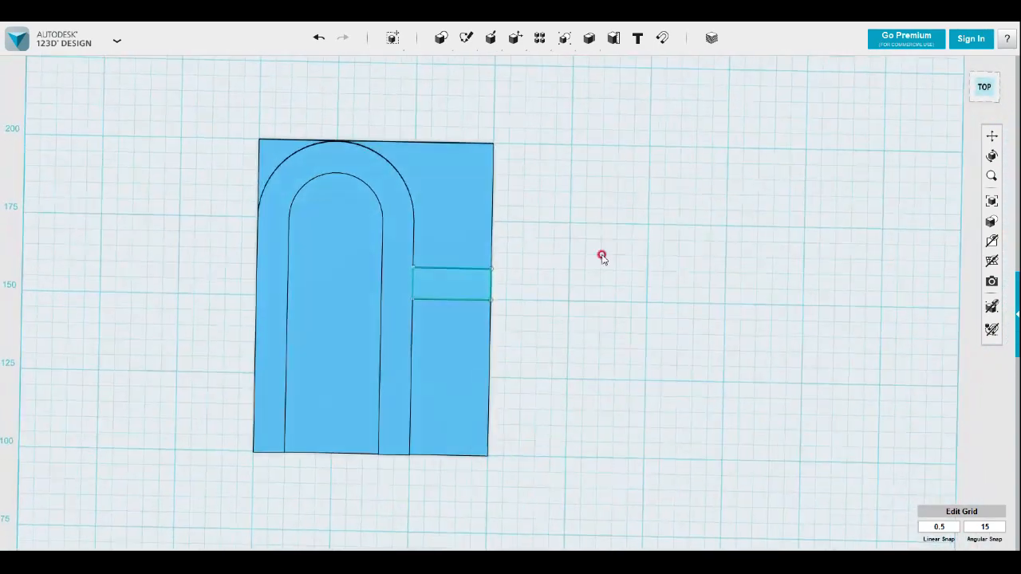
pyautogui.click(438, 42)
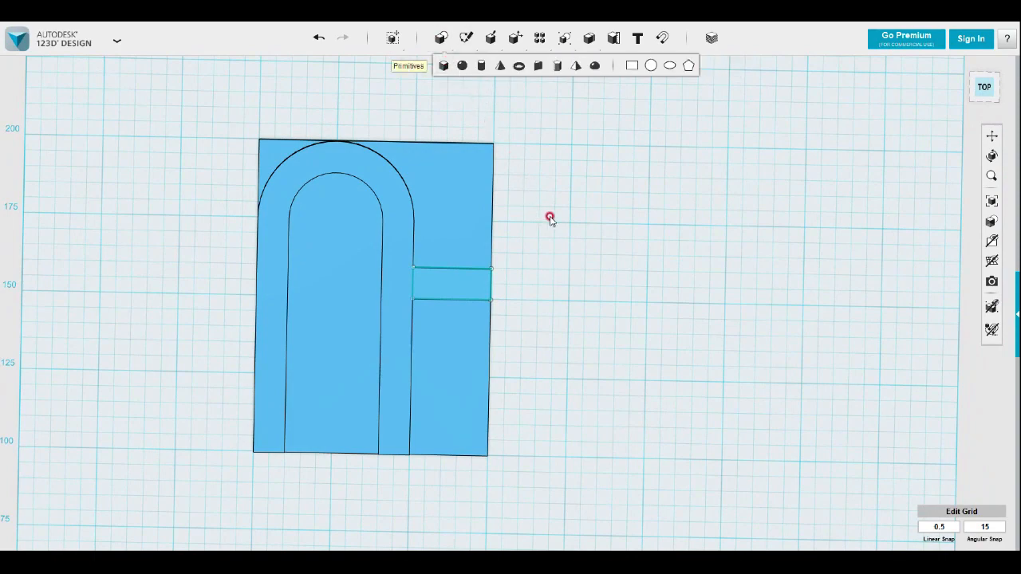
pyautogui.moveTo(493, 93); pyautogui.dragTo(517, 384, button='right')
pyautogui.moveTo(466, 37)
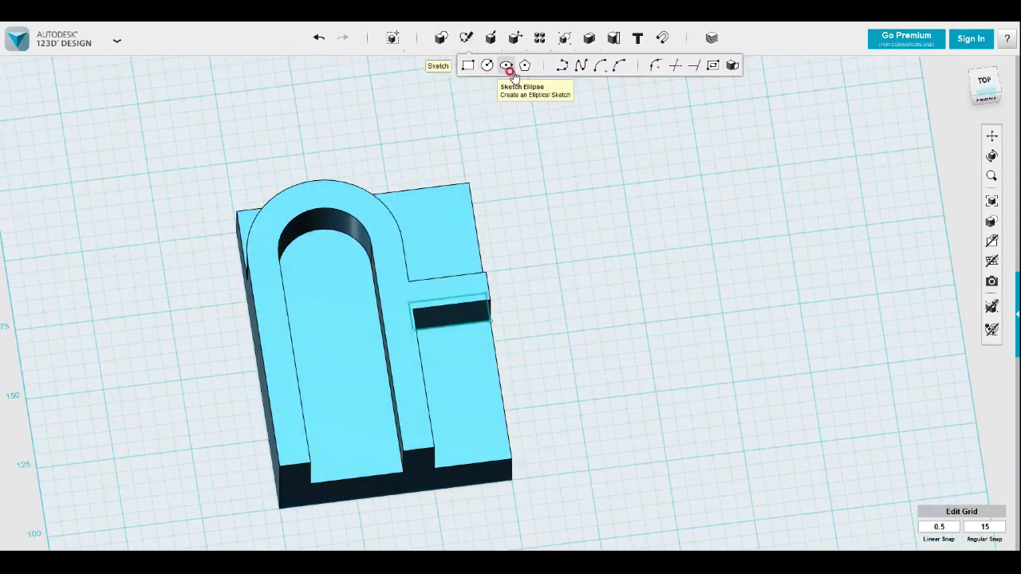
pyautogui.click(561, 67)
pyautogui.click(401, 303)
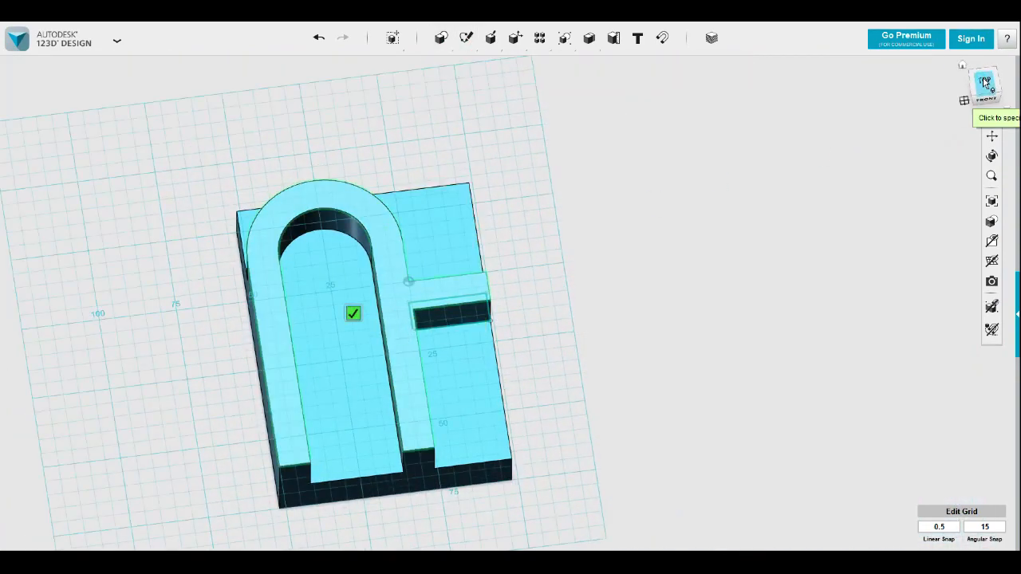
pyautogui.click(985, 85)
pyautogui.scroll(4, 479, 291)
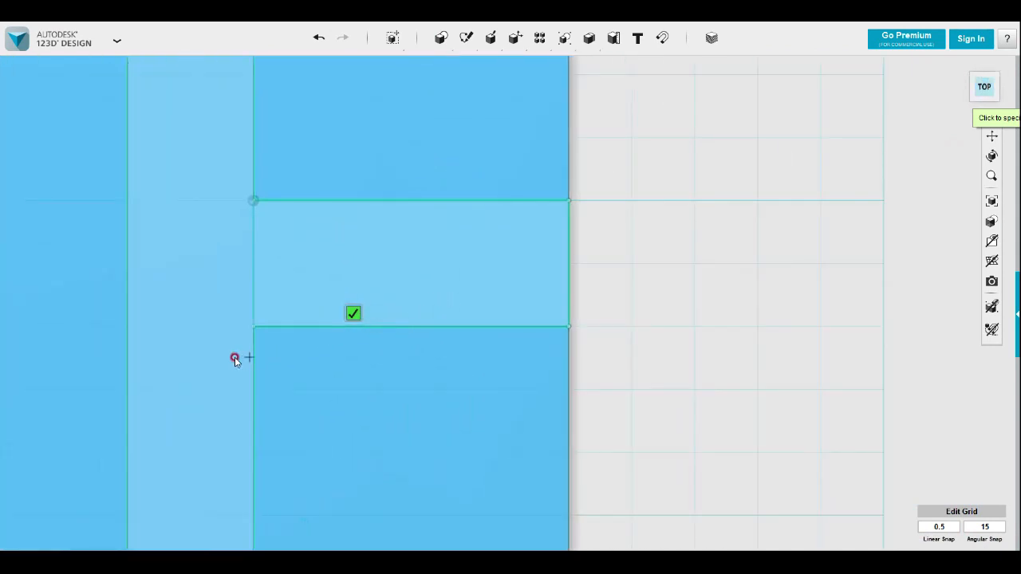
pyautogui.click(253, 328)
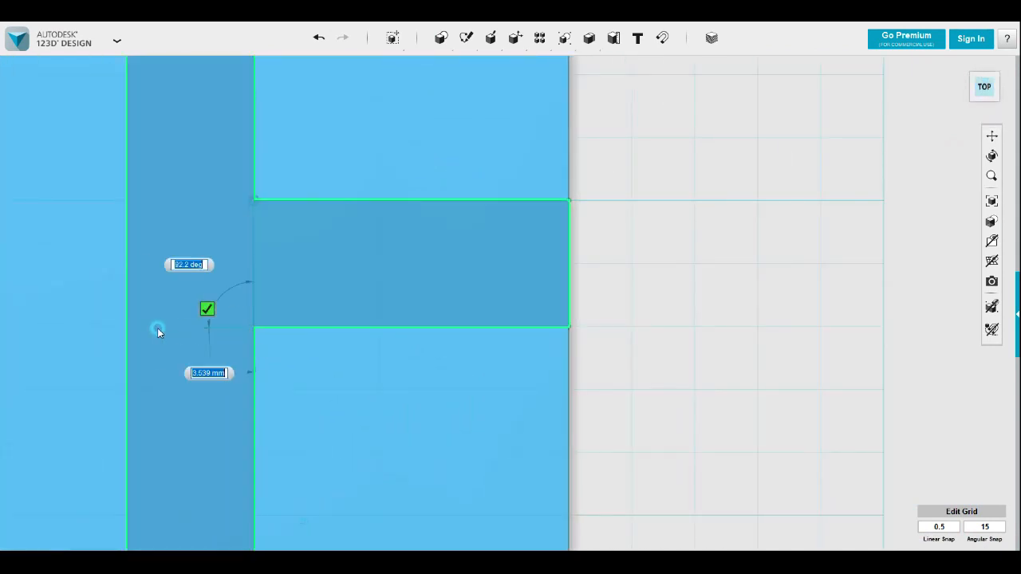
pyautogui.click(125, 329)
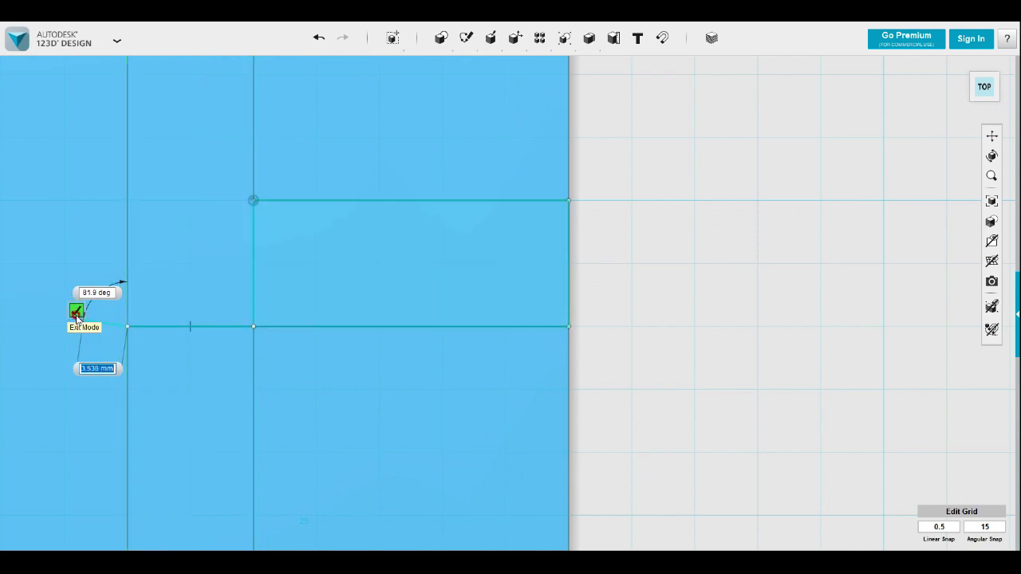
pyautogui.click(76, 310)
# Split the U's upper face using the line drawn across the leg as the splitting entity
pyautogui.moveTo(299, 339); pyautogui.dragTo(315, 318, button='right')
pyautogui.scroll(-2, 301, 307)
pyautogui.moveTo(300, 305); pyautogui.dragTo(418, 266, button='middle')
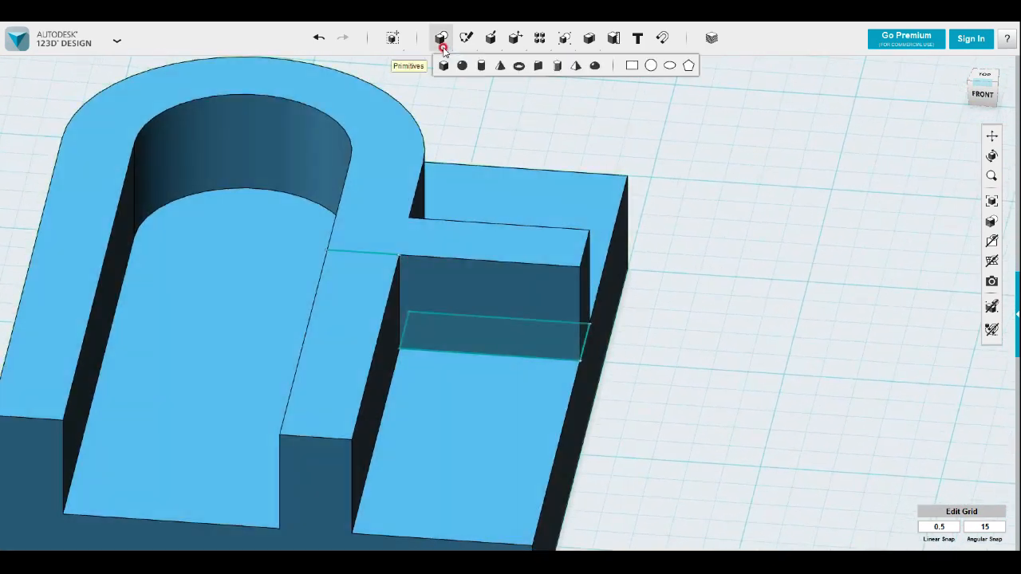
pyautogui.moveTo(512, 42)
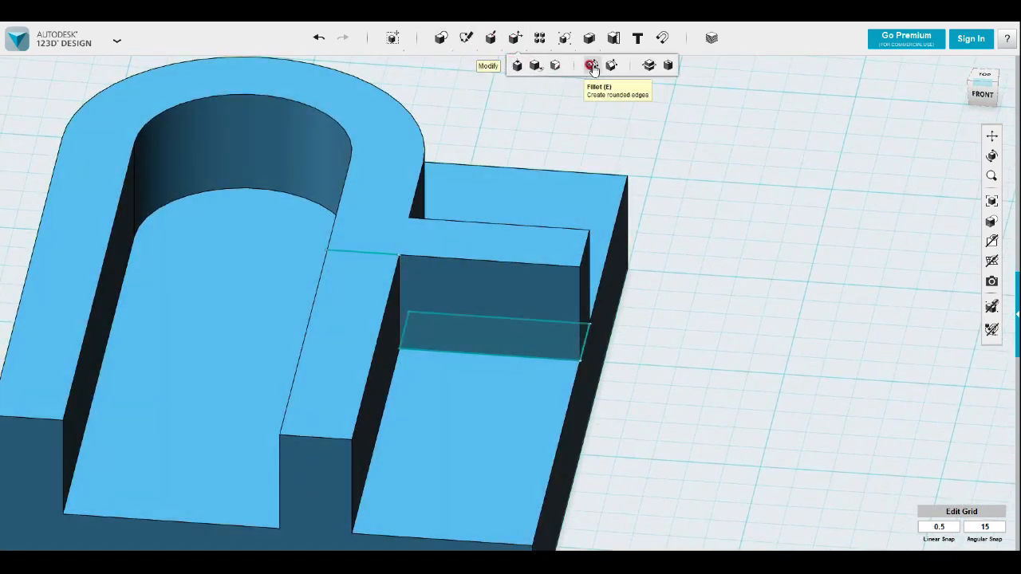
pyautogui.click(555, 67)
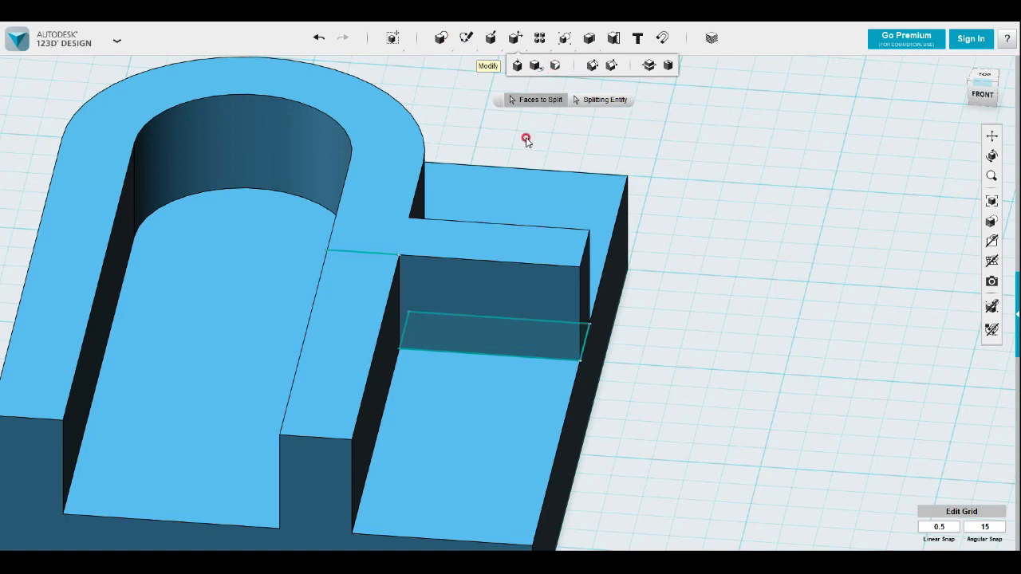
pyautogui.click(374, 256)
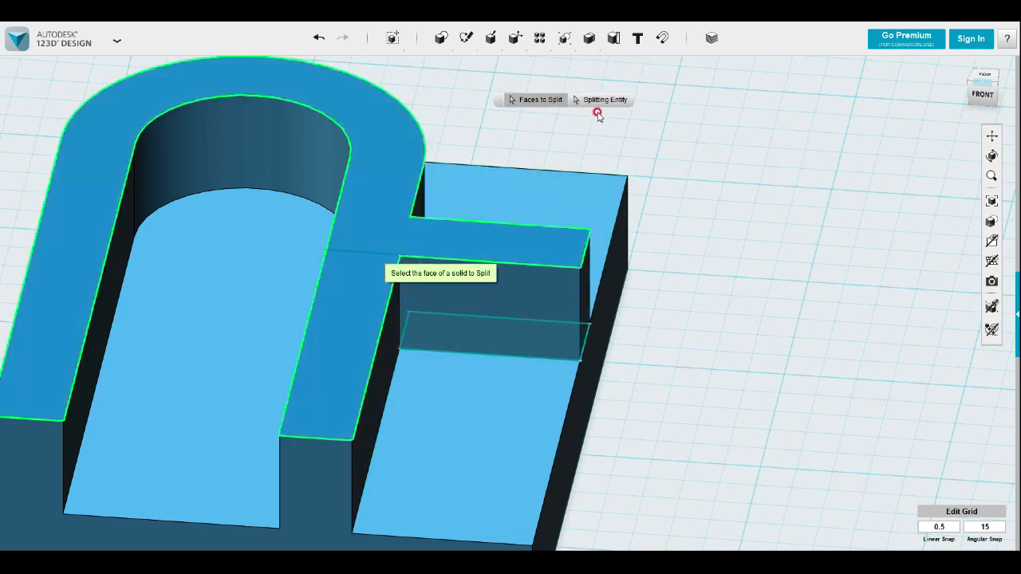
pyautogui.click(599, 99)
pyautogui.click(371, 254)
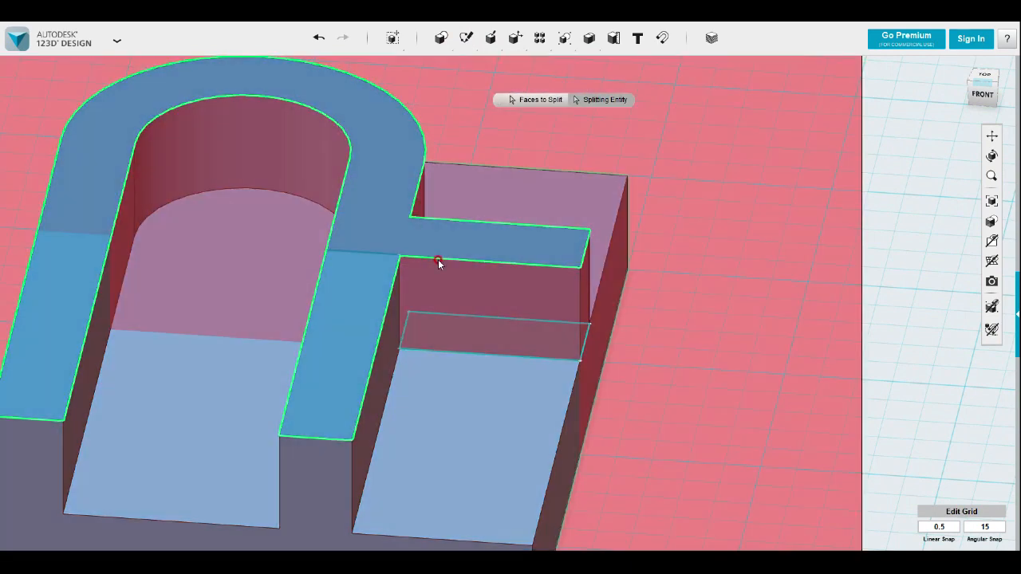
pyautogui.moveTo(729, 303); pyautogui.dragTo(745, 318, button='right')
pyautogui.click(876, 330)
# Push the split leg face in front of the rib down until it is flush with the base
pyautogui.scroll(-3, 711, 323)
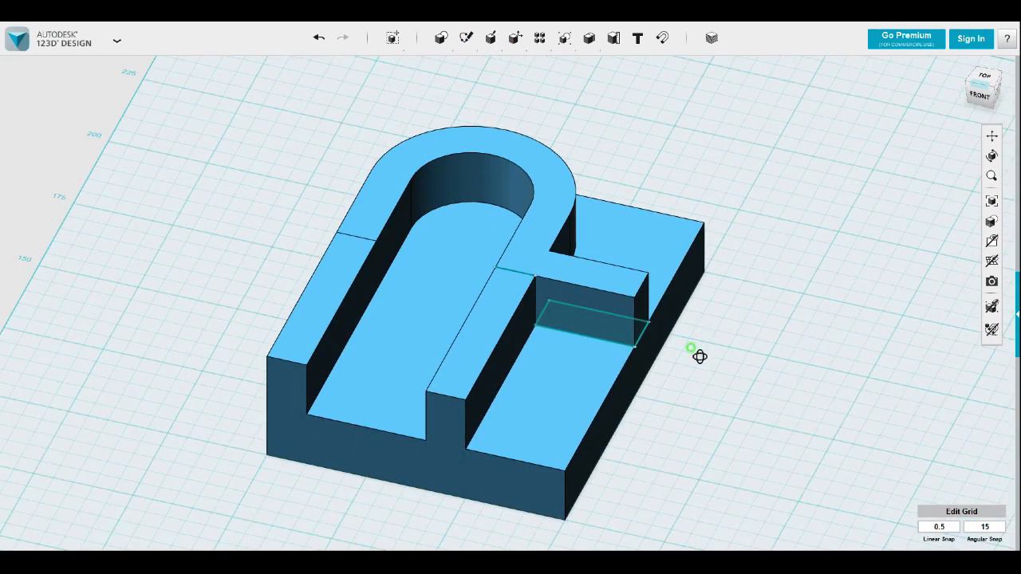
pyautogui.click(508, 353)
pyautogui.click(491, 346)
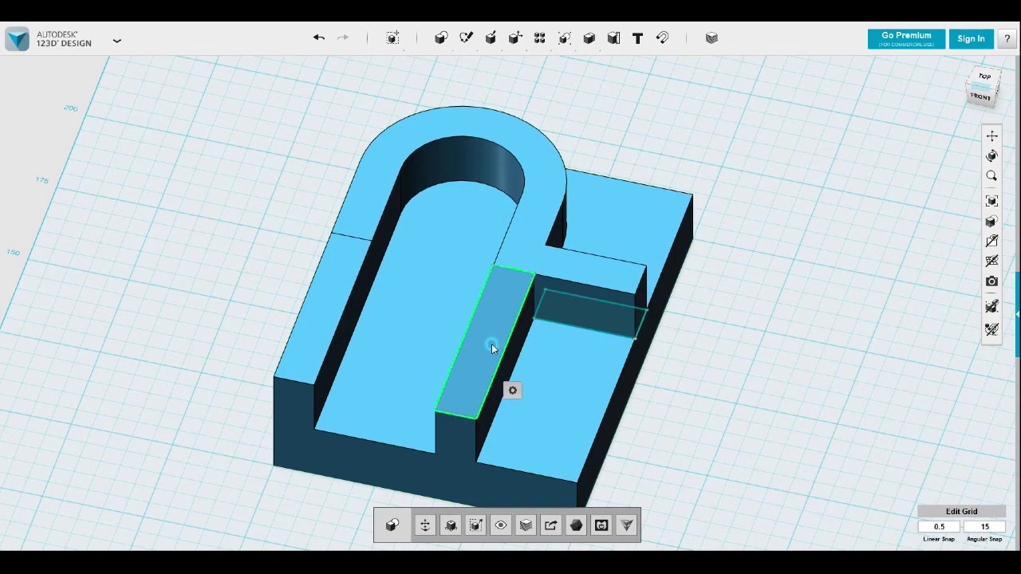
pyautogui.moveTo(491, 329); pyautogui.dragTo(533, 413)
pyautogui.click(699, 412)
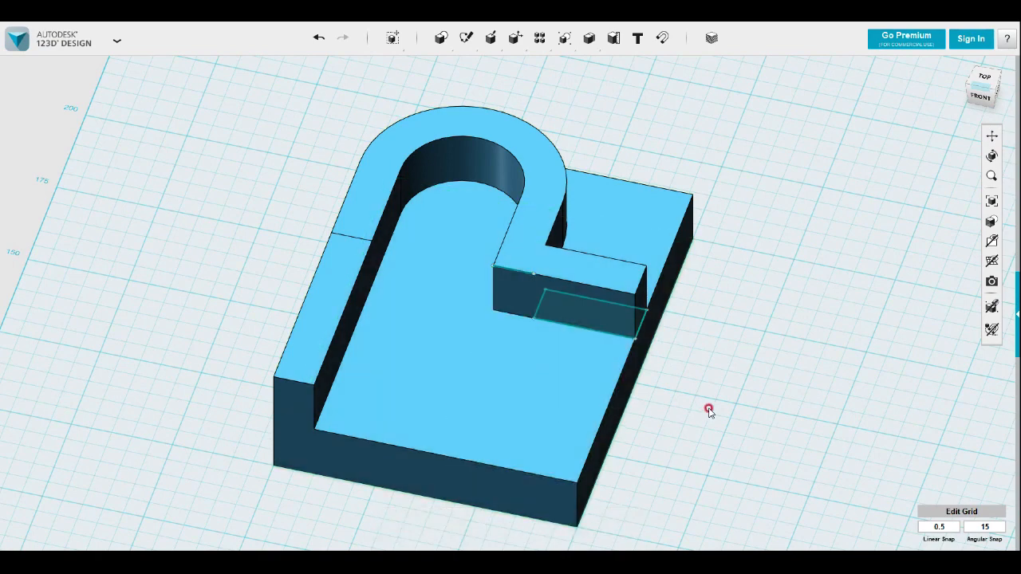
# Hide the rib and split-line sketches and view the finished solid from around it
pyautogui.scroll(-3, 706, 409)
pyautogui.moveTo(989, 247)
pyautogui.click(958, 285)
pyautogui.moveTo(763, 362)
pyautogui.mouseDown(button='right')
pyautogui.moveTo(752, 379)
pyautogui.moveTo(766, 395)
pyautogui.moveTo(745, 360)
pyautogui.mouseUp(button='right')
pyautogui.moveTo(709, 349); pyautogui.dragTo(632, 271, button='middle')
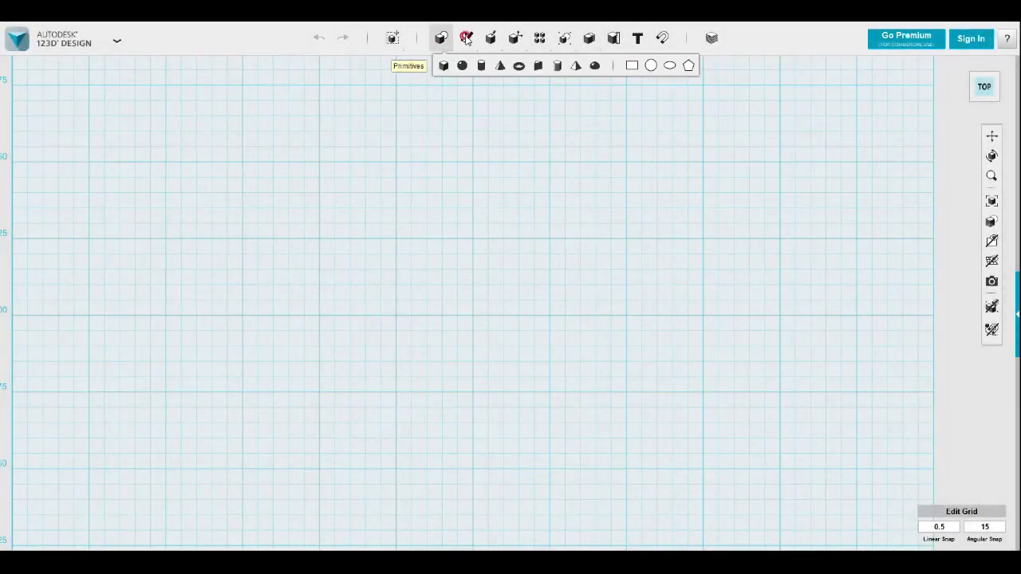
# Draw a 25 × 75 mm rectangle on the grid as the footprint of the back block
pyautogui.moveTo(467, 38)
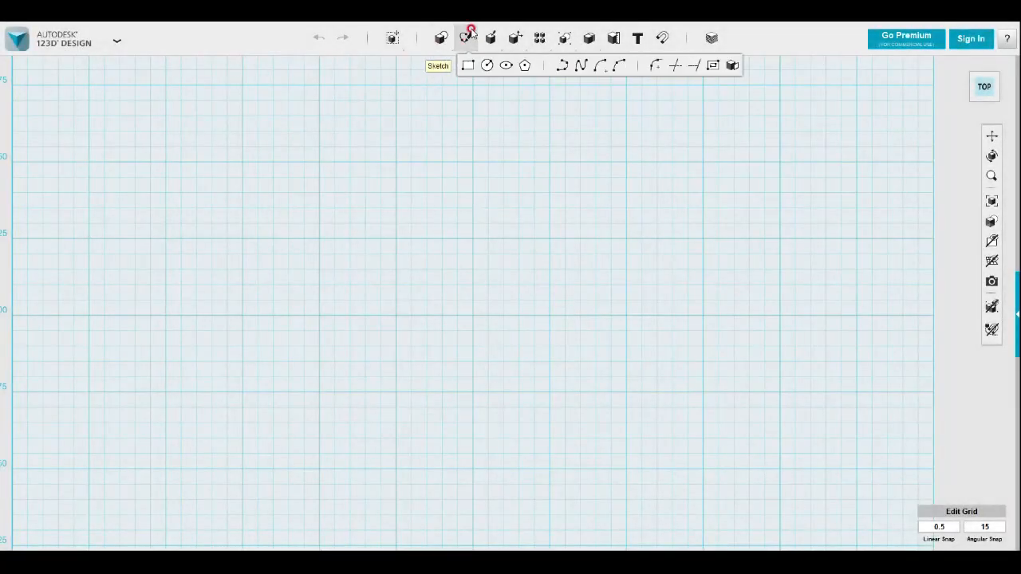
pyautogui.click(467, 66)
pyautogui.click(410, 206)
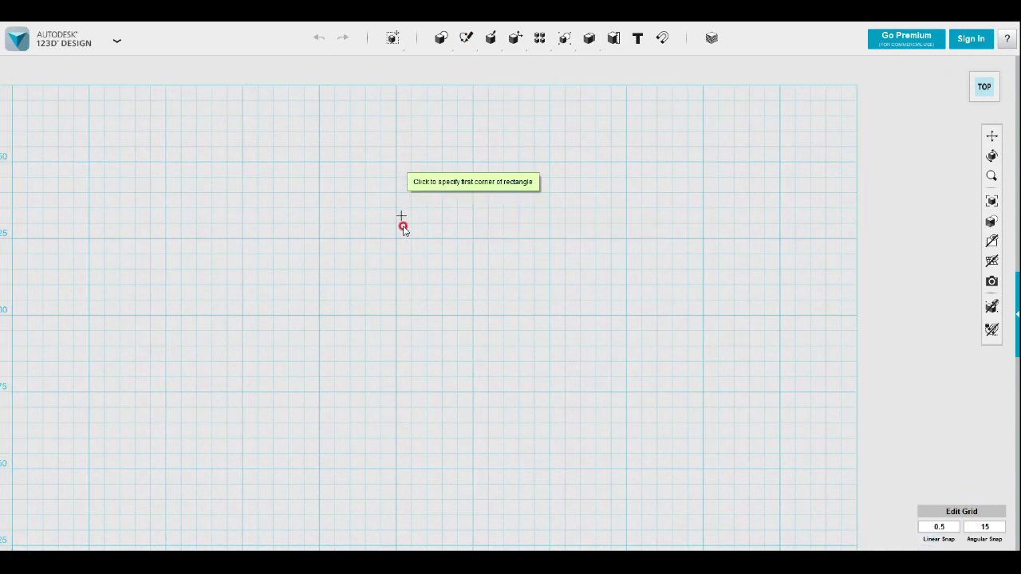
pyautogui.click(396, 162)
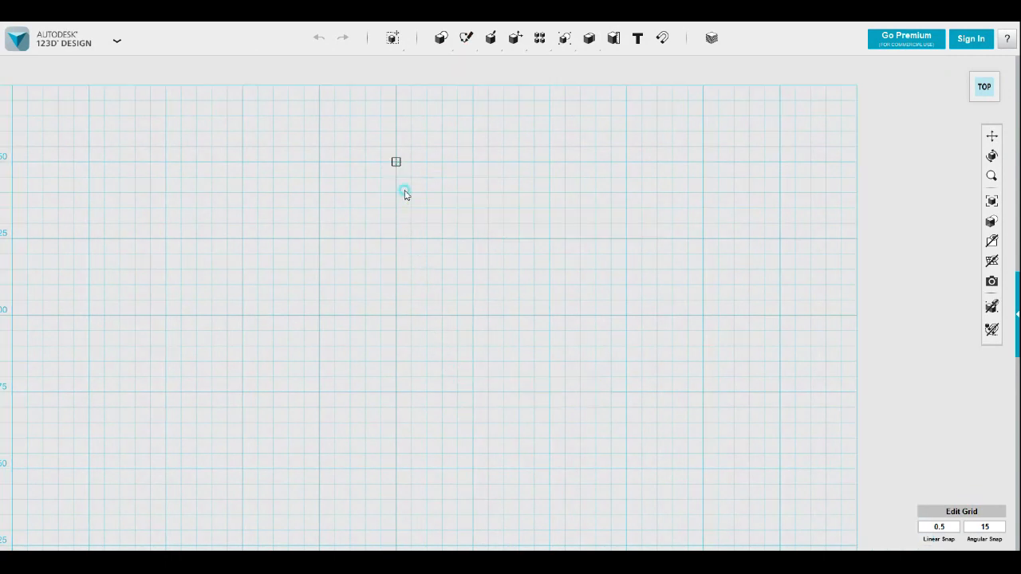
pyautogui.click(473, 392)
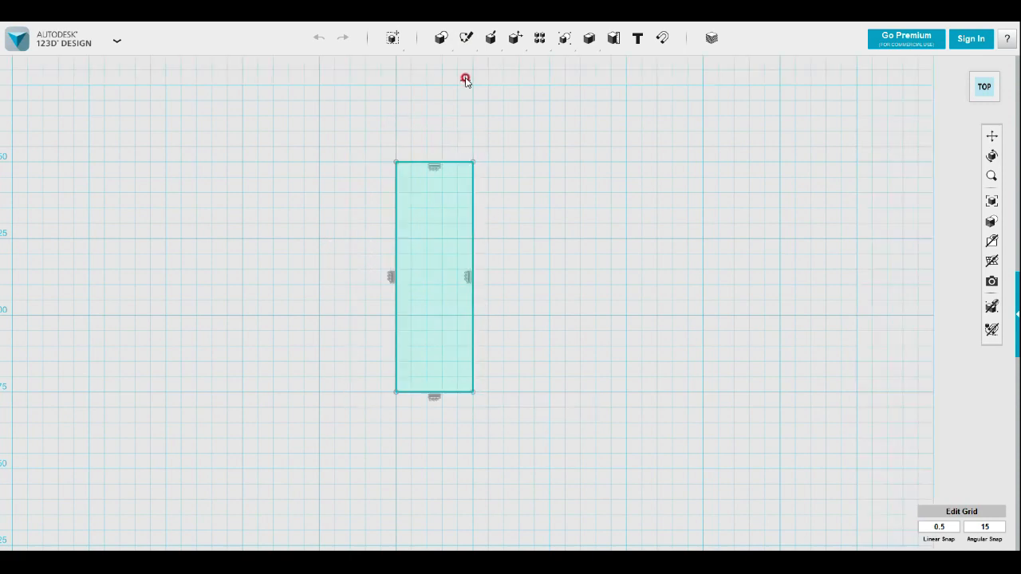
# Try drawing a quarter arc centred on the rectangle's lower right corner, starting from its upper right corner
pyautogui.moveTo(467, 38)
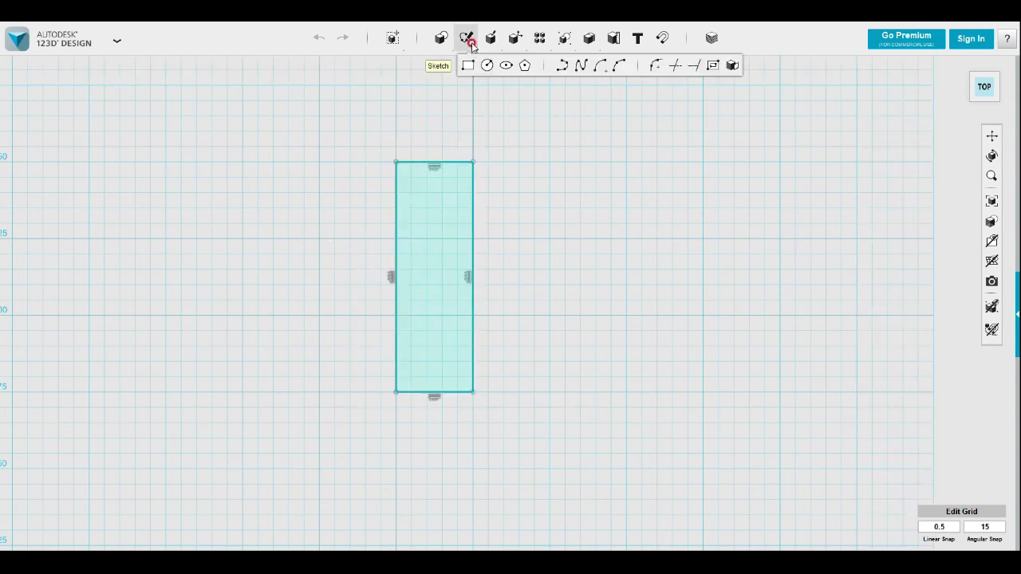
pyautogui.click(619, 67)
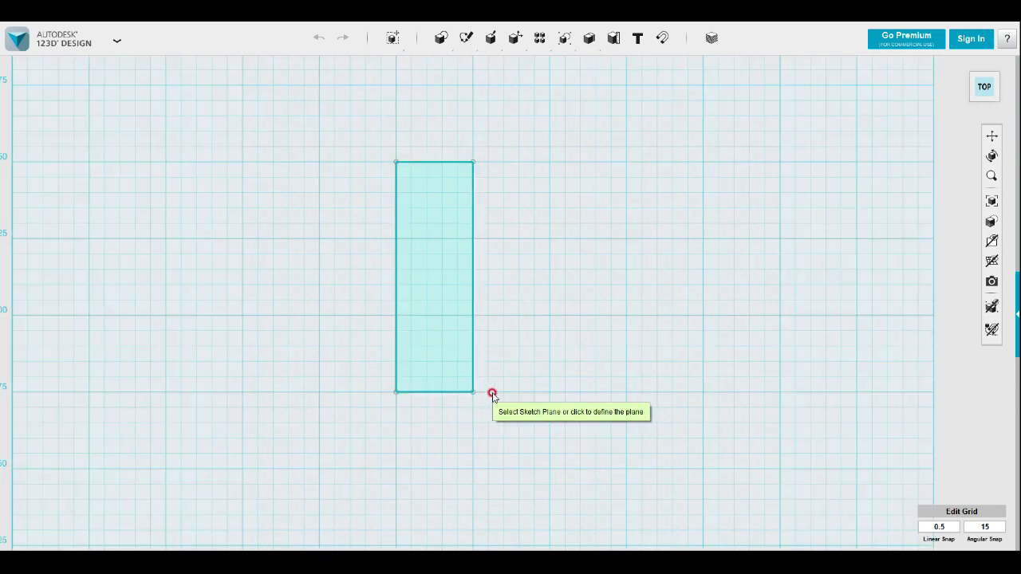
pyautogui.click(492, 395)
pyautogui.click(473, 393)
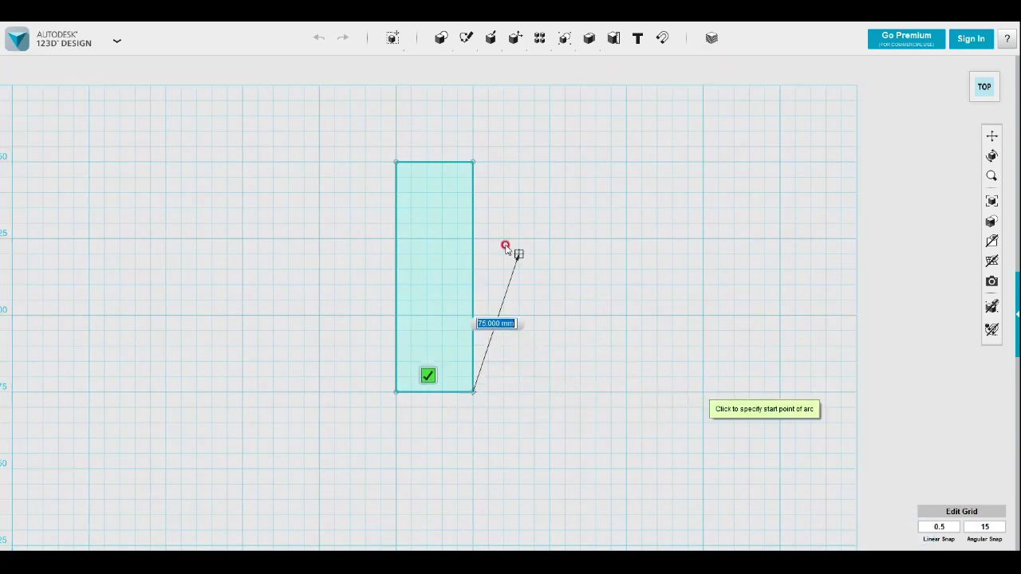
pyautogui.click(474, 162)
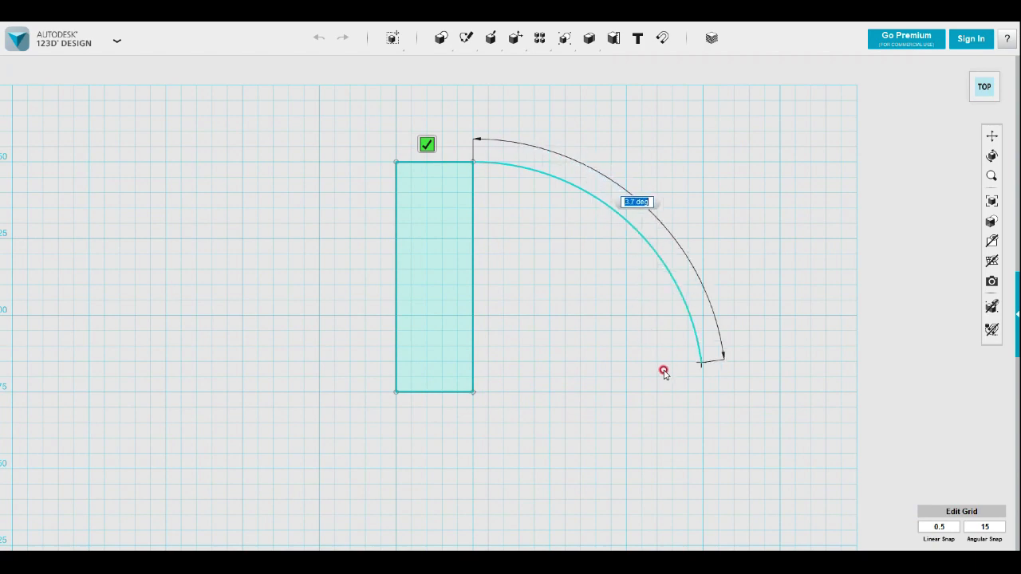
pyautogui.click(700, 392)
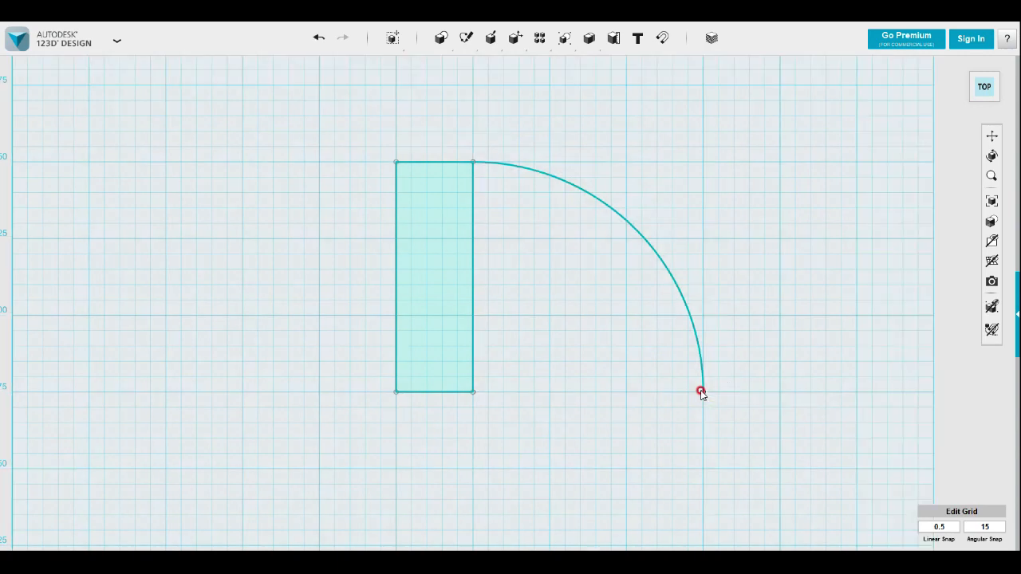
# Leave the polyline command and undo the arc drawn from the rectangle's upper right corner
pyautogui.moveTo(467, 39)
pyautogui.click(551, 66)
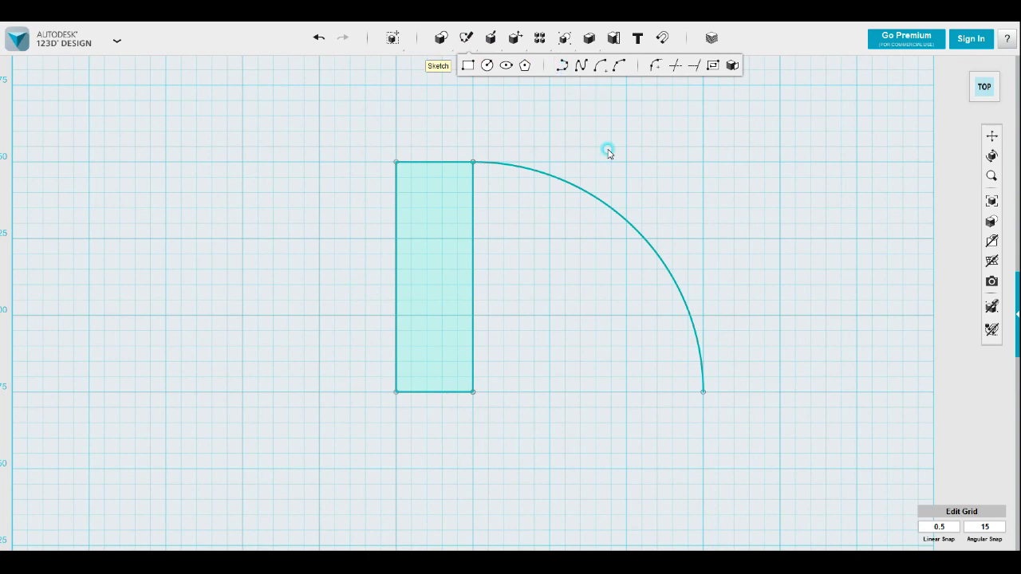
pyautogui.click(702, 377)
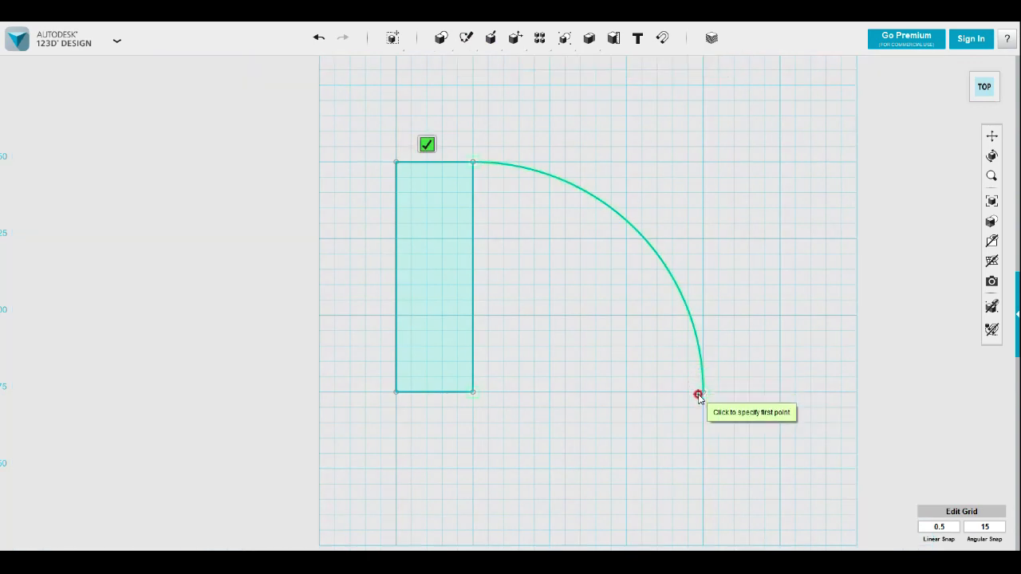
pyautogui.press('Escape')
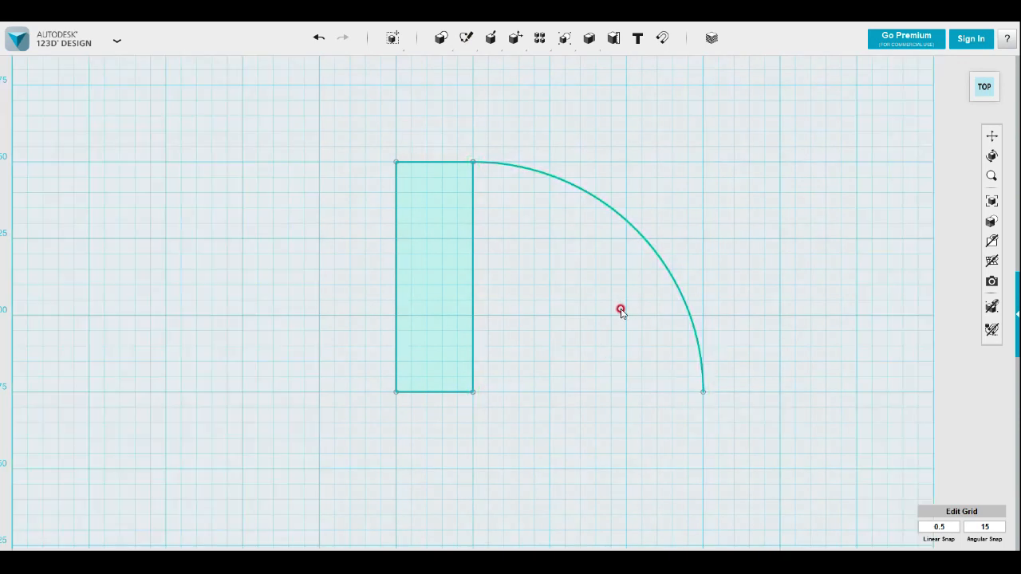
pyautogui.hotkey('ctrl', 'z')
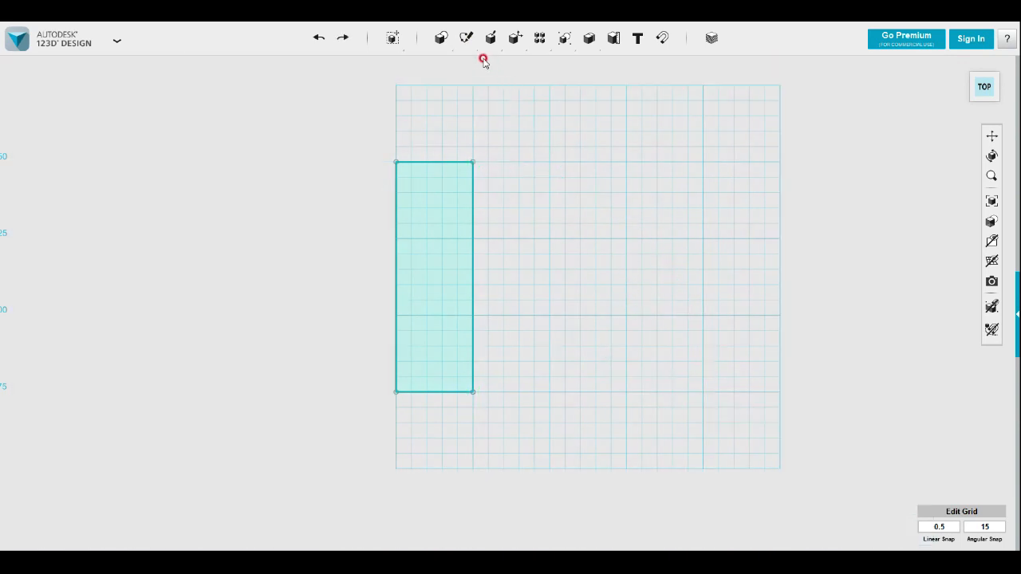
# Draw a 90° two-point arc centred on the rectangle's upper right corner, starting from its lower right corner
pyautogui.moveTo(467, 40)
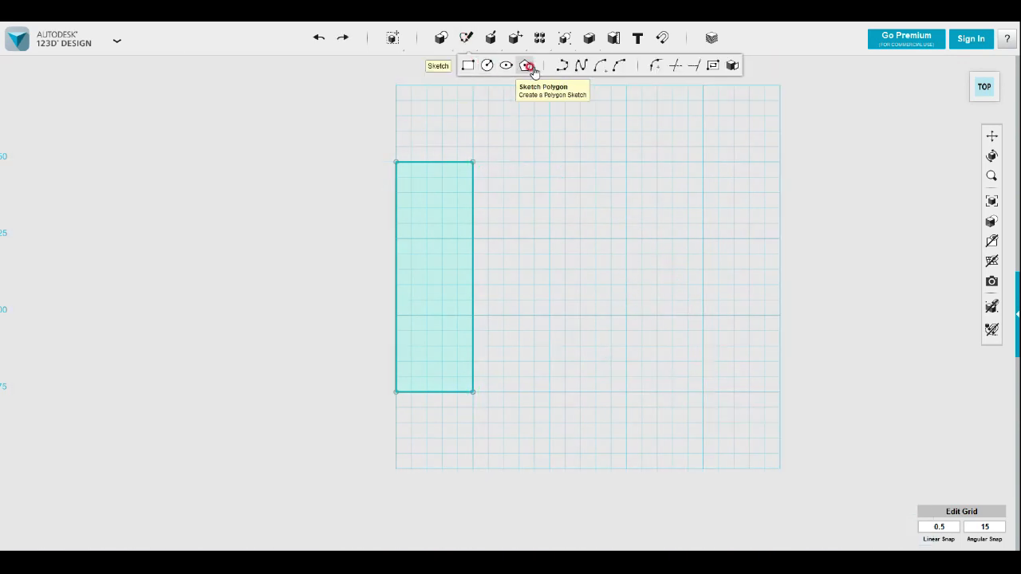
pyautogui.click(602, 67)
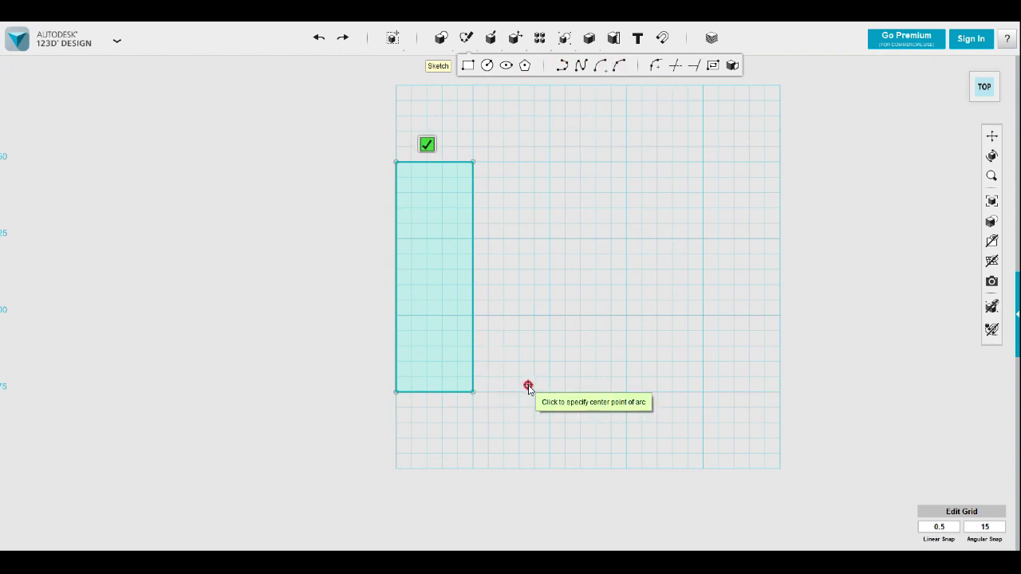
pyautogui.click(473, 163)
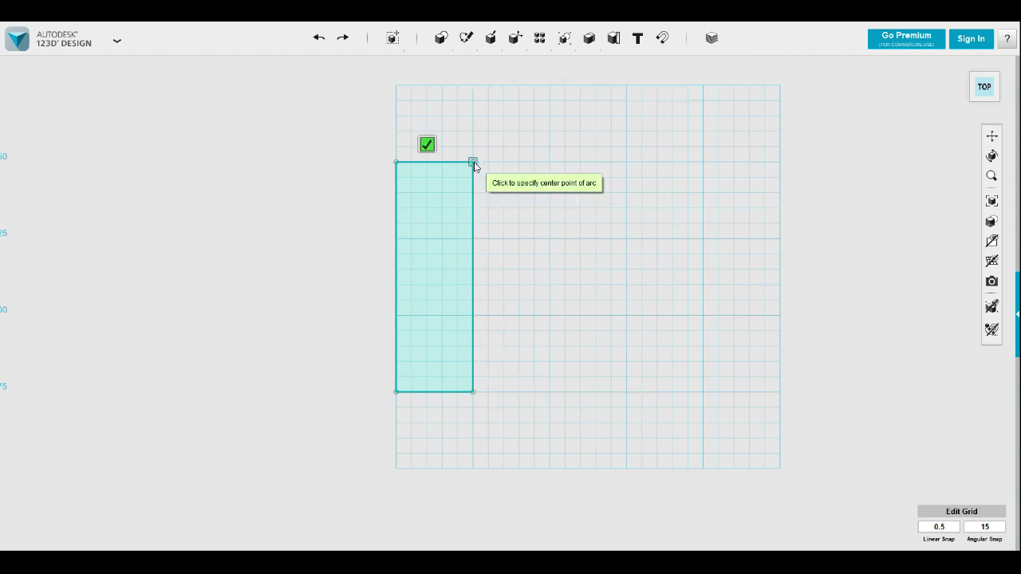
pyautogui.click(472, 393)
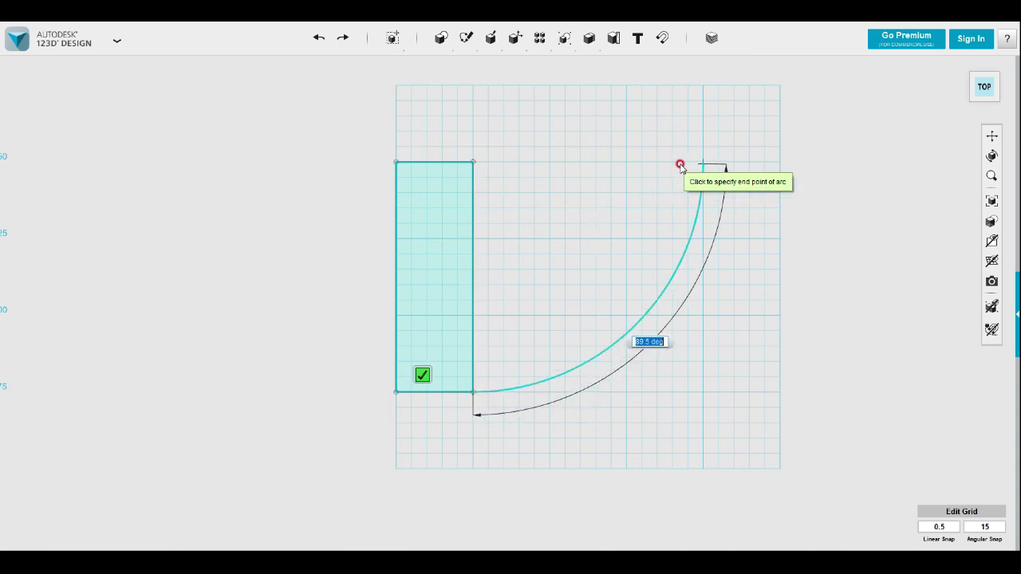
pyautogui.write('90')
pyautogui.press('Tab')
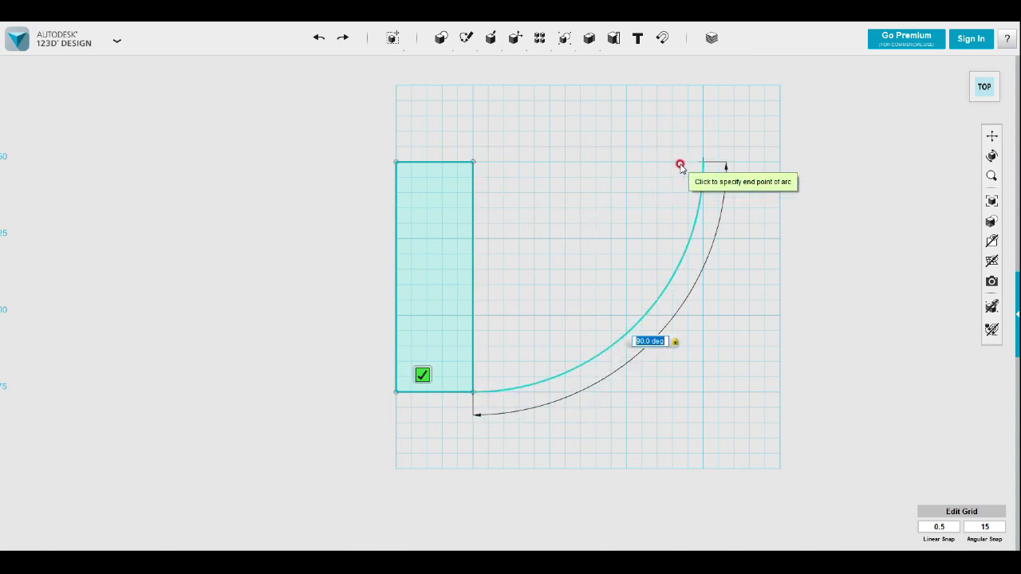
pyautogui.click(679, 165)
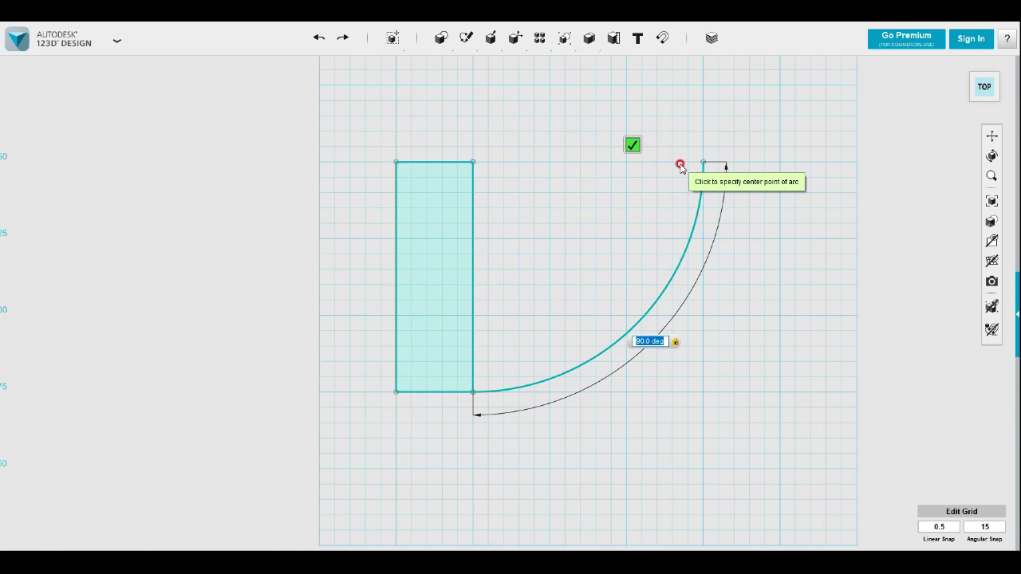
pyautogui.press('Escape')
# Close the quarter-circle profile with a polyline from the arc's free end through its centre to its start point
pyautogui.moveTo(464, 38)
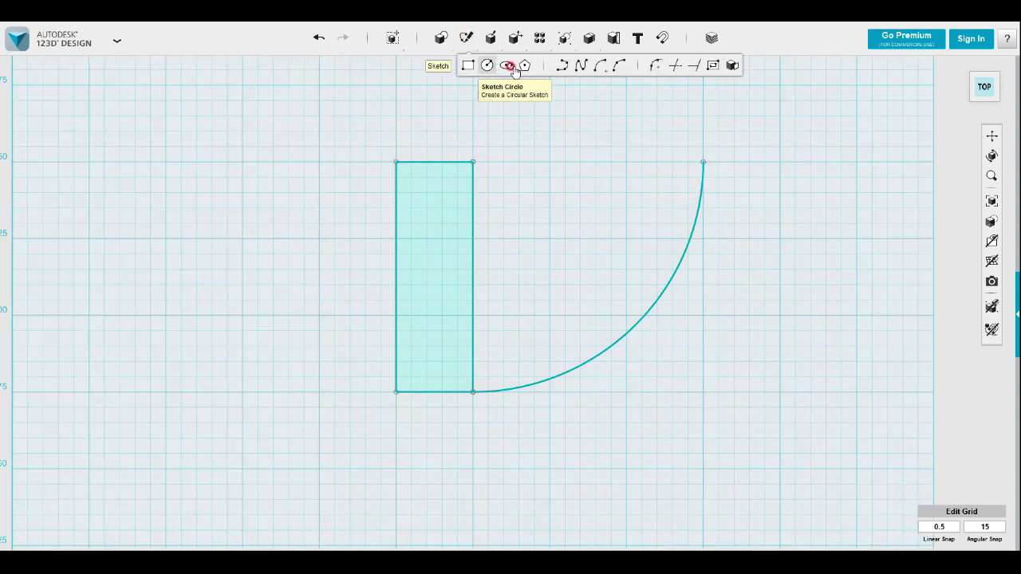
pyautogui.click(562, 65)
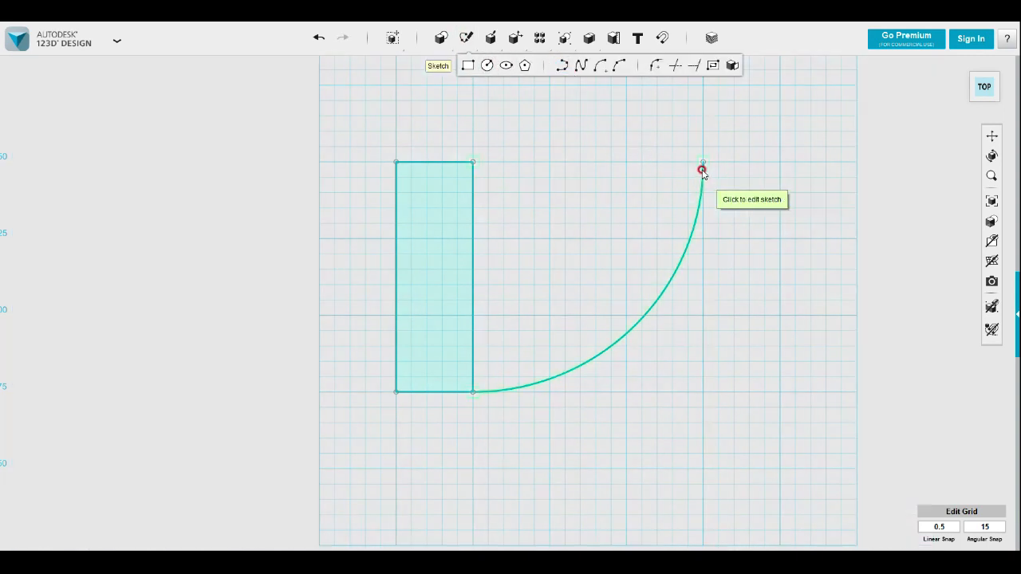
pyautogui.click(702, 170)
pyautogui.click(702, 162)
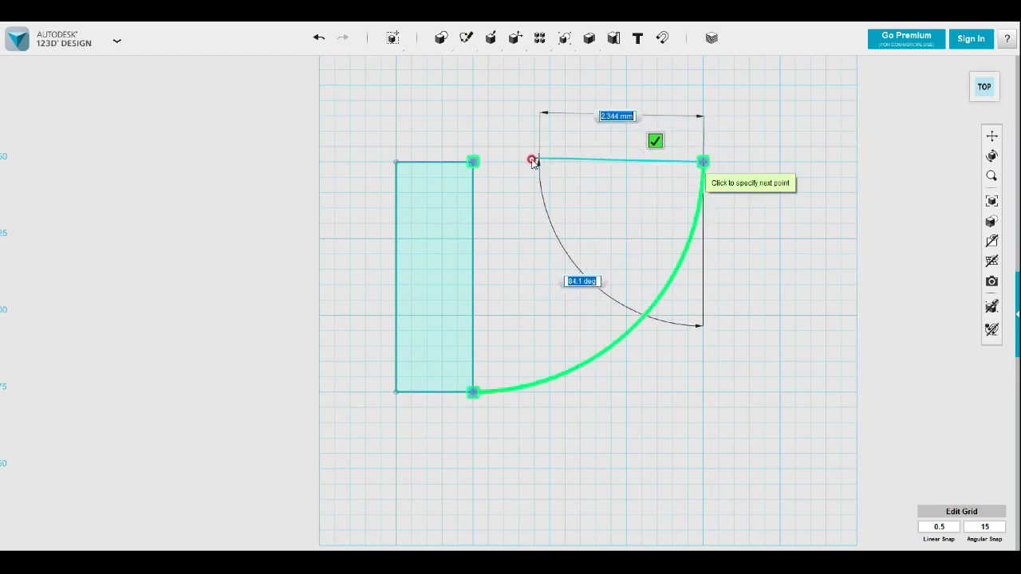
pyautogui.click(473, 162)
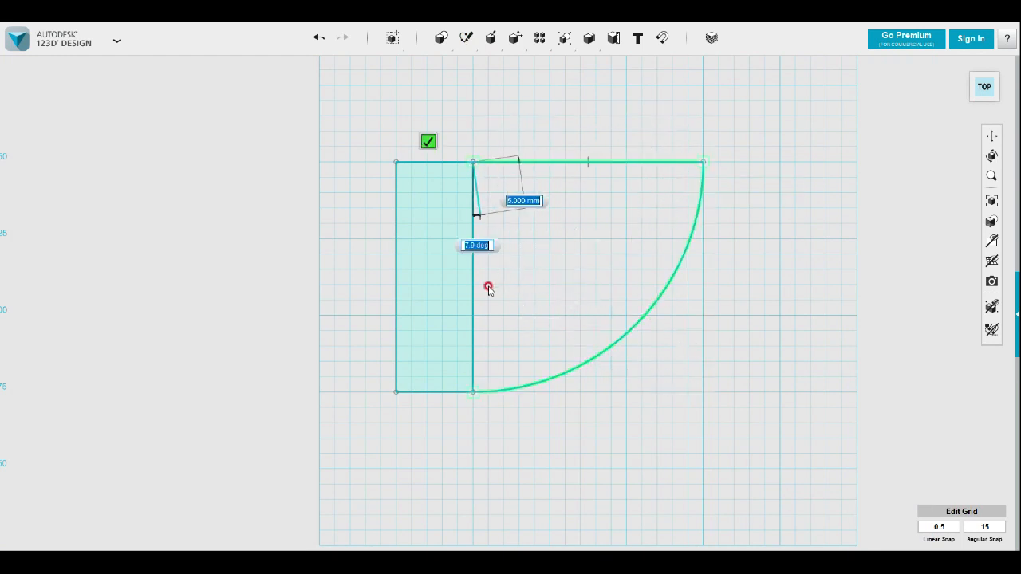
pyautogui.click(473, 391)
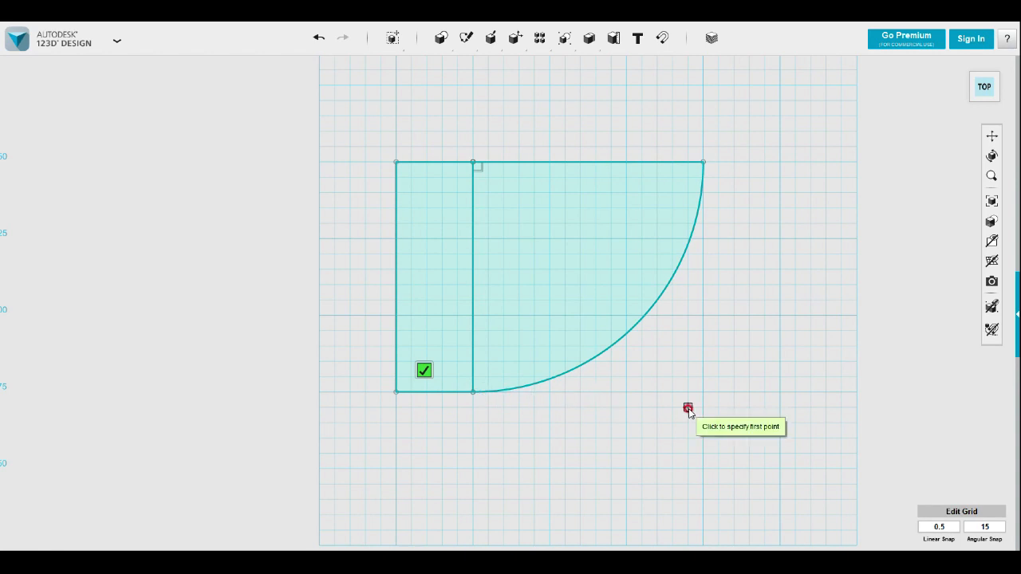
pyautogui.press('Escape')
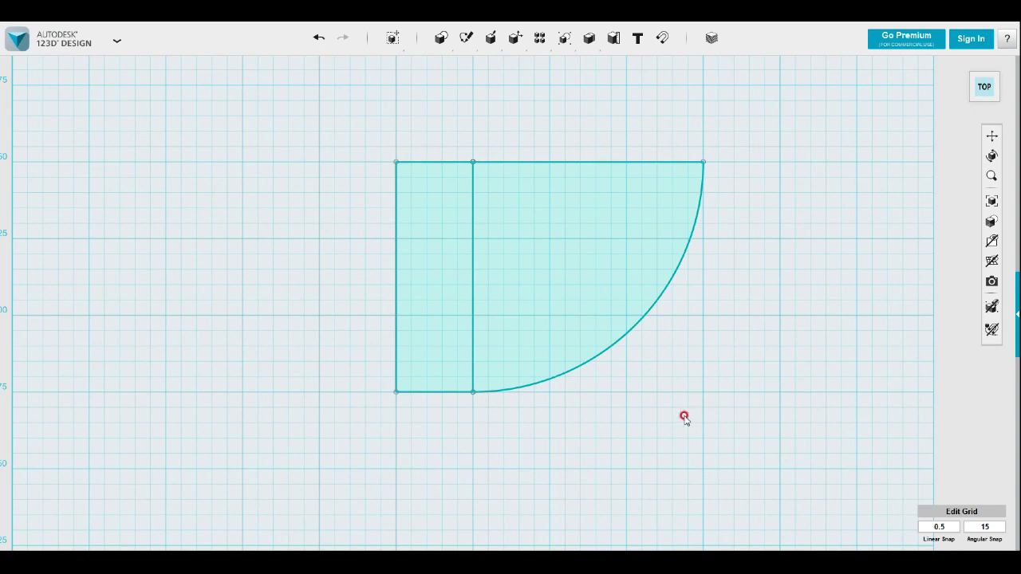
# Extrude the rectangular profile upward into a solid block
pyautogui.moveTo(644, 424)
pyautogui.mouseDown(button='right')
pyautogui.moveTo(643, 383)
pyautogui.moveTo(620, 382)
pyautogui.moveTo(636, 358)
pyautogui.moveTo(672, 401)
pyautogui.moveTo(707, 390)
pyautogui.moveTo(668, 406)
pyautogui.moveTo(679, 412)
pyautogui.mouseUp(button='right')
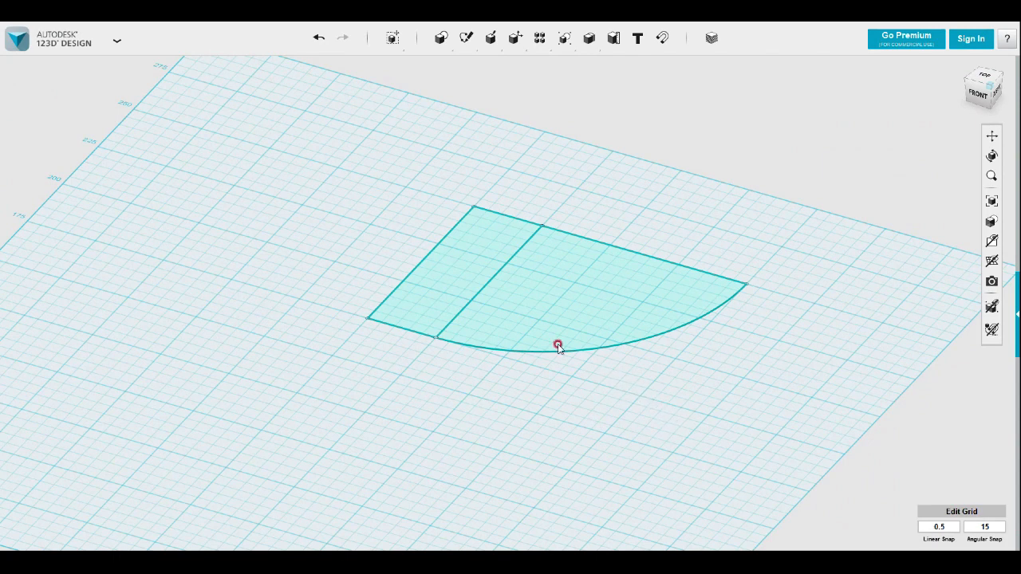
pyautogui.click(444, 278)
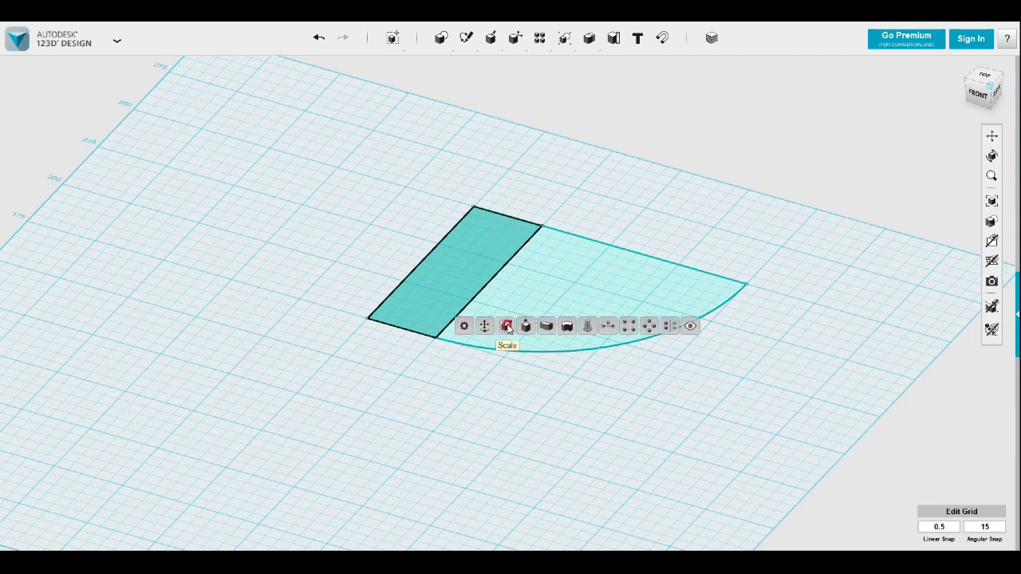
pyautogui.click(526, 325)
pyautogui.moveTo(454, 259); pyautogui.dragTo(454, 178)
pyautogui.moveTo(543, 222); pyautogui.dragTo(585, 223)
pyautogui.press('Return')
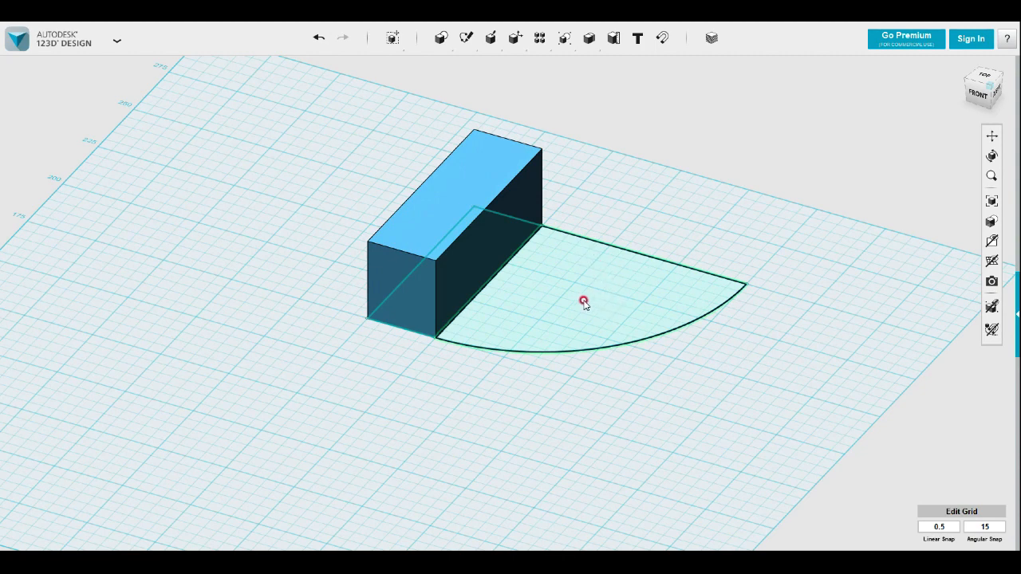
# Pull the block's top face up by 10 mm with Press/Pull
pyautogui.click(434, 247)
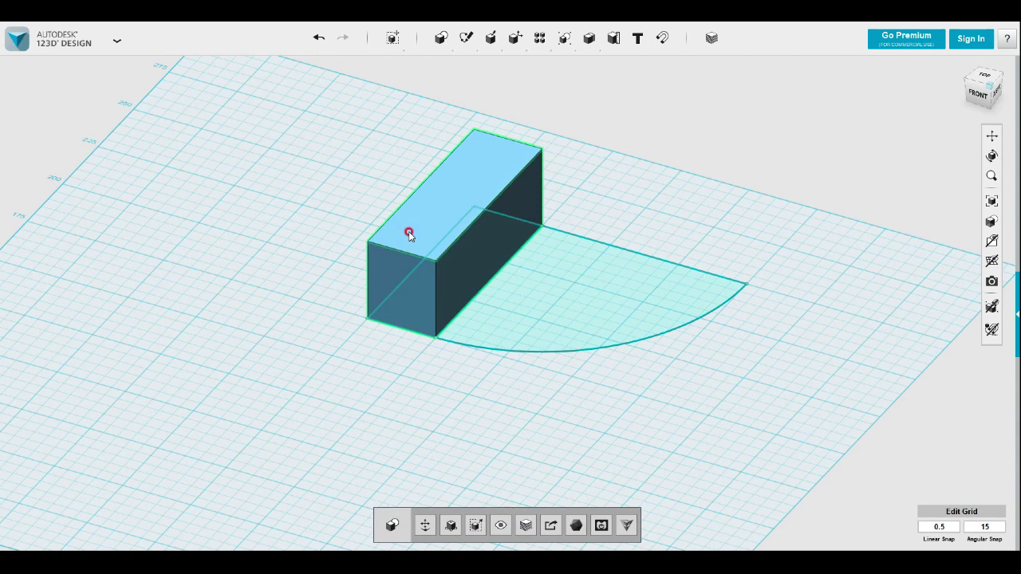
pyautogui.click(419, 245)
pyautogui.moveTo(430, 280)
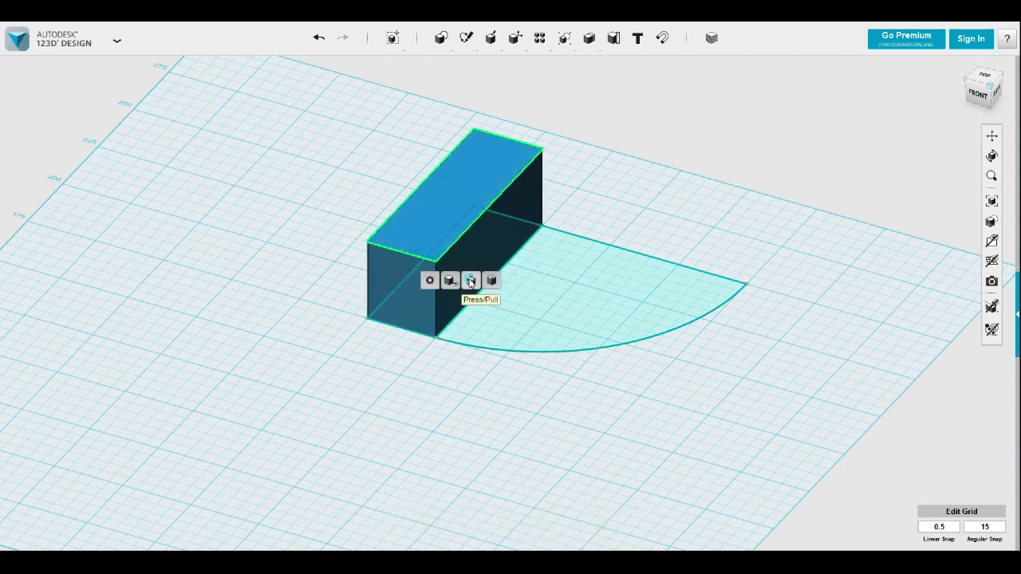
pyautogui.click(471, 281)
pyautogui.moveTo(410, 214); pyautogui.dragTo(410, 190)
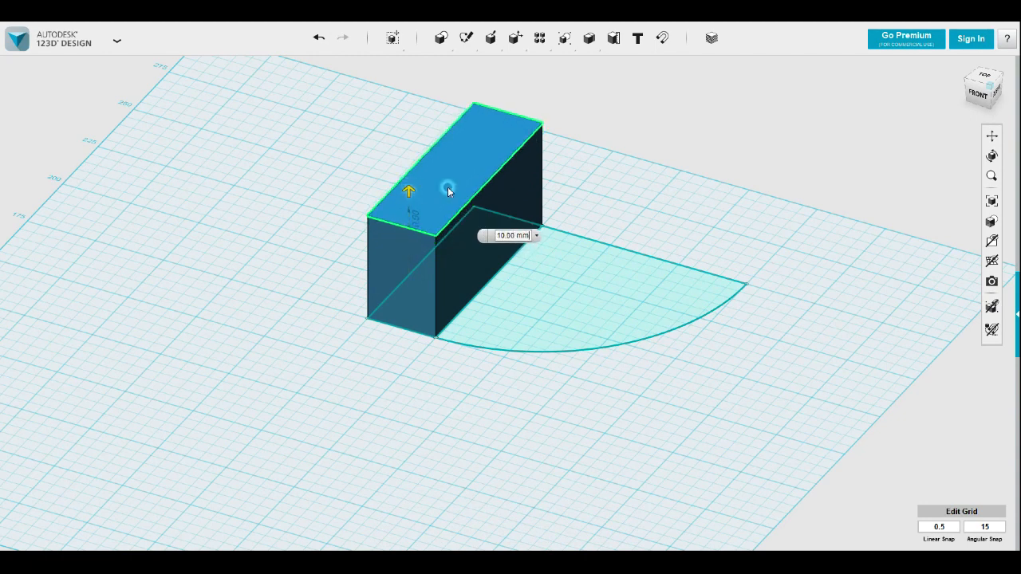
pyautogui.click(608, 189)
# Extrude the quarter-circle profile 20 mm upward as a new solid beside the block
pyautogui.click(615, 260)
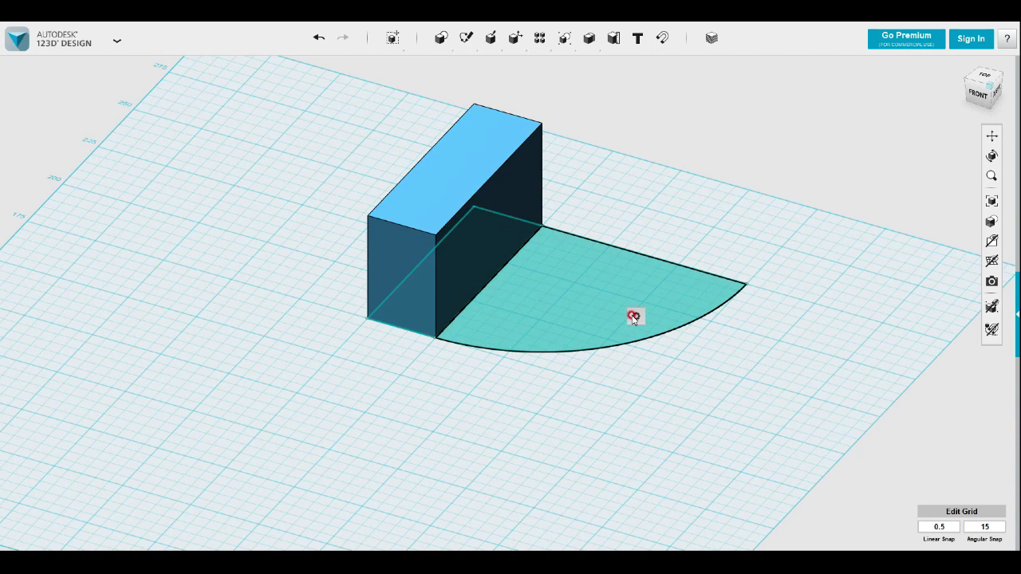
pyautogui.click(698, 317)
pyautogui.moveTo(588, 296); pyautogui.dragTo(591, 245)
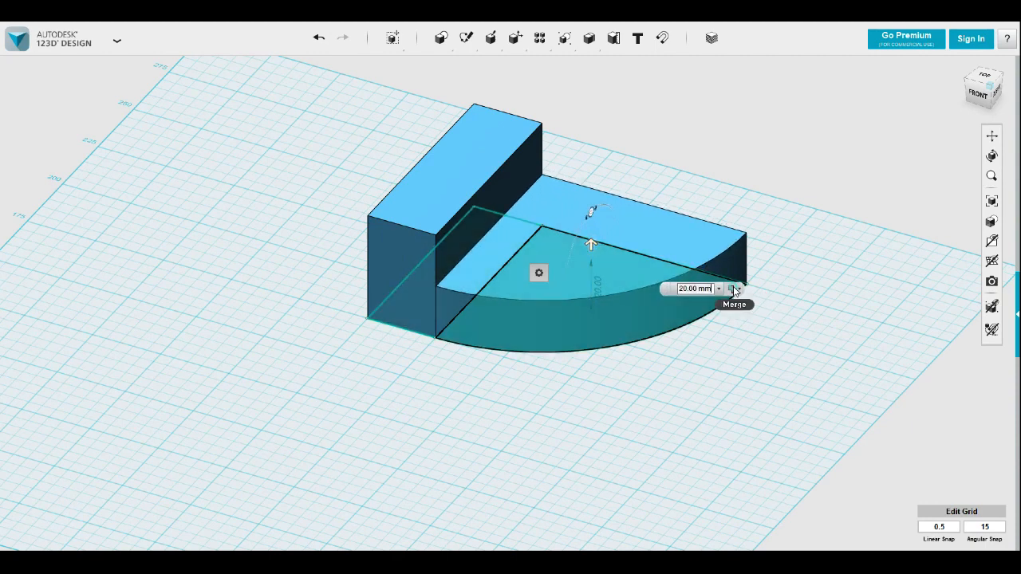
pyautogui.click(732, 288)
pyautogui.click(734, 345)
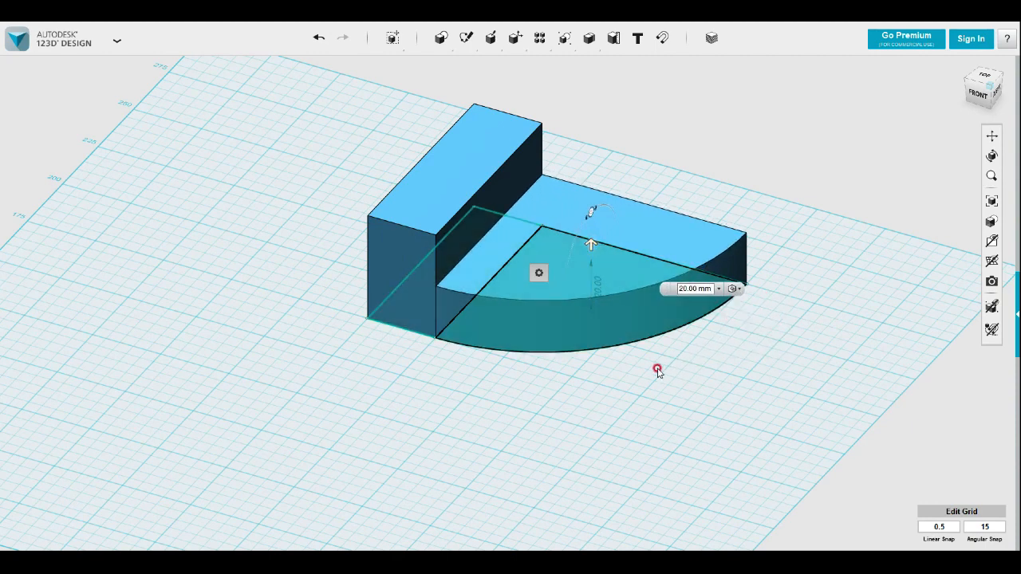
pyautogui.click(654, 371)
pyautogui.moveTo(654, 369); pyautogui.dragTo(693, 336, button='right')
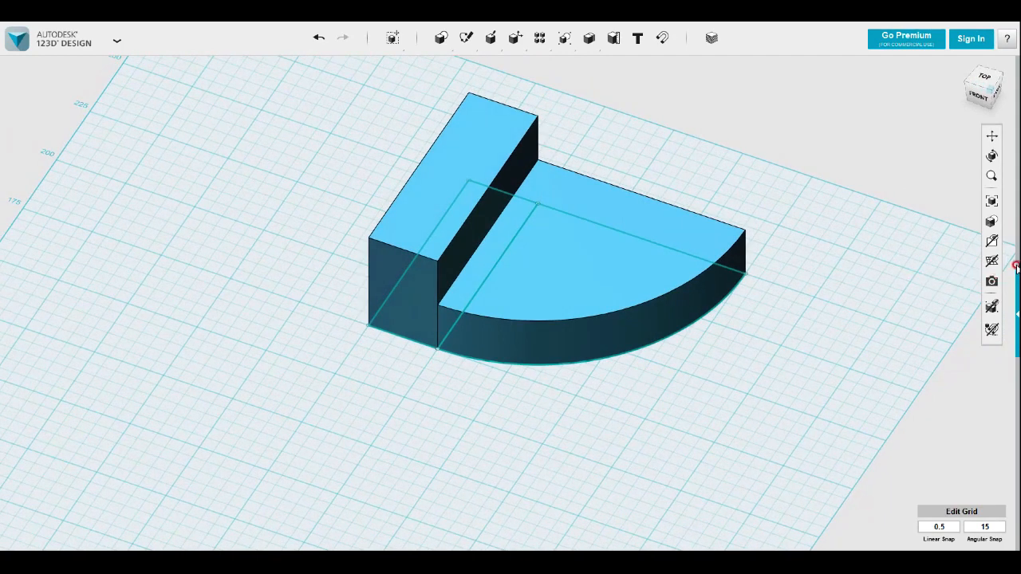
# Hide all sketches and place a copy of the quarter-round plate 10 mm below the original
pyautogui.moveTo(992, 261)
pyautogui.click(942, 286)
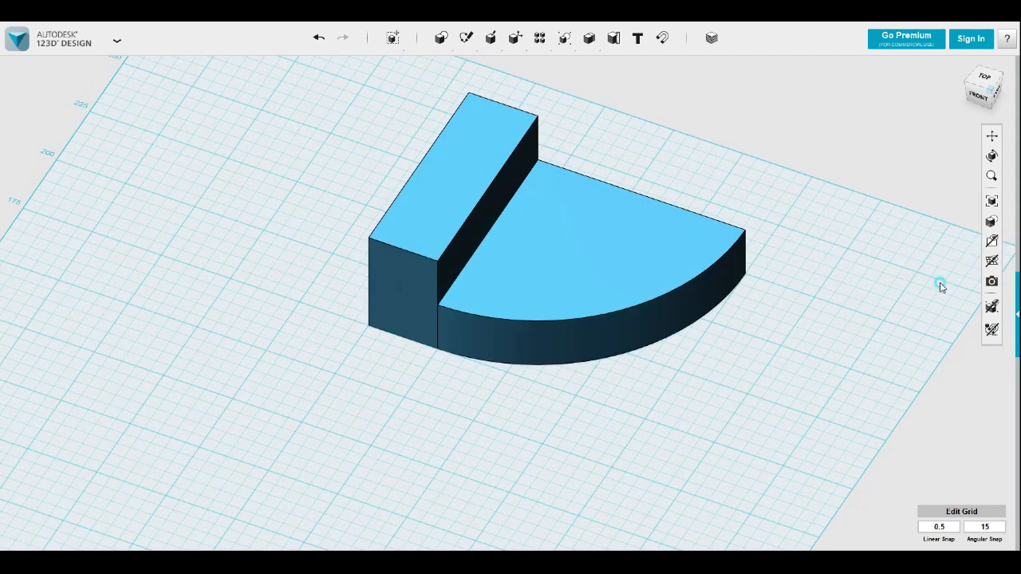
pyautogui.click(733, 268)
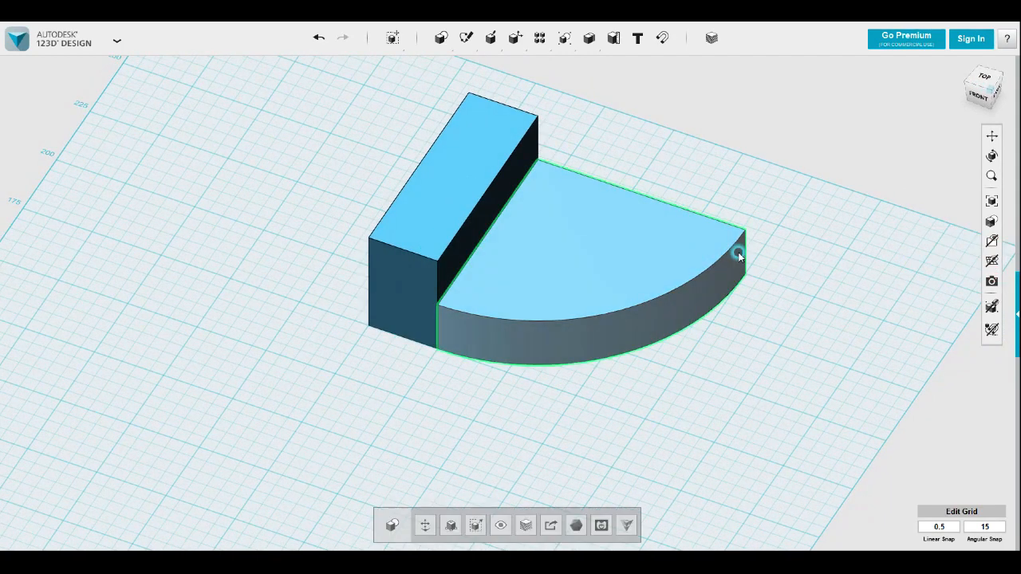
pyautogui.click(977, 95)
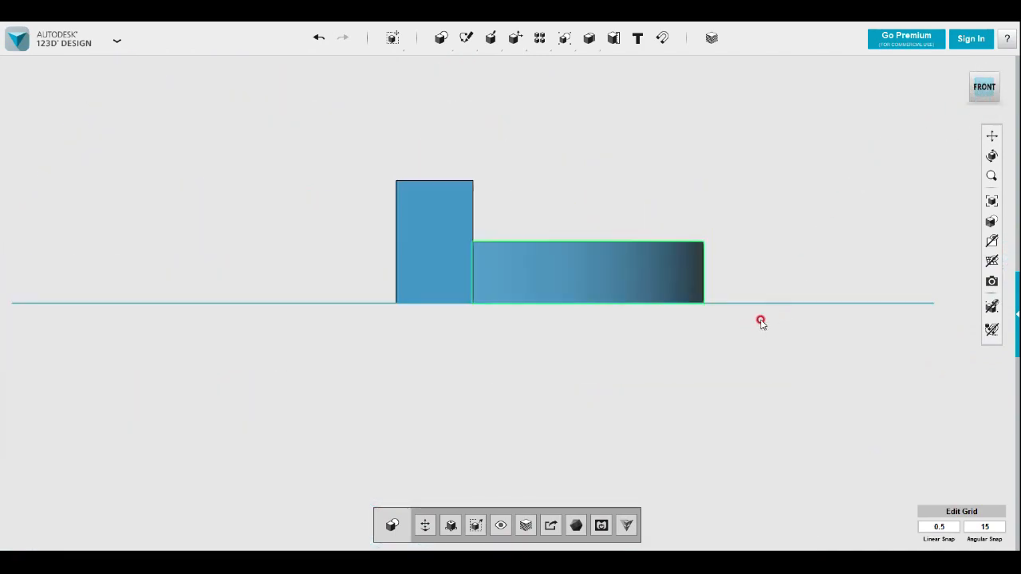
pyautogui.hotkey('ctrl', 't')
pyautogui.moveTo(588, 227); pyautogui.dragTo(588, 263)
pyautogui.moveTo(753, 225); pyautogui.dragTo(747, 276, button='right')
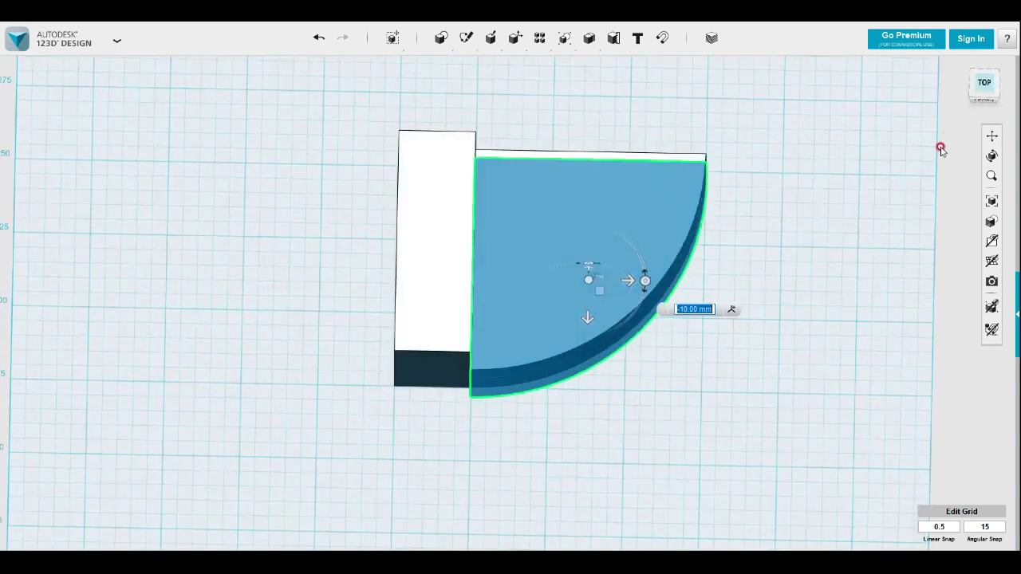
# Move the lowered plate copy about 20 mm toward the front, parallel to the block's long edge
pyautogui.click(984, 83)
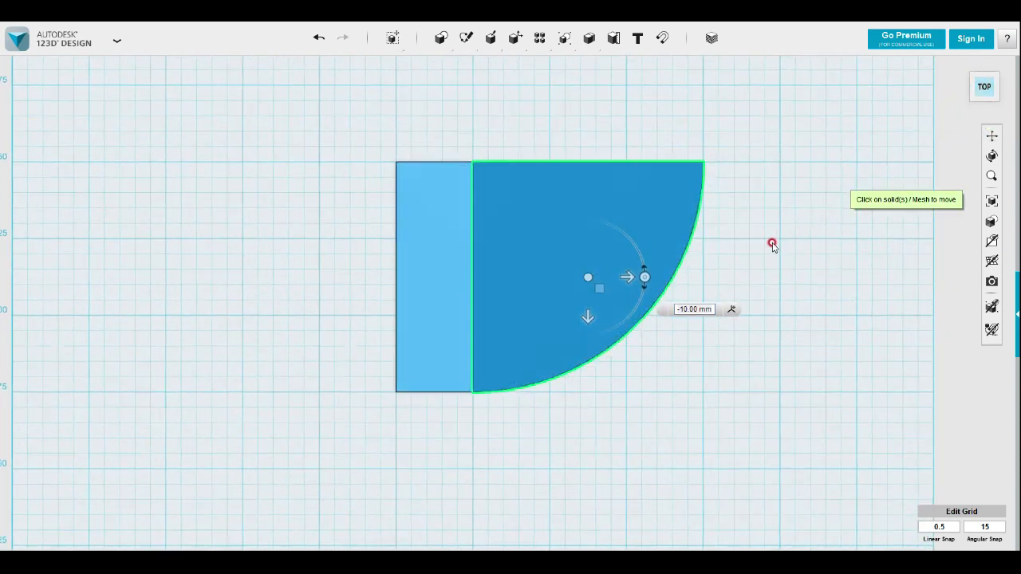
pyautogui.moveTo(588, 316); pyautogui.dragTo(589, 379)
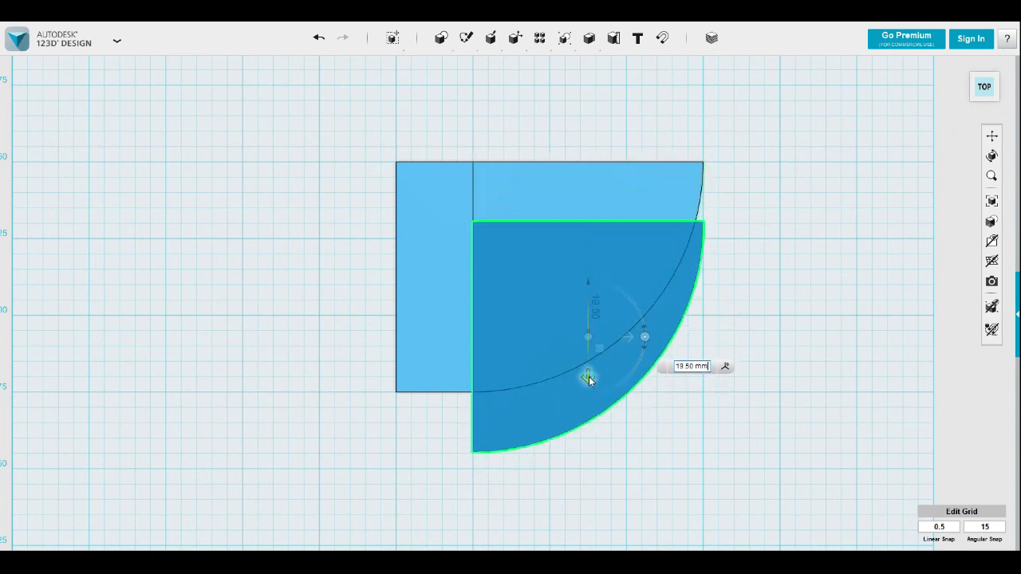
pyautogui.click(675, 429)
pyautogui.moveTo(675, 429); pyautogui.dragTo(644, 356, button='right')
pyautogui.click(644, 356)
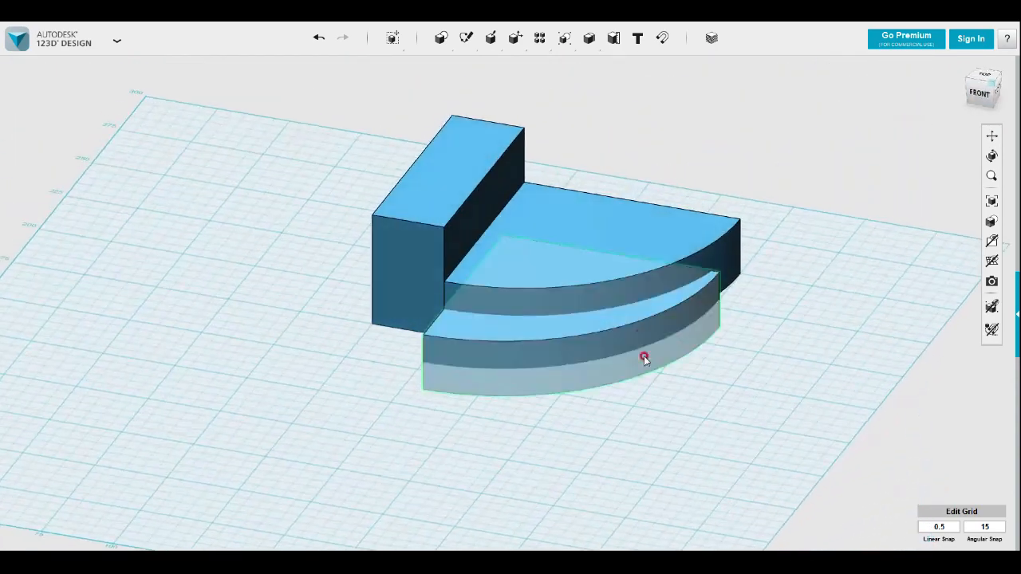
# Subtract the lowered plate copy from the original quarter-round plate to cut the recess in its underside
pyautogui.moveTo(613, 40)
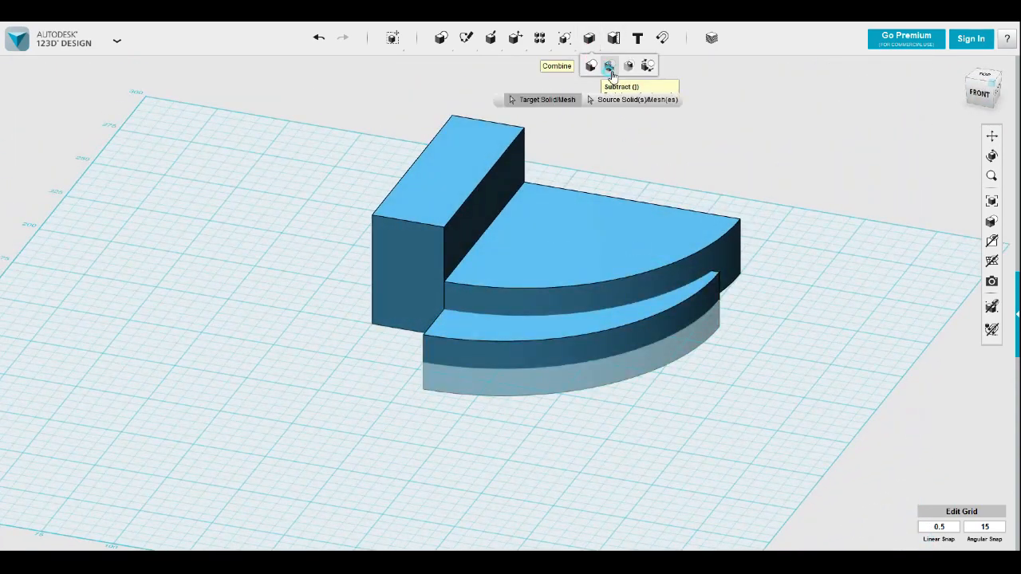
pyautogui.click(611, 67)
pyautogui.click(607, 250)
pyautogui.click(463, 369)
pyautogui.click(643, 397)
# Merge the raised block and the quarter-round plate into one solid
pyautogui.moveTo(644, 399); pyautogui.dragTo(628, 383, button='right')
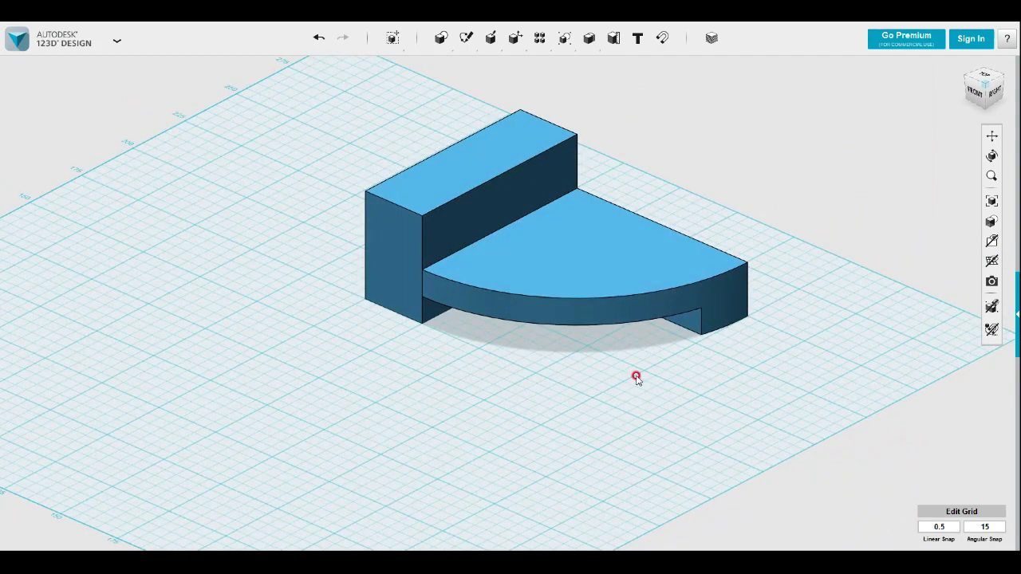
pyautogui.moveTo(700, 356); pyautogui.dragTo(606, 347, button='right')
pyautogui.moveTo(588, 39)
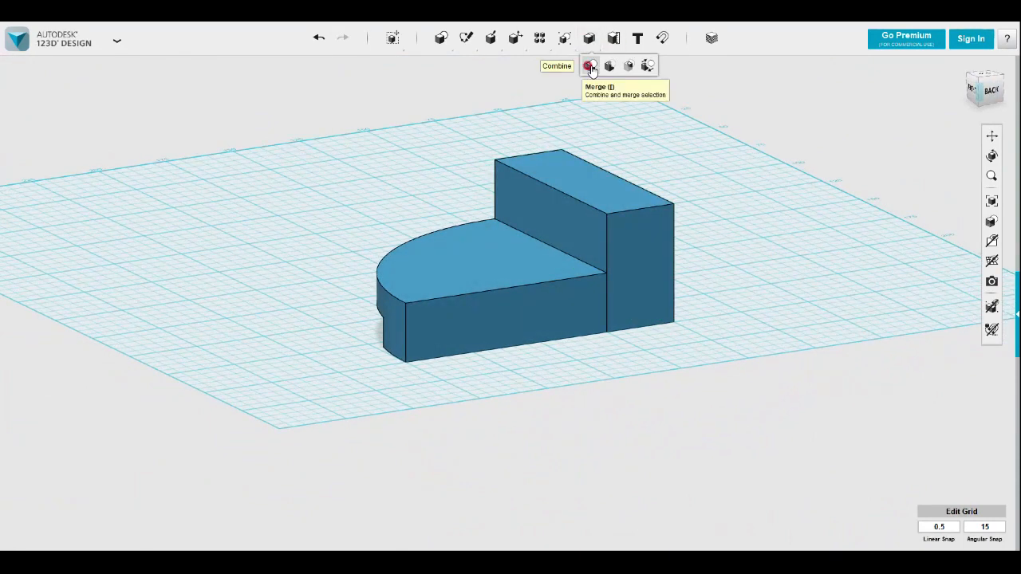
pyautogui.click(590, 67)
pyautogui.click(600, 206)
pyautogui.click(523, 275)
pyautogui.click(768, 232)
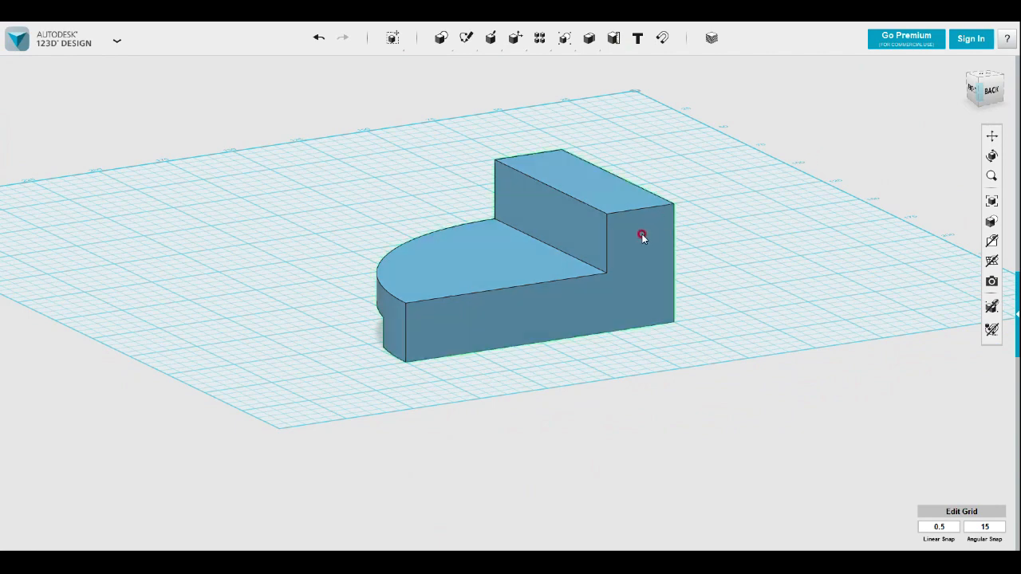
pyautogui.moveTo(493, 45)
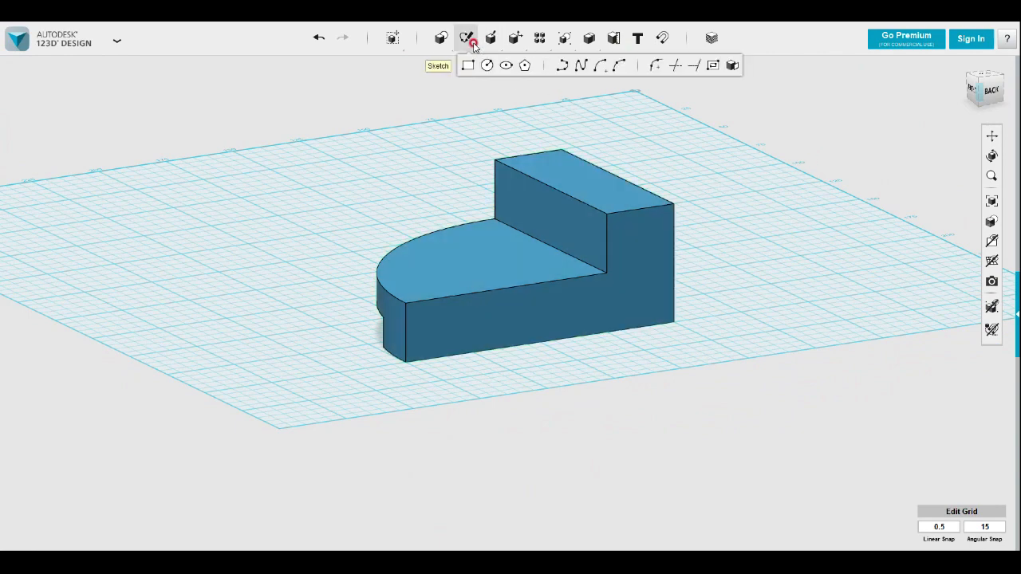
pyautogui.click(618, 70)
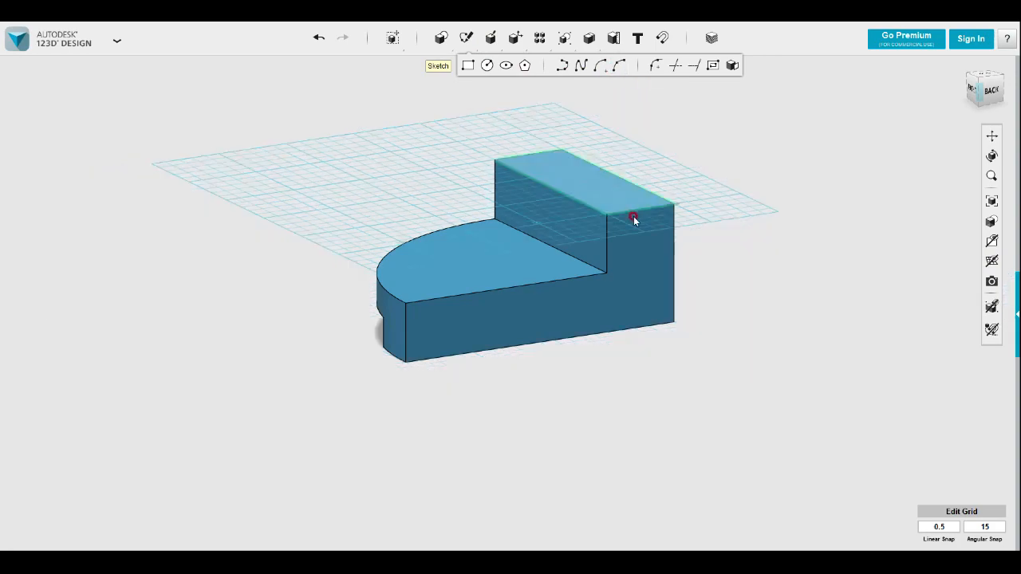
pyautogui.click(638, 220)
pyautogui.click(991, 93)
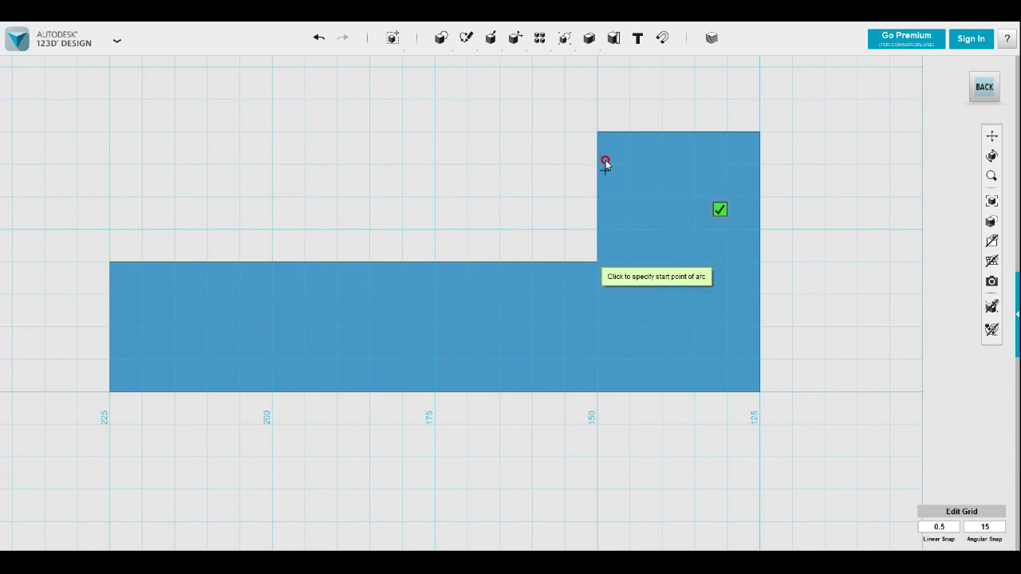
pyautogui.click(466, 132)
pyautogui.click(467, 261)
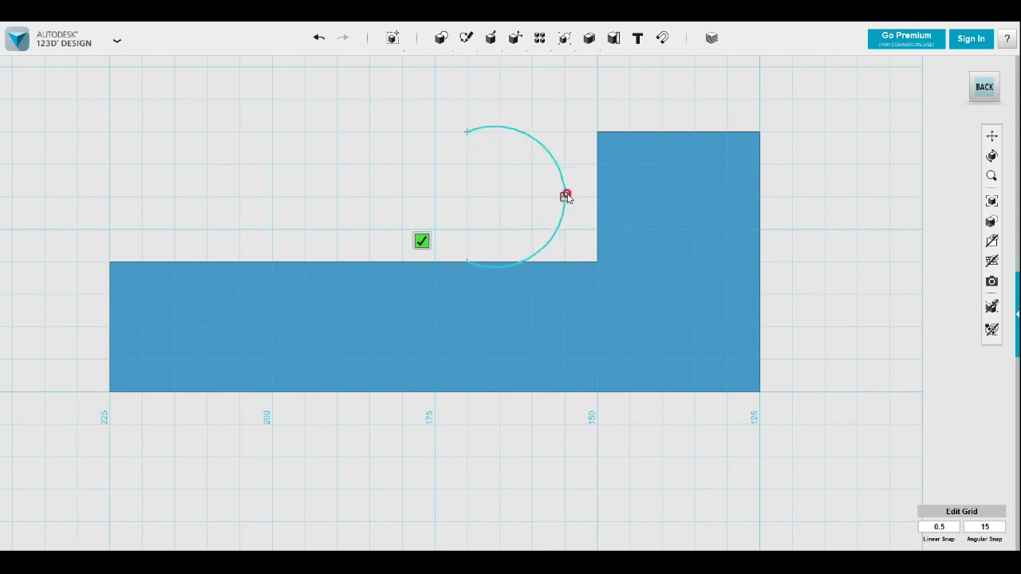
pyautogui.press('Escape')
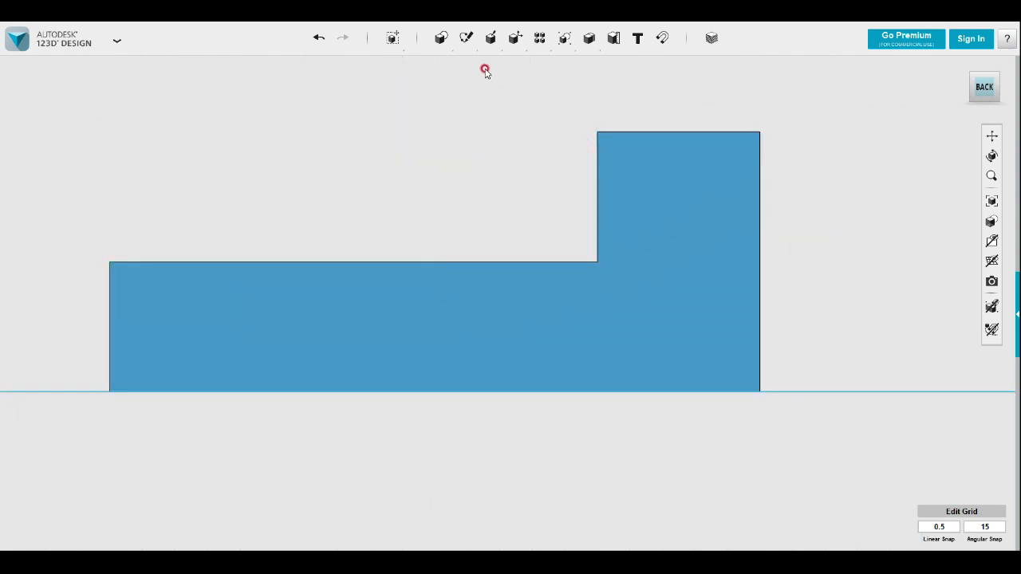
# Sketch a concave 90° arc of 20 mm radius on the back face, from the plate's top edge to the block's upper corner
pyautogui.moveTo(468, 44)
pyautogui.click(596, 69)
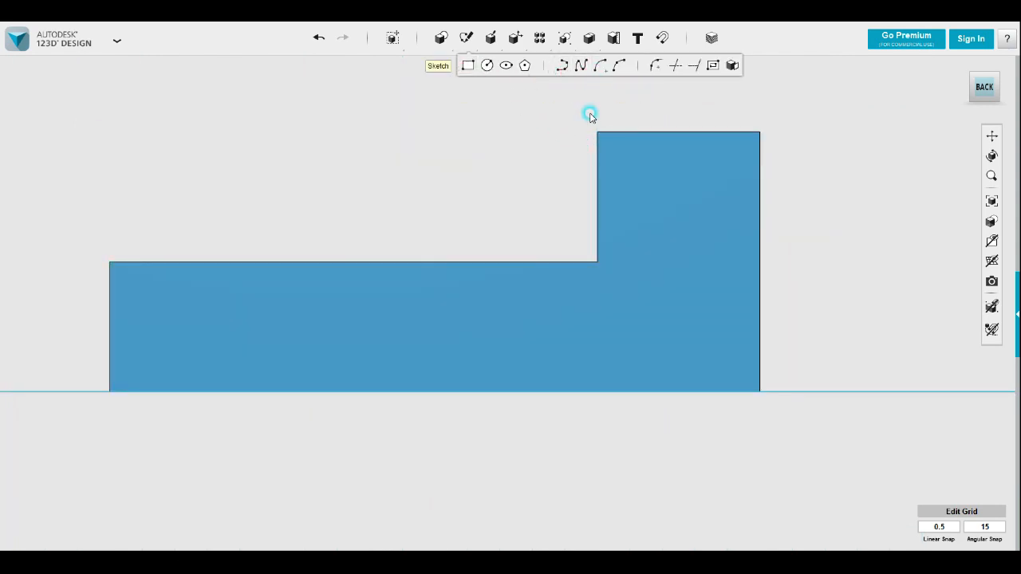
pyautogui.click(600, 167)
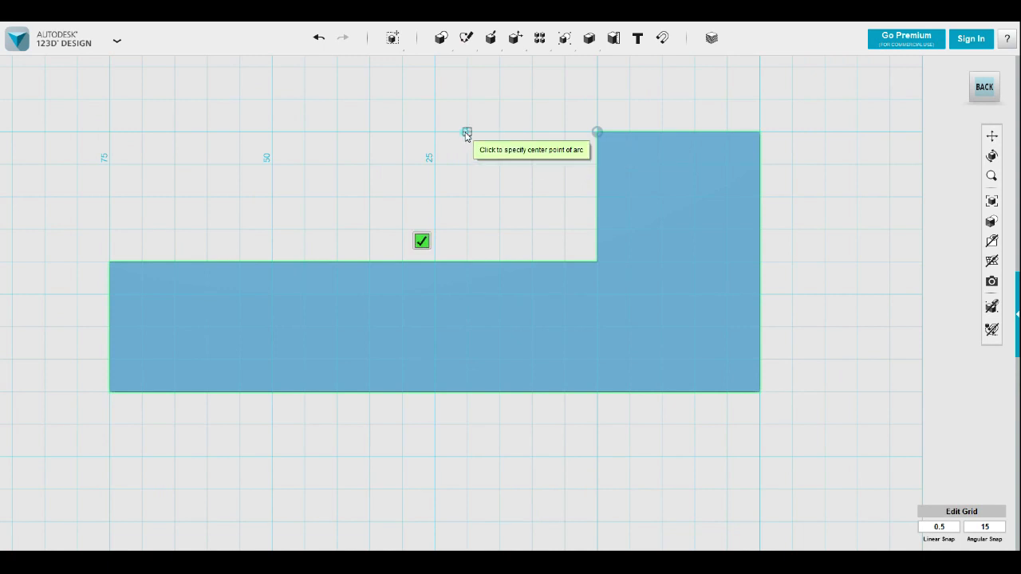
pyautogui.click(466, 132)
pyautogui.click(468, 261)
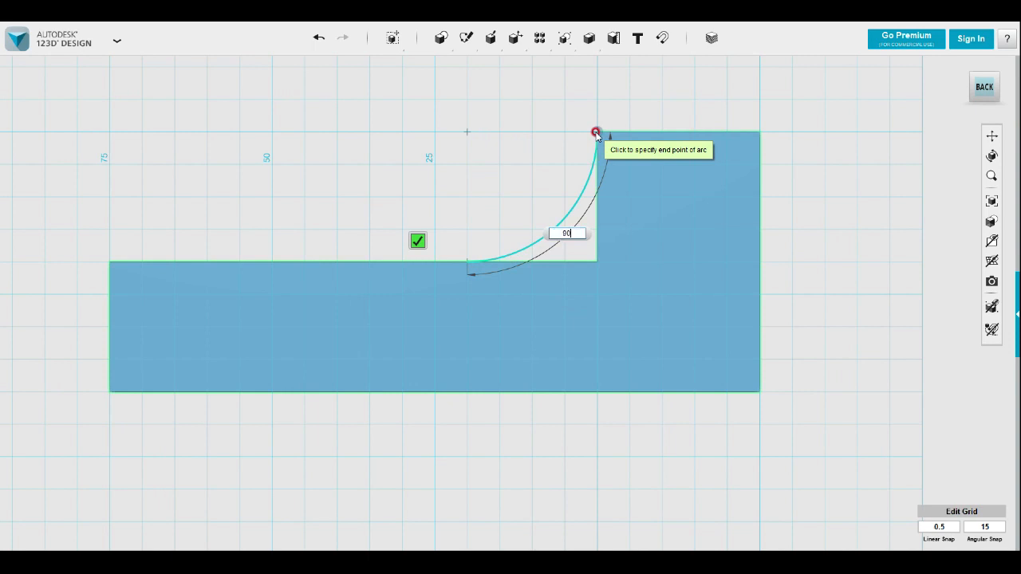
pyautogui.click(595, 132)
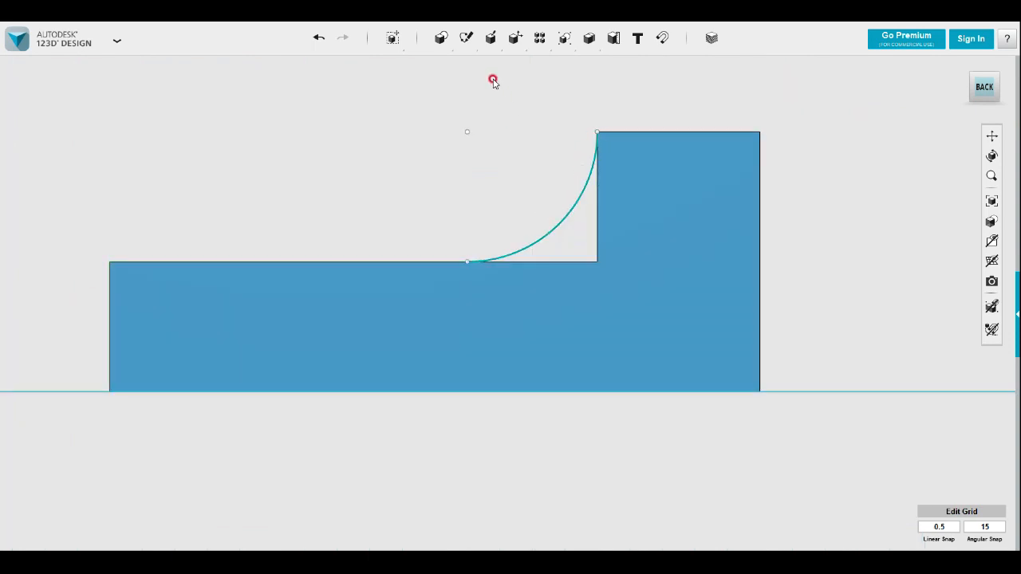
# Close the arc profile with a polyline from its lower end through the inner corner to the block's upper corner
pyautogui.click(543, 241)
pyautogui.click(472, 264)
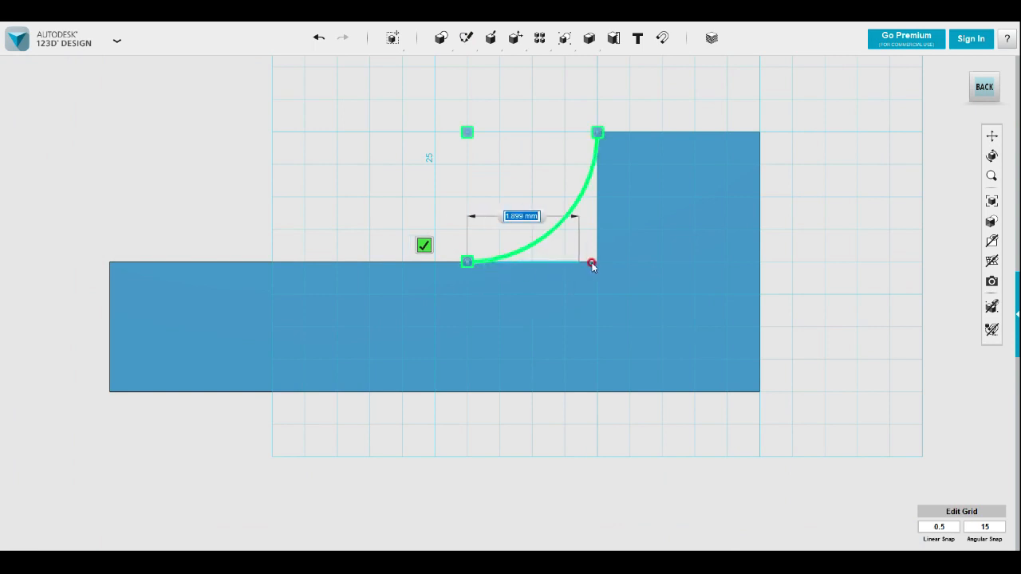
pyautogui.click(598, 261)
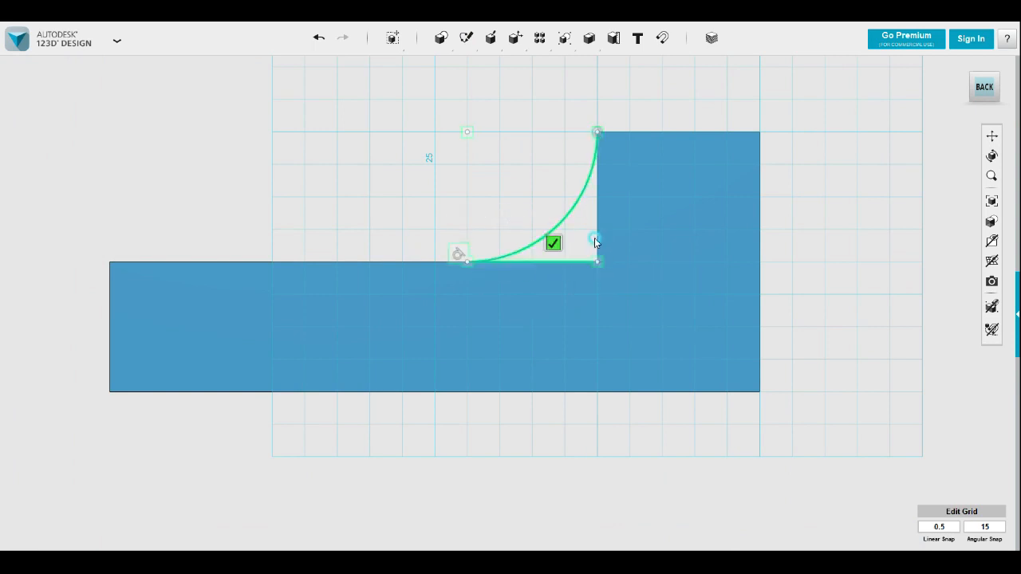
pyautogui.click(597, 131)
pyautogui.click(551, 114)
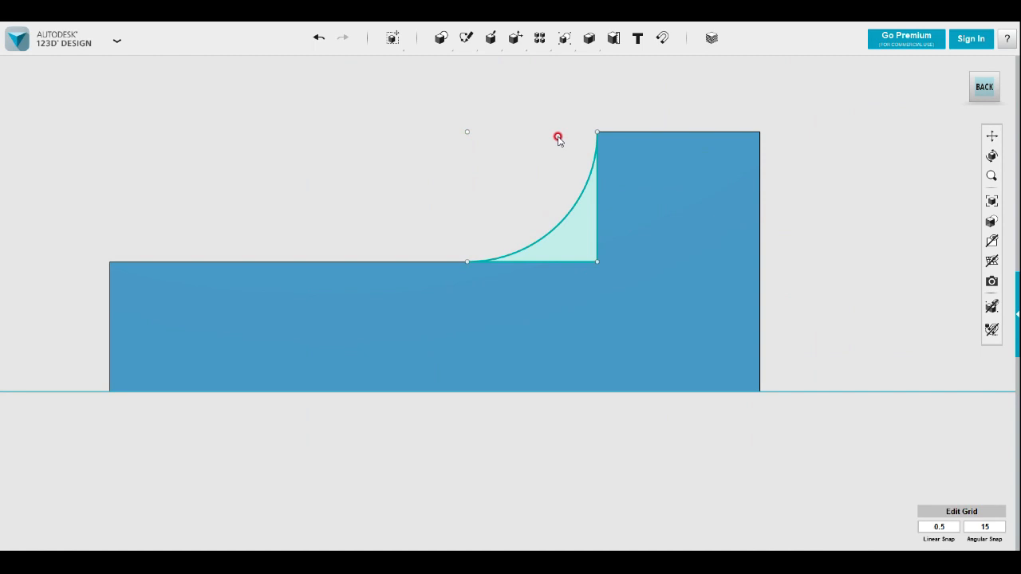
# Extrude the concave corner profile 15 mm inward over the plate to form a curved rib against the block
pyautogui.moveTo(483, 188); pyautogui.dragTo(505, 208, button='right')
pyautogui.scroll(-2, 592, 221)
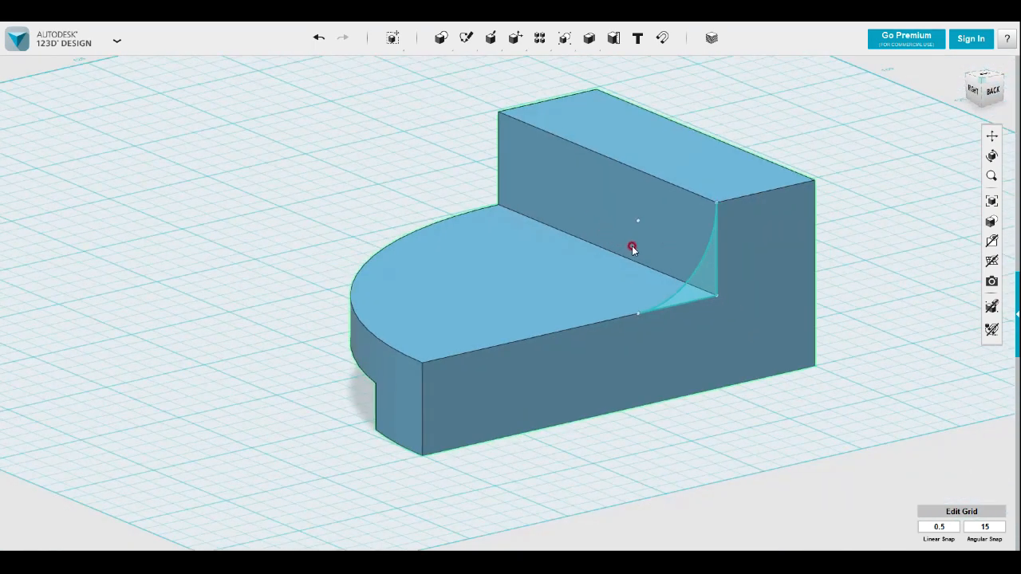
pyautogui.scroll(2, 714, 263)
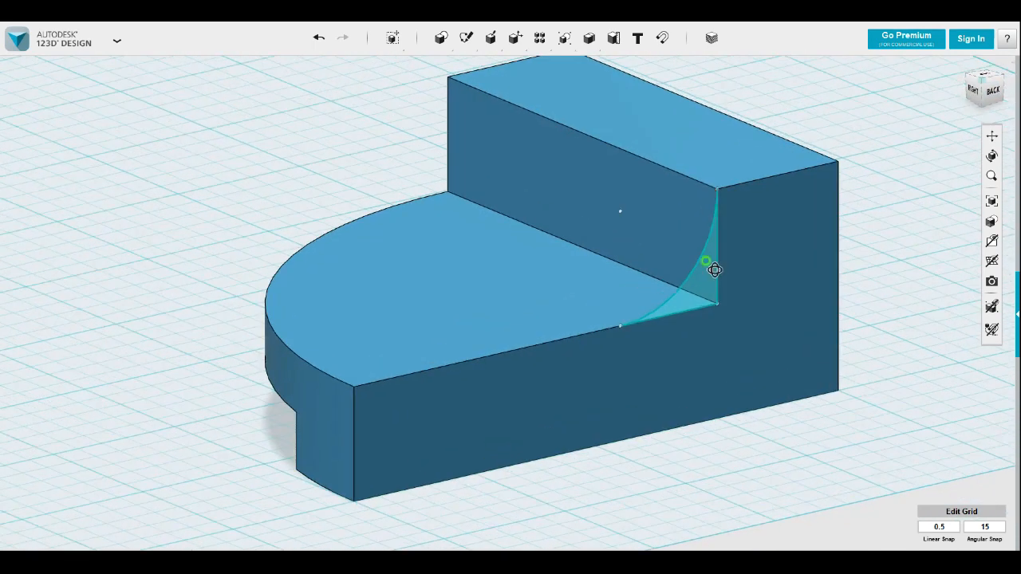
pyautogui.click(715, 302)
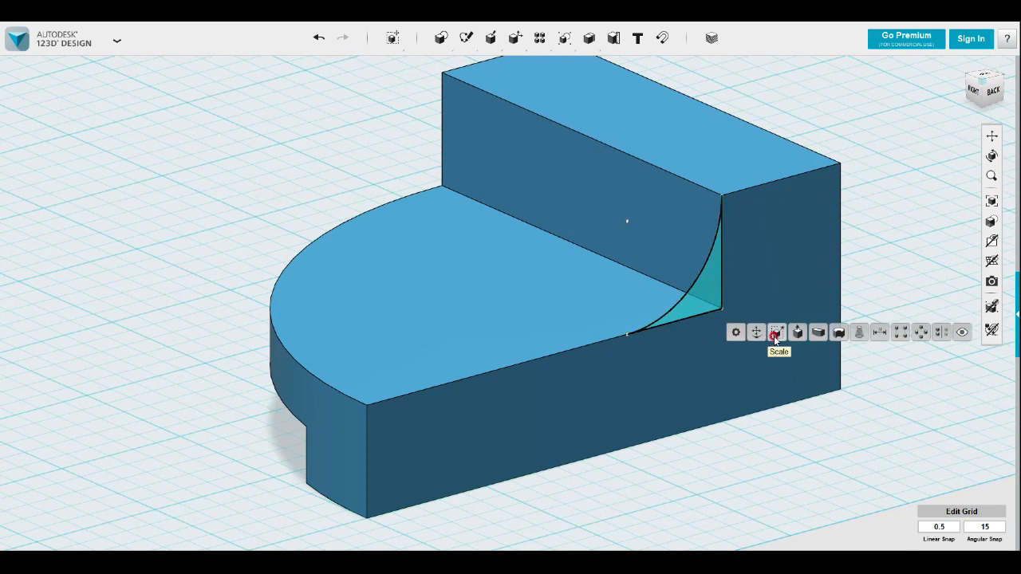
pyautogui.click(797, 332)
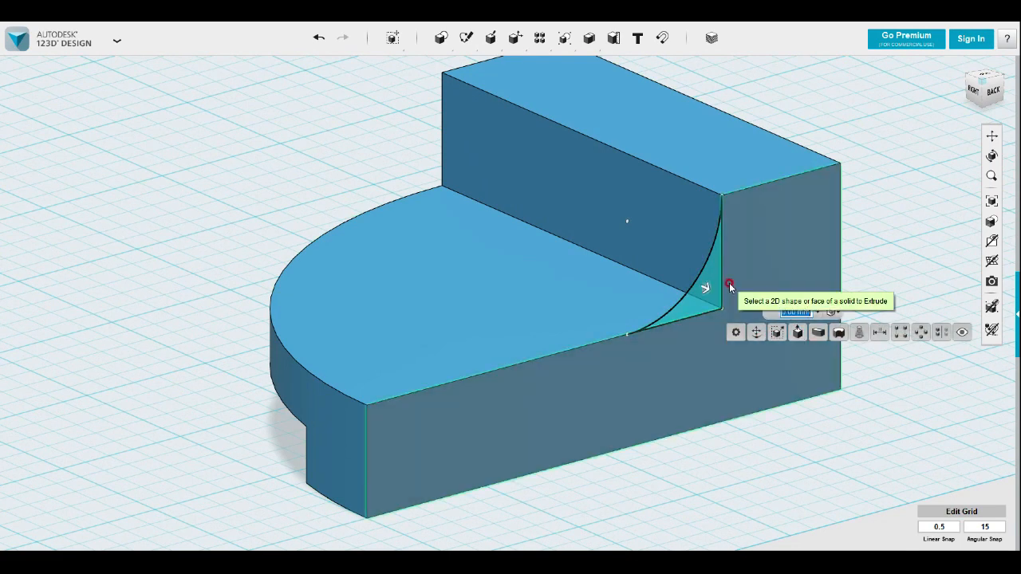
pyautogui.moveTo(705, 288); pyautogui.dragTo(660, 271)
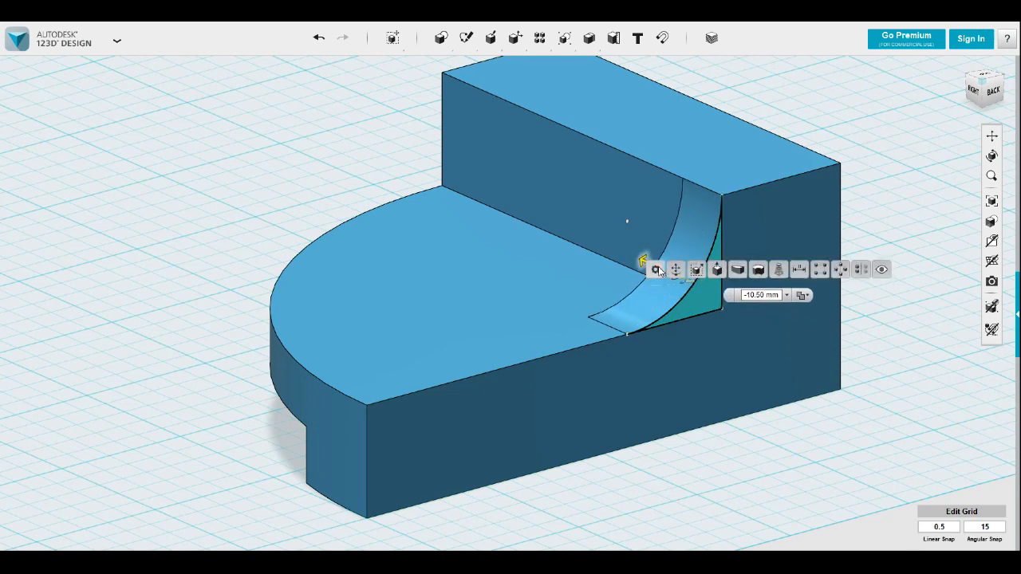
pyautogui.moveTo(648, 262); pyautogui.dragTo(647, 263)
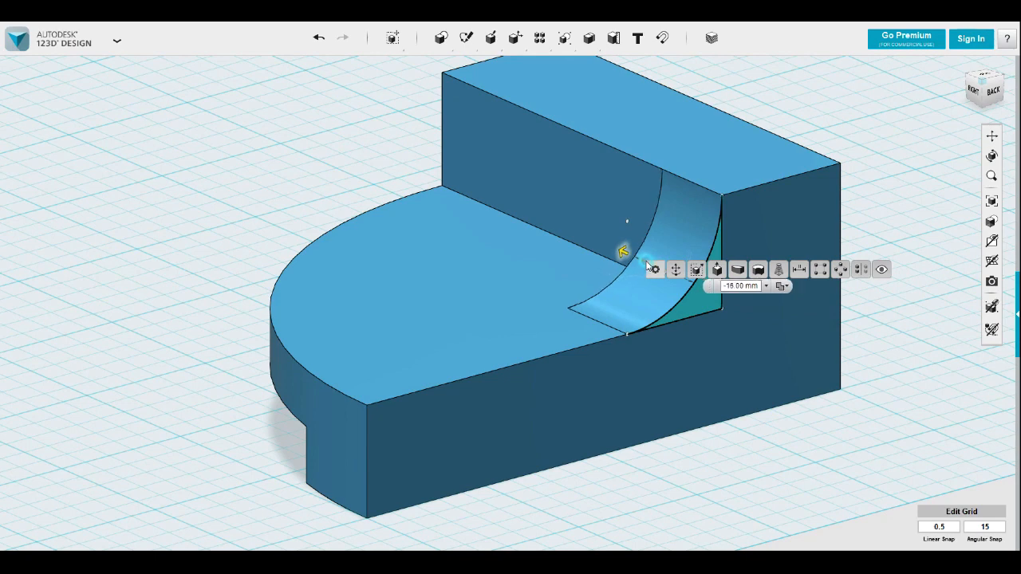
pyautogui.moveTo(729, 287); pyautogui.dragTo(779, 287)
pyautogui.write('5')
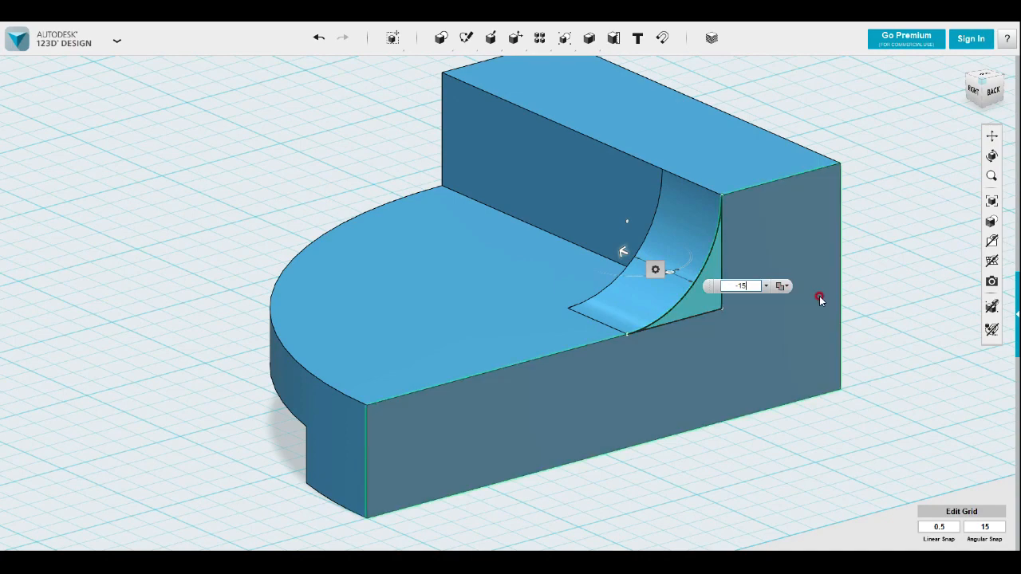
pyautogui.press('Return')
# Hide all sketches and the grid to leave only the solid displayed
pyautogui.moveTo(720, 469); pyautogui.dragTo(931, 329, button='right')
pyautogui.moveTo(992, 244)
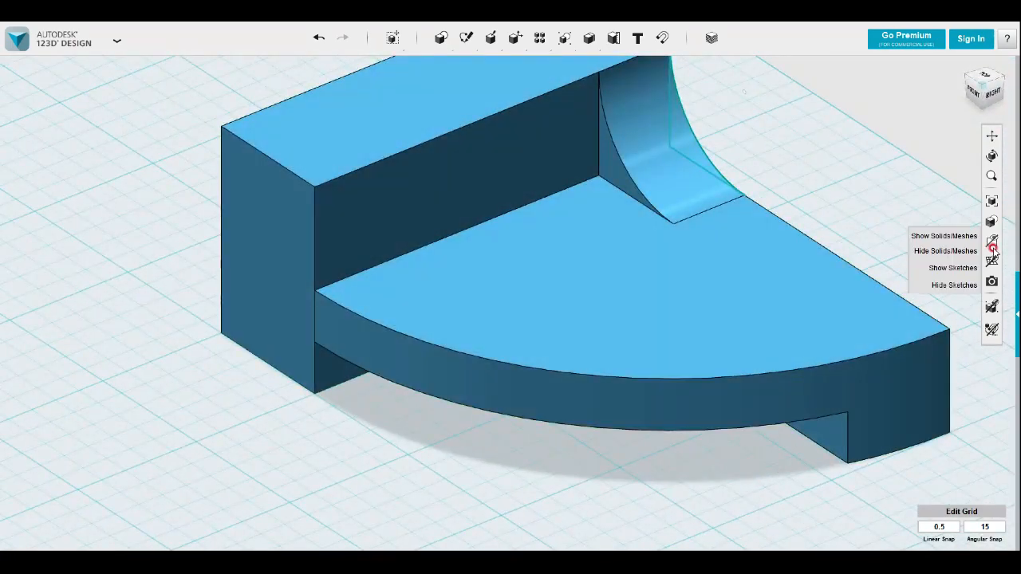
pyautogui.click(951, 286)
pyautogui.scroll(-3, 712, 259)
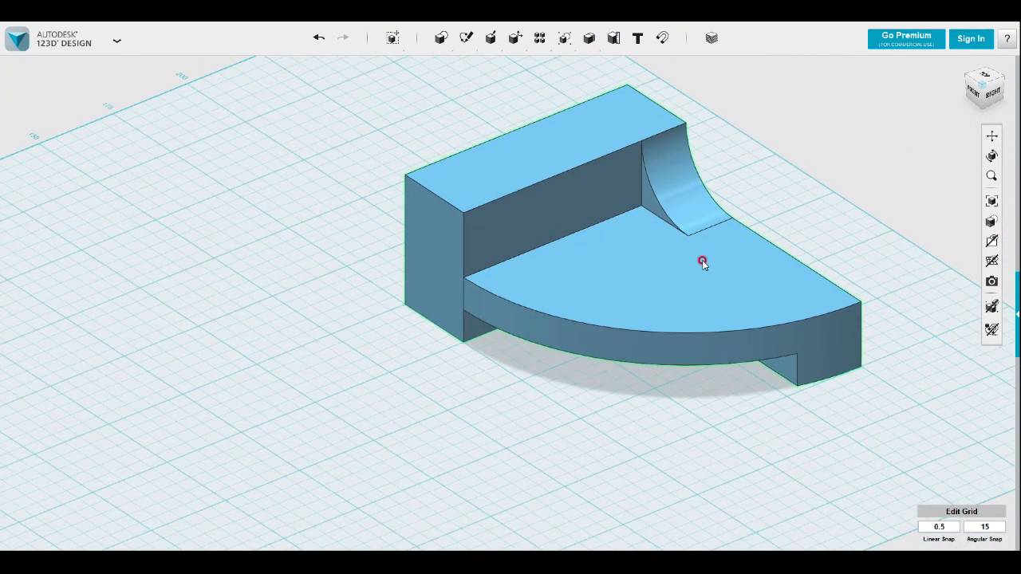
pyautogui.moveTo(530, 305); pyautogui.dragTo(447, 349, button='middle')
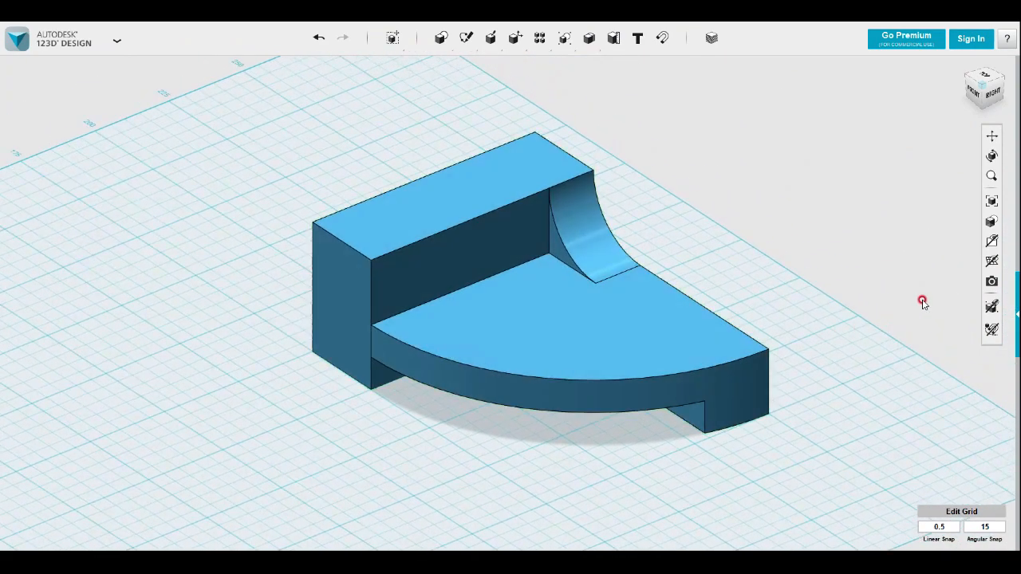
pyautogui.click(992, 261)
pyautogui.moveTo(807, 270)
pyautogui.mouseDown(button='right')
pyautogui.moveTo(797, 267)
pyautogui.moveTo(819, 271)
pyautogui.mouseUp(button='right')
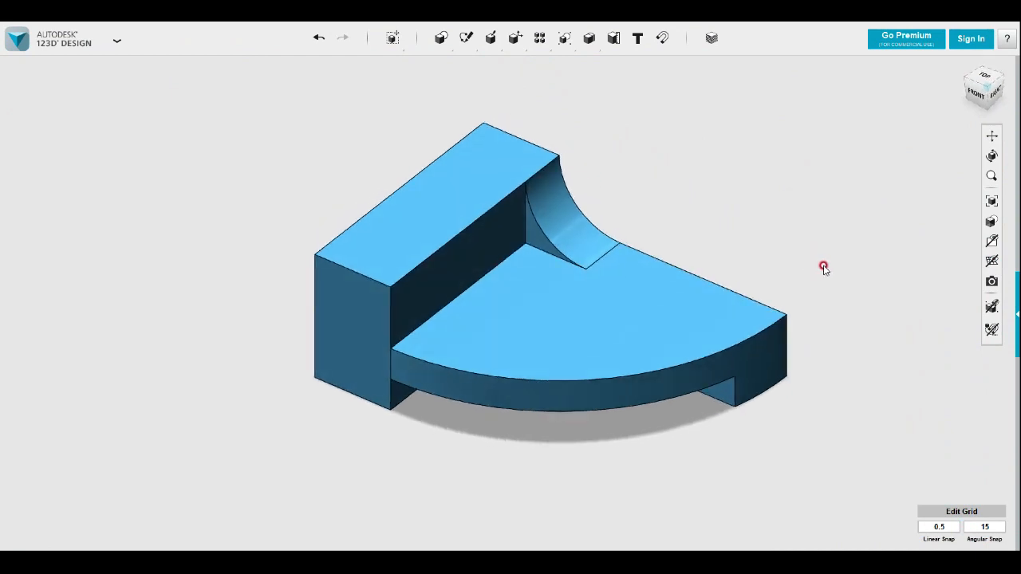
pyautogui.moveTo(835, 273); pyautogui.dragTo(576, 359, button='right')
pyautogui.click(576, 360)
pyautogui.click(568, 353)
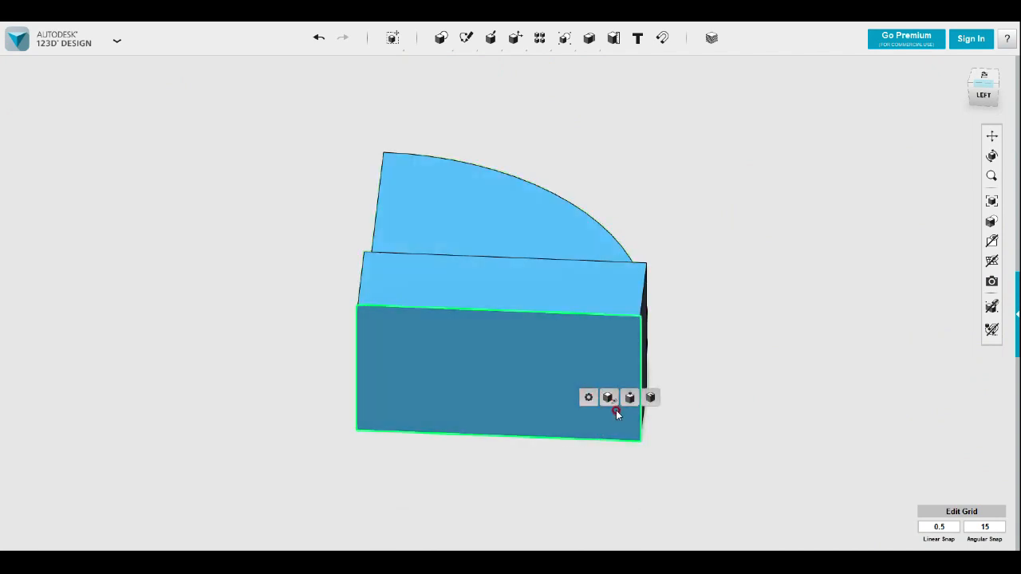
# Push the raised block's large outer face inward by 8 mm with Press/Pull to make the block thinner
pyautogui.click(626, 397)
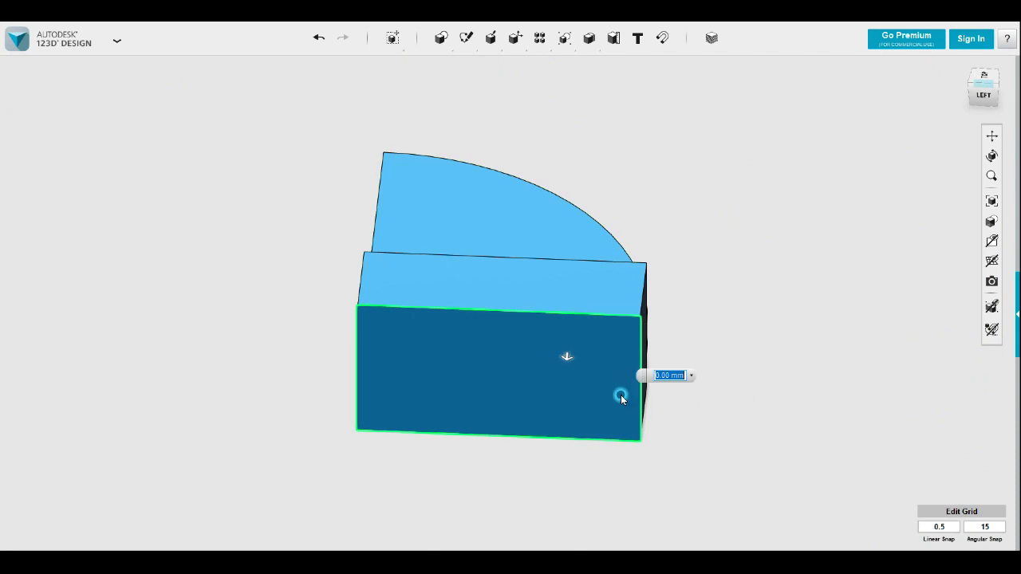
pyautogui.moveTo(567, 353); pyautogui.dragTo(611, 335)
pyautogui.moveTo(823, 312); pyautogui.dragTo(709, 342, button='right')
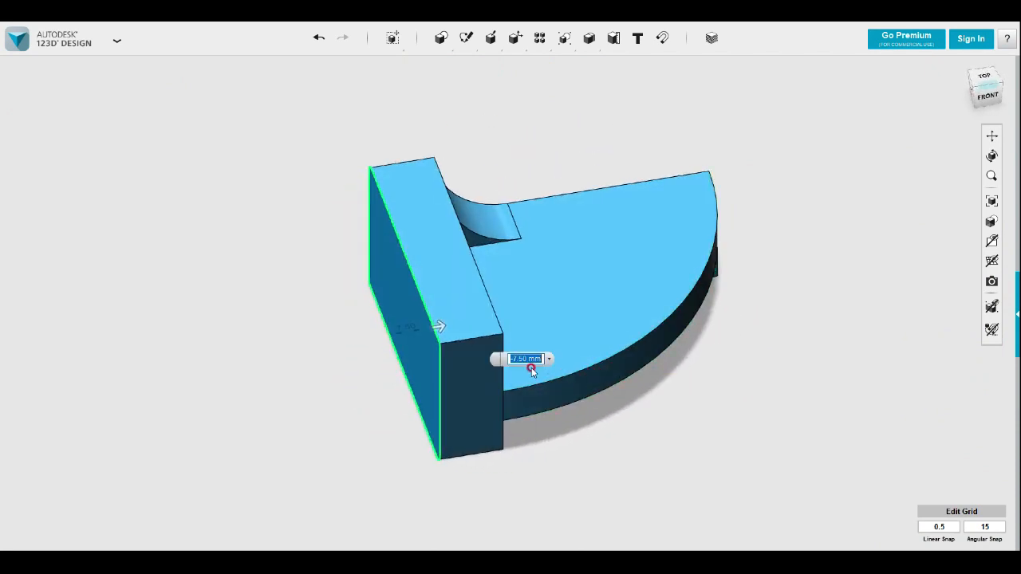
pyautogui.write('-8')
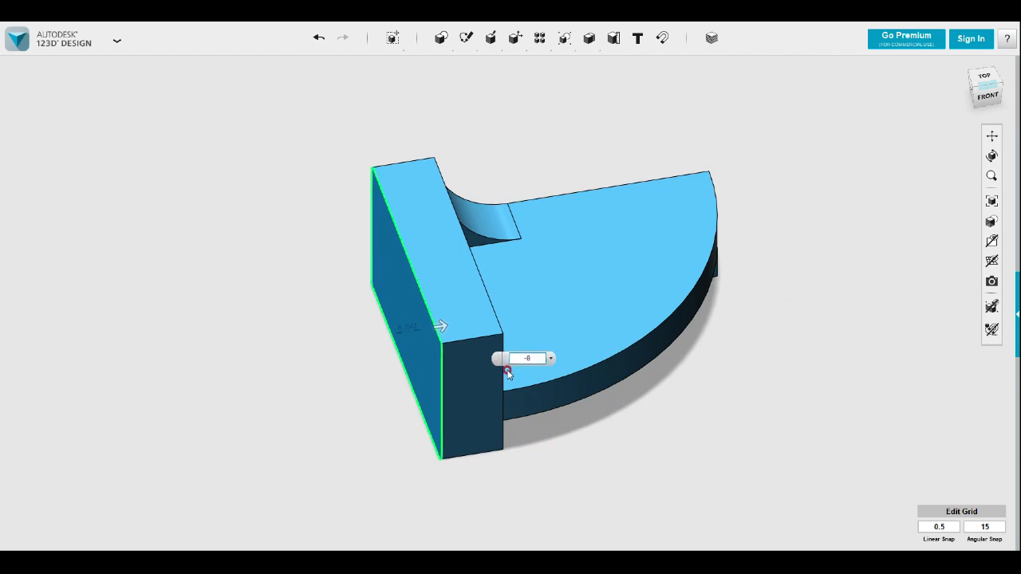
pyautogui.press('Return')
# Examine the finished solid from several sides, including the curved rib, the plate's top and the recess underneath
pyautogui.moveTo(542, 373); pyautogui.dragTo(659, 376, button='right')
pyautogui.click(811, 314)
pyautogui.moveTo(797, 319); pyautogui.dragTo(810, 319, button='right')
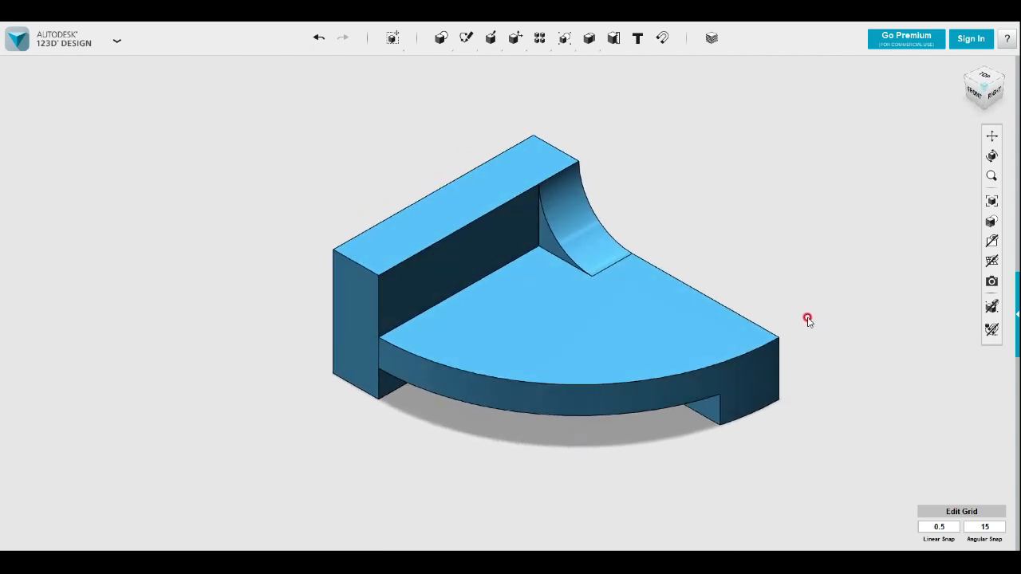
pyautogui.click(587, 206)
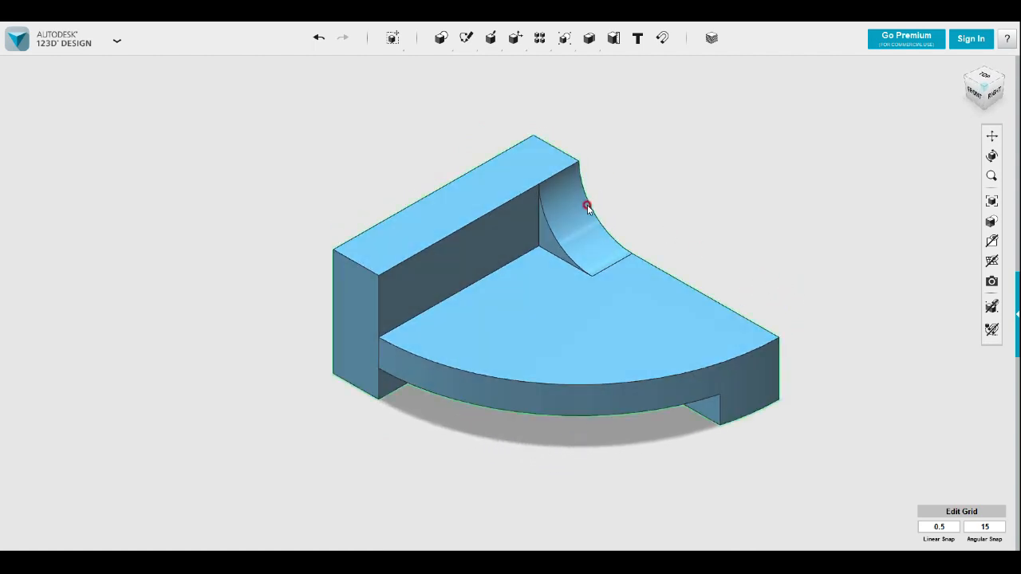
pyautogui.click(377, 112)
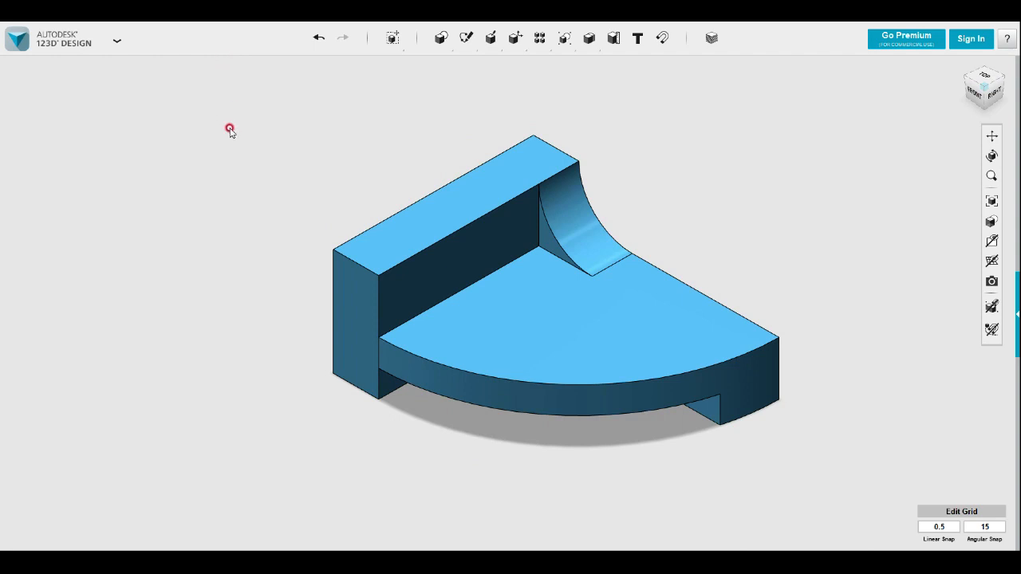
pyautogui.click(550, 267)
pyautogui.moveTo(550, 266); pyautogui.dragTo(700, 264, button='right')
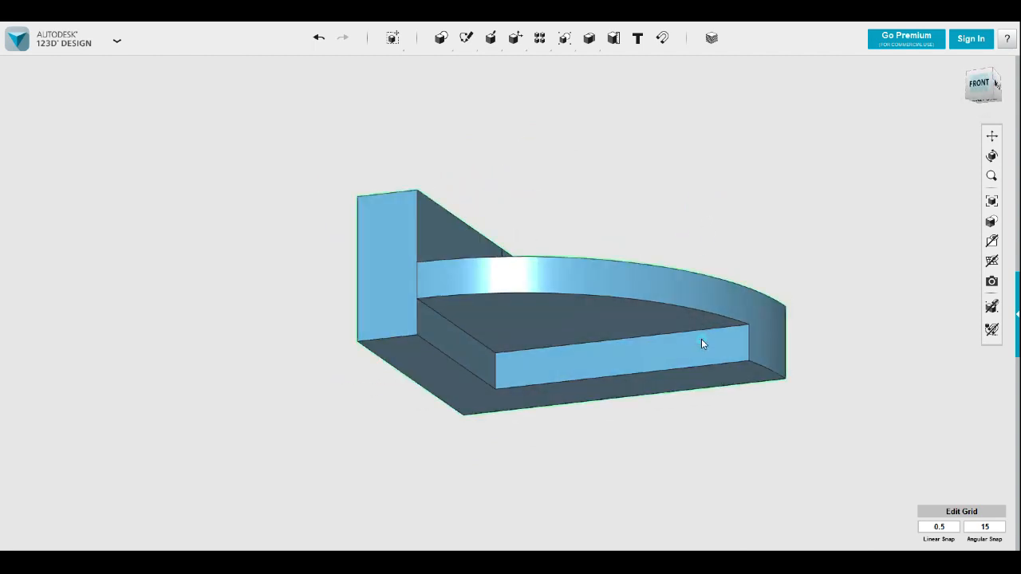
pyautogui.click(707, 358)
pyautogui.click(772, 409)
pyautogui.moveTo(705, 356); pyautogui.dragTo(715, 361)
pyautogui.click(754, 185)
pyautogui.moveTo(754, 185); pyautogui.dragTo(739, 221, button='right')
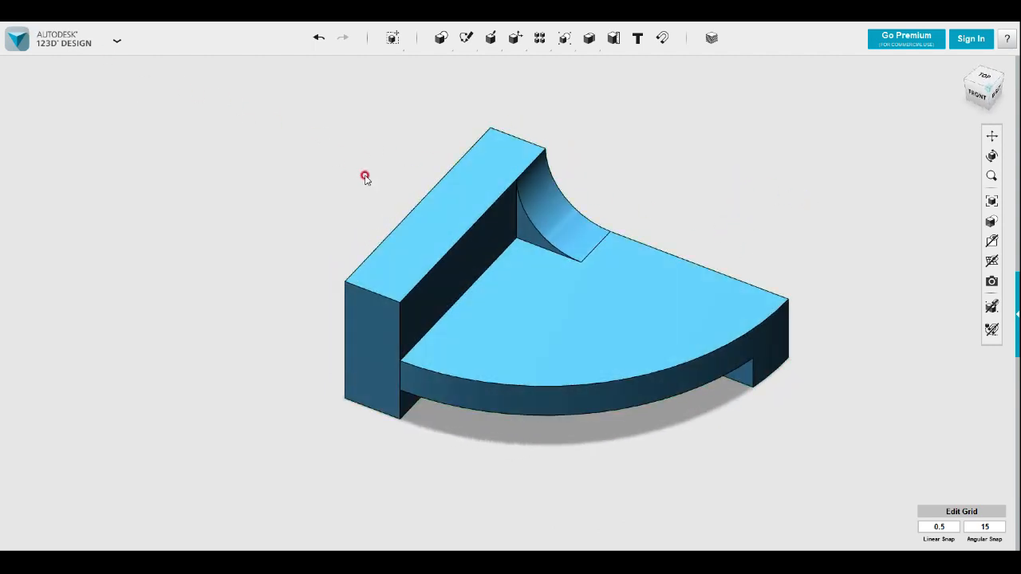
pyautogui.scroll(-2, 430, 212)
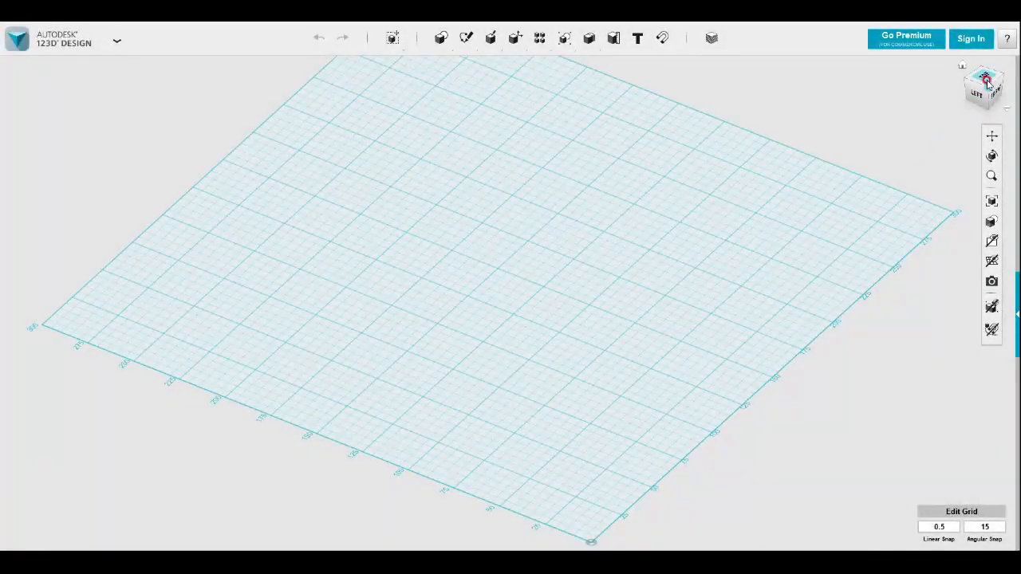
pyautogui.click(985, 80)
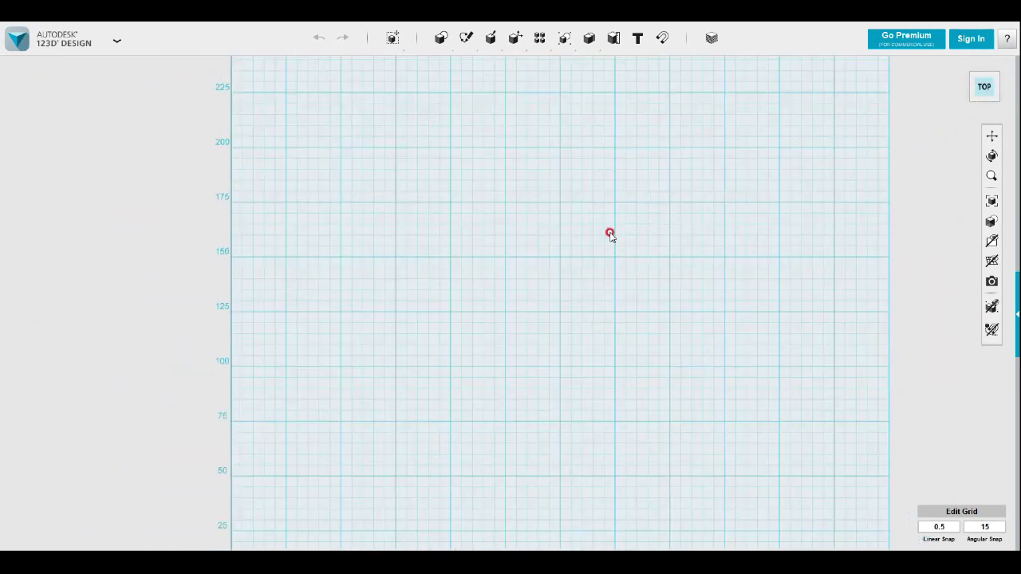
pyautogui.moveTo(441, 37)
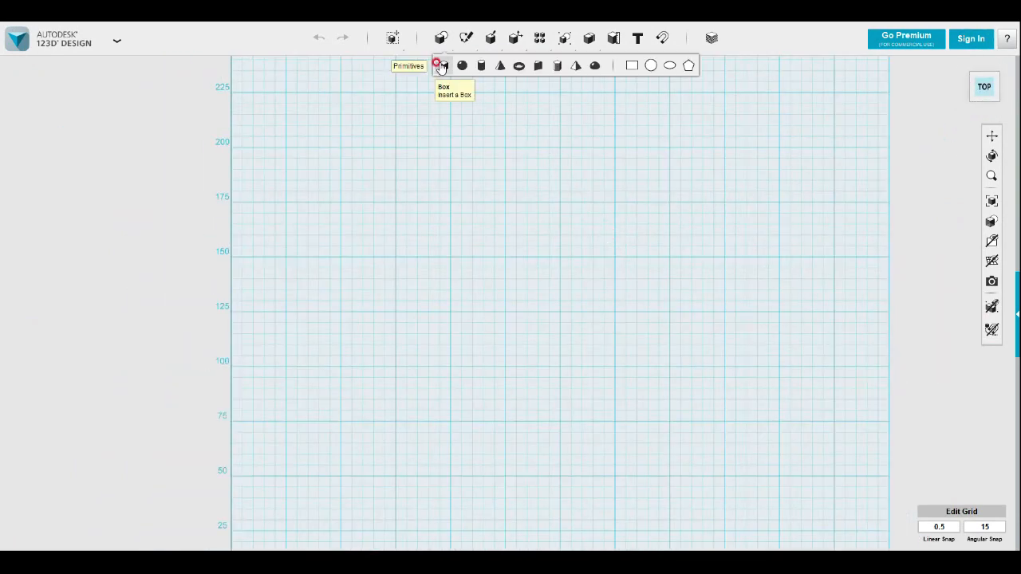
pyautogui.click(632, 65)
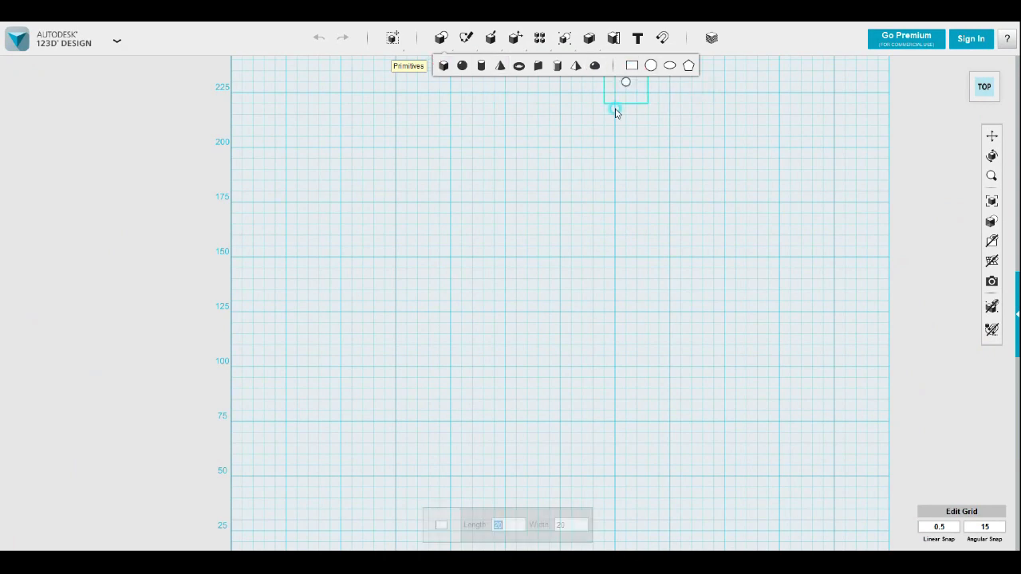
pyautogui.moveTo(467, 40)
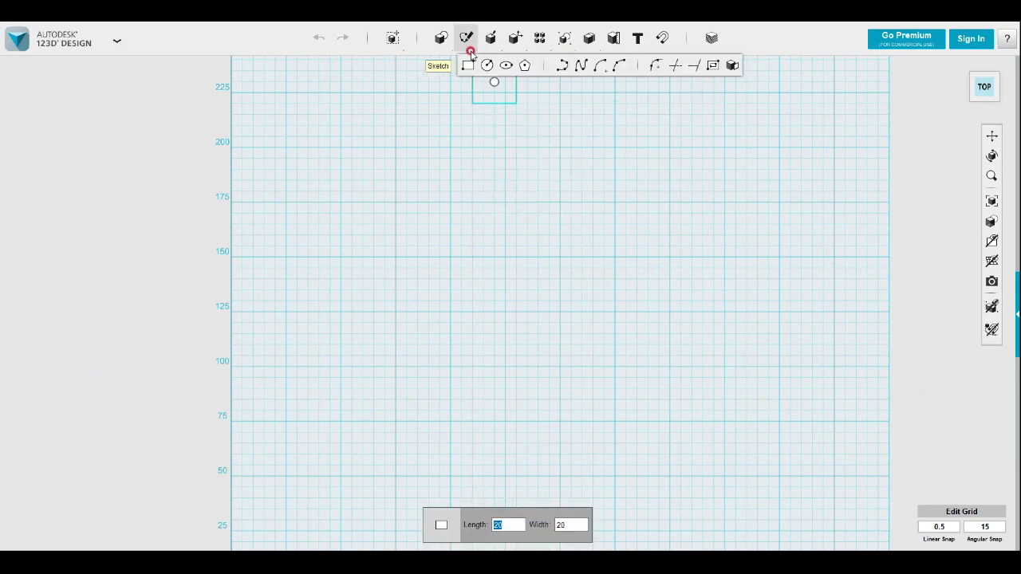
pyautogui.click(469, 67)
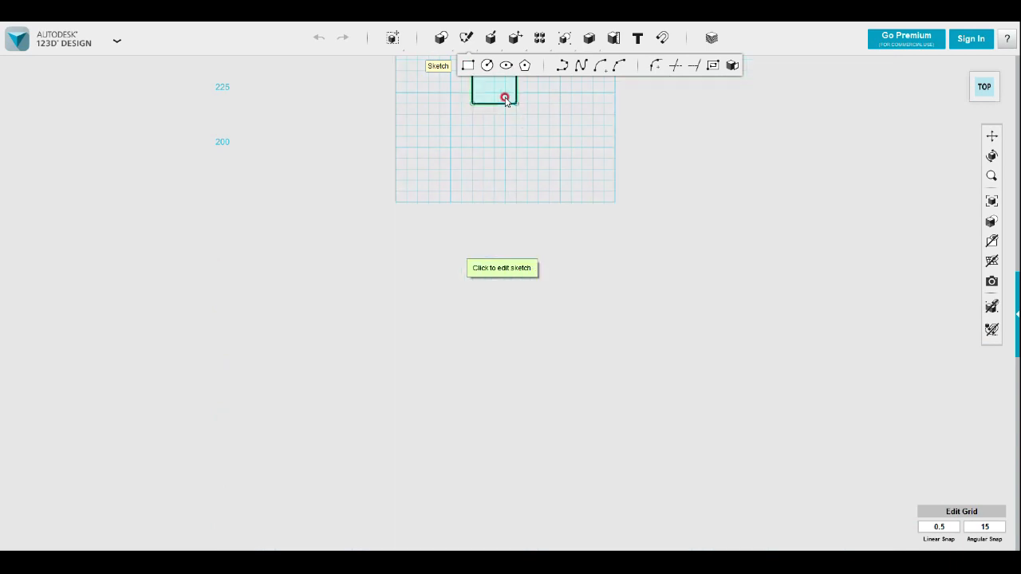
pyautogui.click(533, 124)
pyautogui.hotkey('ctrl', 'z')
# Sketch a 75 mm by 75 mm square on the grid
pyautogui.moveTo(468, 41)
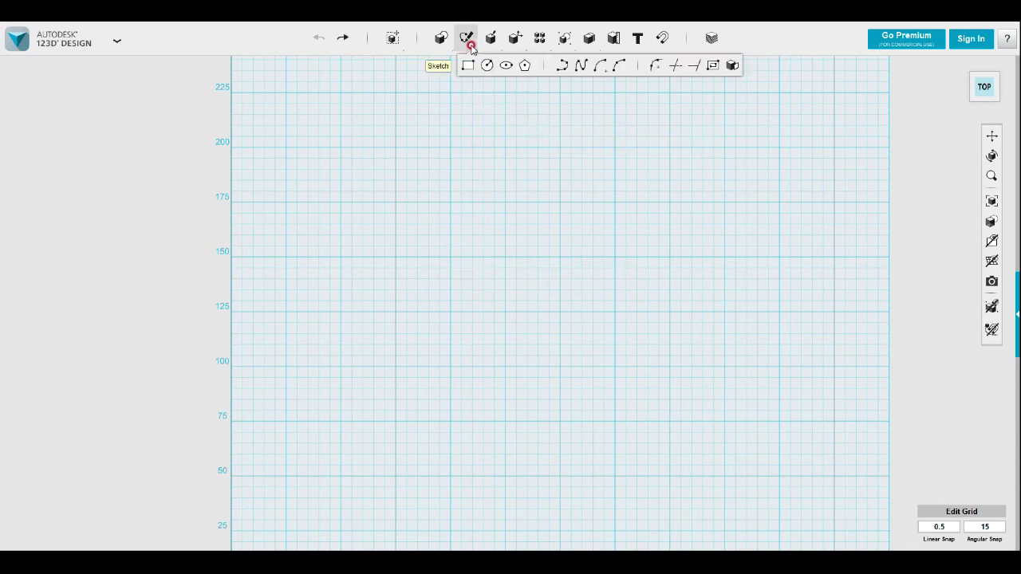
pyautogui.click(467, 67)
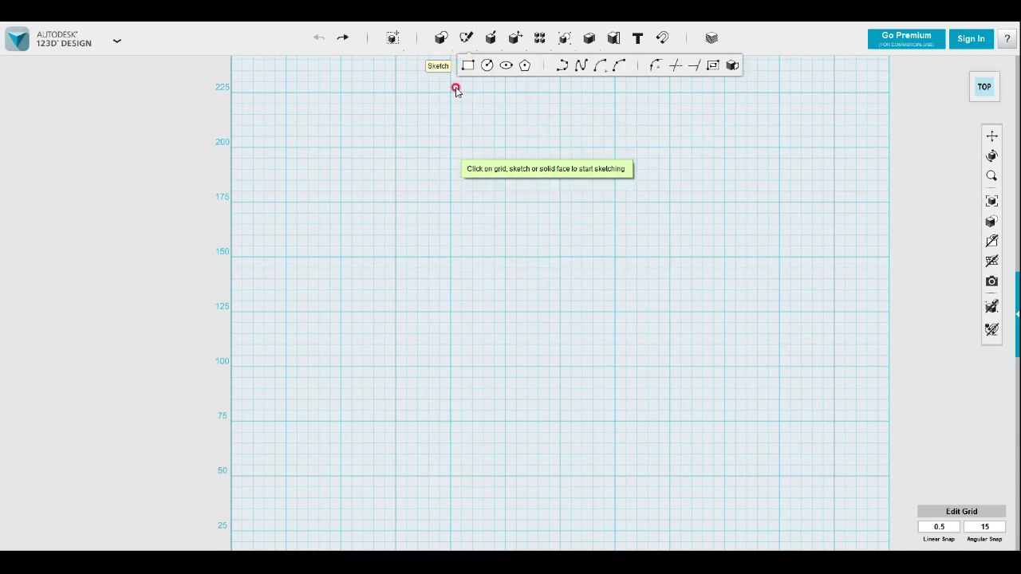
pyautogui.click(438, 159)
pyautogui.click(451, 147)
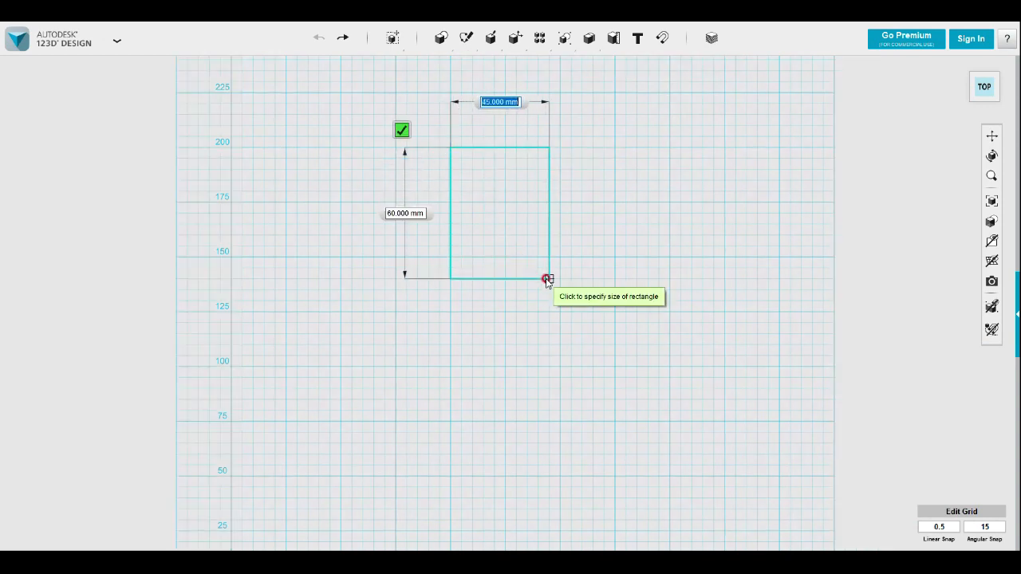
pyautogui.click(613, 312)
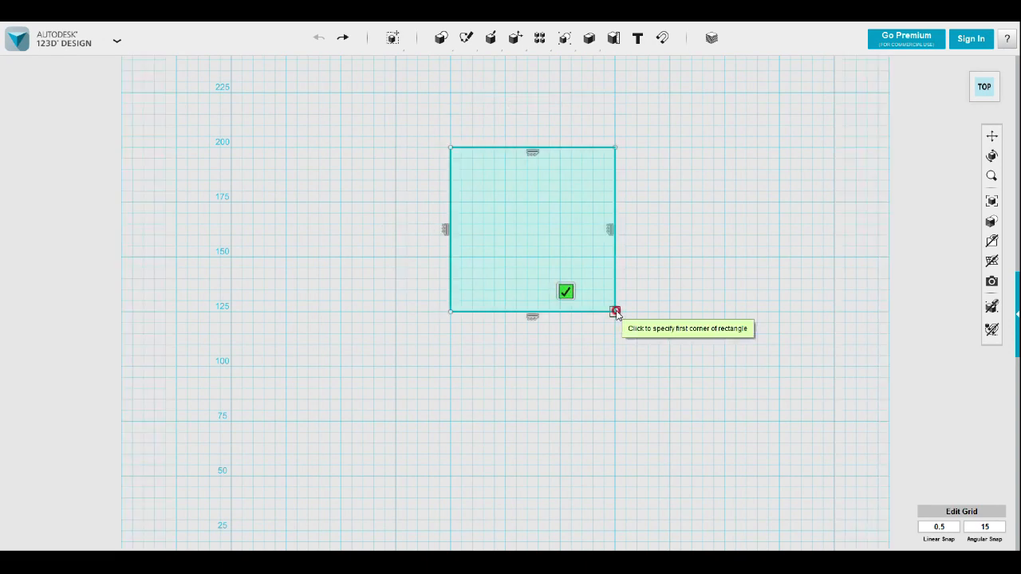
# Finish the sketch and extrude the square upward into a solid block
pyautogui.moveTo(647, 310); pyautogui.dragTo(626, 266, button='right')
pyautogui.click(608, 296)
pyautogui.moveTo(588, 346); pyautogui.dragTo(556, 325, button='right')
pyautogui.click(546, 337)
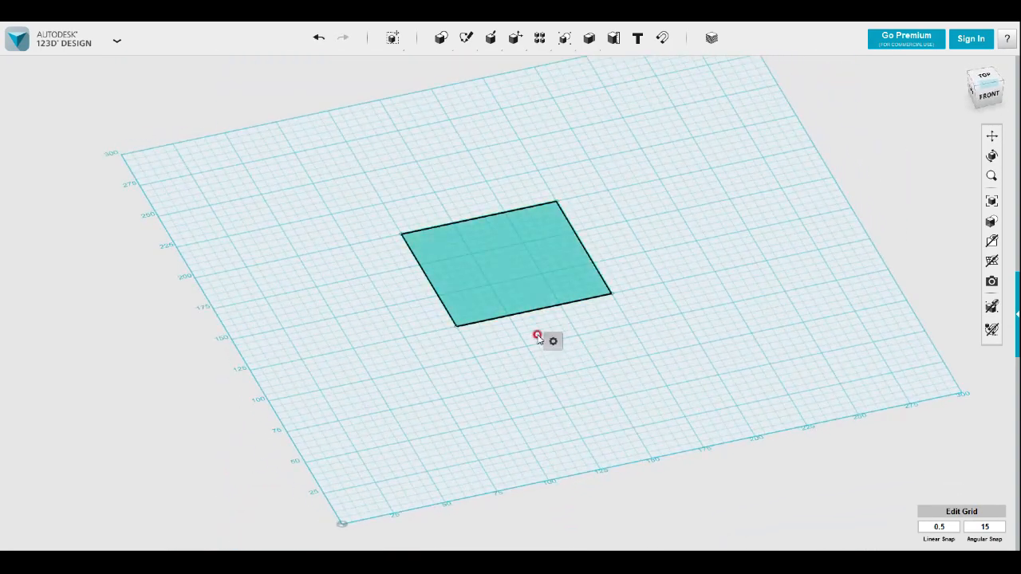
pyautogui.click(615, 342)
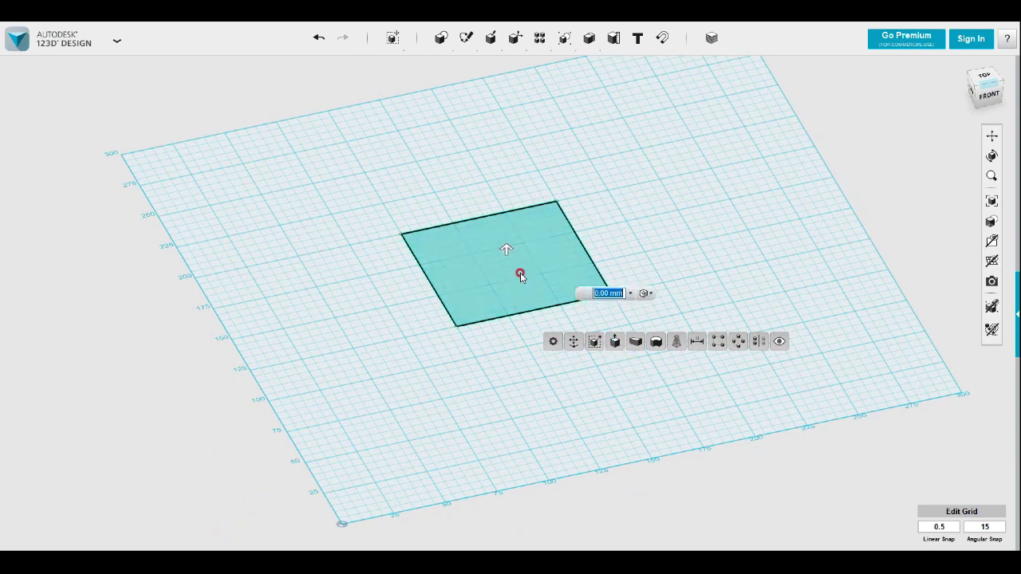
pyautogui.moveTo(506, 312); pyautogui.dragTo(505, 184)
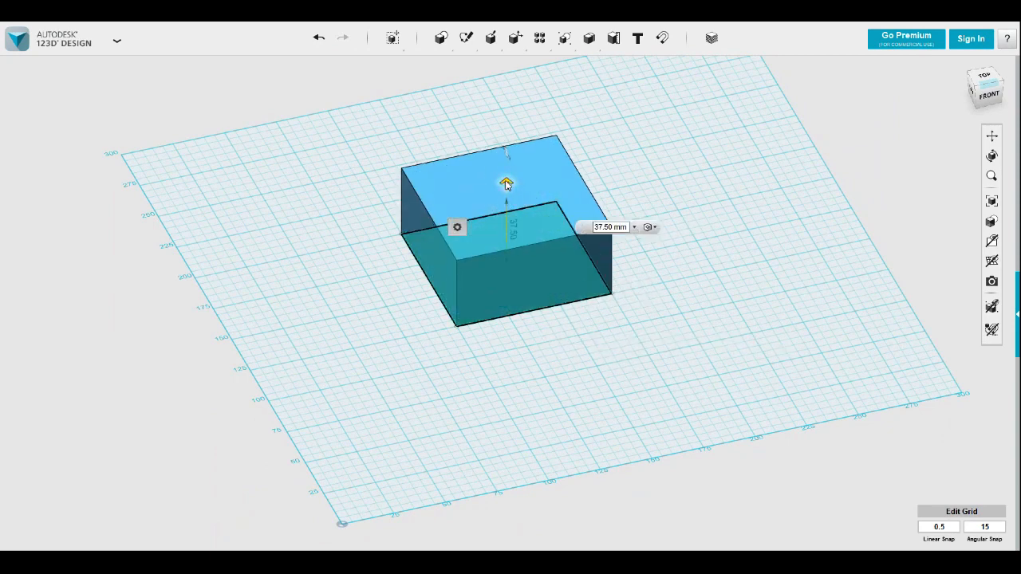
pyautogui.click(629, 227)
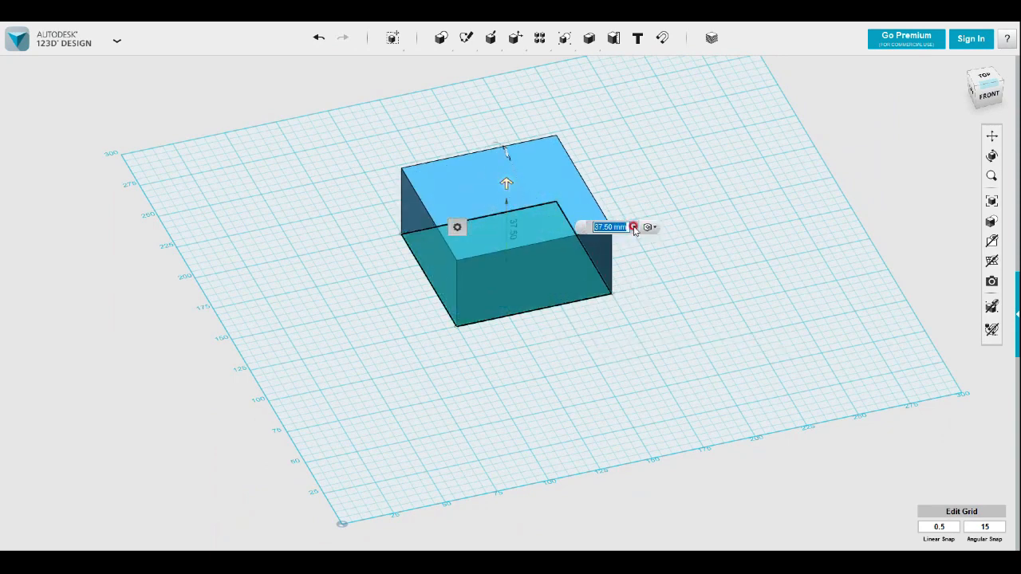
pyautogui.click(633, 232)
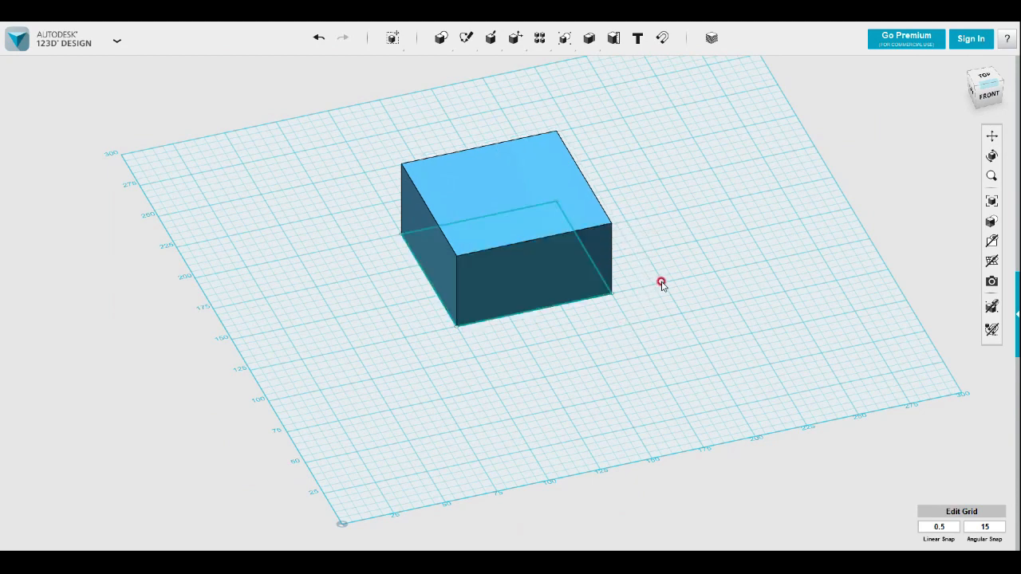
# Sketch a straight line about 93 mm long across the block's top face, from one corner to a point on the opposite side edge
pyautogui.moveTo(662, 284); pyautogui.dragTo(563, 142, button='right')
pyautogui.moveTo(466, 38)
pyautogui.click(563, 63)
pyautogui.click(568, 192)
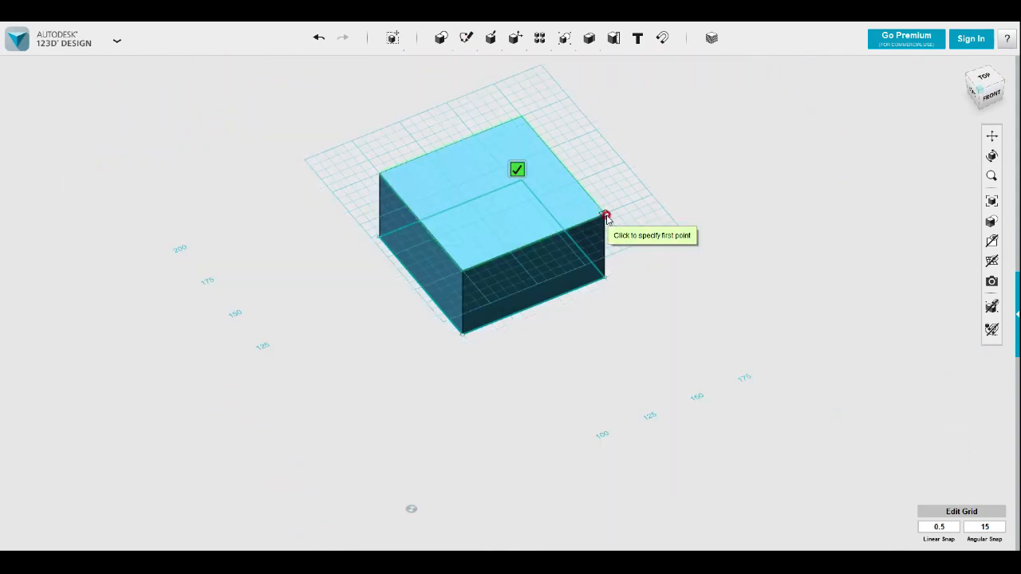
pyautogui.click(604, 216)
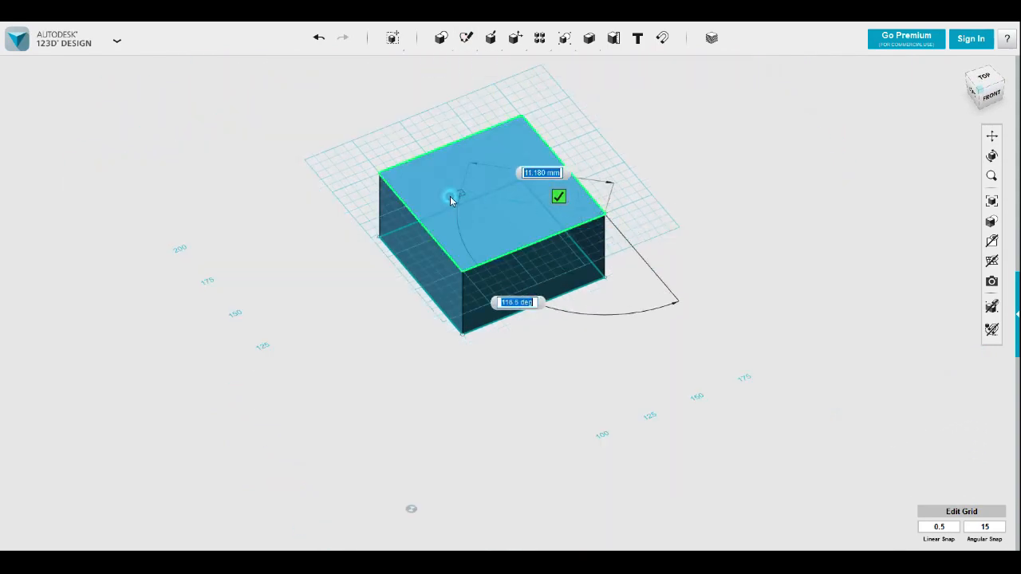
pyautogui.click(403, 205)
pyautogui.click(353, 182)
pyautogui.moveTo(609, 244)
pyautogui.mouseDown(button='right')
pyautogui.moveTo(595, 254)
pyautogui.moveTo(611, 258)
pyautogui.mouseUp(button='right')
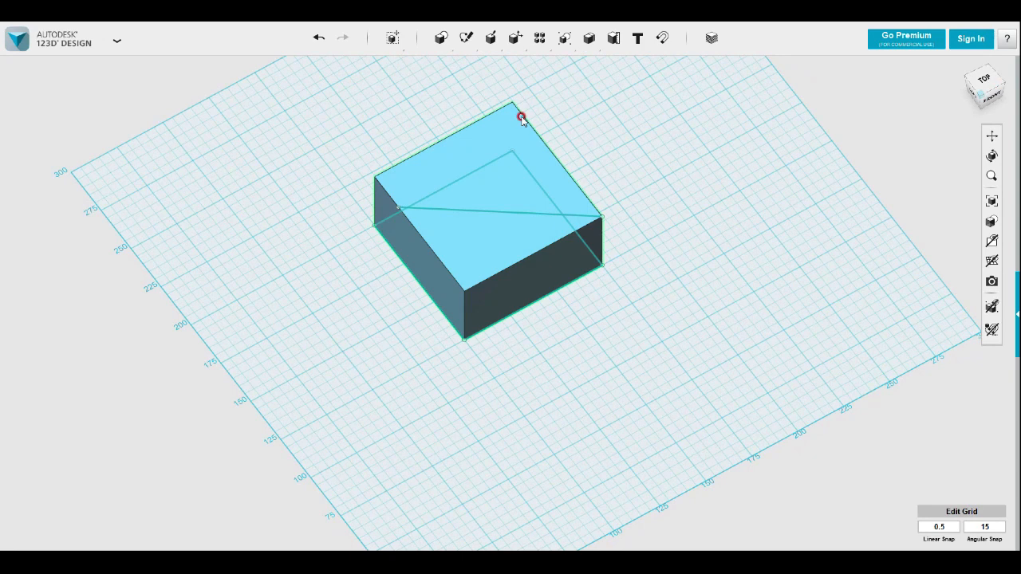
# Split the block's top face with Split Face, using the slanted line as the splitting entity
pyautogui.moveTo(456, 47)
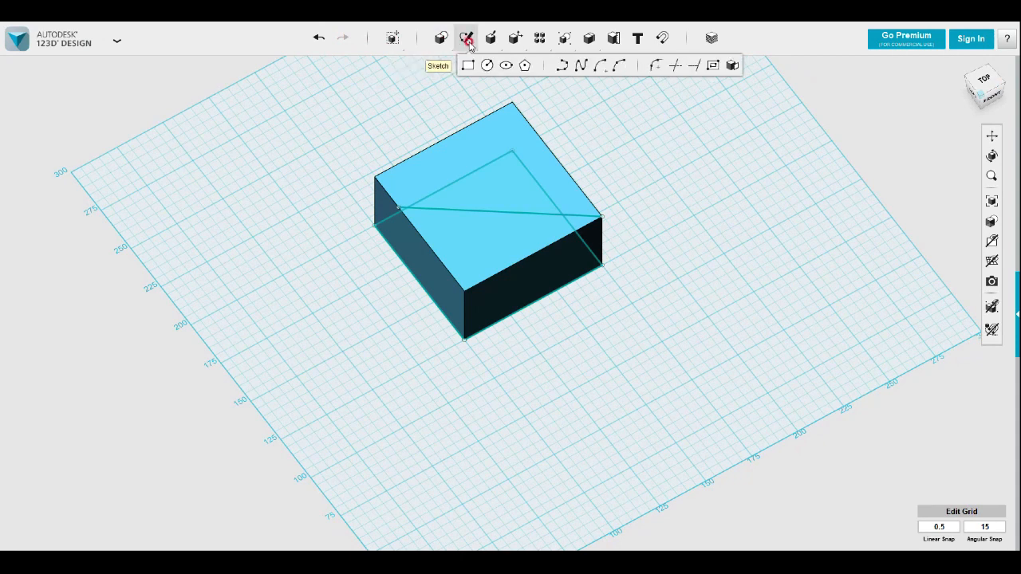
pyautogui.moveTo(516, 40)
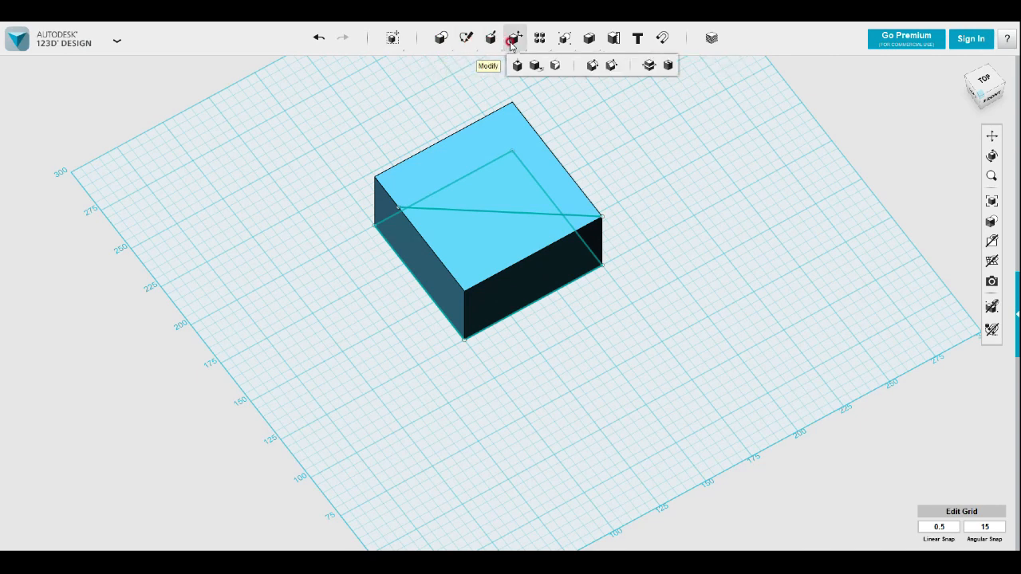
pyautogui.click(556, 65)
pyautogui.click(534, 154)
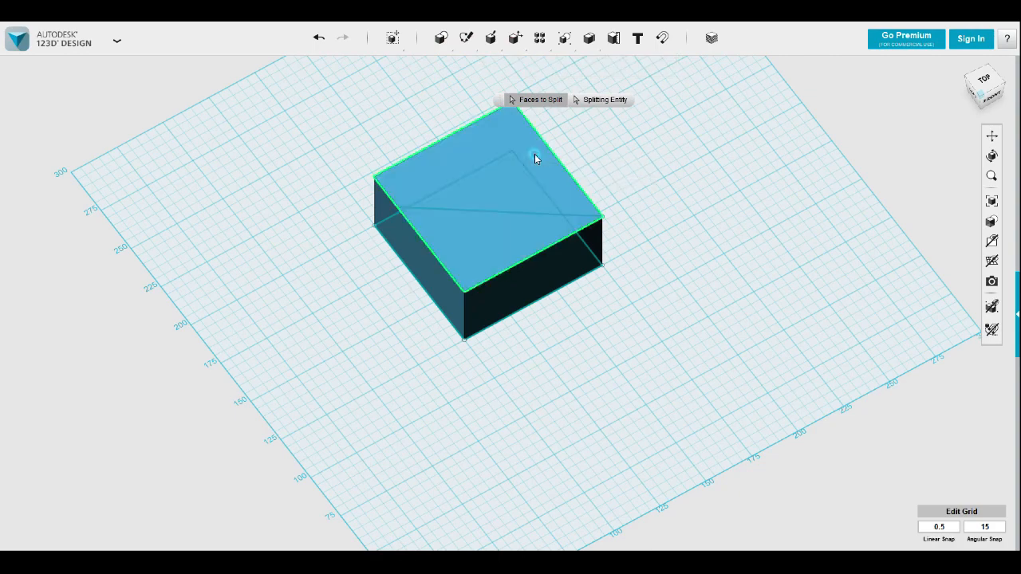
pyautogui.click(604, 102)
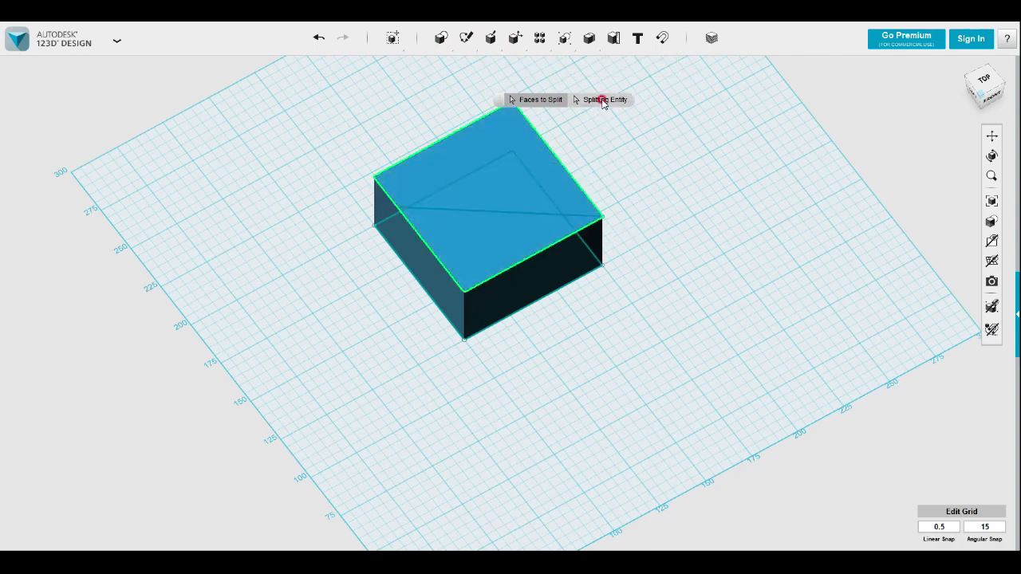
pyautogui.click(552, 214)
pyautogui.moveTo(700, 233); pyautogui.dragTo(678, 233, button='right')
pyautogui.click(716, 224)
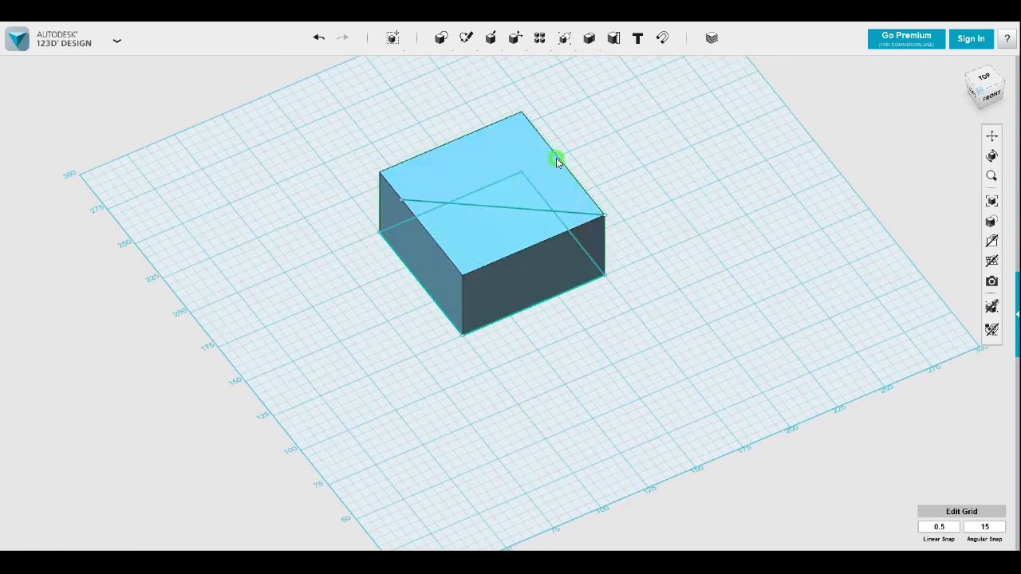
# Push the triangular part of the split top face down with Press/Pull to form a lower triangular step
pyautogui.click(484, 229)
pyautogui.click(485, 229)
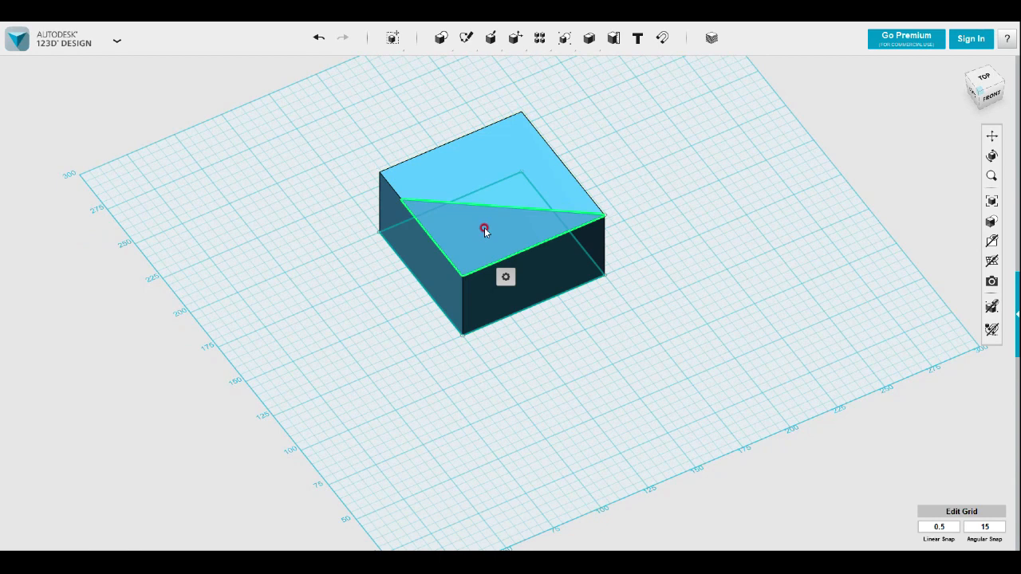
pyautogui.moveTo(506, 277)
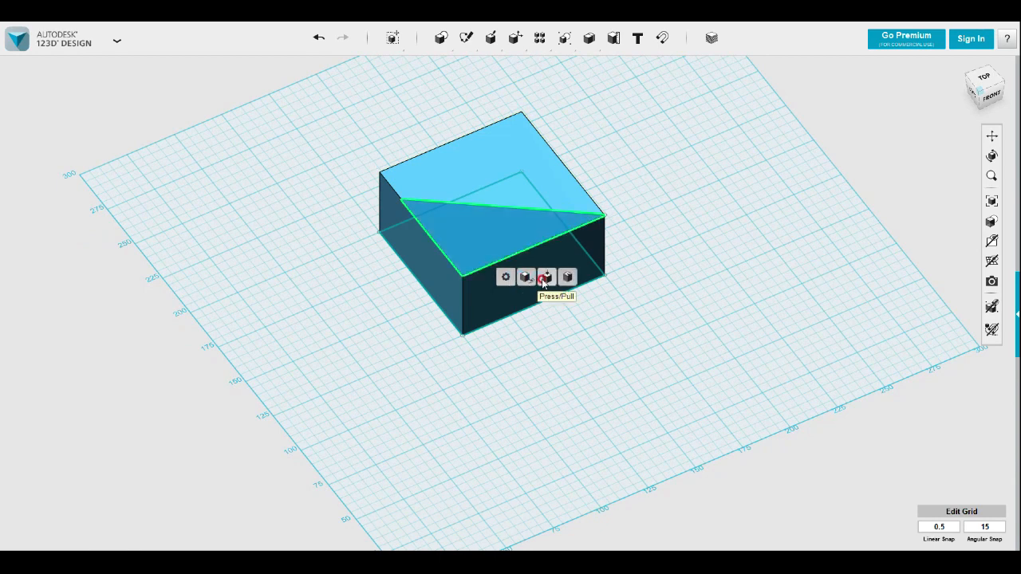
pyautogui.click(545, 278)
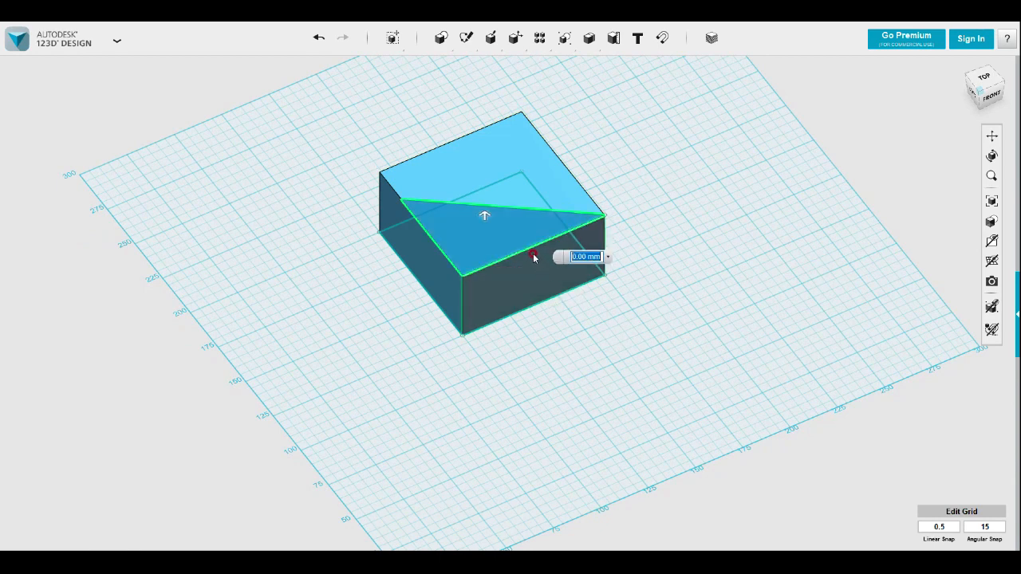
pyautogui.click(483, 219)
pyautogui.moveTo(483, 218); pyautogui.dragTo(482, 247)
pyautogui.click(519, 326)
# Hide the sketches so that only the stepped block is displayed on the grid
pyautogui.moveTo(521, 329)
pyautogui.mouseDown(button='right')
pyautogui.moveTo(560, 309)
pyautogui.moveTo(654, 315)
pyautogui.mouseUp(button='right')
pyautogui.moveTo(992, 241)
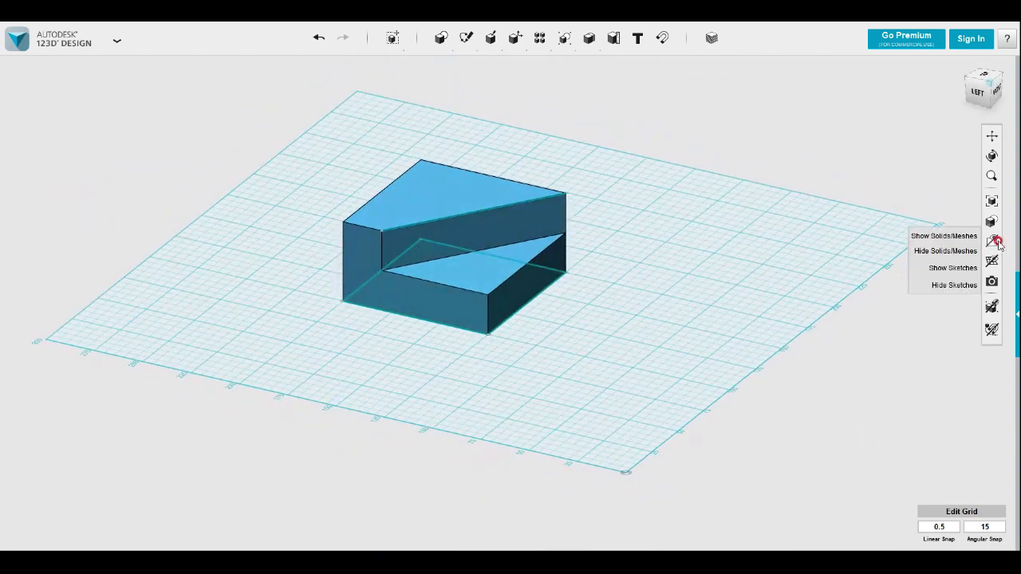
pyautogui.click(941, 287)
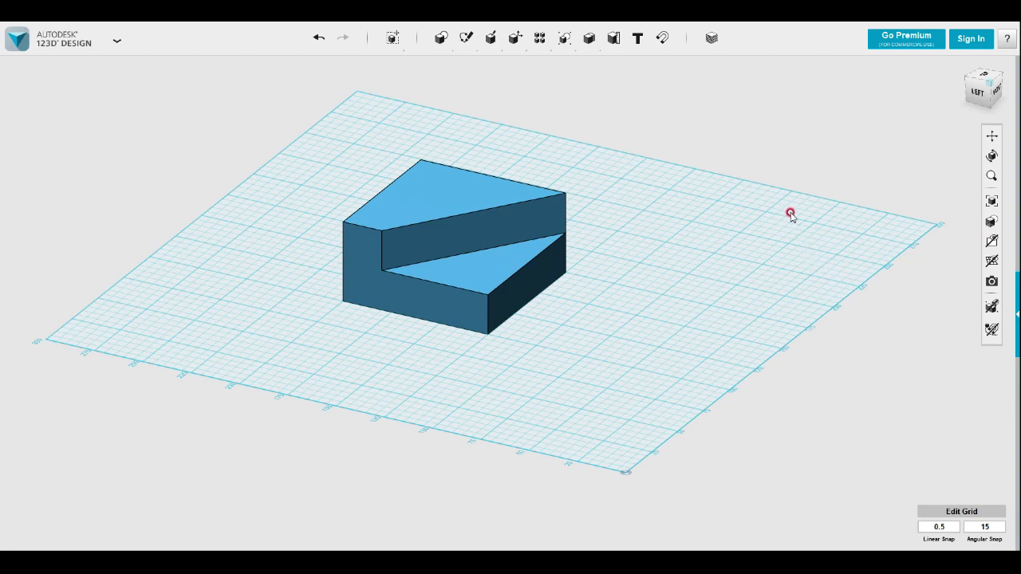
# Sketch two concentric circles, 40 mm and about 20 mm in diameter, centred 25 mm from both edges of the upper face's back-left corner
pyautogui.moveTo(780, 209); pyautogui.dragTo(683, 245, button='right')
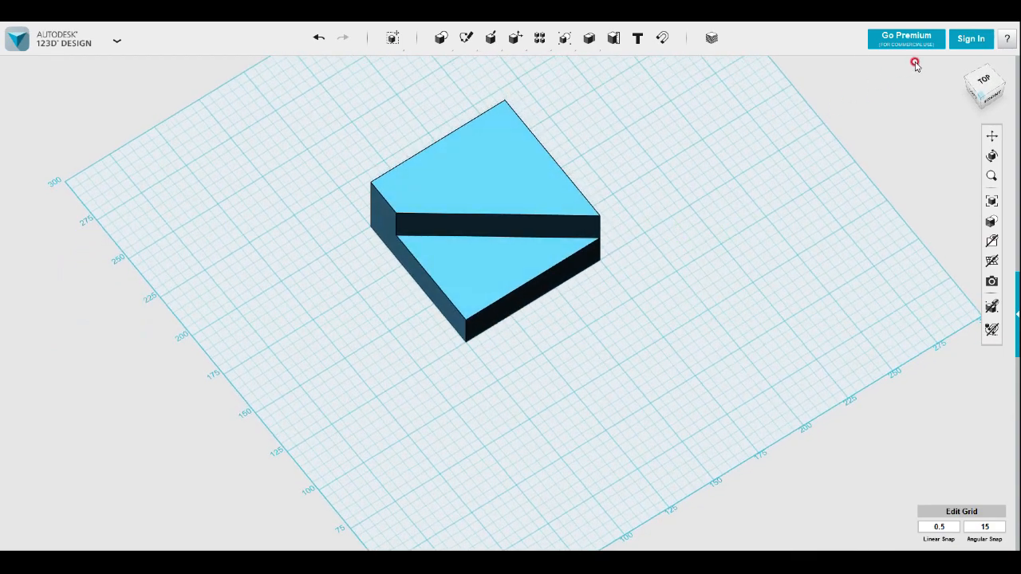
pyautogui.click(985, 80)
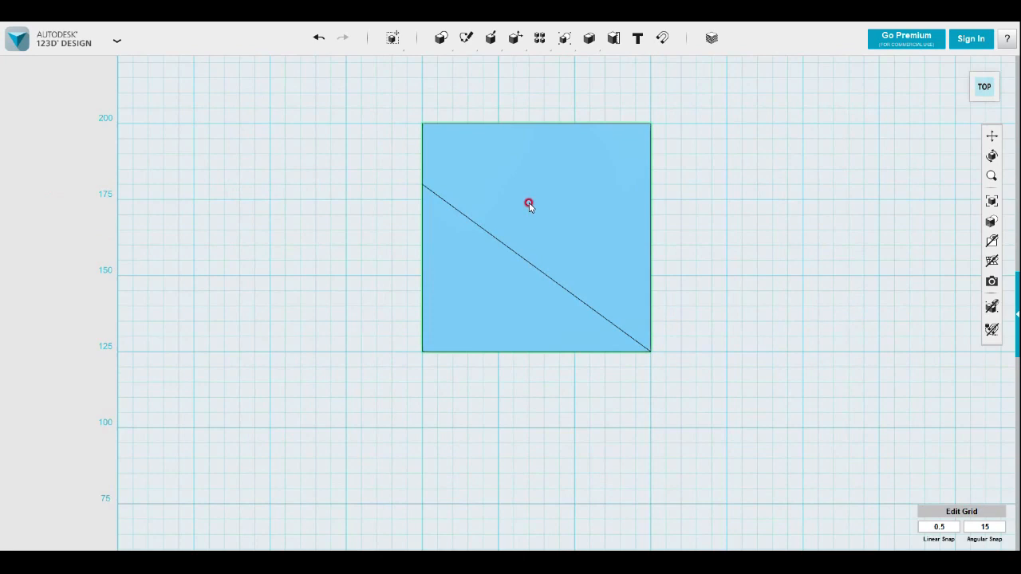
pyautogui.moveTo(466, 40)
pyautogui.click(487, 67)
pyautogui.click(515, 211)
pyautogui.click(499, 202)
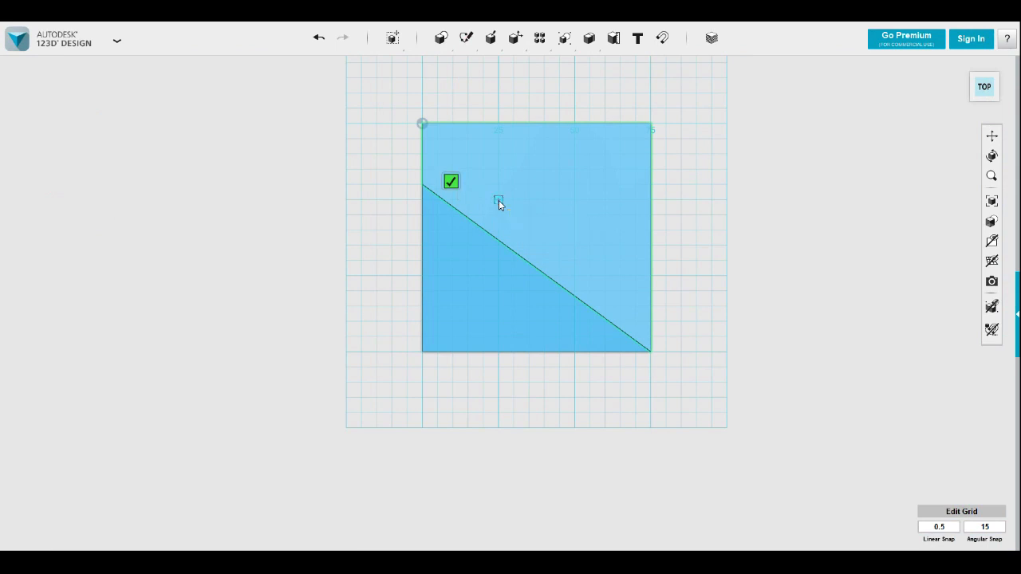
pyautogui.click(497, 144)
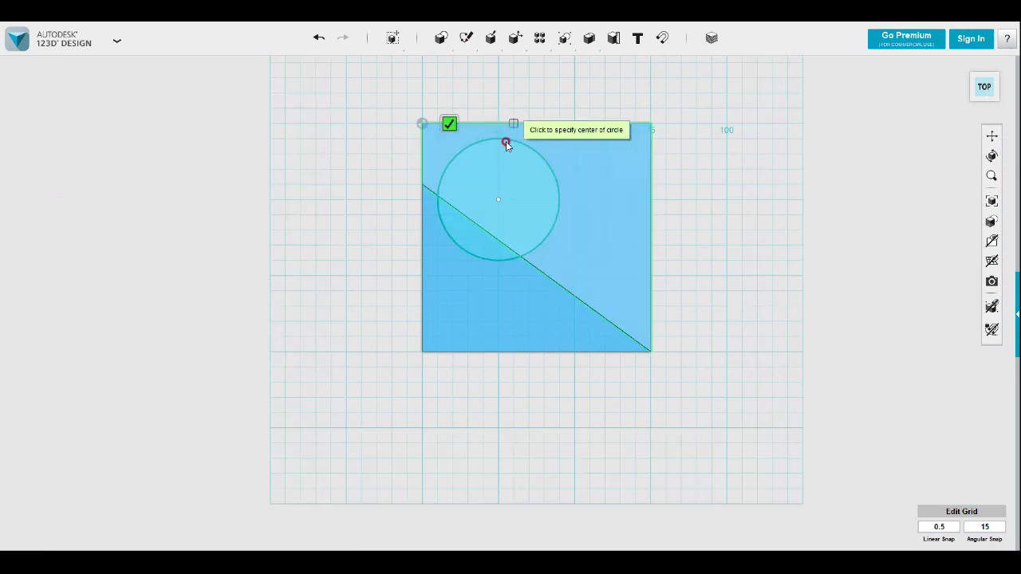
pyautogui.click(498, 203)
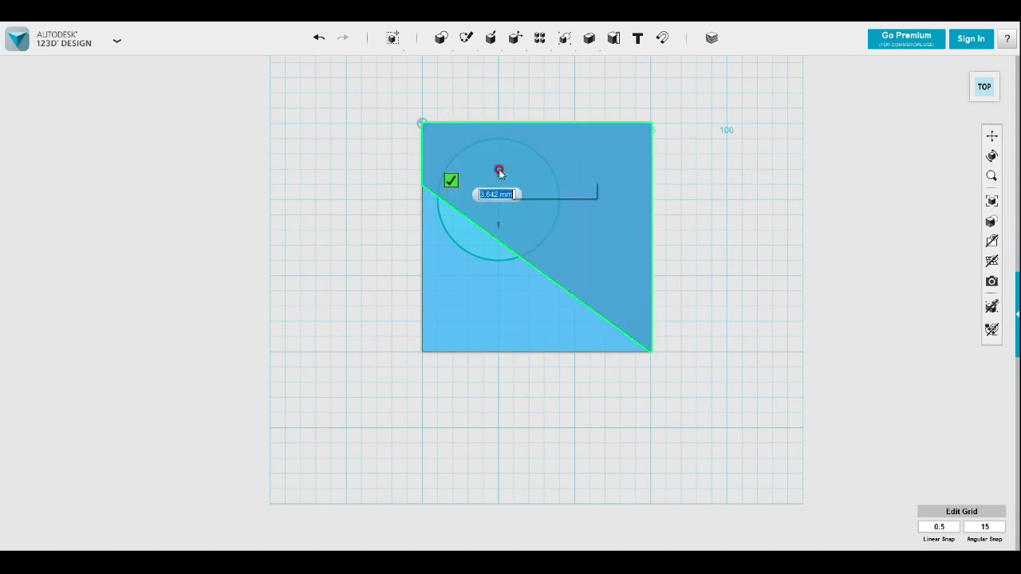
pyautogui.click(499, 170)
pyautogui.moveTo(775, 275); pyautogui.dragTo(763, 258, button='right')
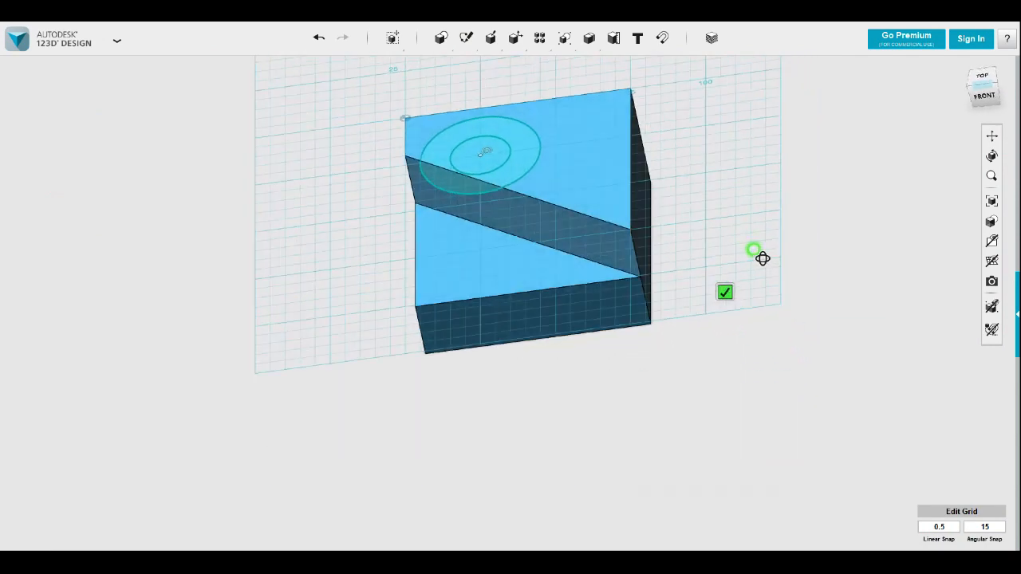
pyautogui.click(724, 292)
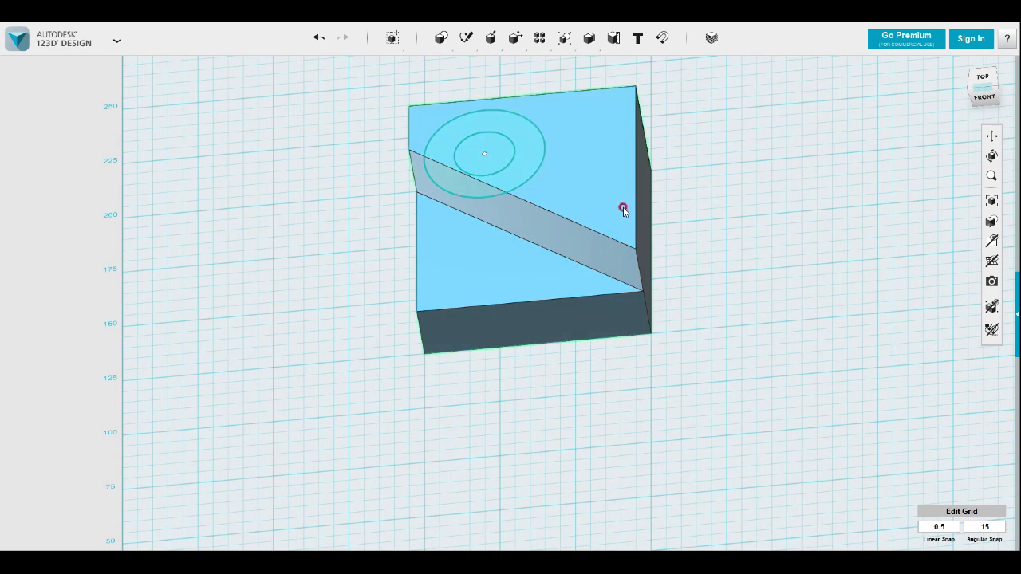
# Extrude both circle regions down to the level of the lower triangular step, cutting a round pocket into the block
pyautogui.click(532, 167)
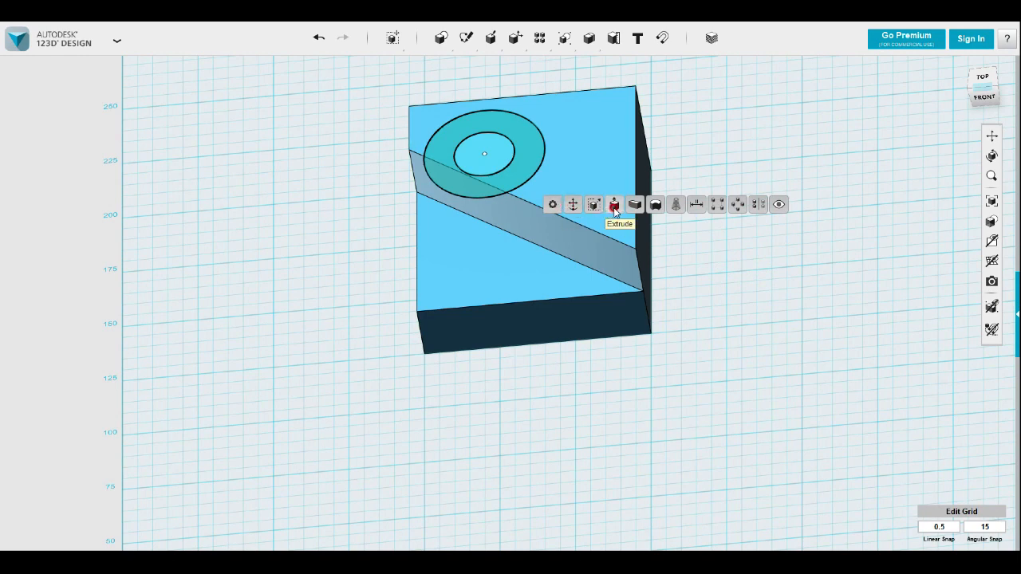
pyautogui.click(507, 166)
pyautogui.moveTo(524, 209)
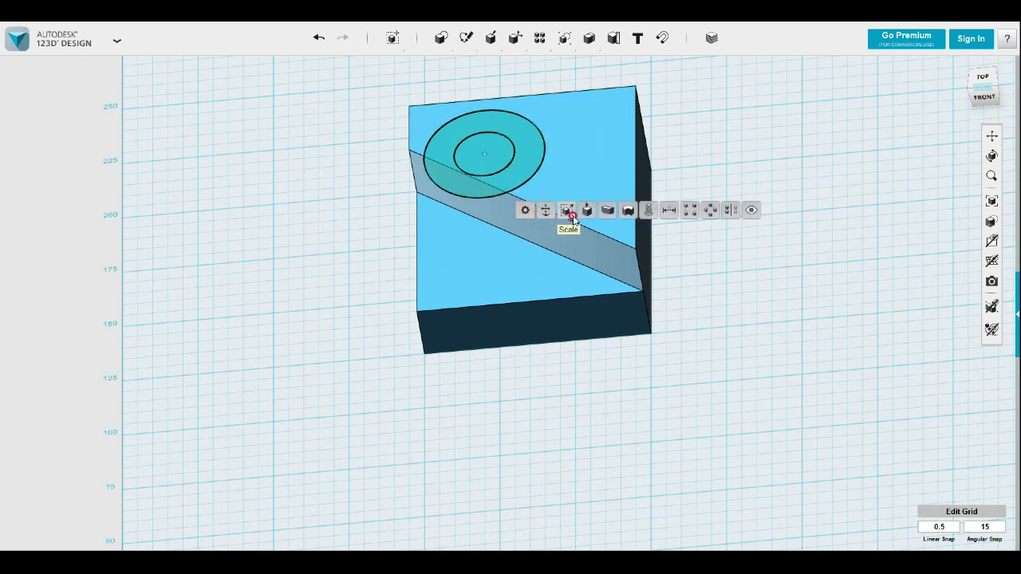
pyautogui.click(587, 210)
pyautogui.moveTo(482, 146); pyautogui.dragTo(483, 175)
pyautogui.click(730, 263)
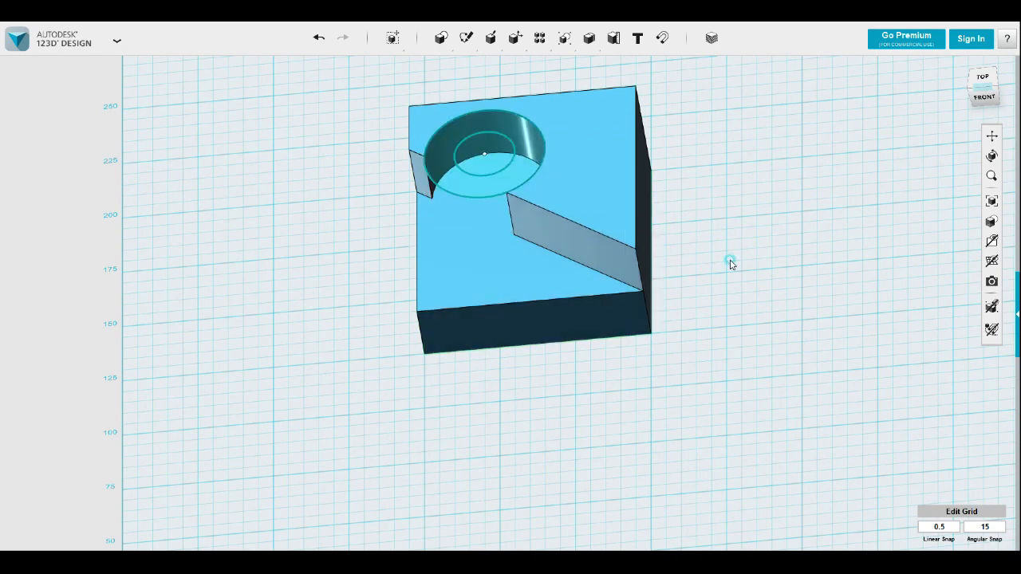
# Extrude the inner circle down past the block's underside to cut a through hole in the pocket floor
pyautogui.moveTo(726, 265)
pyautogui.mouseDown(button='right')
pyautogui.moveTo(699, 290)
pyautogui.moveTo(722, 313)
pyautogui.mouseUp(button='right')
pyautogui.click(469, 168)
pyautogui.click(469, 169)
pyautogui.click(491, 217)
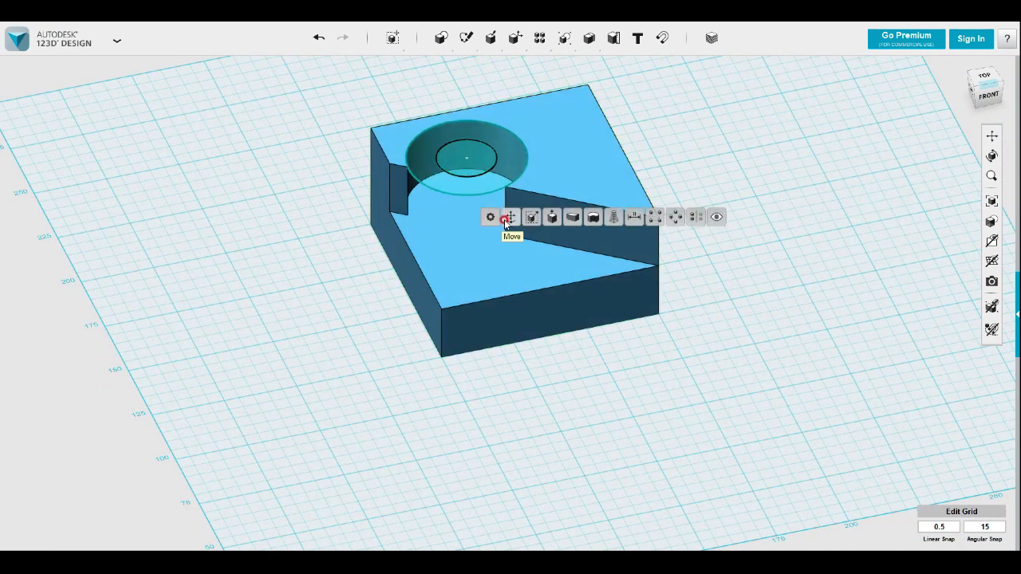
pyautogui.click(551, 217)
pyautogui.moveTo(467, 145); pyautogui.dragTo(464, 338)
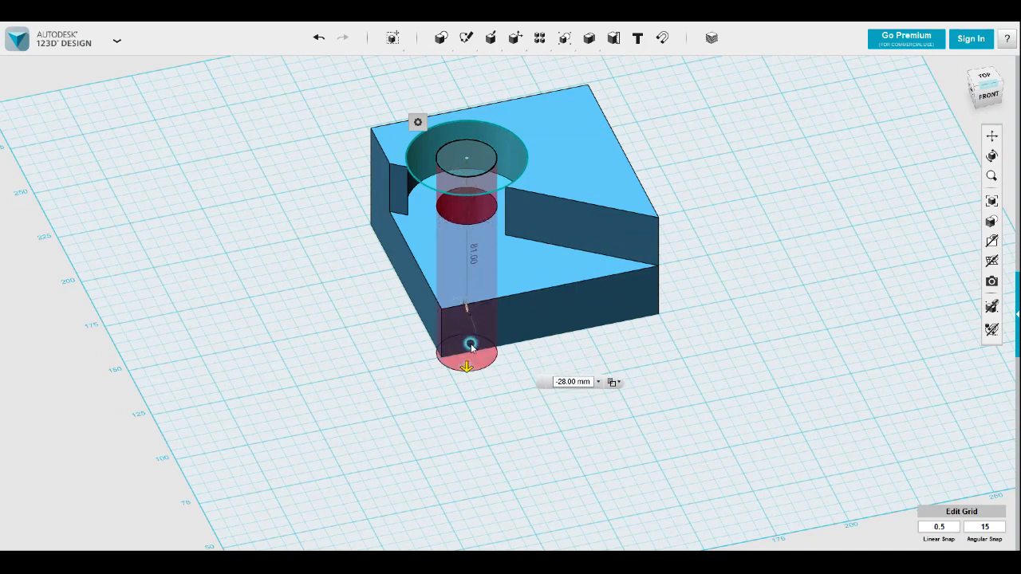
pyautogui.click(595, 403)
# Hide the circle sketches and the grid, and turn the finished solid to a corner view
pyautogui.moveTo(672, 404); pyautogui.dragTo(908, 285, button='right')
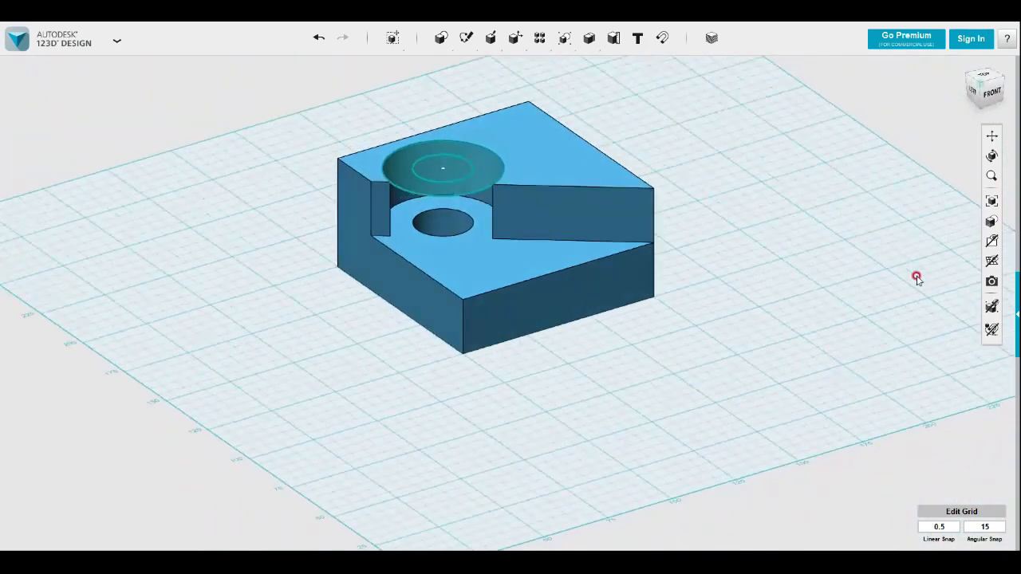
pyautogui.moveTo(990, 241)
pyautogui.click(945, 285)
pyautogui.moveTo(758, 263)
pyautogui.mouseDown(button='right')
pyautogui.moveTo(727, 284)
pyautogui.moveTo(740, 273)
pyautogui.mouseUp(button='right')
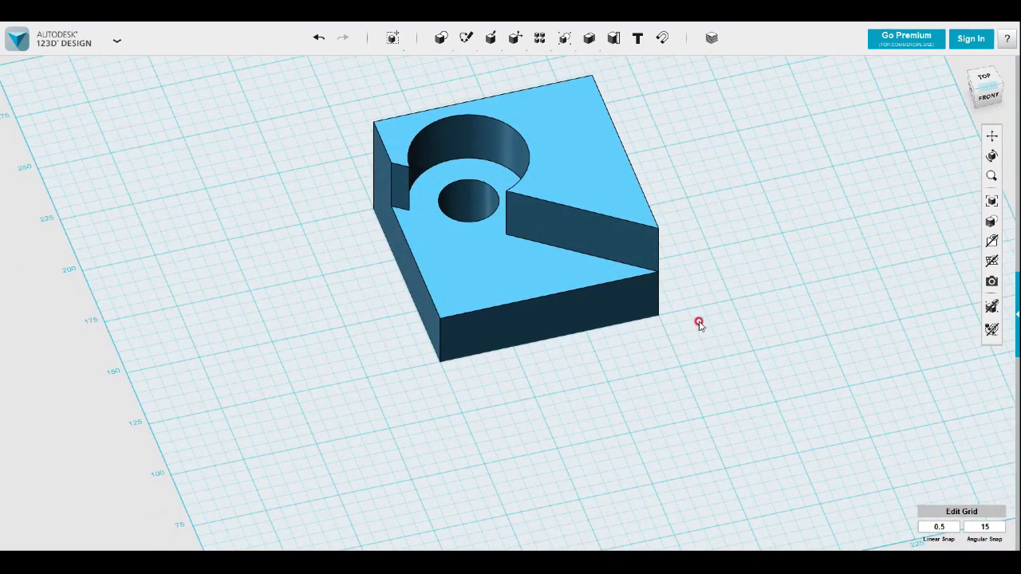
pyautogui.click(987, 264)
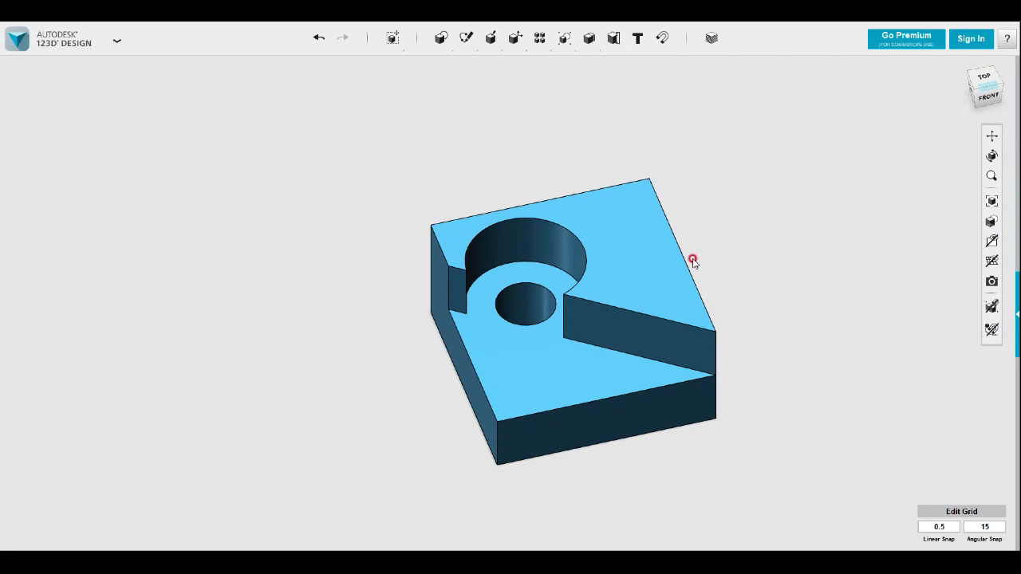
pyautogui.moveTo(666, 248); pyautogui.dragTo(793, 283, button='right')
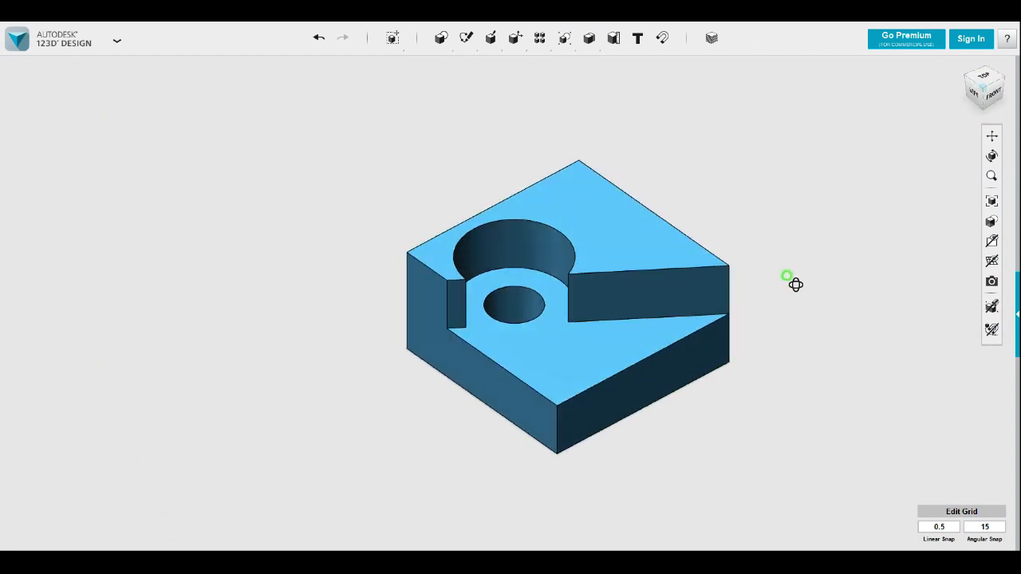
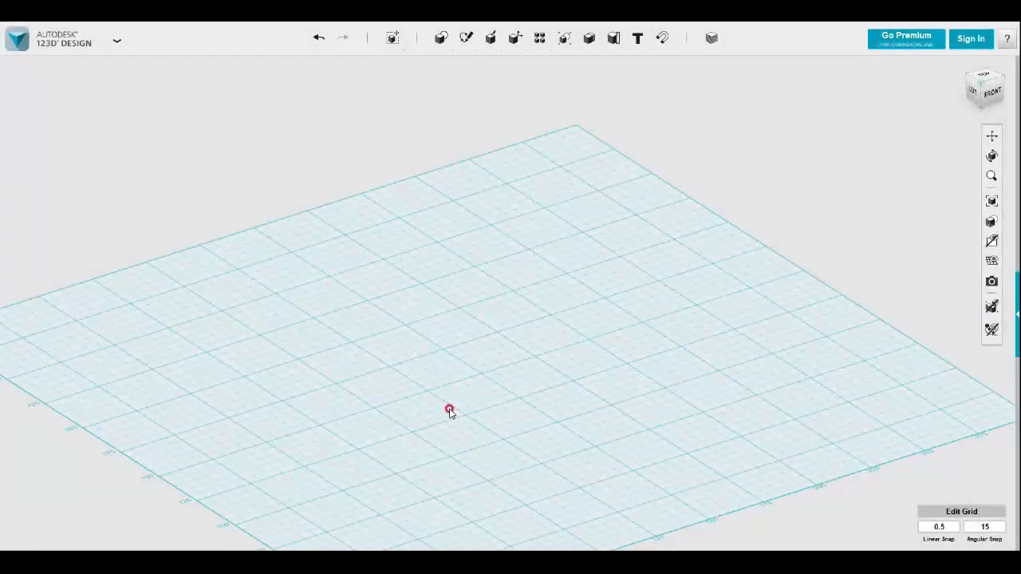
# Sketch a 50 mm by 50 mm square on the ground plane as the base of a new solid
pyautogui.moveTo(467, 40)
pyautogui.click(467, 65)
pyautogui.click(426, 383)
pyautogui.click(430, 391)
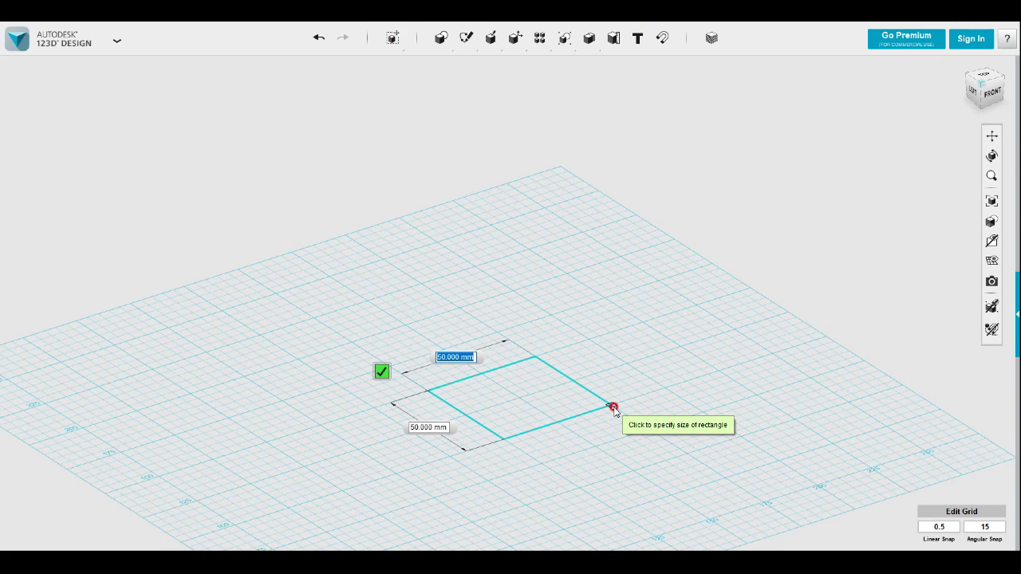
pyautogui.click(612, 409)
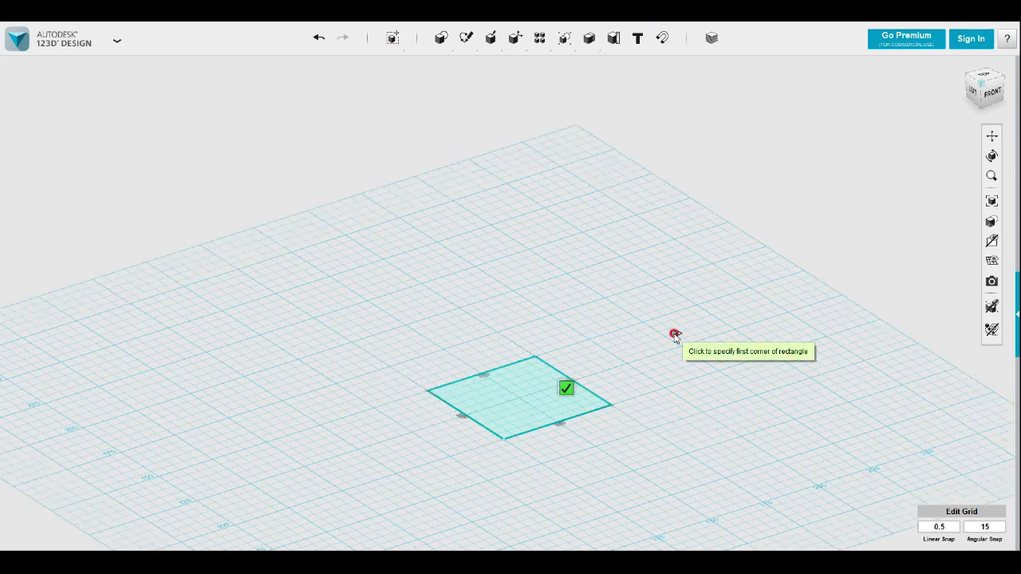
pyautogui.press('Escape')
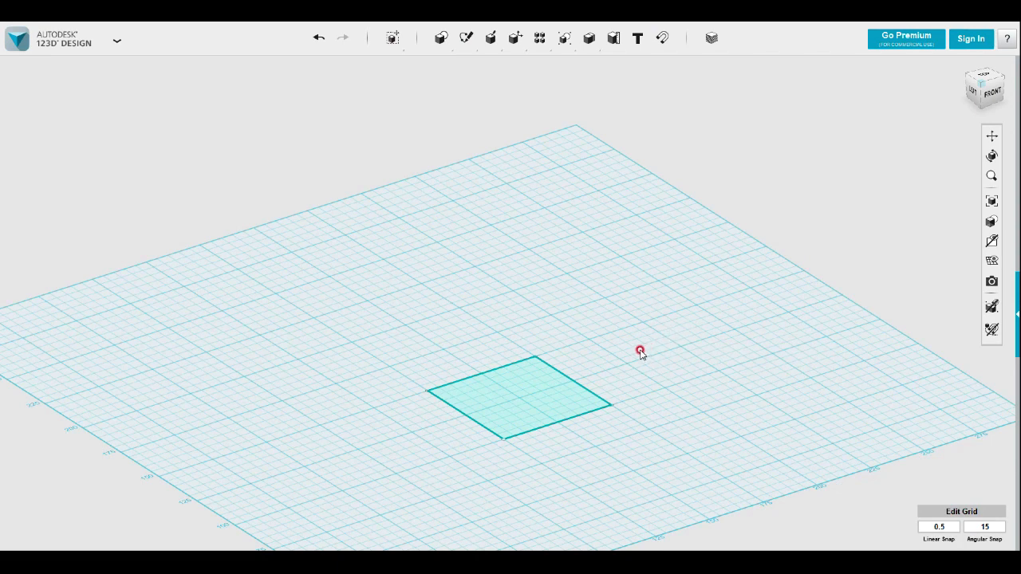
# Extrude the square base sketch 40 mm upward into a block
pyautogui.click(527, 396)
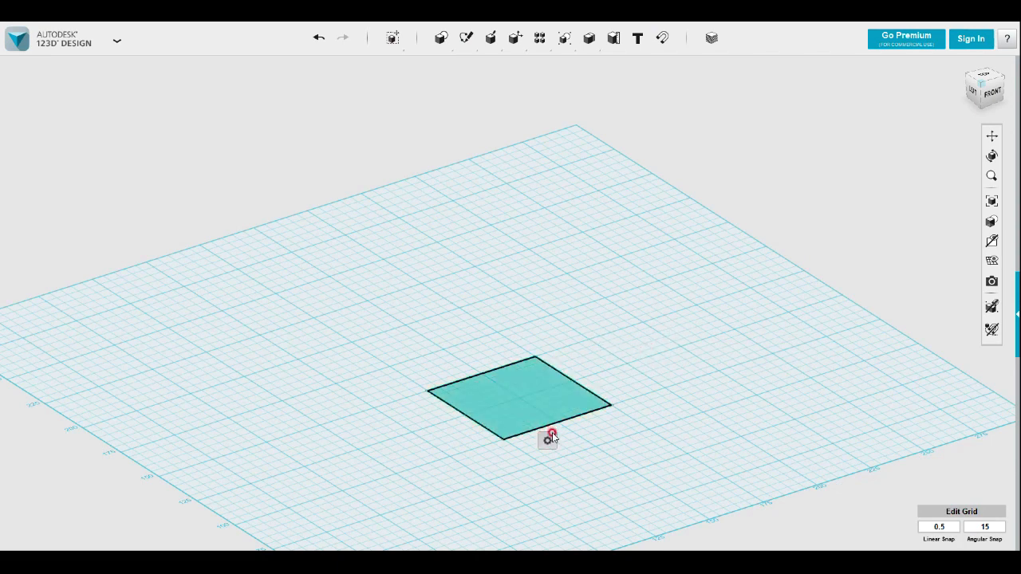
pyautogui.moveTo(549, 443)
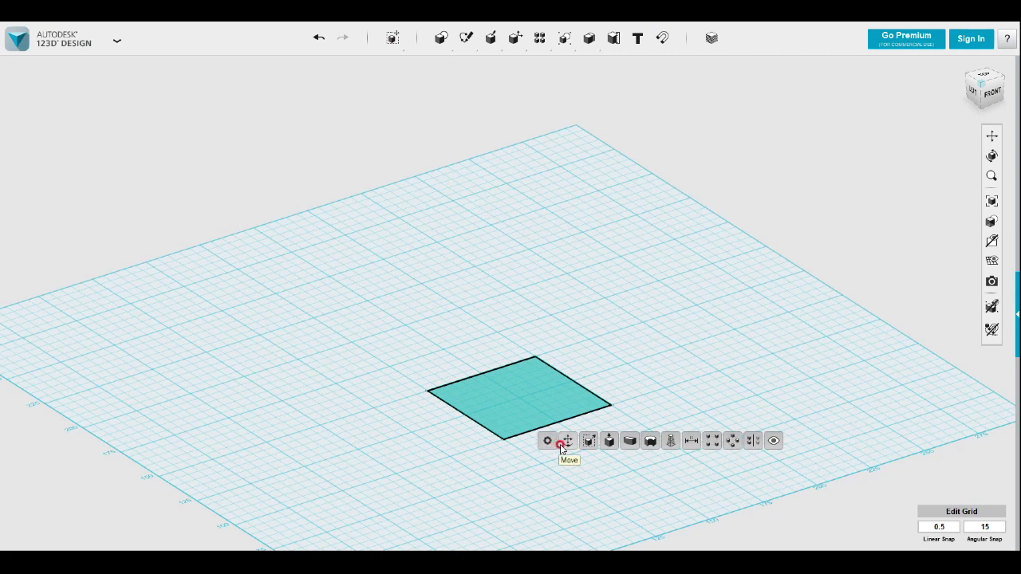
pyautogui.click(611, 443)
pyautogui.moveTo(520, 382); pyautogui.dragTo(518, 289)
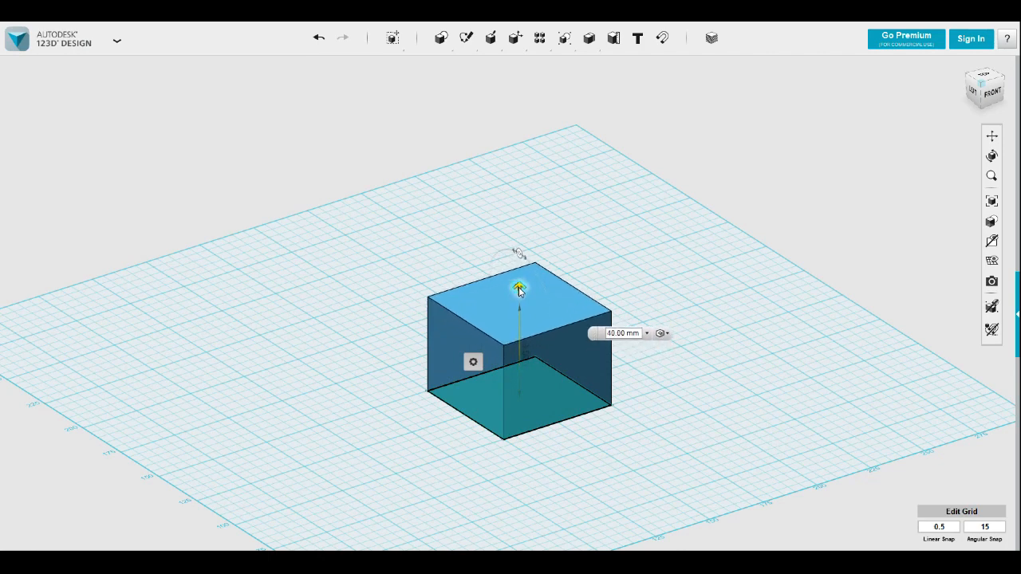
pyautogui.click(636, 437)
# Sketch a rectangle on the ground plane against the full base edge of the block's back face
pyautogui.moveTo(546, 438); pyautogui.dragTo(627, 457, button='right')
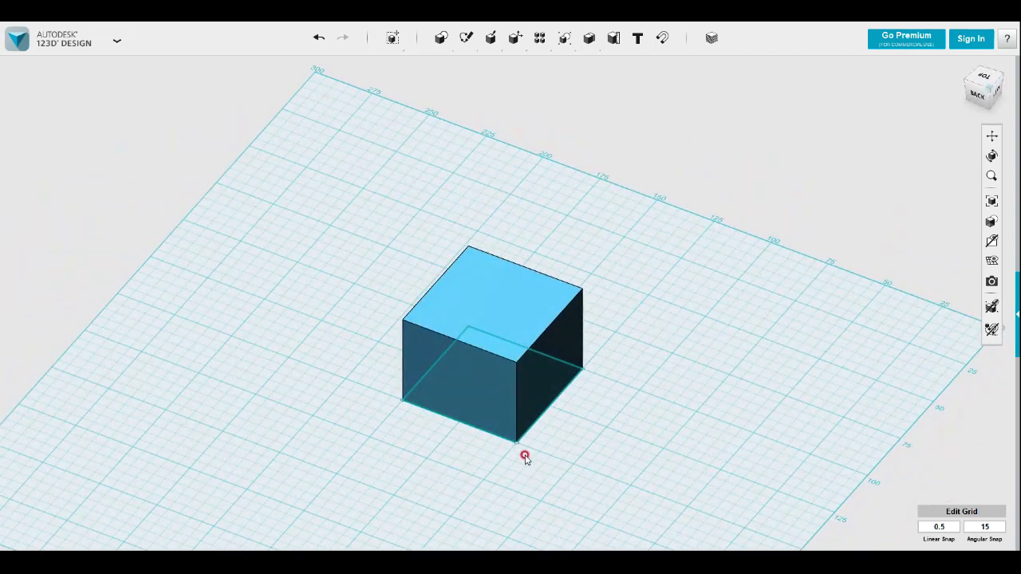
pyautogui.moveTo(467, 38)
pyautogui.click(469, 68)
pyautogui.click(380, 474)
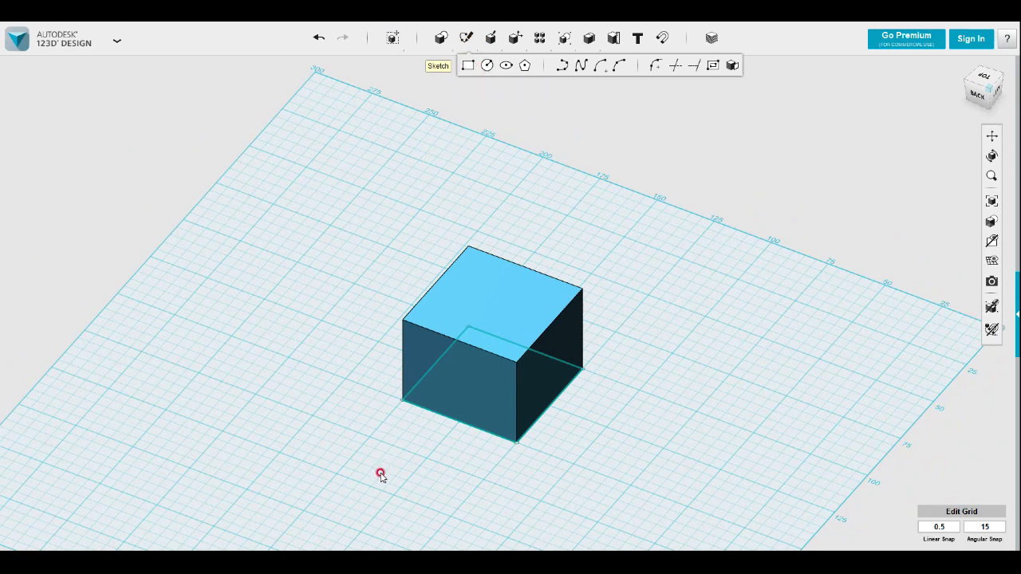
pyautogui.click(370, 437)
pyautogui.click(518, 441)
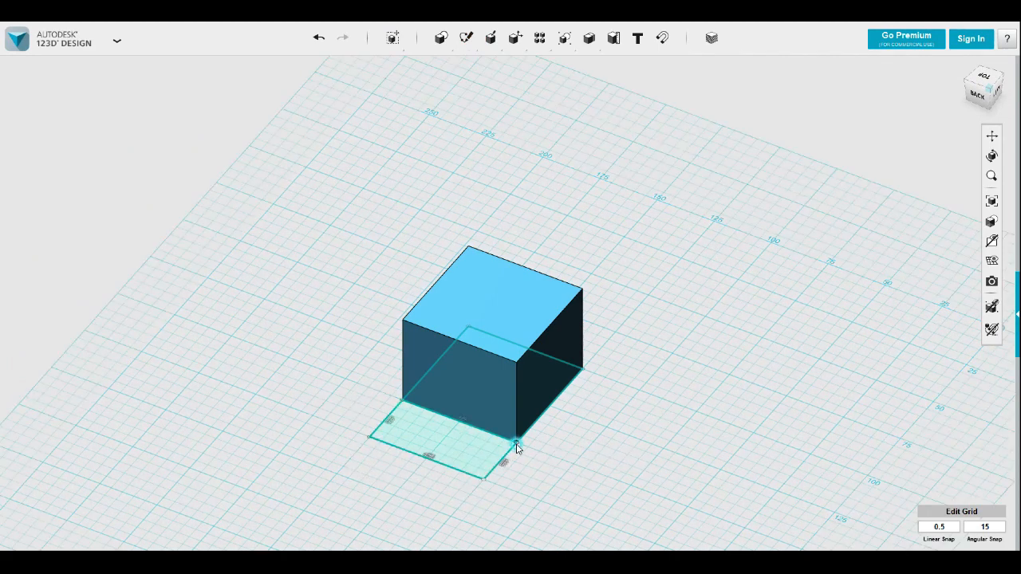
pyautogui.click(617, 372)
# Extrude the adjoining rectangle 40 mm upward, merging it with the block
pyautogui.click(418, 438)
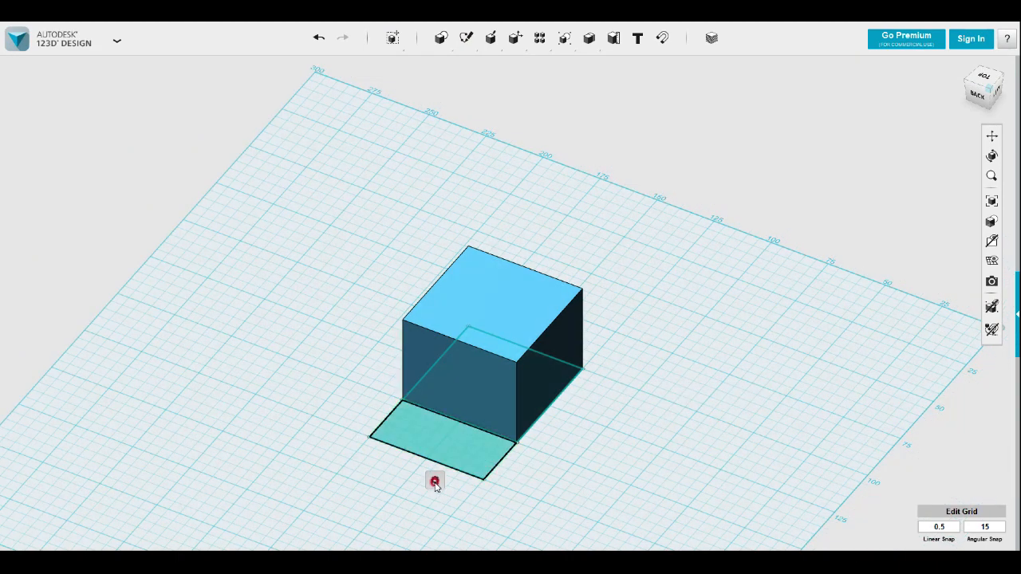
pyautogui.click(435, 484)
pyautogui.click(496, 479)
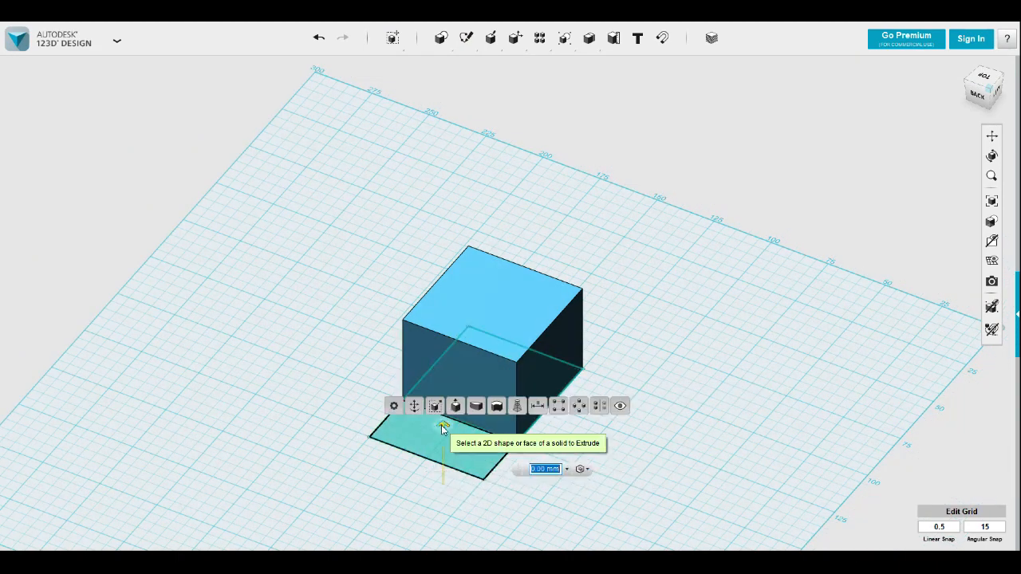
pyautogui.click(443, 428)
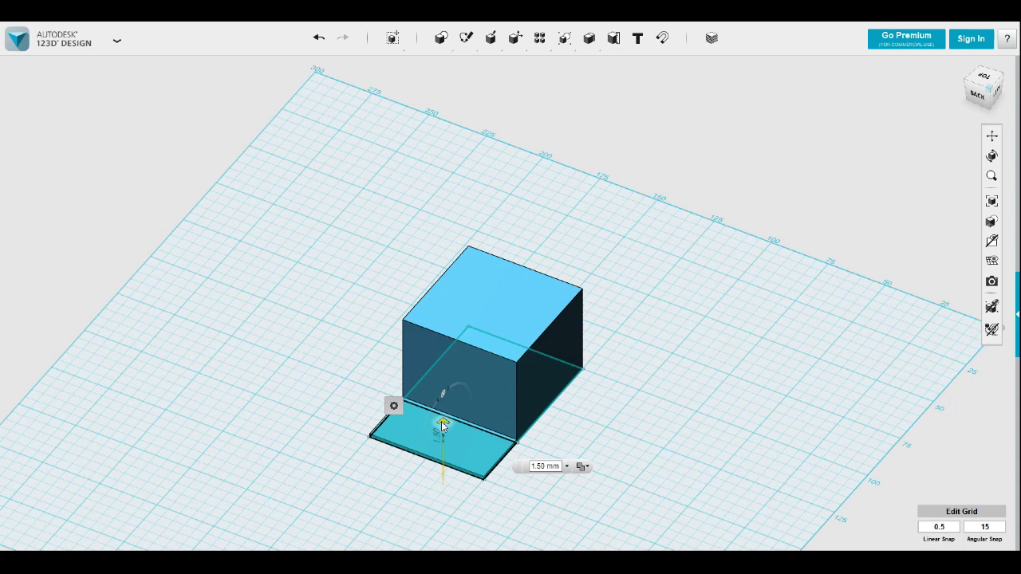
pyautogui.moveTo(443, 425); pyautogui.dragTo(438, 348)
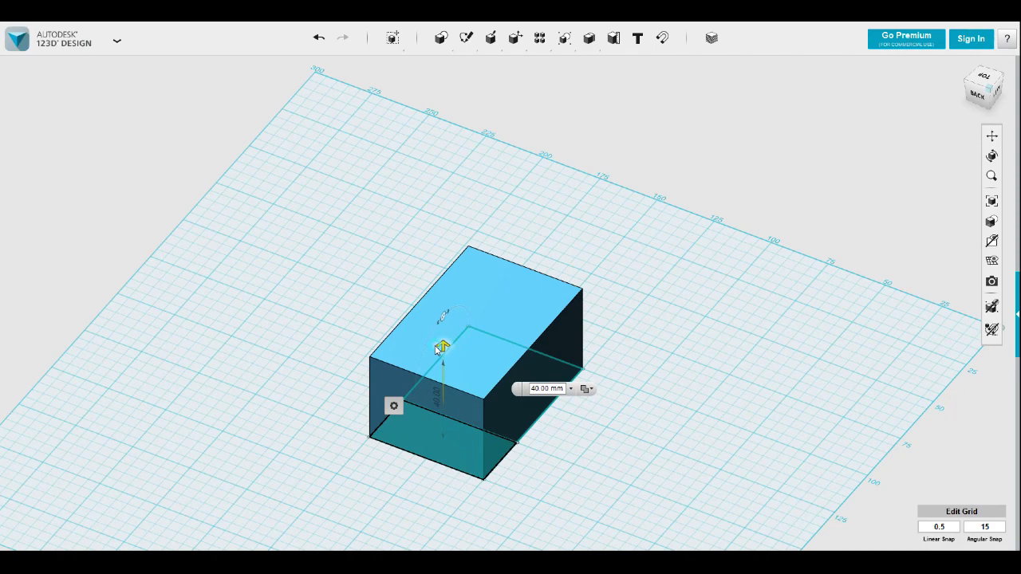
pyautogui.click(586, 450)
pyautogui.moveTo(585, 449); pyautogui.dragTo(522, 449, button='right')
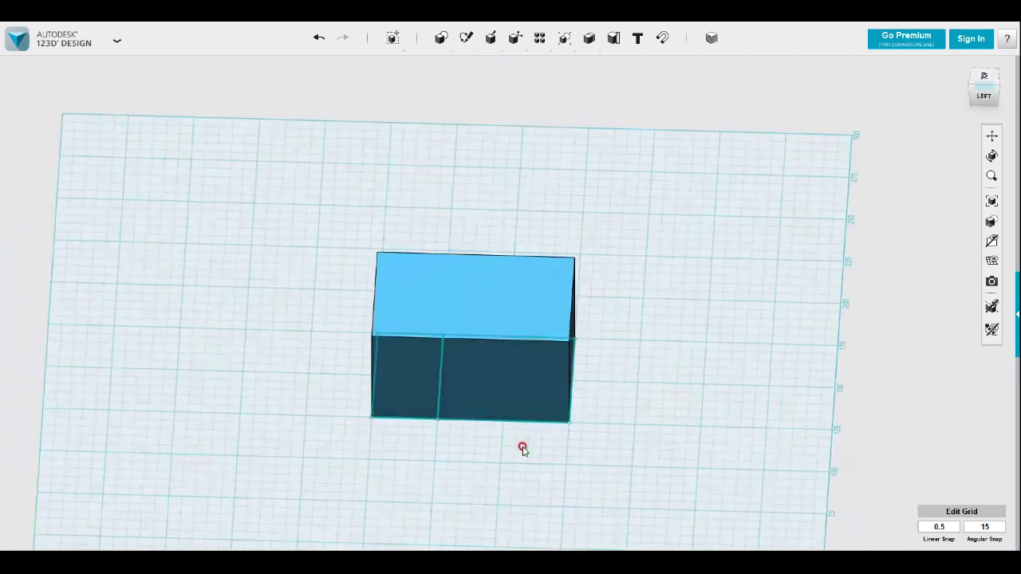
# Undo the extrusion and the sketch of the rectangle adjoining the block
pyautogui.hotkey('ctrl', 'z')
pyautogui.hotkey('ctrl', 'z')
pyautogui.moveTo(575, 474)
pyautogui.mouseDown(button='right')
pyautogui.moveTo(619, 447)
pyautogui.moveTo(644, 461)
pyautogui.mouseUp(button='right')
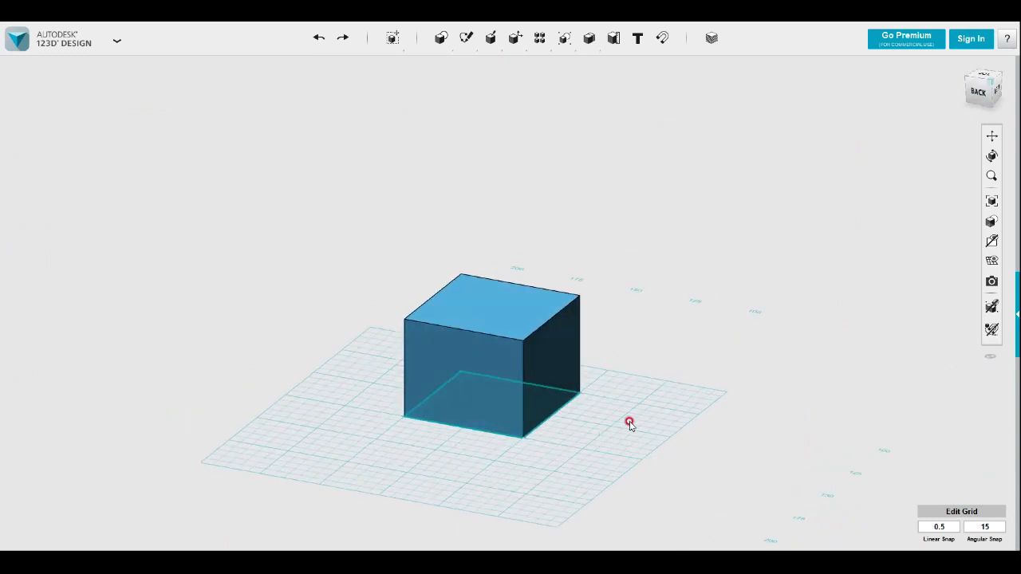
pyautogui.moveTo(657, 410); pyautogui.dragTo(670, 405, button='middle')
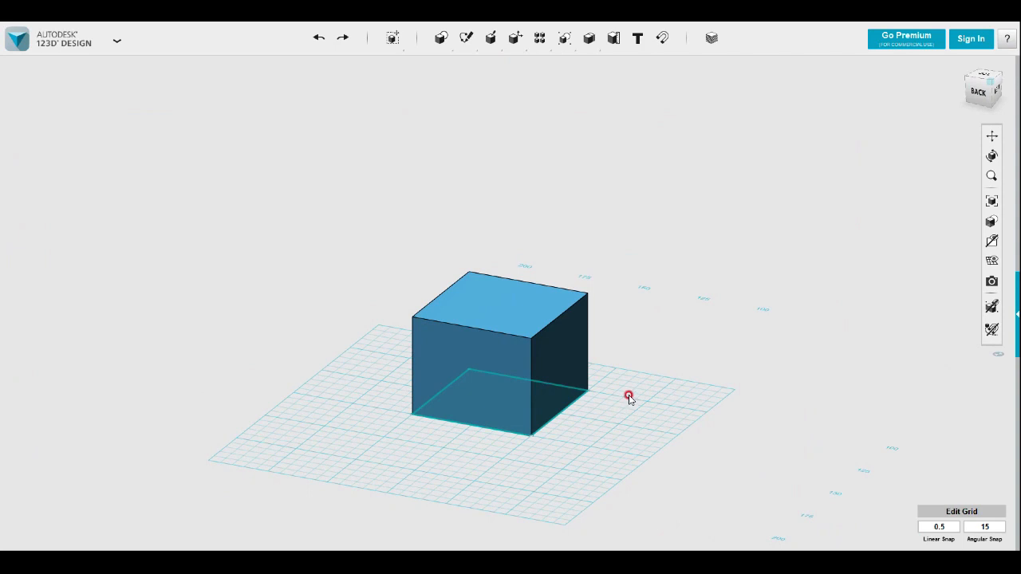
pyautogui.moveTo(593, 372); pyautogui.dragTo(641, 344, button='middle')
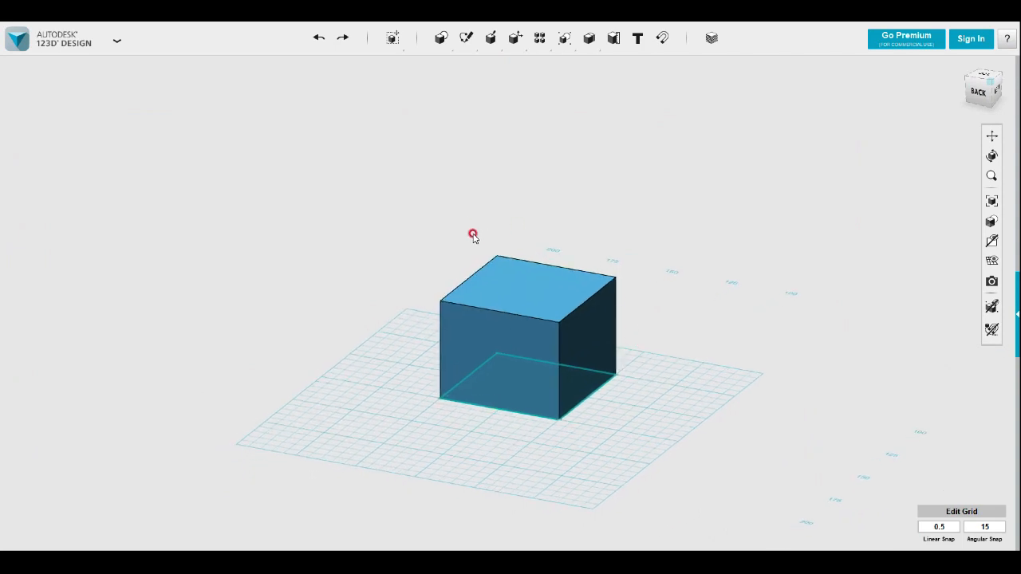
pyautogui.moveTo(466, 38)
pyautogui.click(467, 63)
pyautogui.click(526, 360)
pyautogui.press('Escape')
# Sketch a rectangle on the block's back face, spanning it from the lower corner to the diagonally opposite upper corner
pyautogui.moveTo(465, 39)
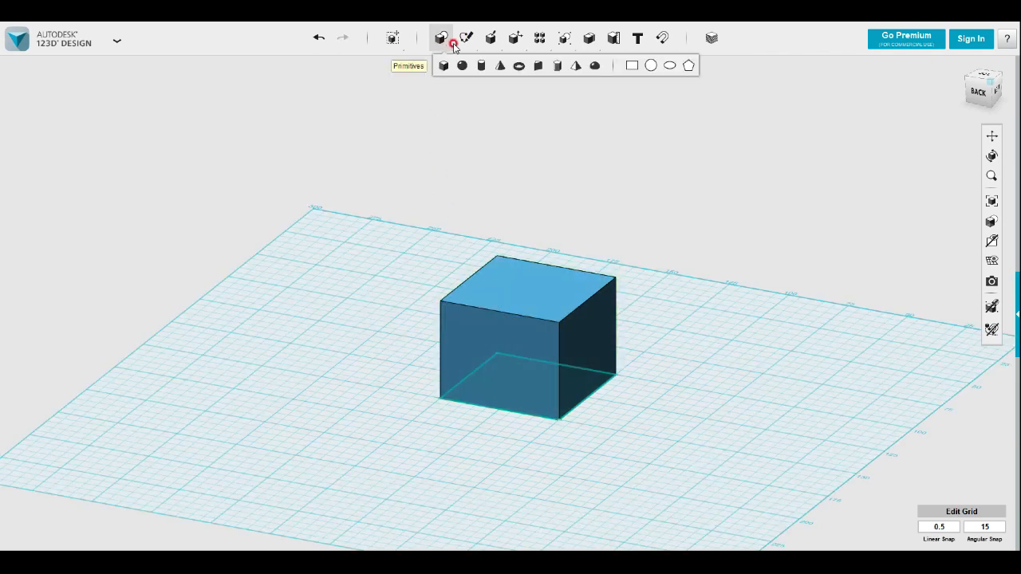
pyautogui.click(469, 68)
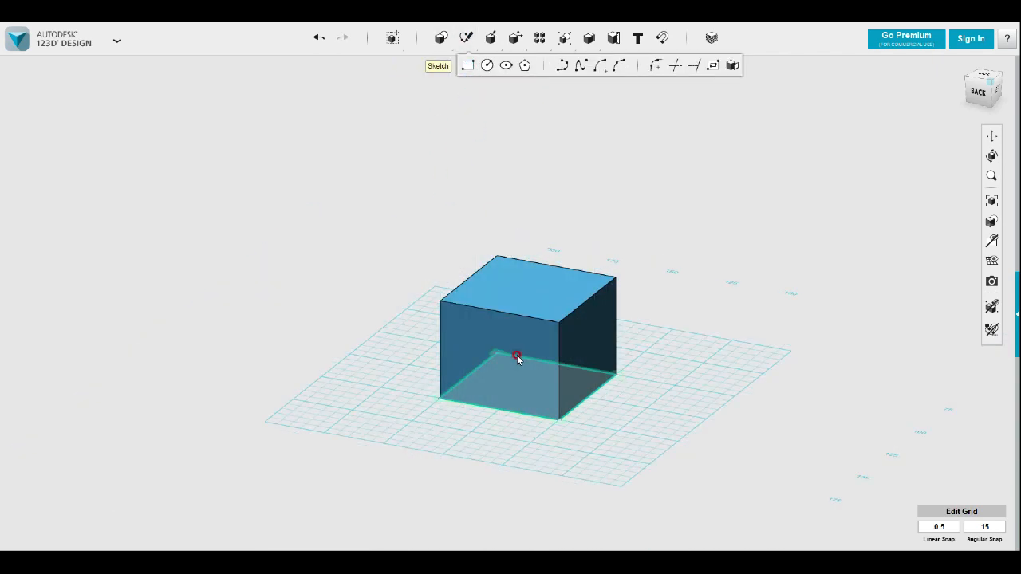
pyautogui.click(512, 340)
pyautogui.click(551, 416)
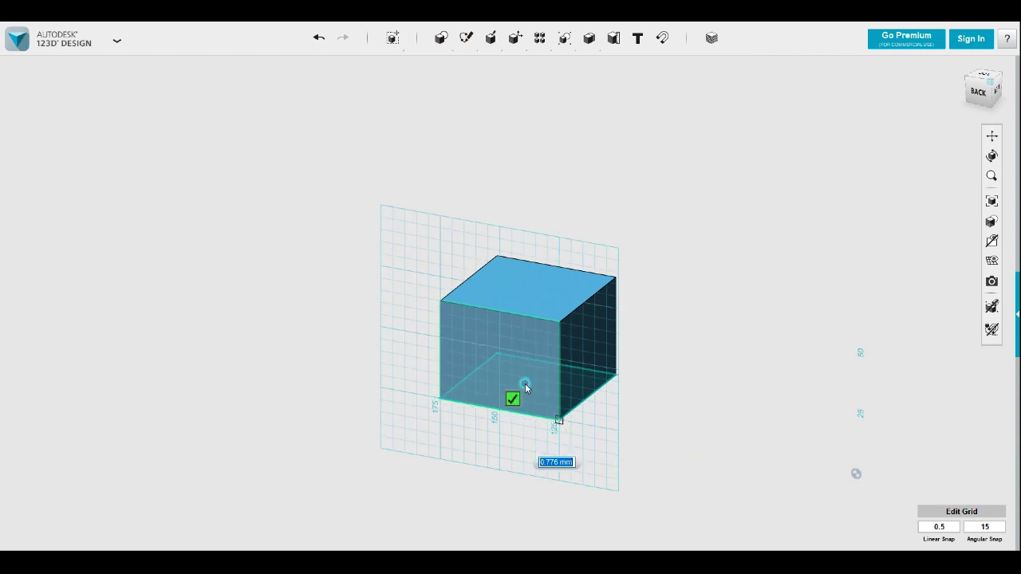
pyautogui.click(440, 302)
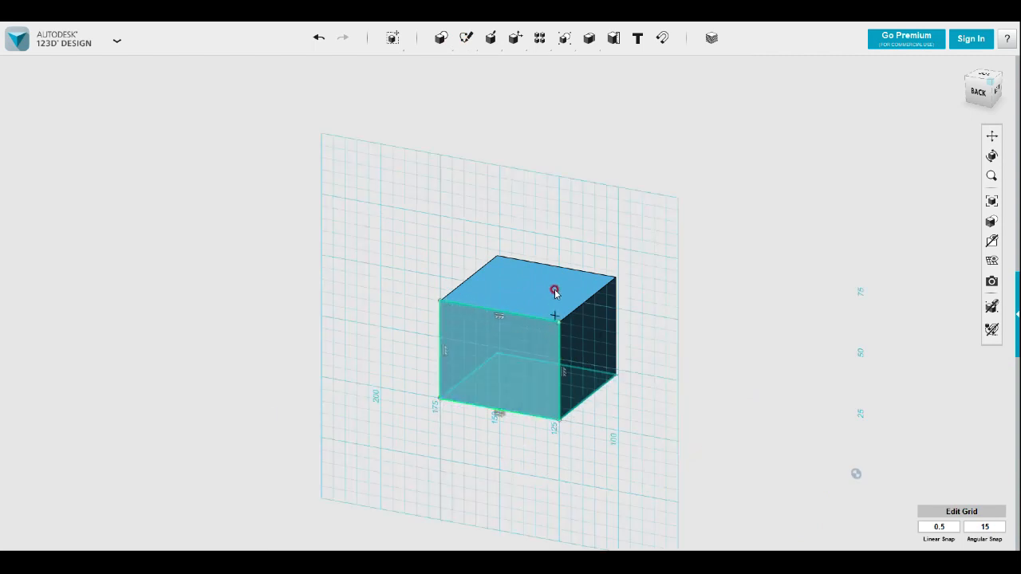
# Add an arc to the back-face sketch between its two upper corners, peaking about 20 mm above the top edge
pyautogui.click(467, 44)
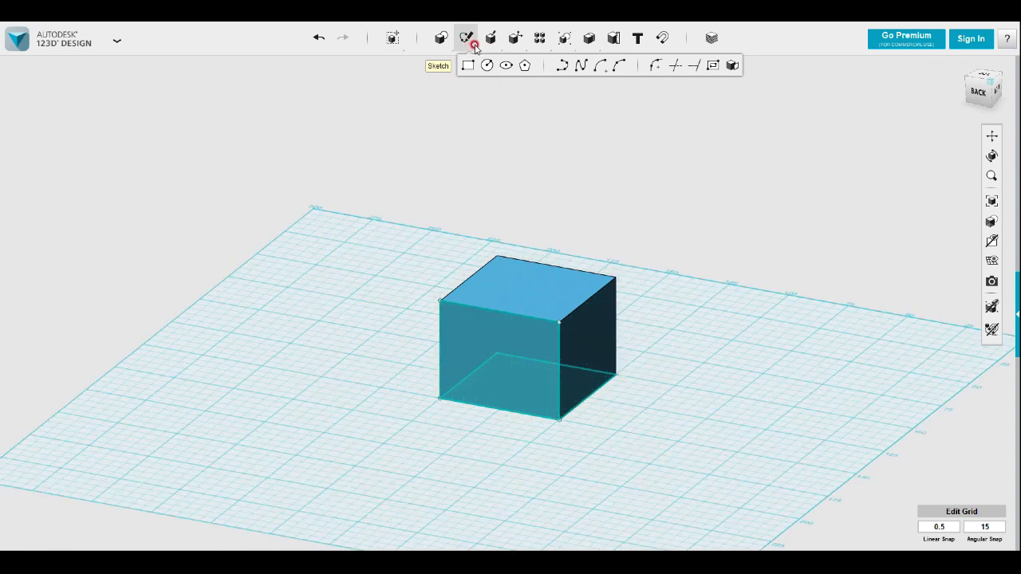
pyautogui.click(602, 68)
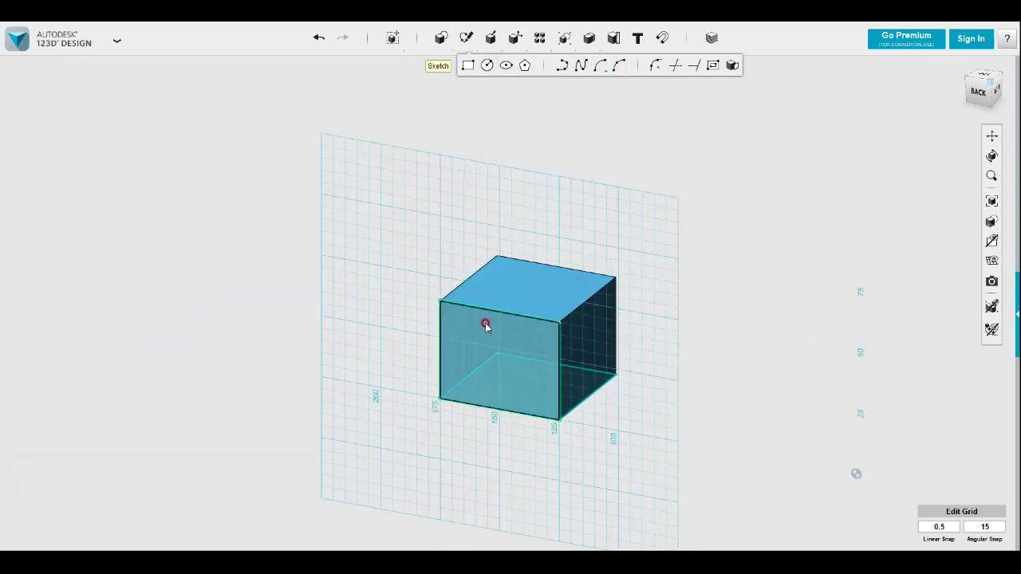
pyautogui.click(441, 304)
pyautogui.click(442, 302)
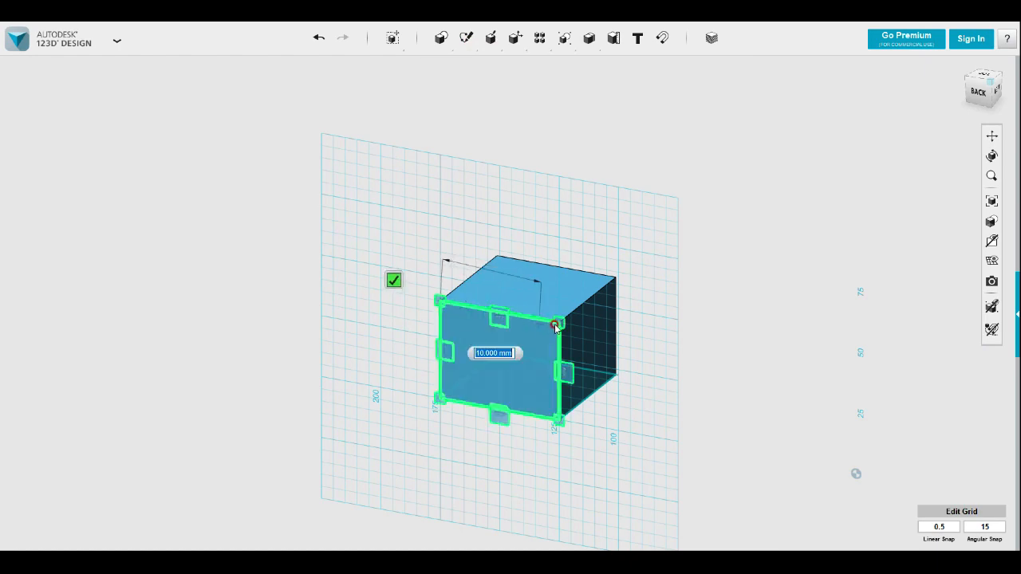
pyautogui.click(558, 322)
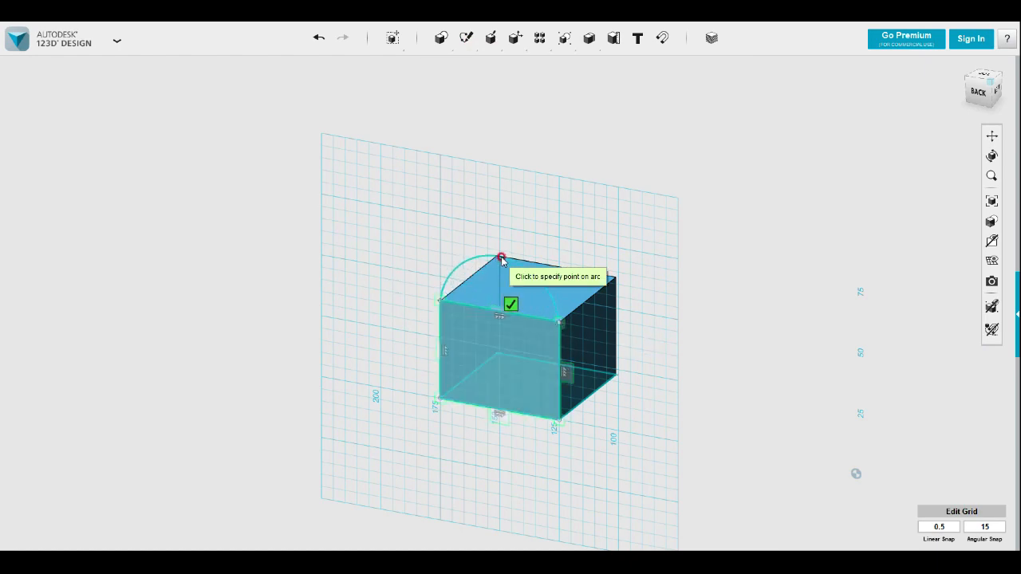
pyautogui.click(980, 94)
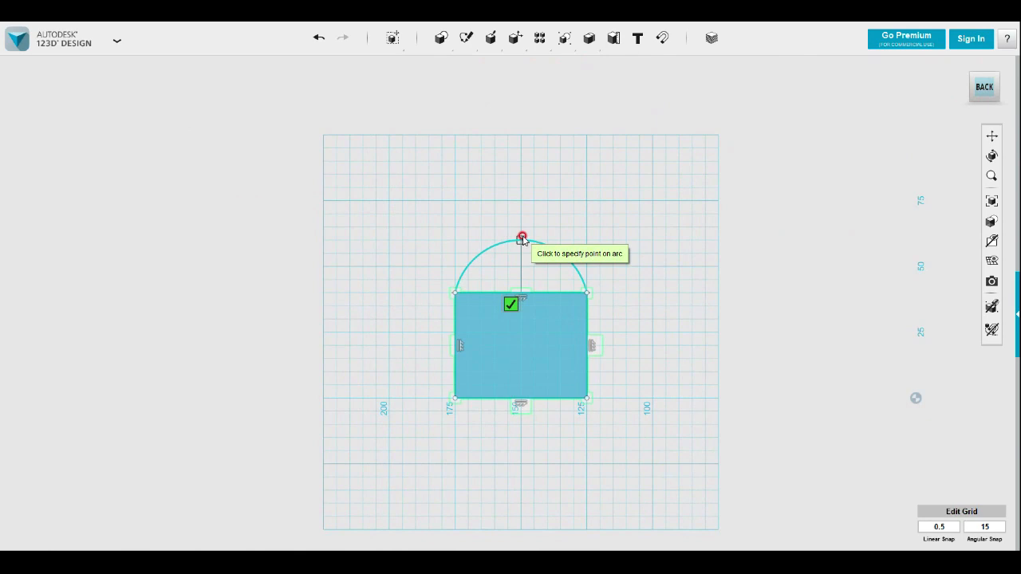
pyautogui.click(522, 238)
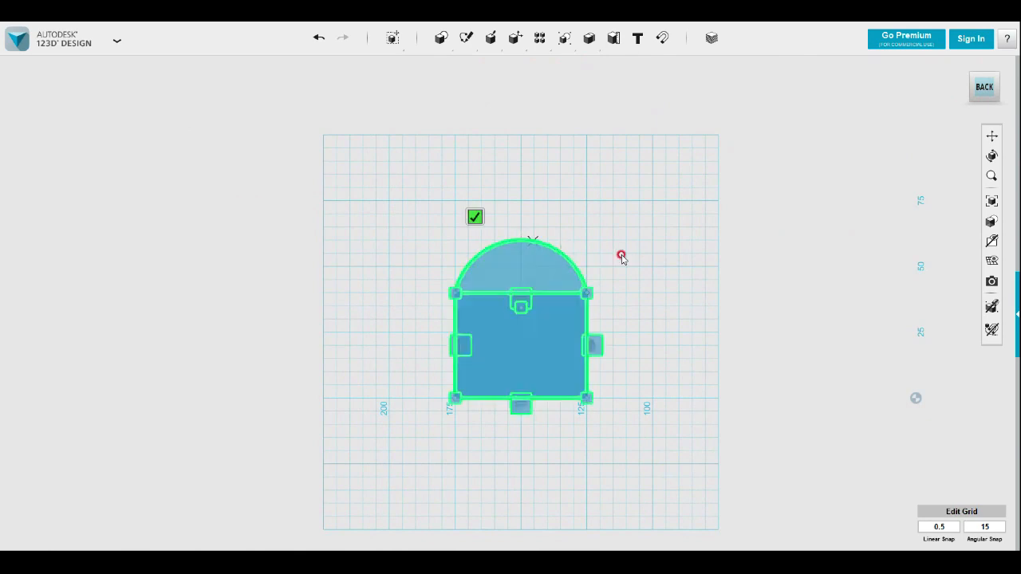
pyautogui.moveTo(711, 280); pyautogui.dragTo(615, 306, button='right')
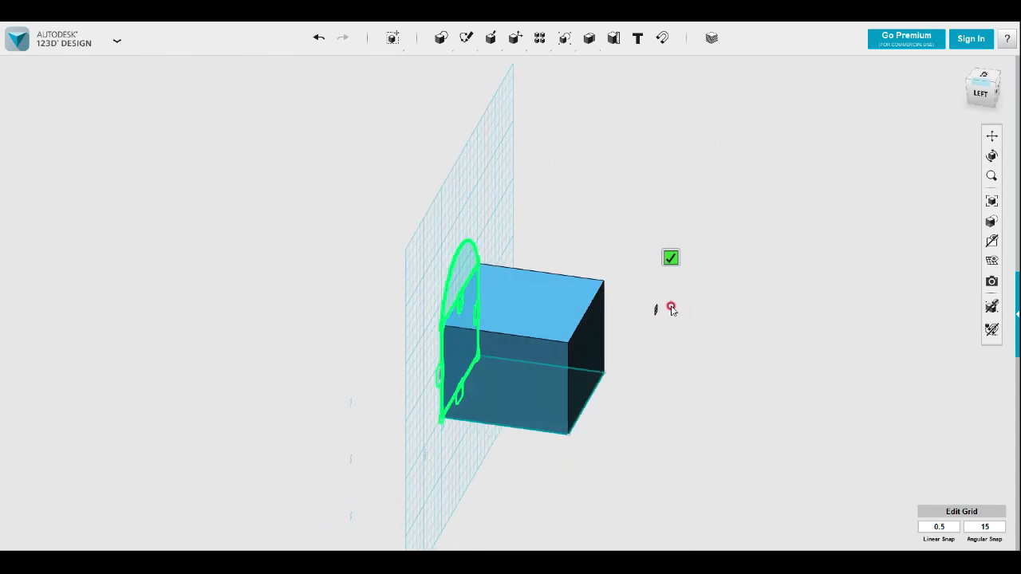
pyautogui.click(670, 257)
# Extrude the rectangle and arc regions together about 20 mm outward from the back face, merging them with the block
pyautogui.moveTo(685, 303); pyautogui.dragTo(679, 317, button='right')
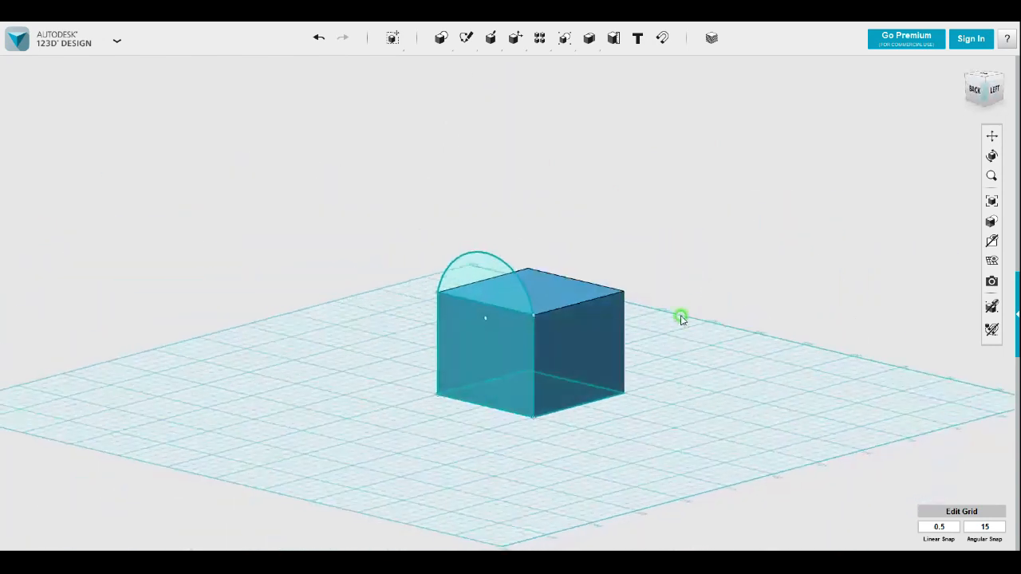
pyautogui.click(496, 287)
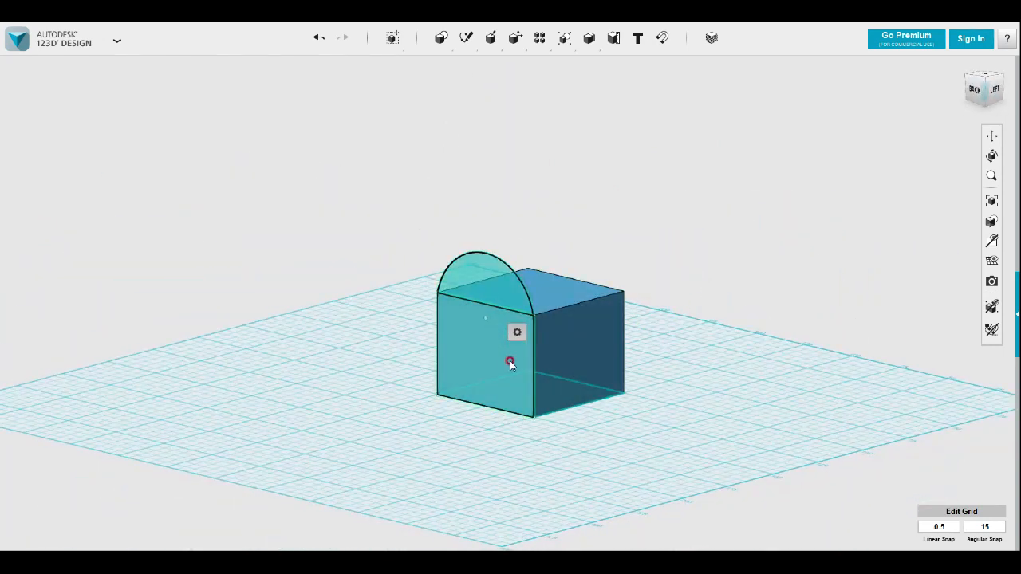
pyautogui.moveTo(516, 331)
pyautogui.click(578, 334)
pyautogui.moveTo(472, 283); pyautogui.dragTo(436, 296)
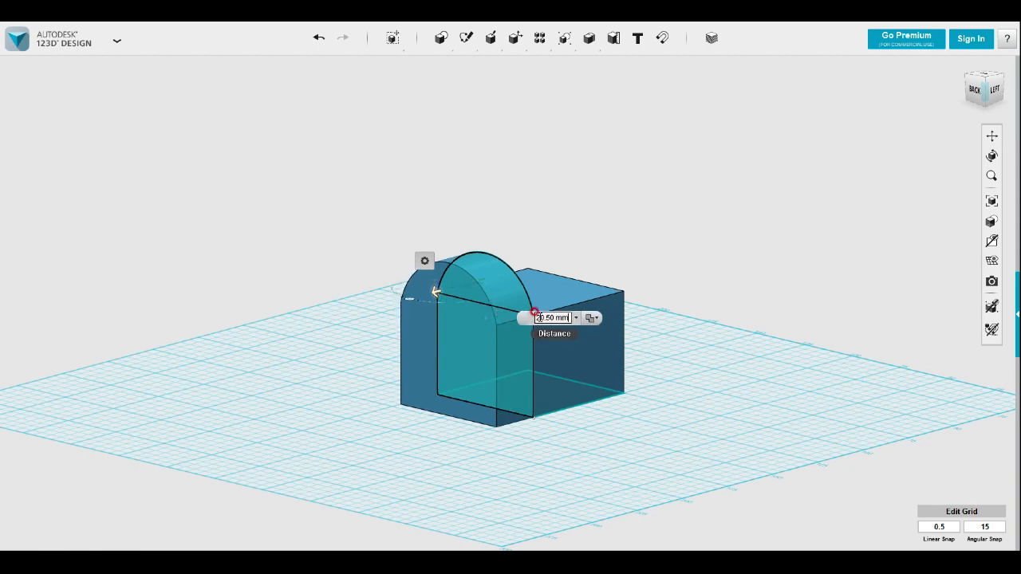
pyautogui.moveTo(537, 319); pyautogui.dragTo(586, 317)
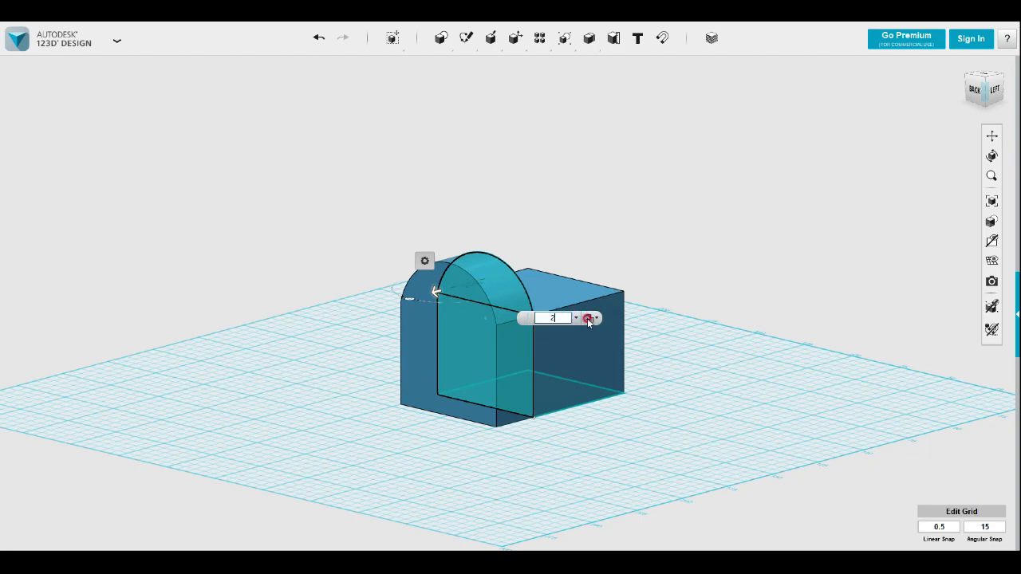
pyautogui.click(713, 408)
# Sketch a closed polyline on the front face joining its centreline about 5 mm below the top, both lower corners and the right edge level with the start
pyautogui.moveTo(726, 417); pyautogui.dragTo(610, 407, button='right')
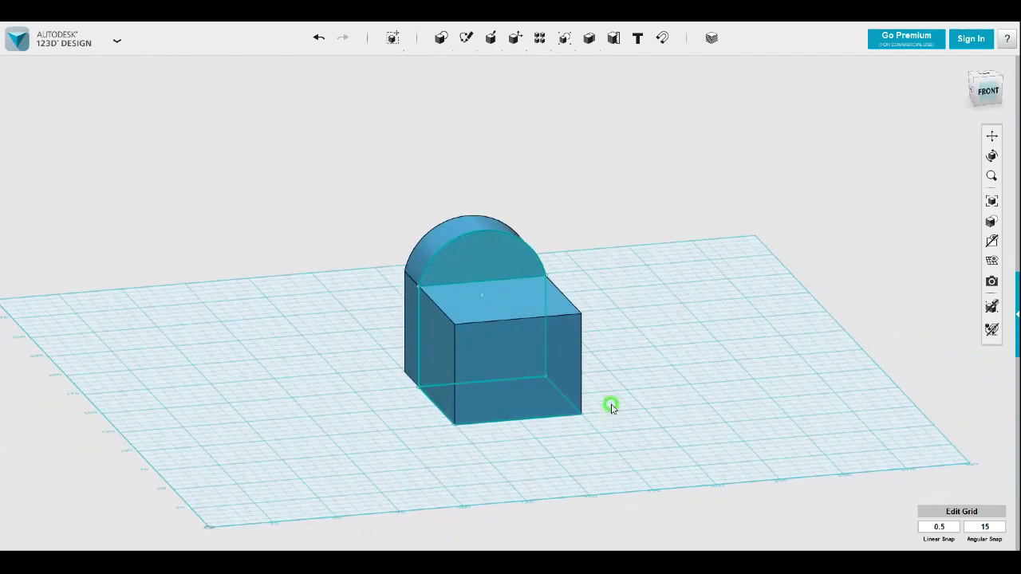
pyautogui.scroll(2, 610, 403)
pyautogui.scroll(2, 650, 403)
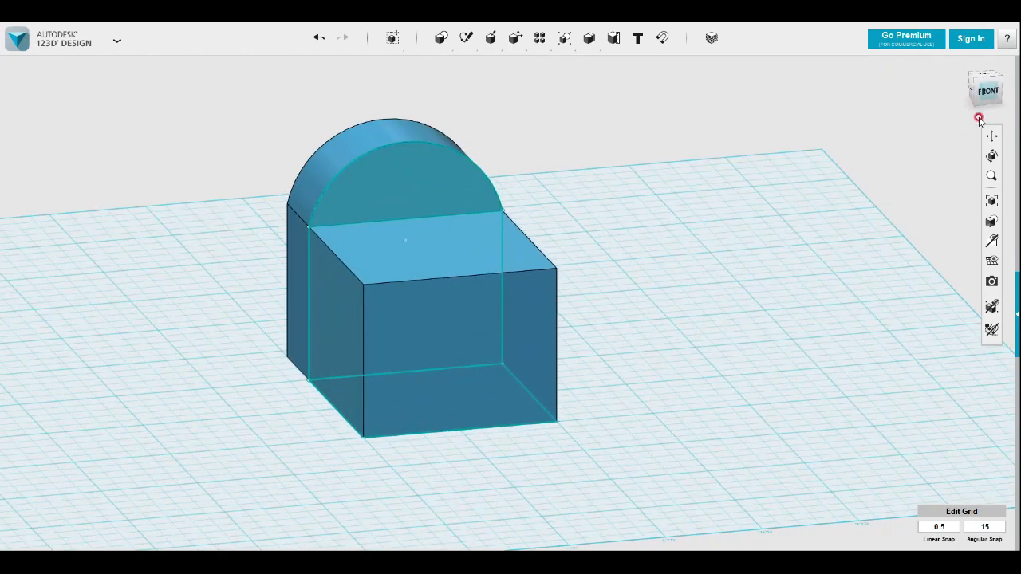
pyautogui.click(988, 91)
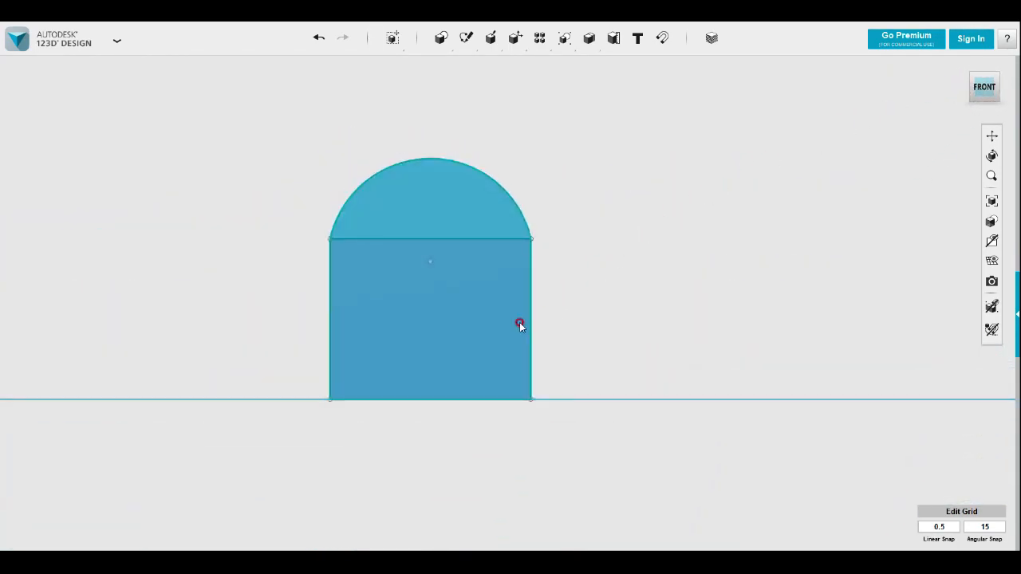
pyautogui.moveTo(467, 40)
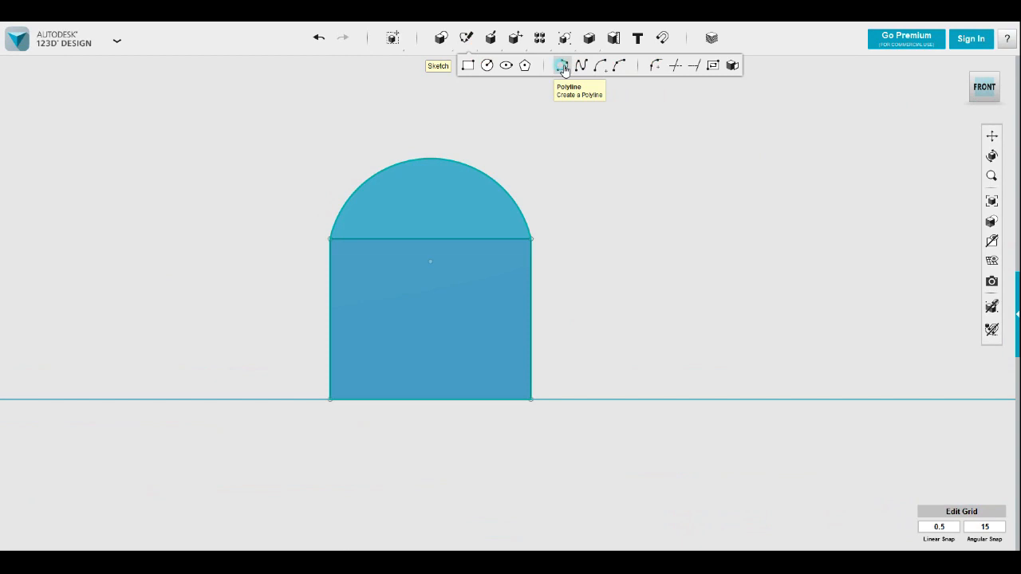
pyautogui.click(563, 69)
pyautogui.click(428, 262)
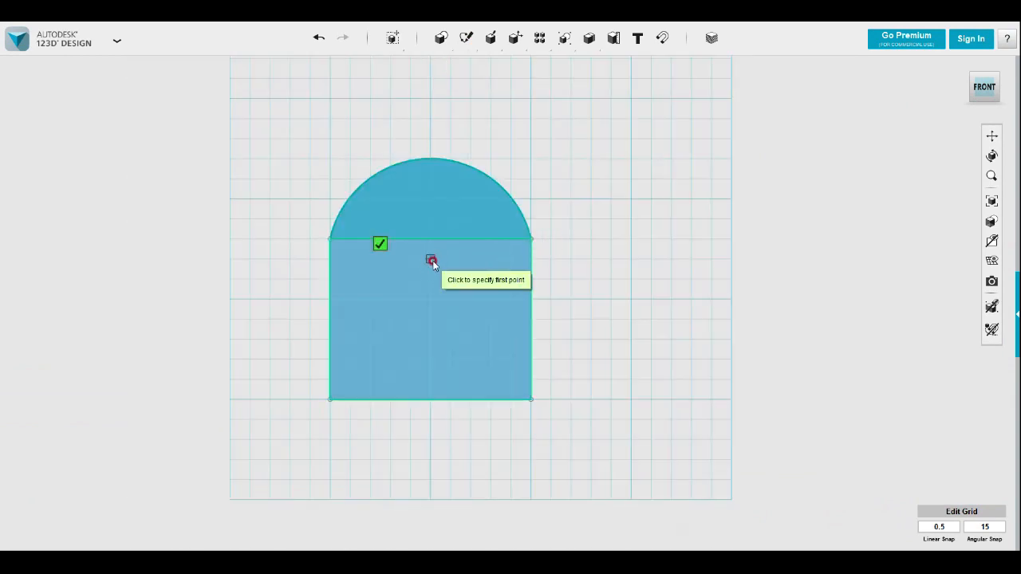
pyautogui.click(431, 260)
pyautogui.click(328, 399)
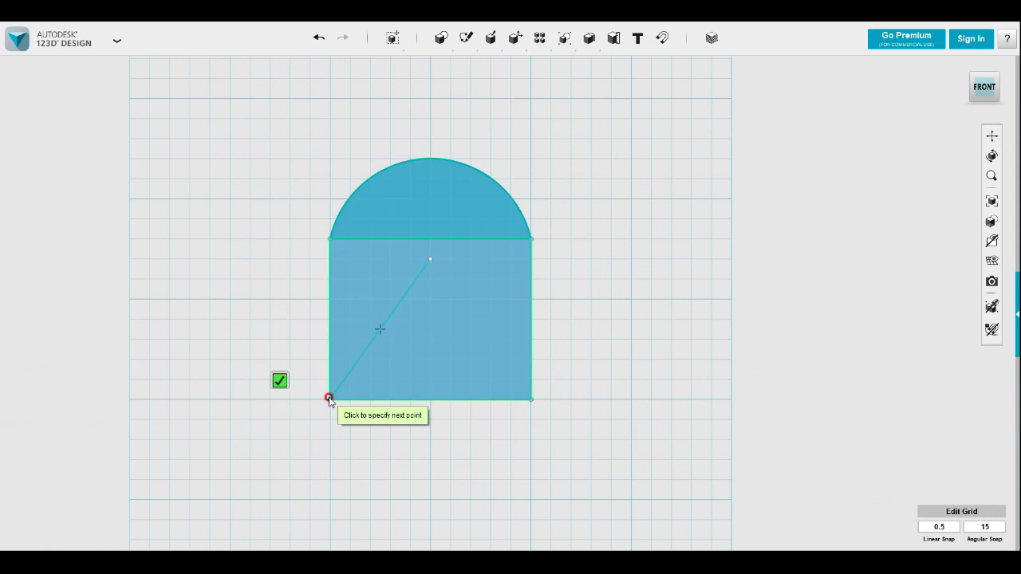
pyautogui.click(530, 400)
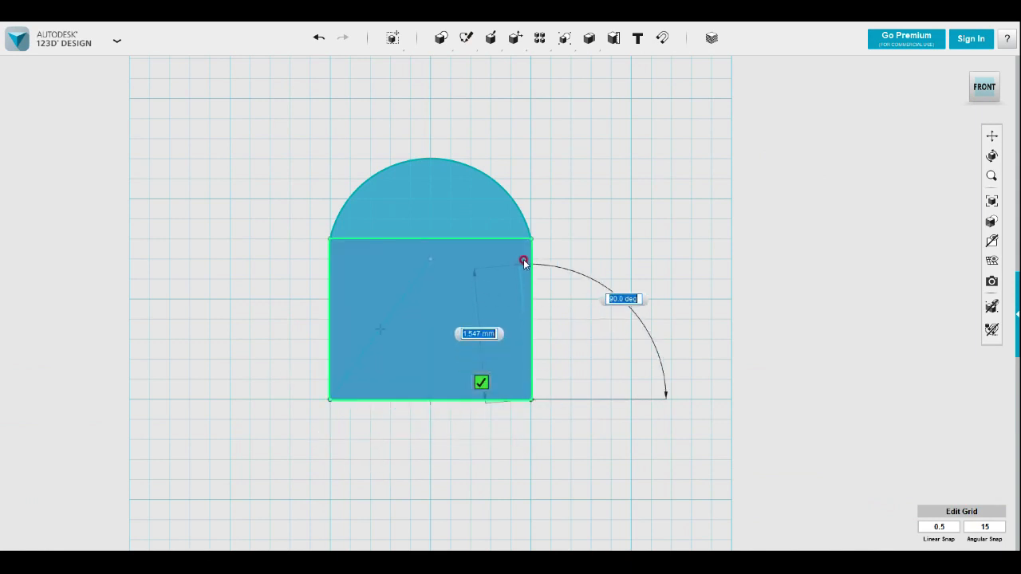
pyautogui.click(531, 259)
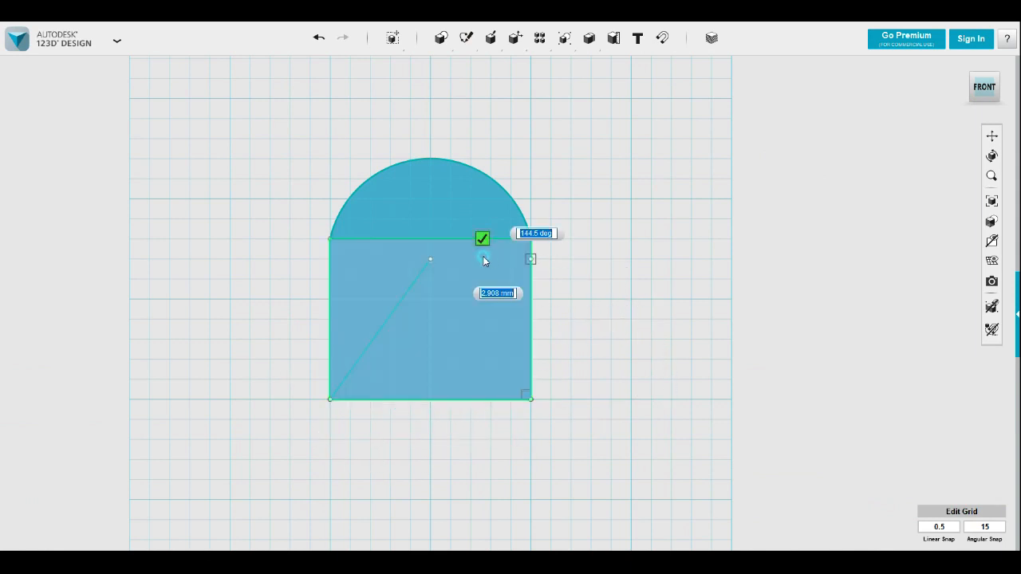
pyautogui.click(431, 259)
pyautogui.press('Escape')
pyautogui.moveTo(649, 343)
pyautogui.mouseDown(button='right')
pyautogui.moveTo(643, 349)
pyautogui.moveTo(664, 355)
pyautogui.moveTo(630, 363)
pyautogui.mouseUp(button='right')
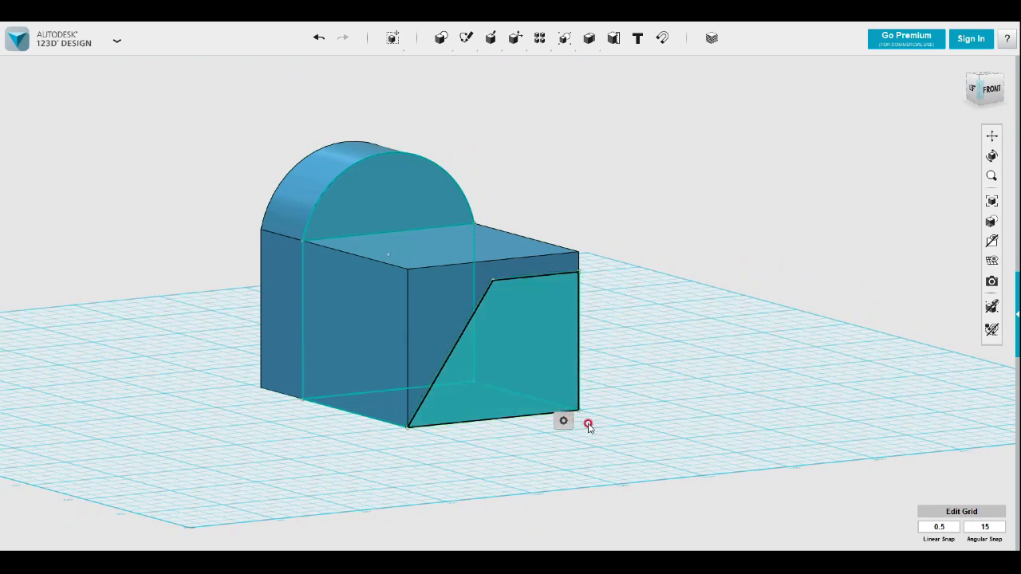
pyautogui.moveTo(581, 424)
pyautogui.moveTo(466, 39)
pyautogui.click(561, 66)
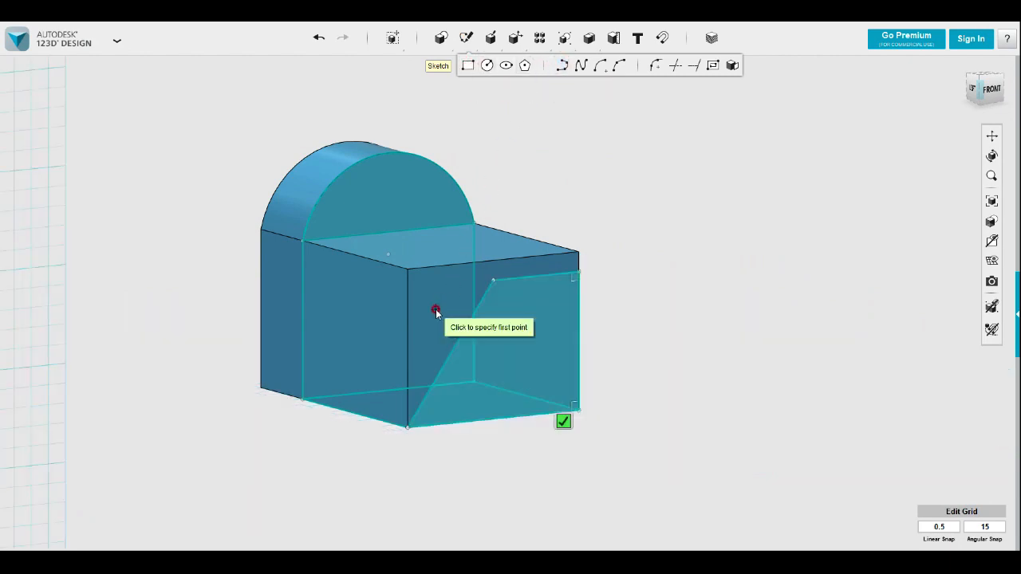
pyautogui.click(421, 427)
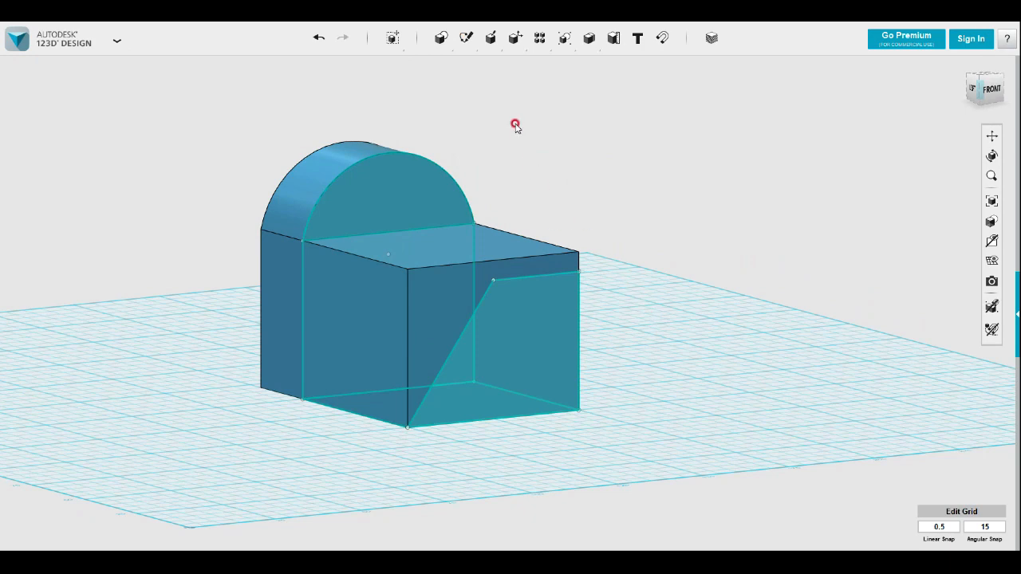
# Outline the front face's remaining area with a polyline along the left, top and right edges, returning 5 mm down along the horizontal and slanted sketch lines
pyautogui.moveTo(467, 39)
pyautogui.click(562, 66)
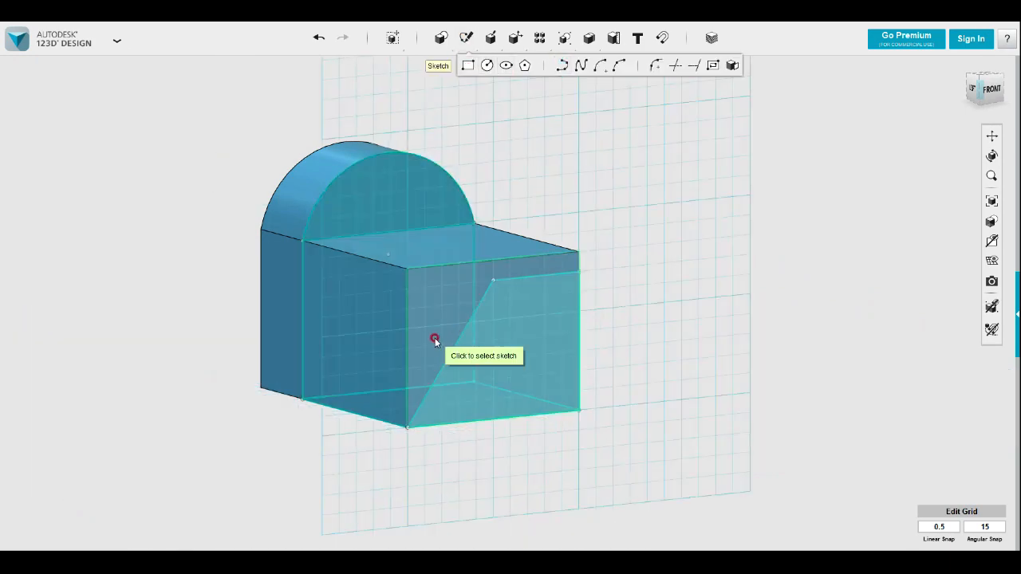
pyautogui.click(407, 429)
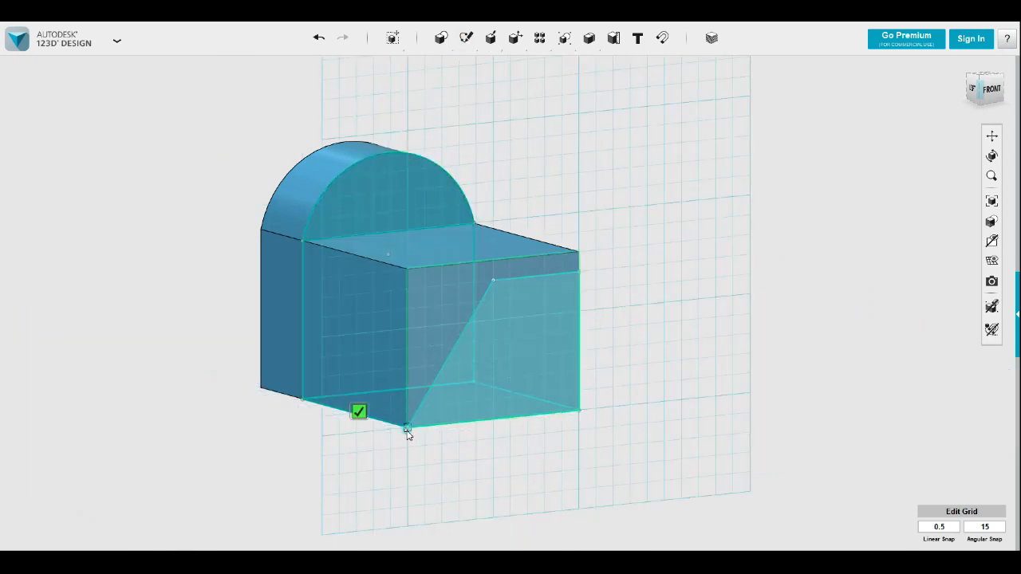
pyautogui.click(407, 267)
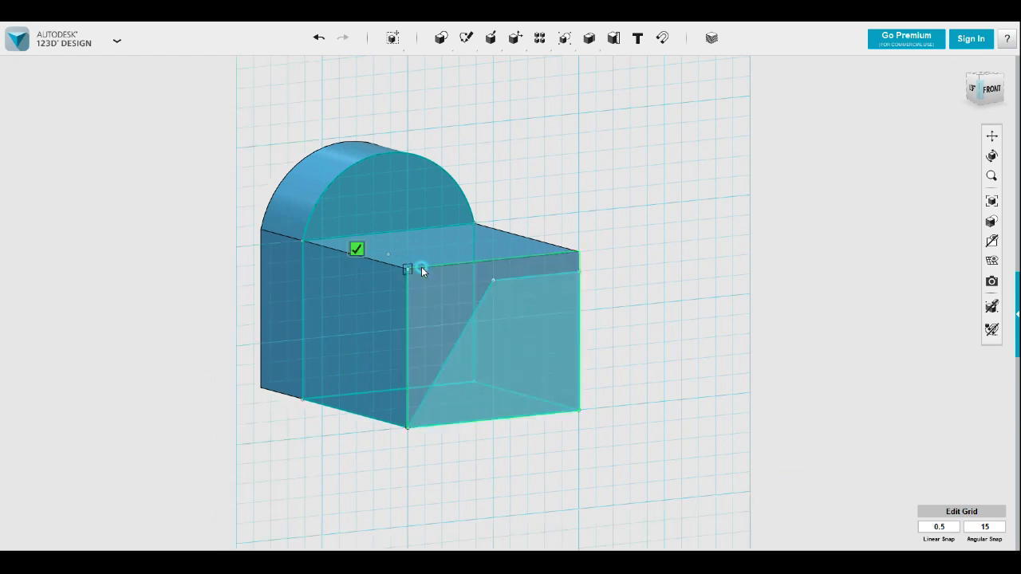
pyautogui.click(577, 253)
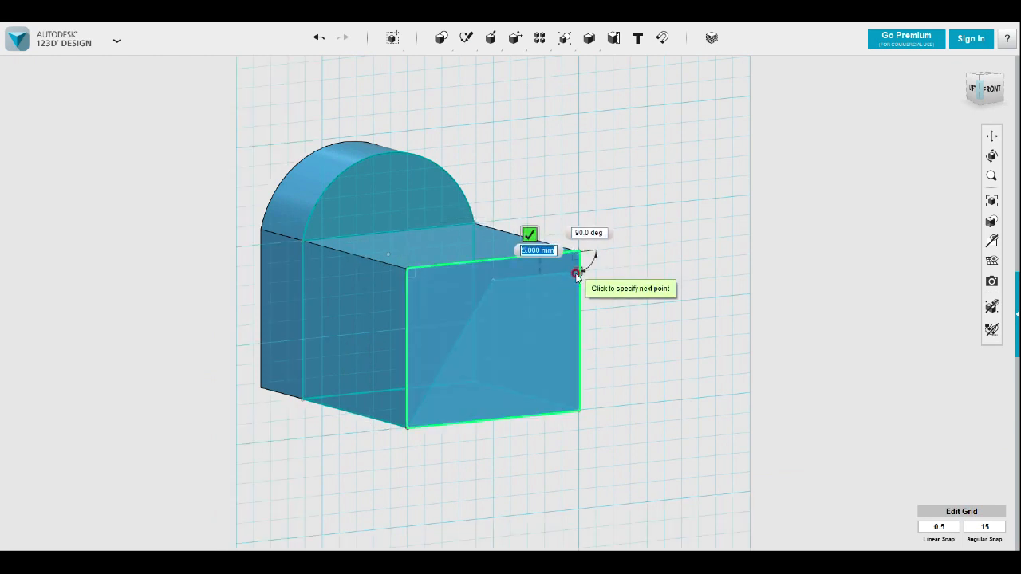
pyautogui.click(578, 272)
pyautogui.click(493, 281)
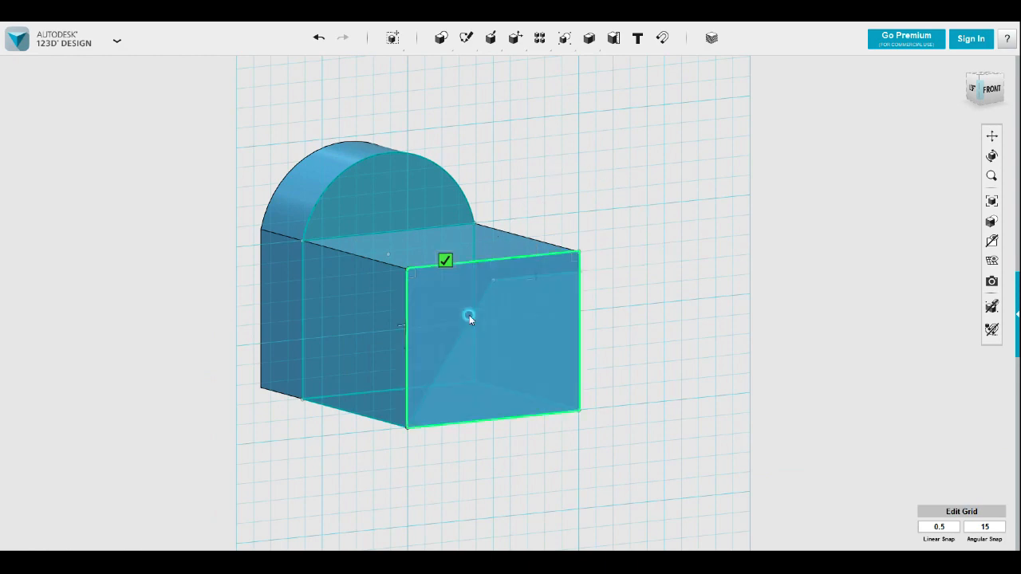
pyautogui.click(407, 426)
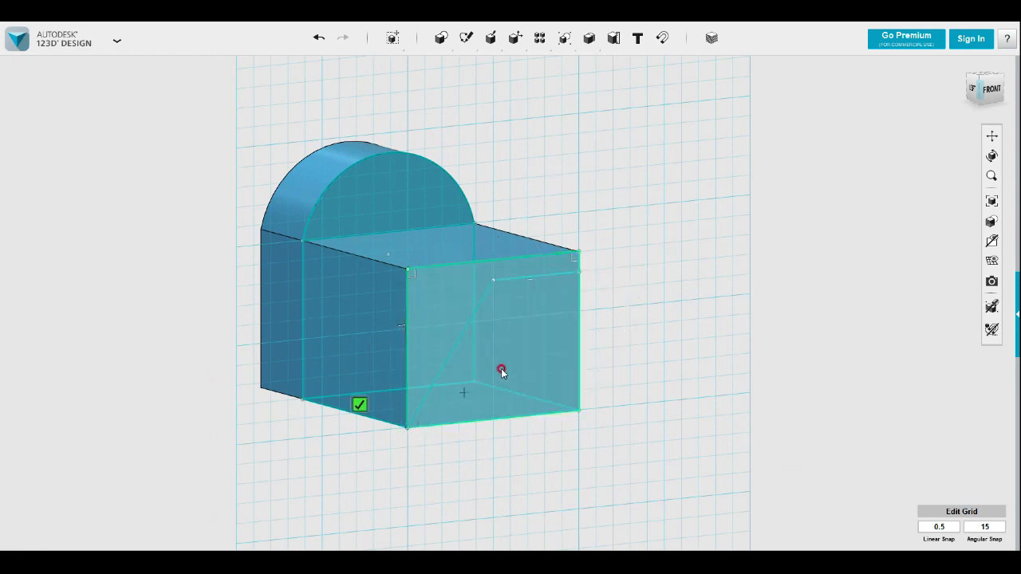
pyautogui.click(359, 405)
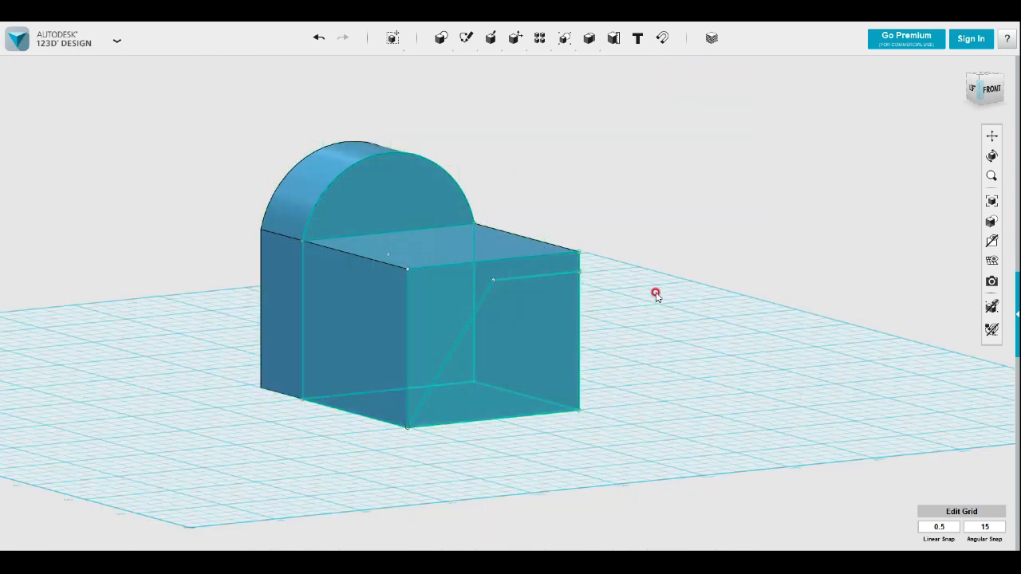
# Cut the outlined upper-left region 50 mm back through the block to the arched wall, and hide the sketches
pyautogui.click(442, 289)
pyautogui.moveTo(462, 338)
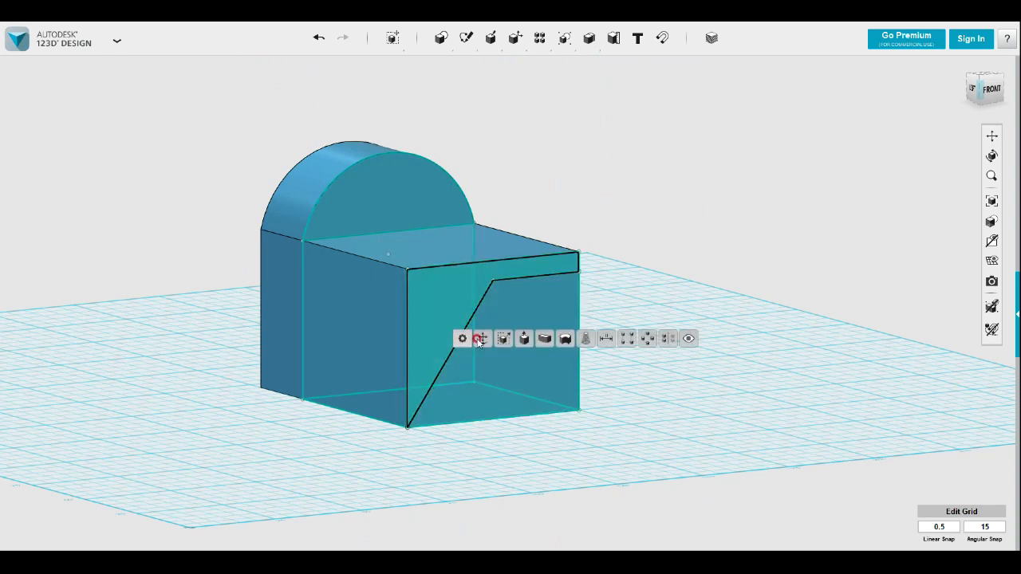
pyautogui.click(526, 340)
pyautogui.moveTo(479, 323); pyautogui.dragTo(339, 227)
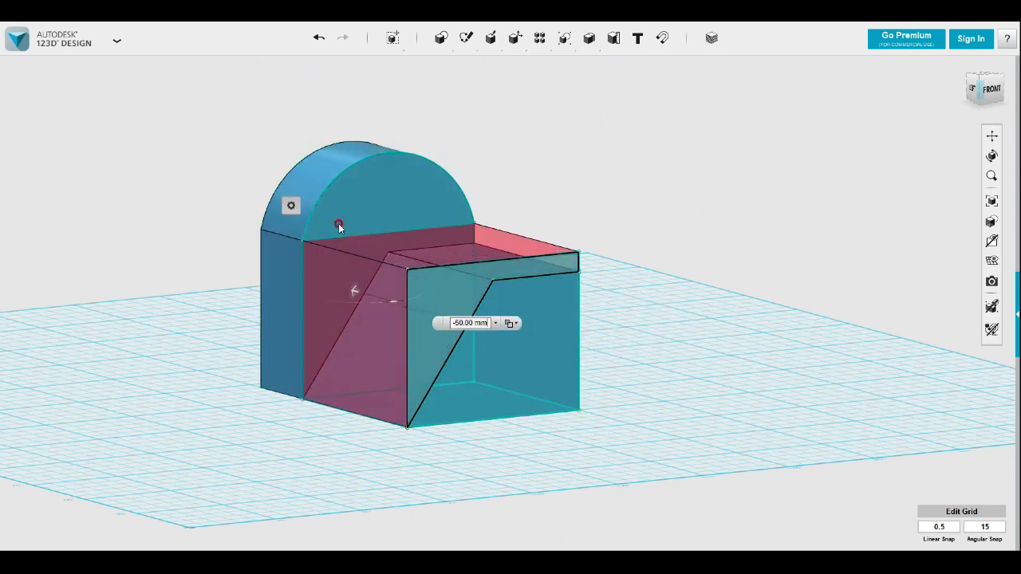
pyautogui.click(647, 274)
pyautogui.moveTo(645, 285); pyautogui.dragTo(648, 290, button='right')
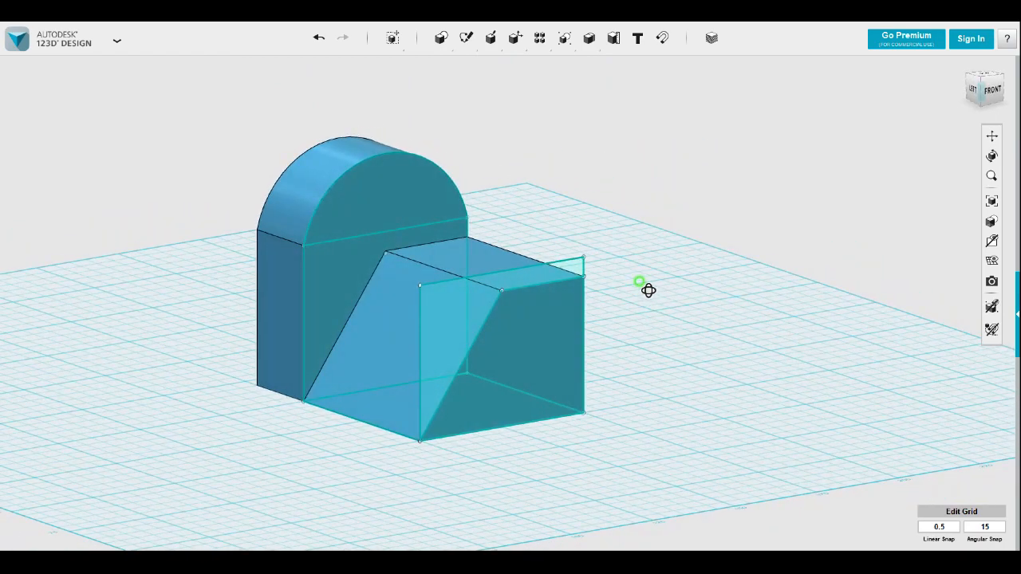
pyautogui.moveTo(992, 261)
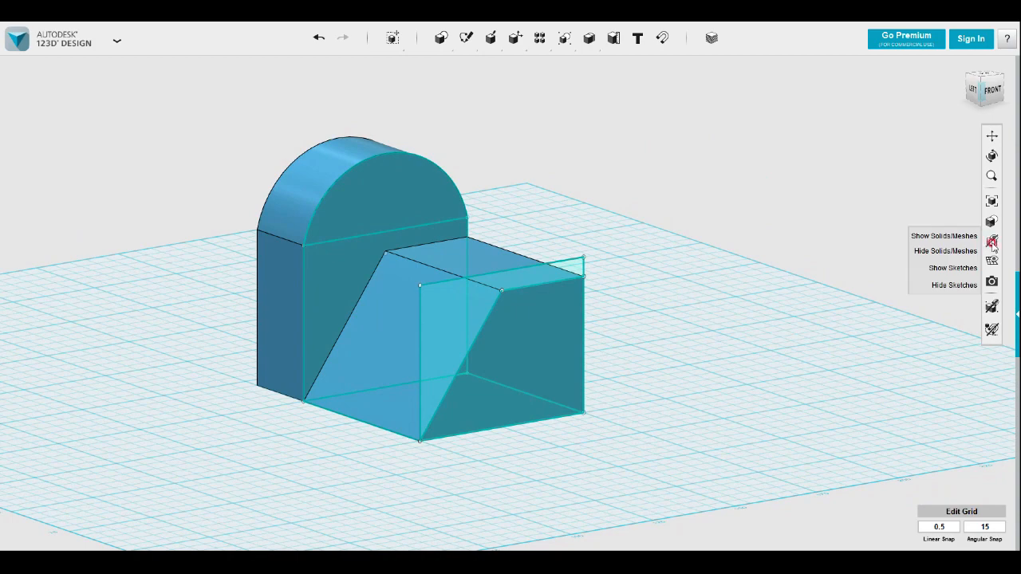
pyautogui.click(938, 283)
# Sketch a 25 mm long, 15 mm high rectangle on the block's right side face, starting from its upper front corner
pyautogui.moveTo(877, 296)
pyautogui.mouseDown(button='right')
pyautogui.moveTo(737, 299)
pyautogui.moveTo(748, 284)
pyautogui.moveTo(775, 287)
pyautogui.mouseUp(button='right')
pyautogui.moveTo(466, 38)
pyautogui.click(469, 67)
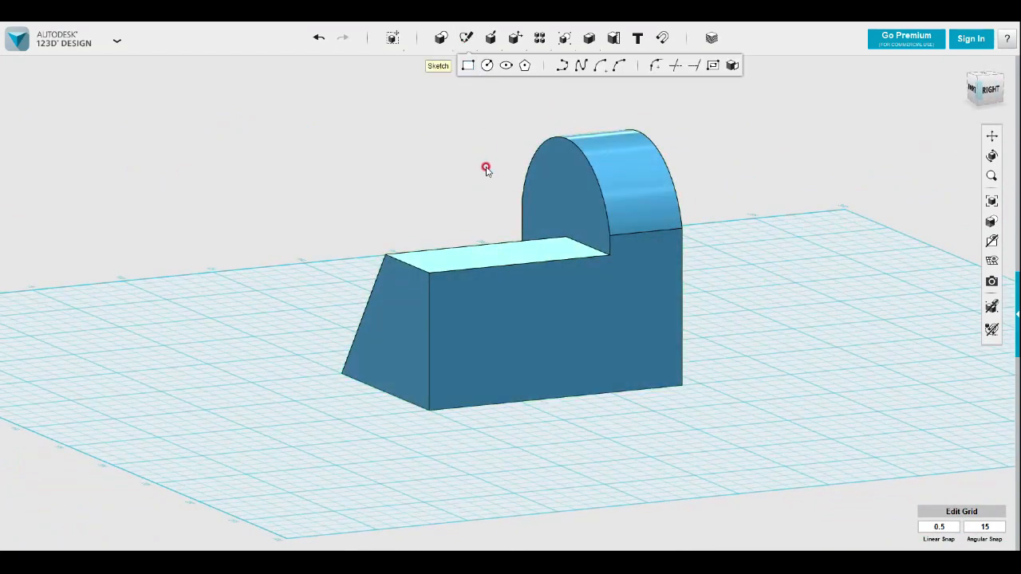
pyautogui.click(461, 308)
pyautogui.click(430, 275)
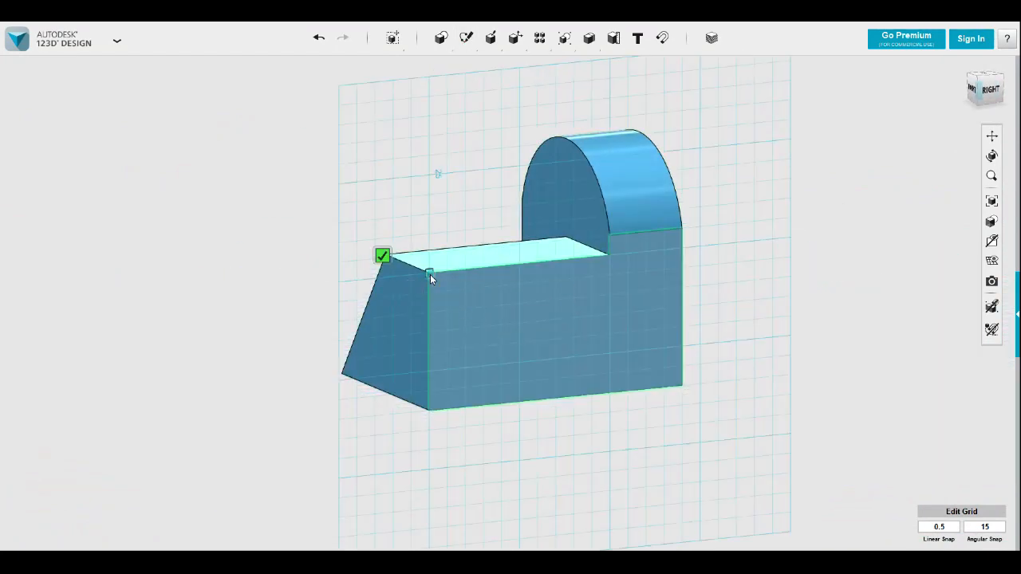
pyautogui.click(518, 323)
# Extrude the side-face rectangle through the block's full width as a cut to form the front step, and hide its sketch
pyautogui.click(472, 305)
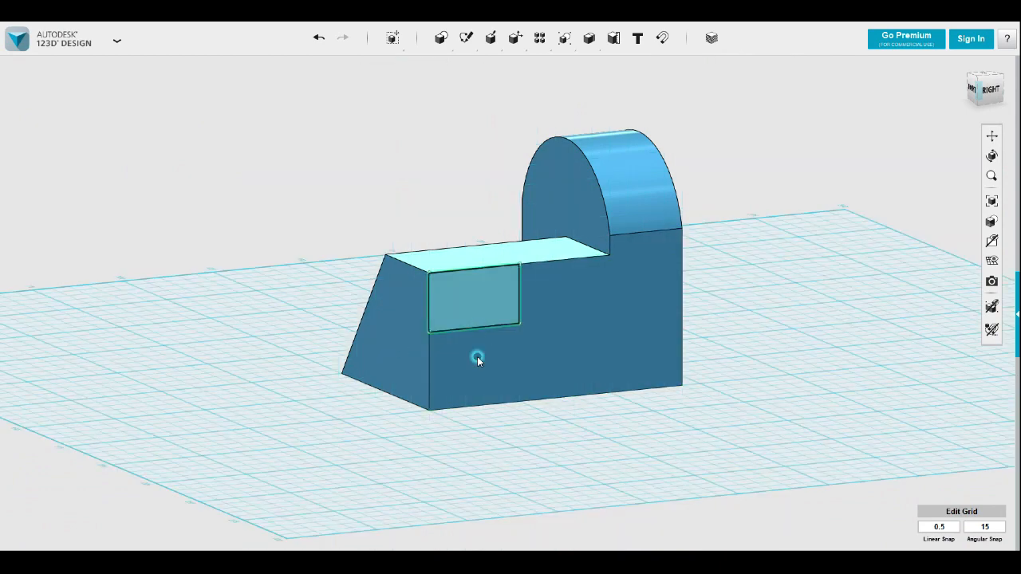
pyautogui.moveTo(500, 353)
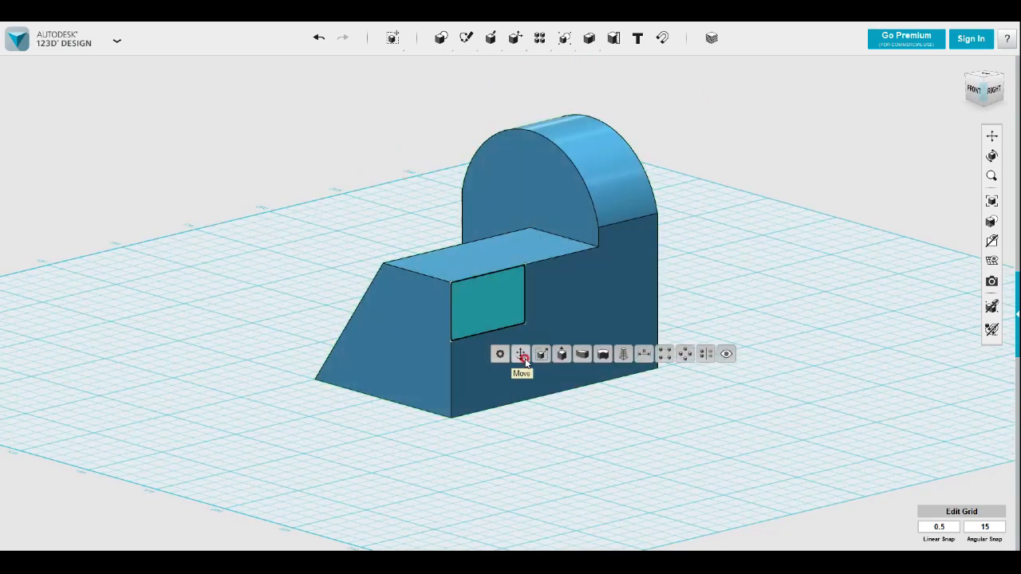
pyautogui.click(560, 353)
pyautogui.moveTo(501, 302); pyautogui.dragTo(295, 259)
pyautogui.moveTo(290, 269); pyautogui.dragTo(878, 276, button='right')
pyautogui.moveTo(989, 258)
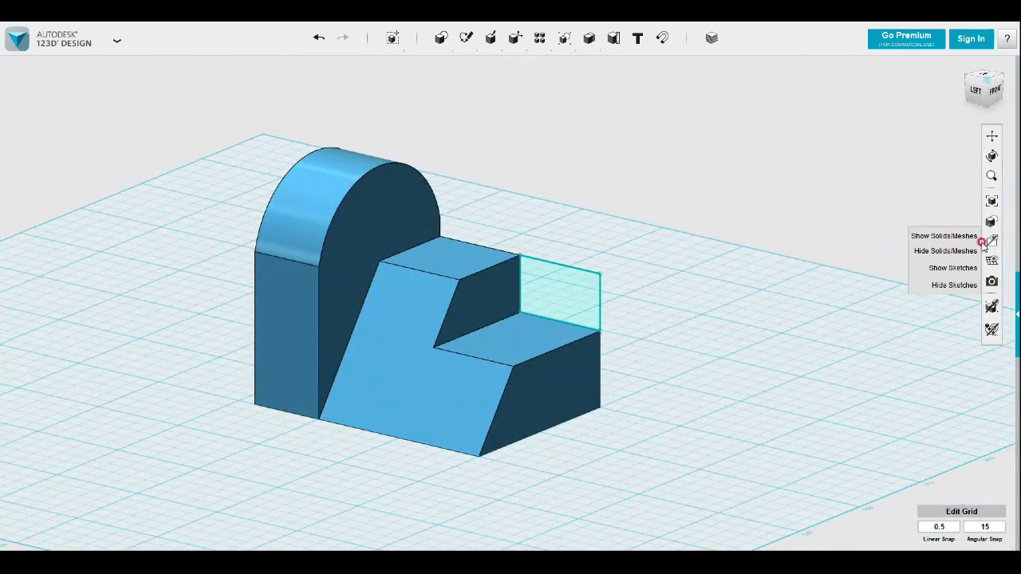
pyautogui.click(952, 285)
pyautogui.scroll(-2, 617, 354)
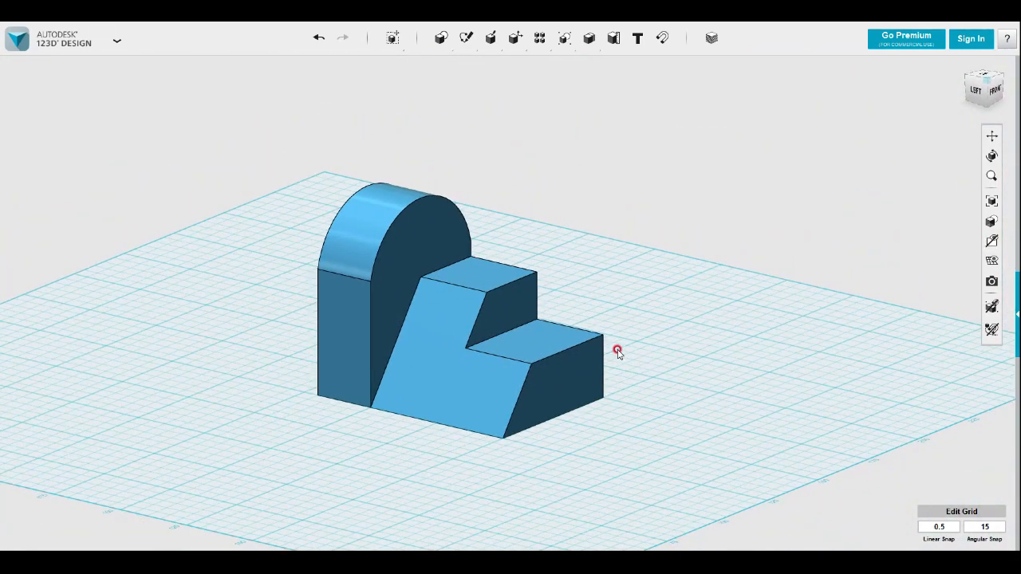
pyautogui.moveTo(622, 349); pyautogui.dragTo(609, 353, button='right')
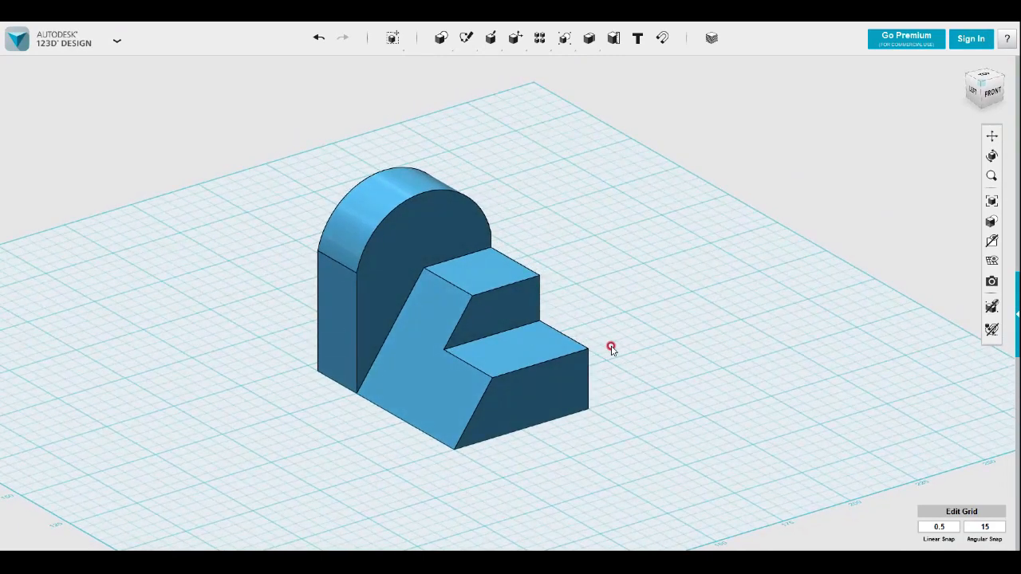
pyautogui.moveTo(643, 319); pyautogui.dragTo(608, 308, button='right')
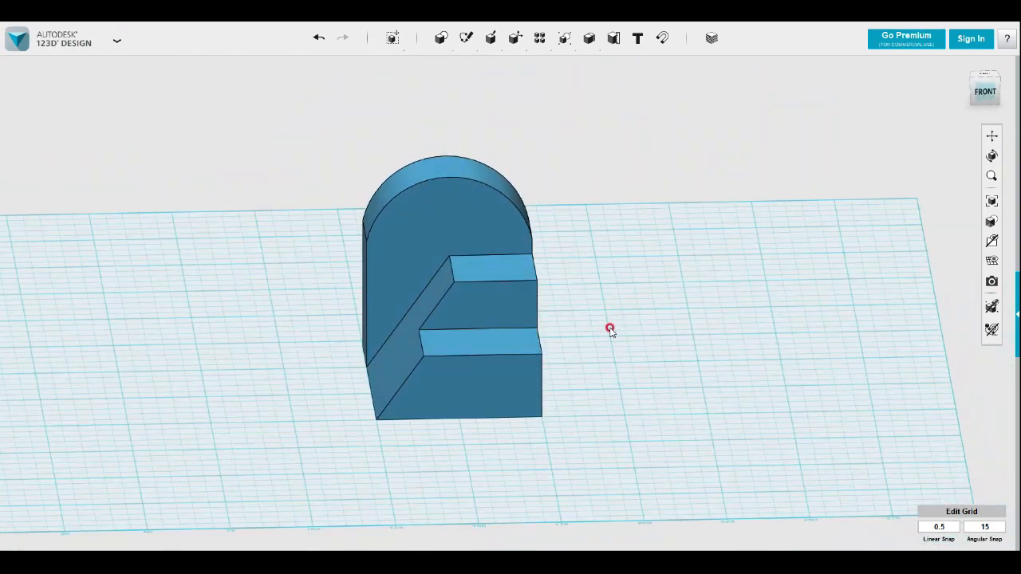
pyautogui.moveTo(633, 332); pyautogui.dragTo(684, 336, button='right')
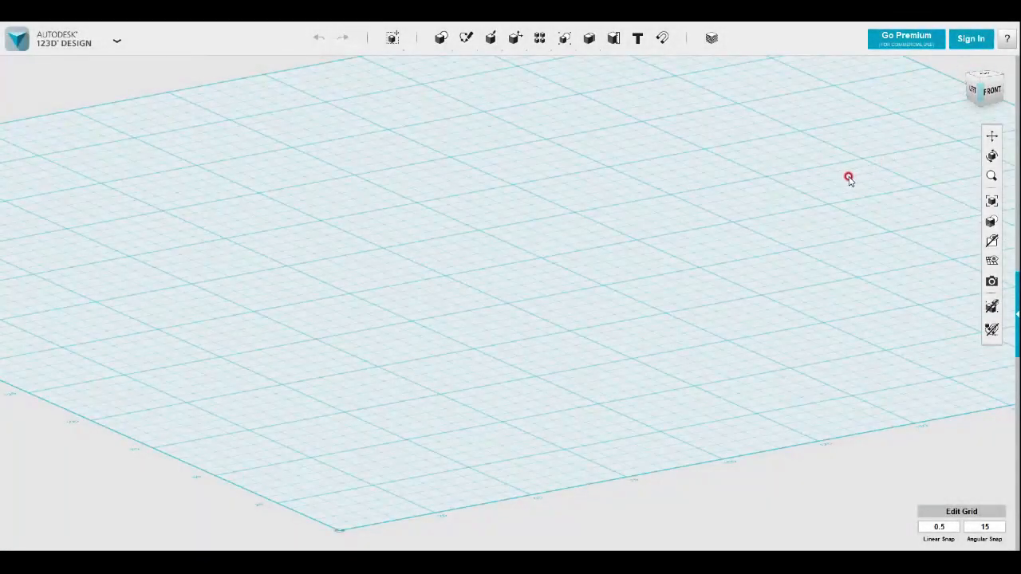
# Sketch a 50 mm square on the grid plane, with its upper edge on the 200 mm grid line
pyautogui.moveTo(838, 174); pyautogui.dragTo(819, 208, button='right')
pyautogui.scroll(-5, 710, 230)
pyautogui.moveTo(702, 239); pyautogui.dragTo(720, 230, button='right')
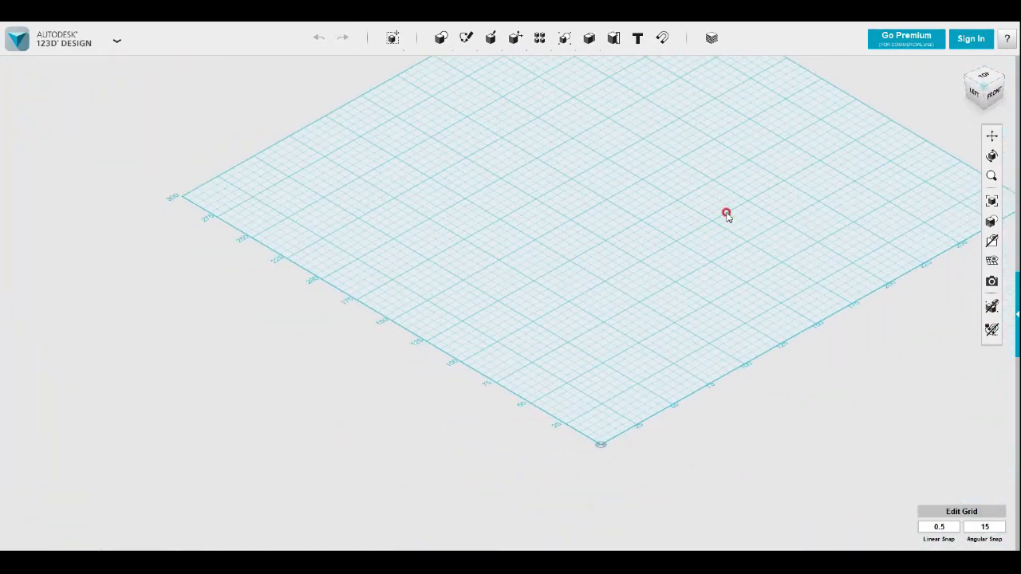
pyautogui.moveTo(654, 288); pyautogui.dragTo(692, 287, button='right')
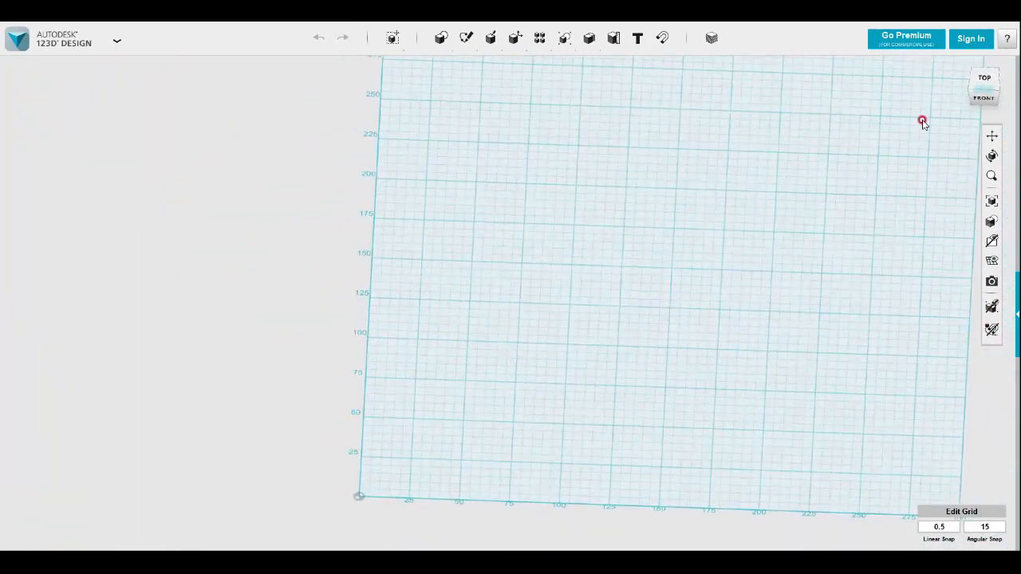
pyautogui.click(983, 79)
pyautogui.moveTo(467, 38)
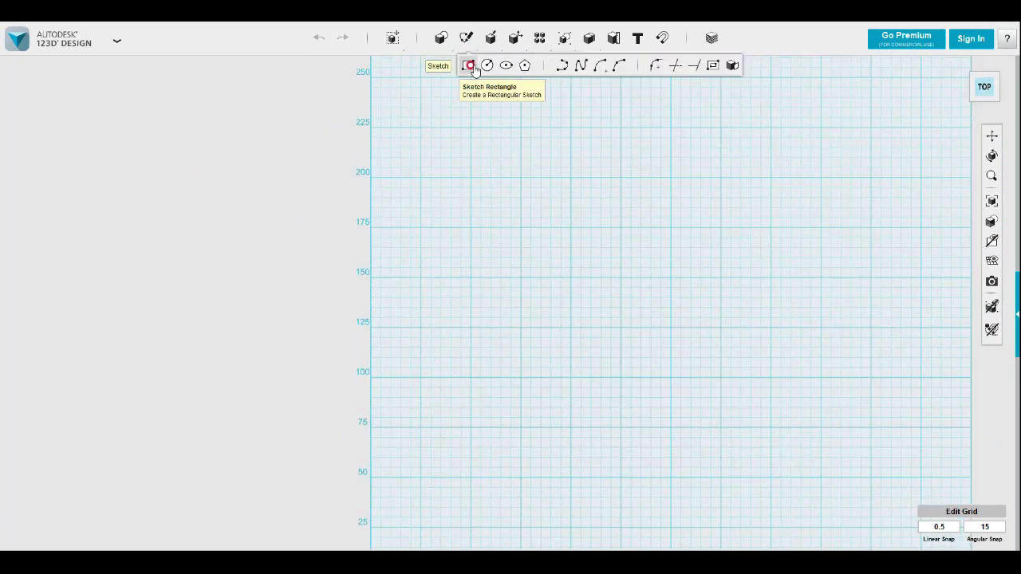
pyautogui.click(578, 200)
pyautogui.click(571, 178)
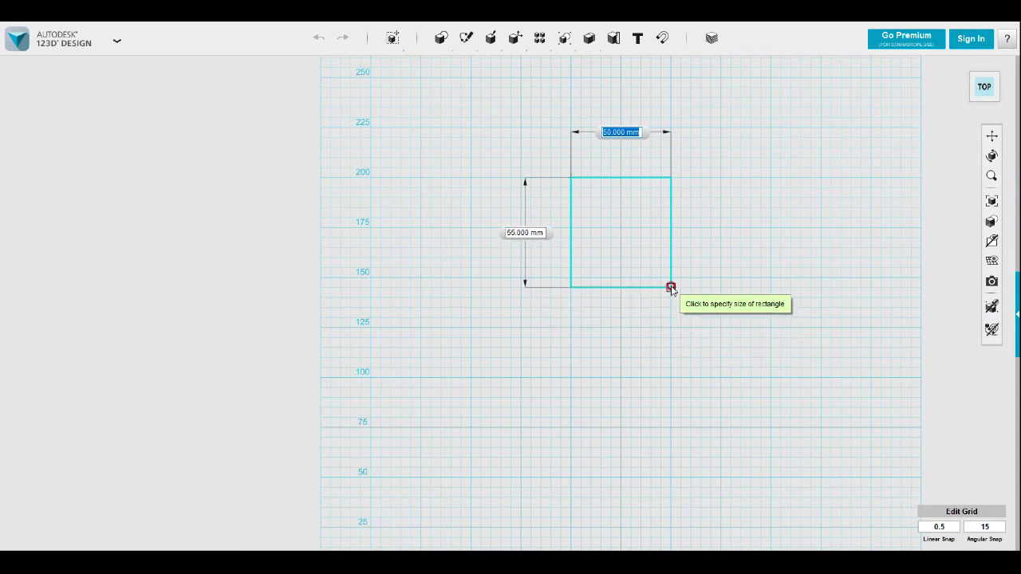
pyautogui.click(671, 288)
pyautogui.scroll(2, 713, 254)
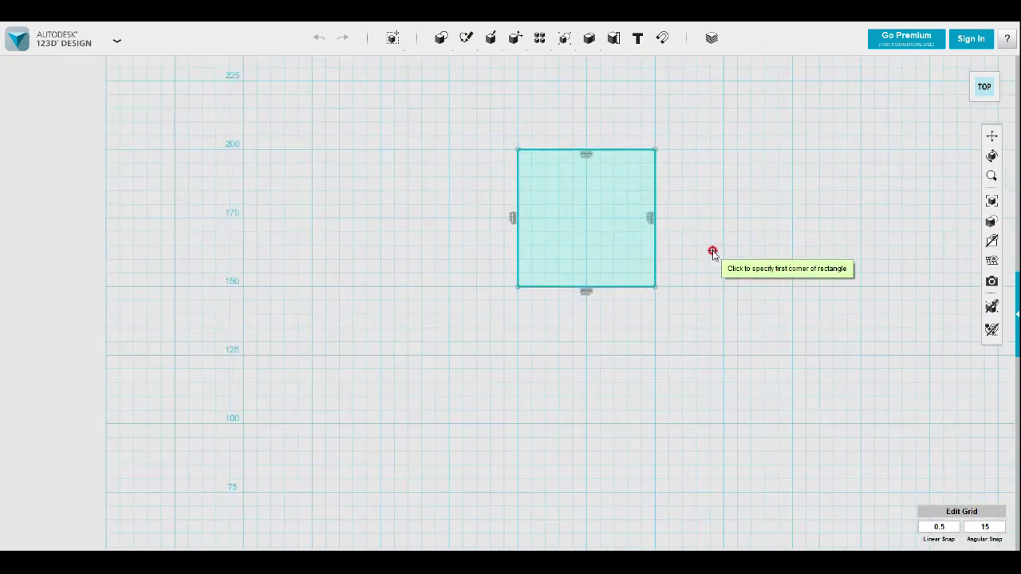
pyautogui.scroll(1, 712, 254)
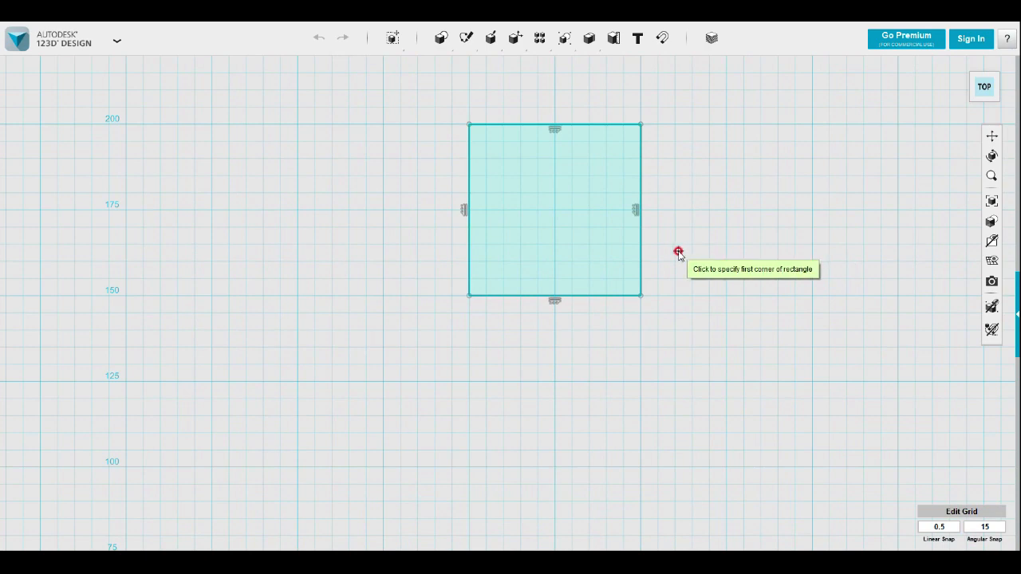
pyautogui.press('Escape')
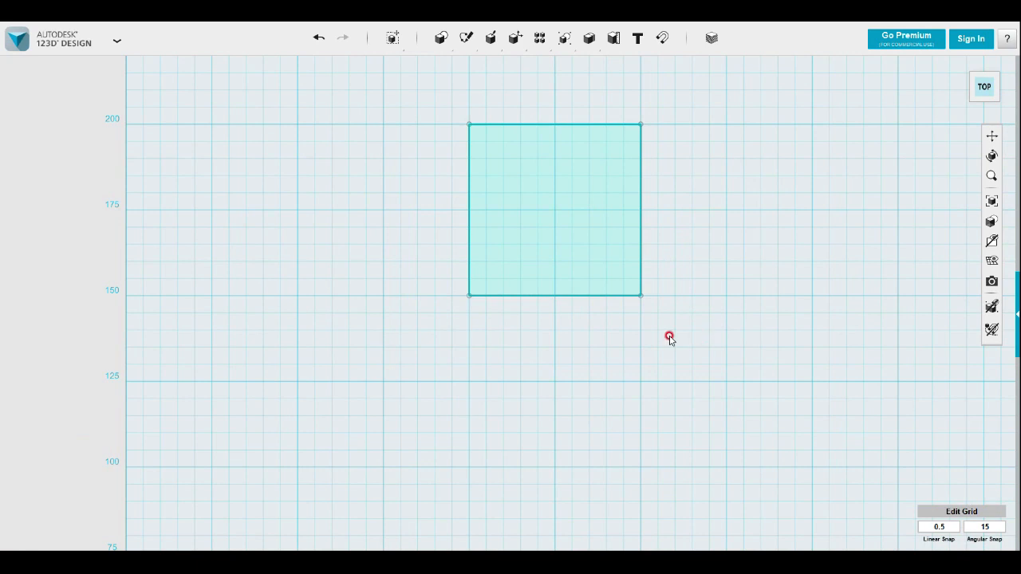
# Add a three-point semicircular arc to the square's sketch, spanning its lower edge and bulging 25 mm outward
pyautogui.moveTo(466, 39)
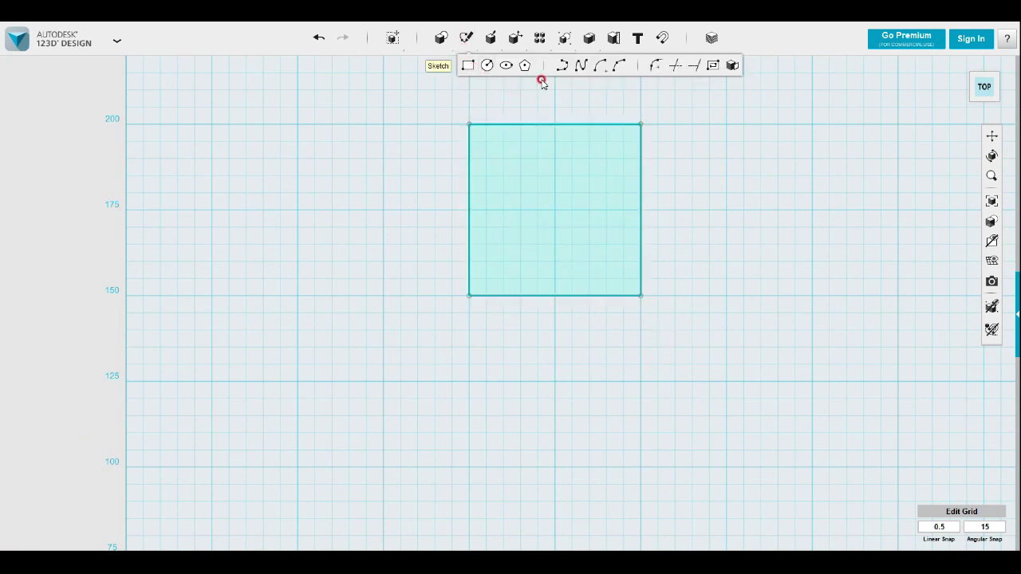
pyautogui.click(606, 65)
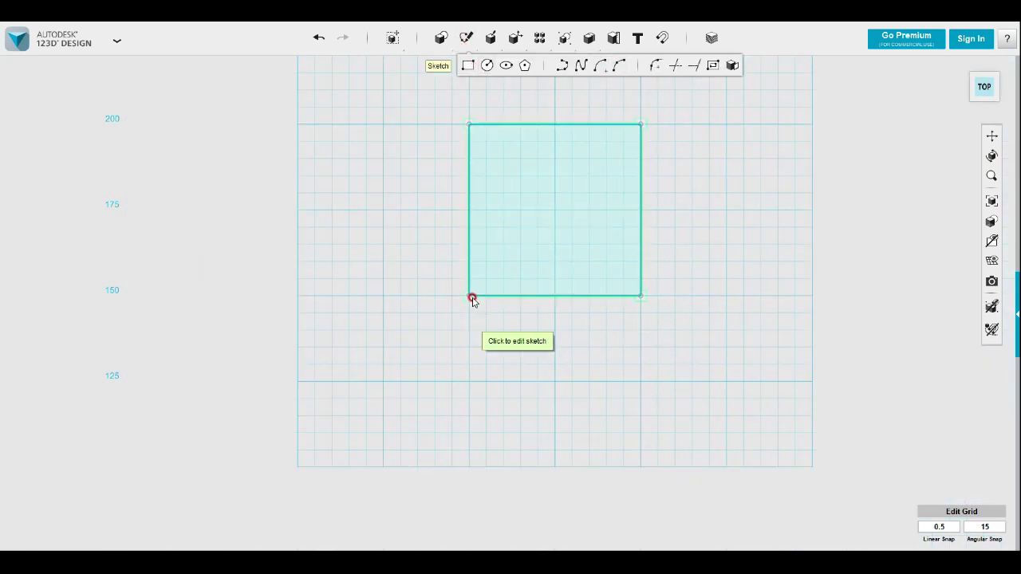
pyautogui.click(472, 298)
pyautogui.click(469, 297)
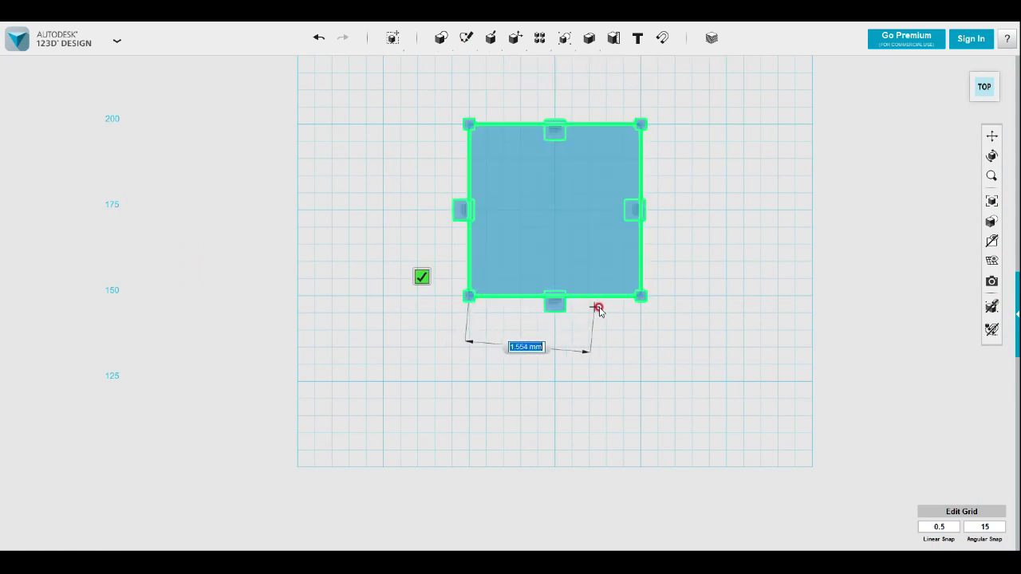
pyautogui.click(640, 296)
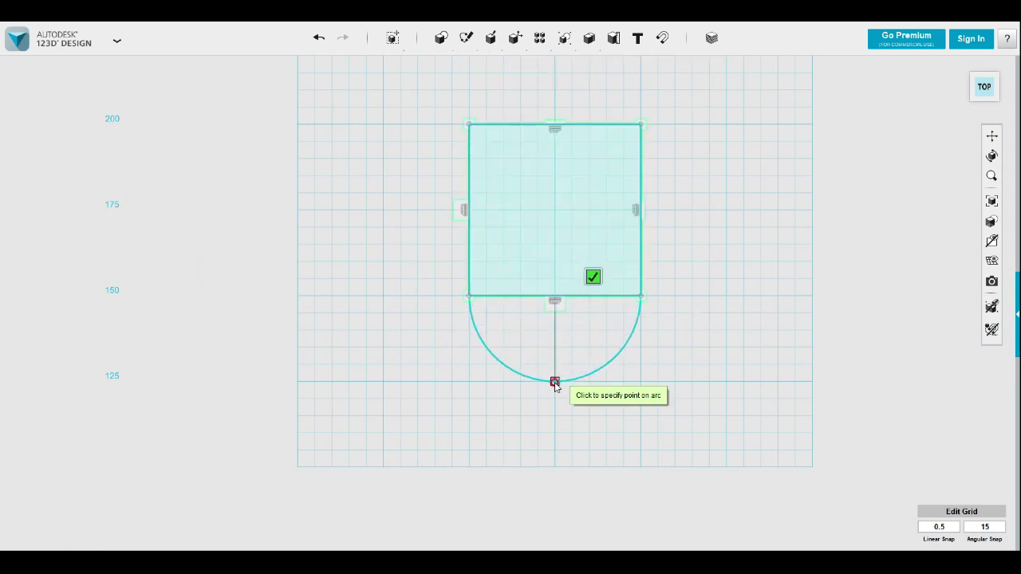
pyautogui.click(553, 383)
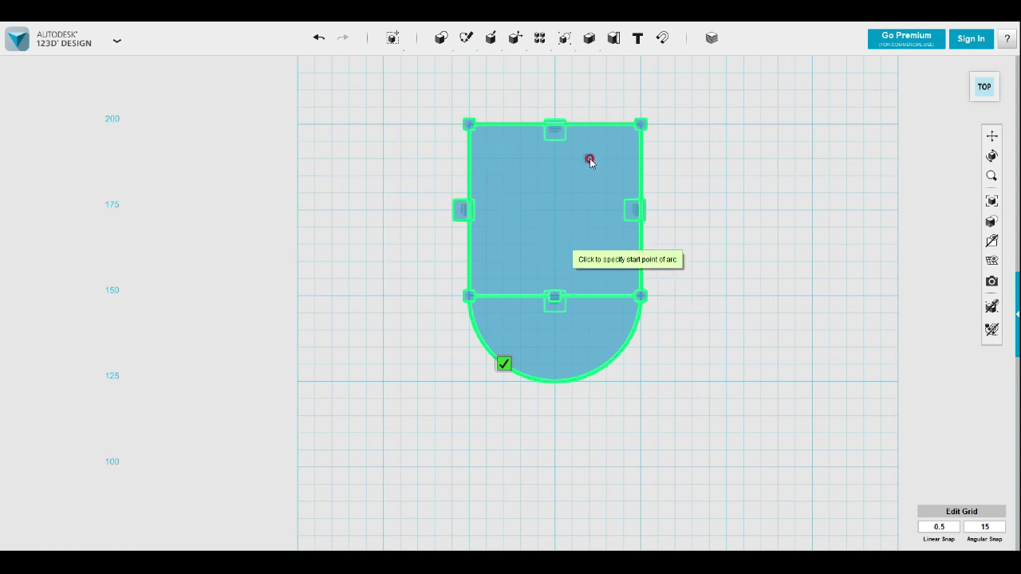
pyautogui.click(513, 135)
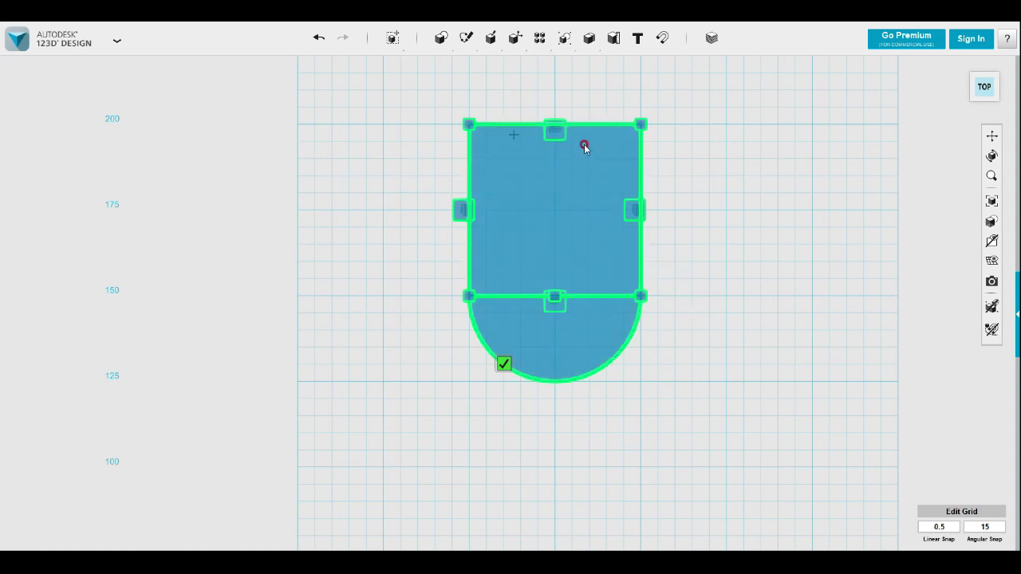
pyautogui.click(708, 181)
# Extrude only the semicircular region upward about 10 mm
pyautogui.moveTo(722, 308)
pyautogui.mouseDown(button='right')
pyautogui.moveTo(483, 383)
pyautogui.moveTo(476, 406)
pyautogui.moveTo(503, 433)
pyautogui.mouseUp(button='right')
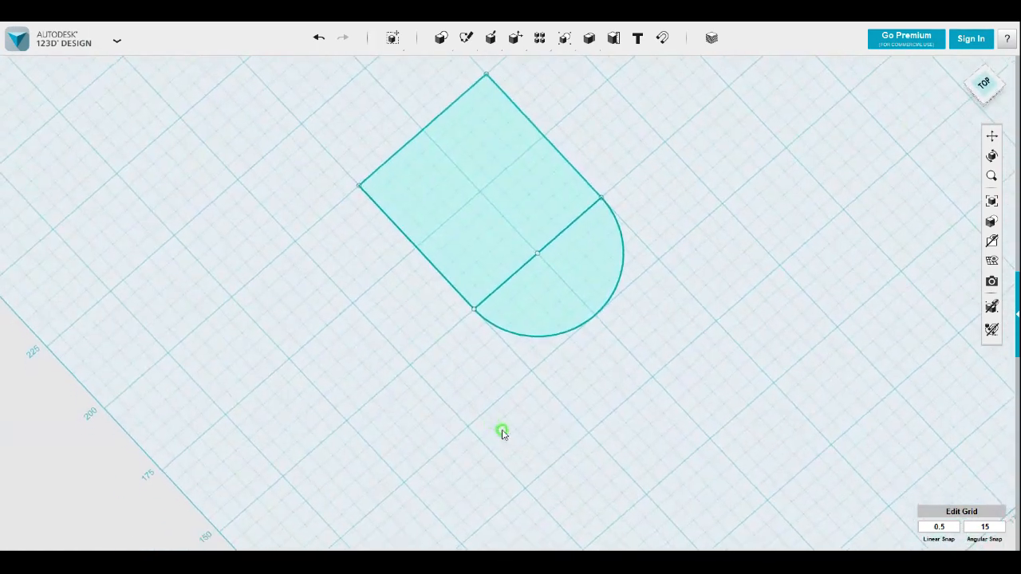
pyautogui.moveTo(609, 442)
pyautogui.mouseDown(button='right')
pyautogui.moveTo(659, 486)
pyautogui.moveTo(654, 470)
pyautogui.moveTo(714, 465)
pyautogui.moveTo(659, 437)
pyautogui.moveTo(407, 422)
pyautogui.moveTo(456, 439)
pyautogui.mouseUp(button='right')
pyautogui.click(610, 302)
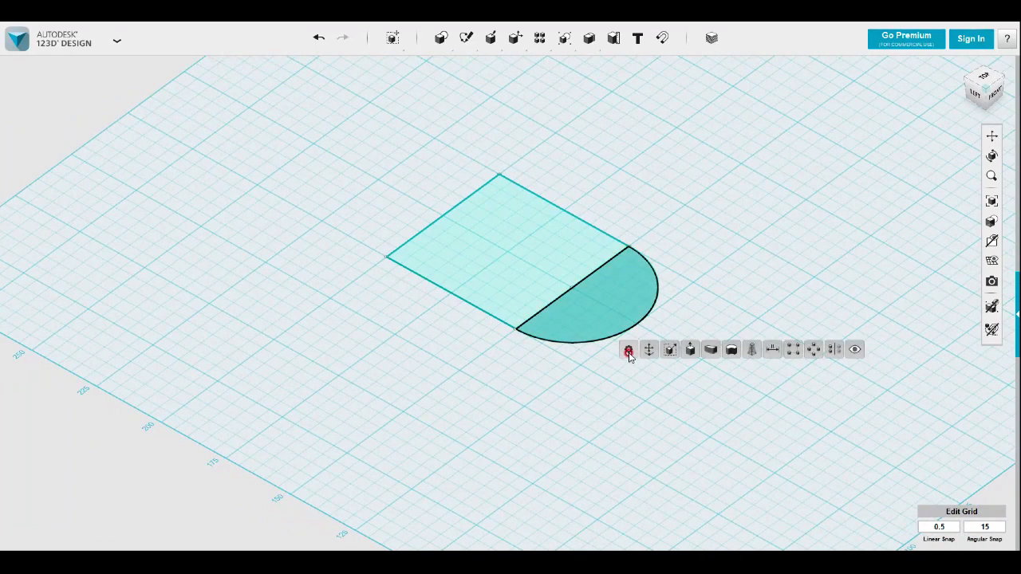
pyautogui.keyDown('shift'); pyautogui.click(526, 256); pyautogui.keyUp('shift')
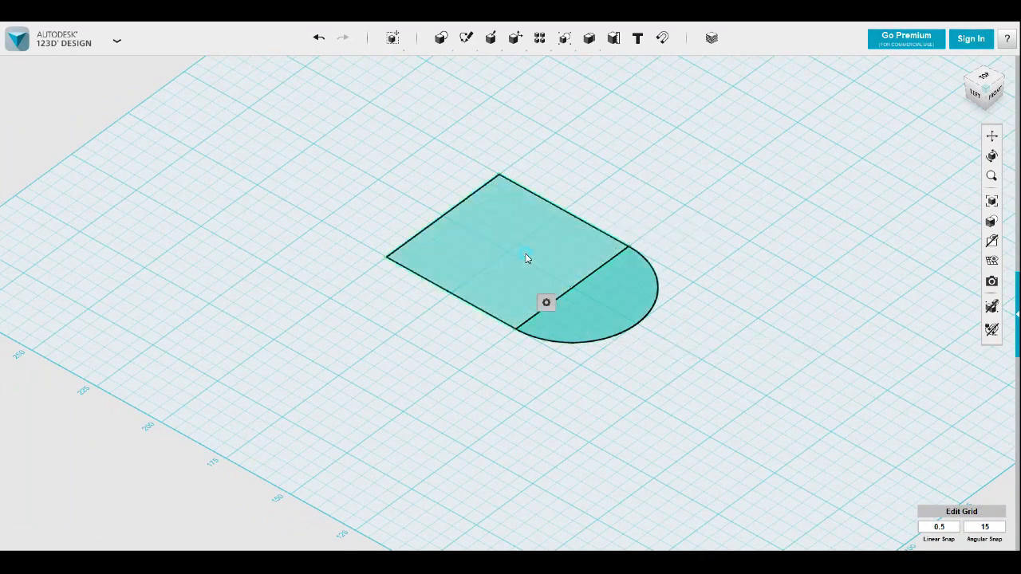
pyautogui.click(656, 352)
pyautogui.click(605, 315)
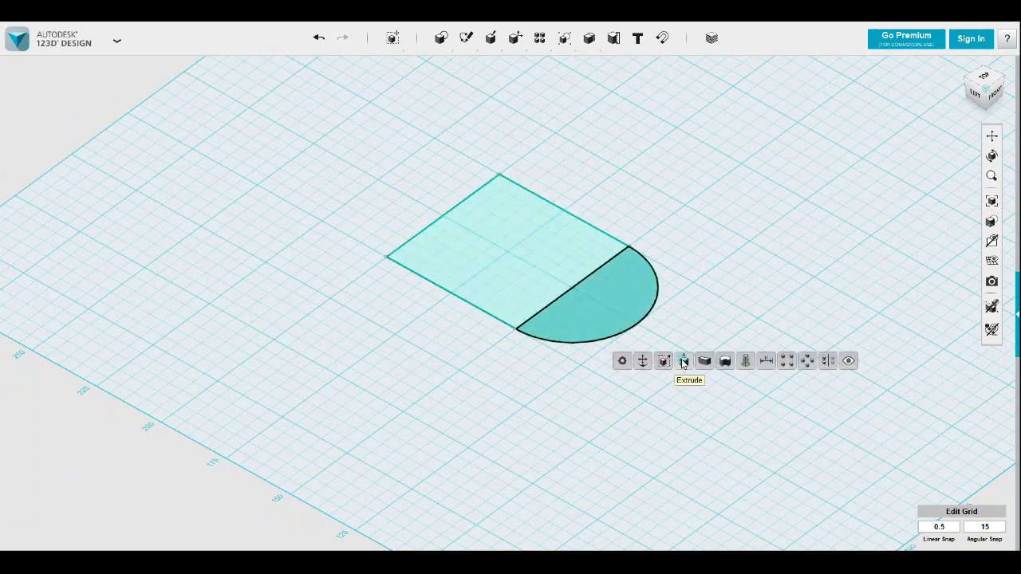
pyautogui.click(683, 362)
pyautogui.moveTo(606, 293); pyautogui.dragTo(608, 270)
pyautogui.click(705, 311)
pyautogui.press('Return')
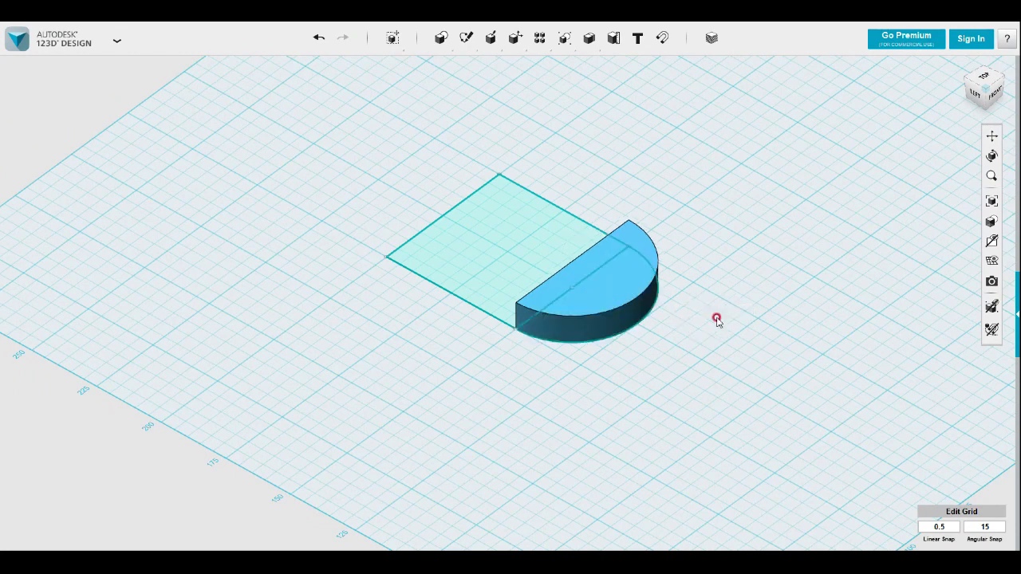
# Extrude the square region 40 mm upward as a new solid
pyautogui.click(503, 255)
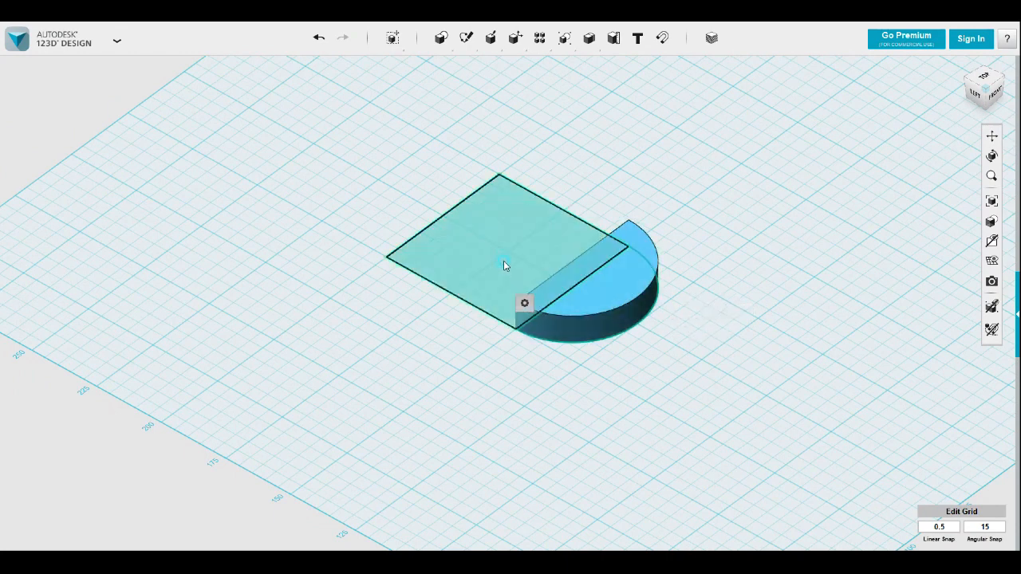
pyautogui.moveTo(507, 237)
pyautogui.mouseDown()
pyautogui.moveTo(506, 121)
pyautogui.moveTo(508, 132)
pyautogui.mouseUp()
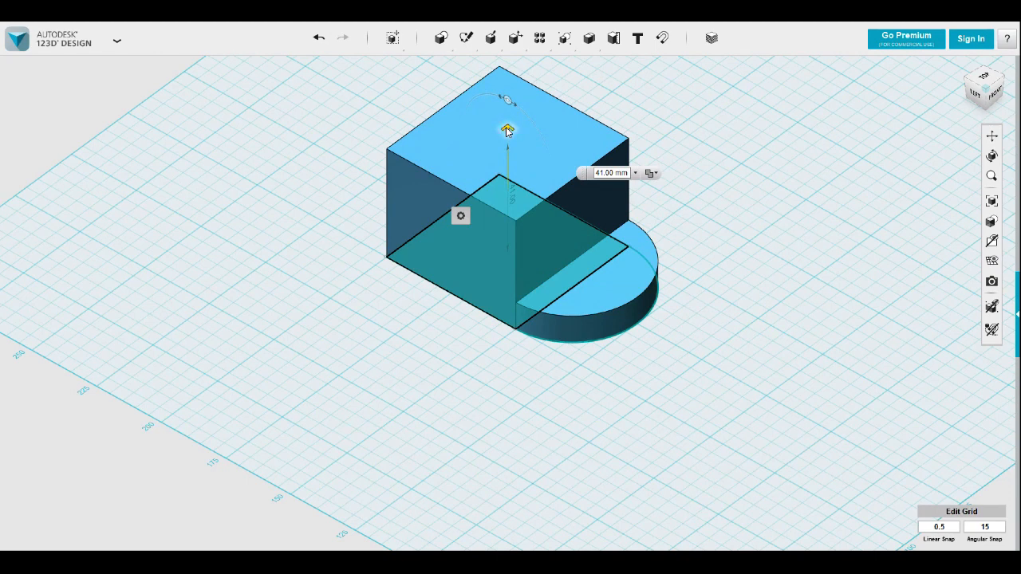
pyautogui.moveTo(507, 131); pyautogui.dragTo(507, 134)
pyautogui.click(651, 174)
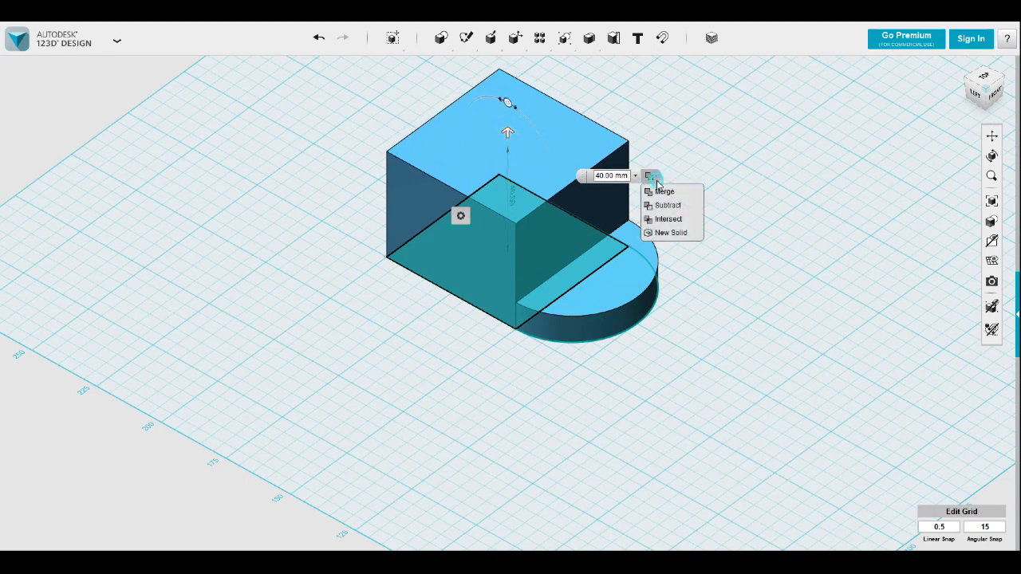
pyautogui.click(686, 232)
pyautogui.click(710, 250)
# Sketch a slanted line about 46 mm long on the block's front face, from the half-disc's upper left corner to the top edge at about 40.6°
pyautogui.moveTo(714, 250); pyautogui.dragTo(693, 238, button='right')
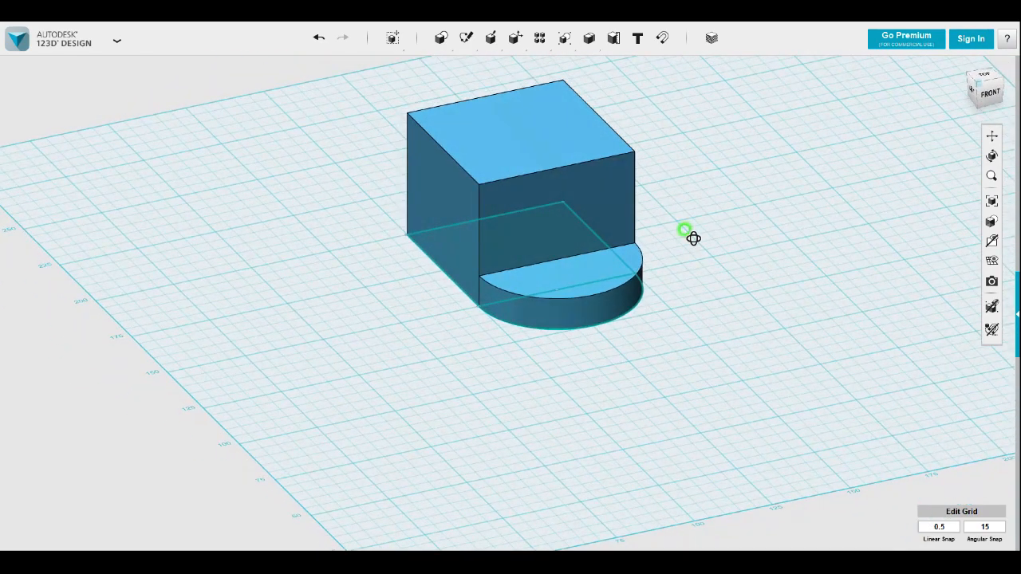
pyautogui.moveTo(693, 238); pyautogui.dragTo(674, 214, button='right')
pyautogui.moveTo(470, 40)
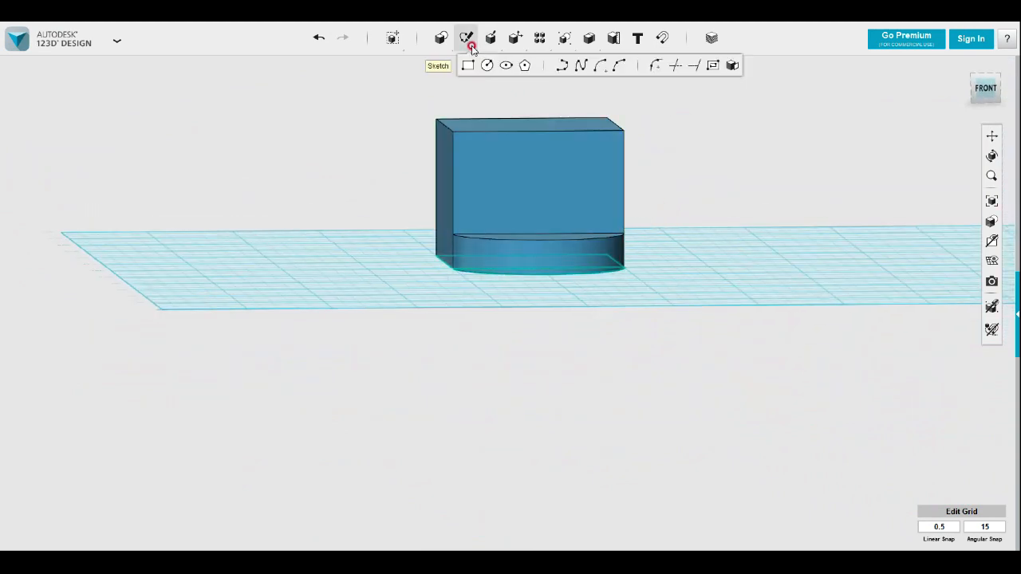
pyautogui.click(564, 76)
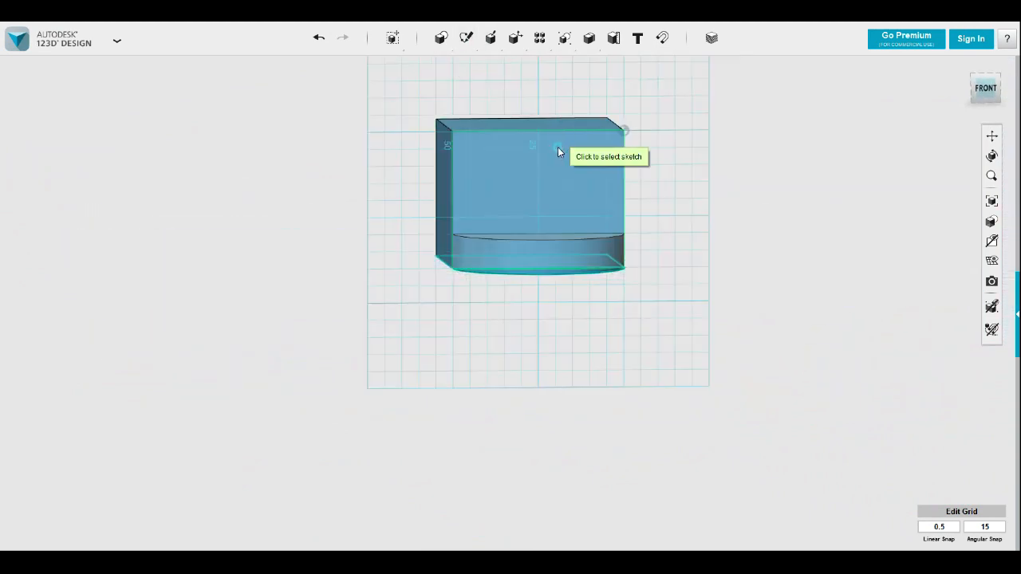
pyautogui.click(457, 238)
pyautogui.click(452, 234)
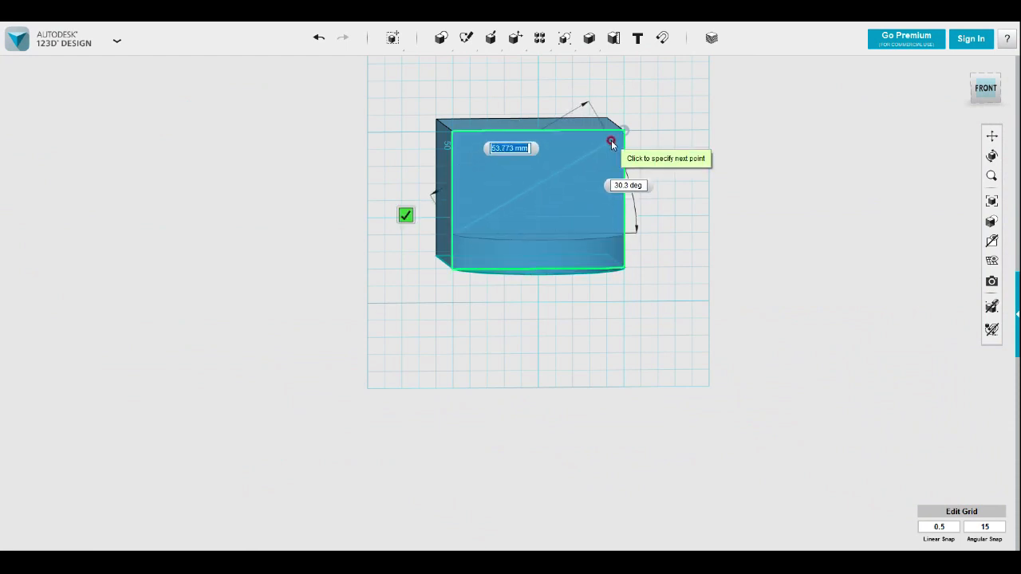
pyautogui.click(571, 132)
pyautogui.click(528, 112)
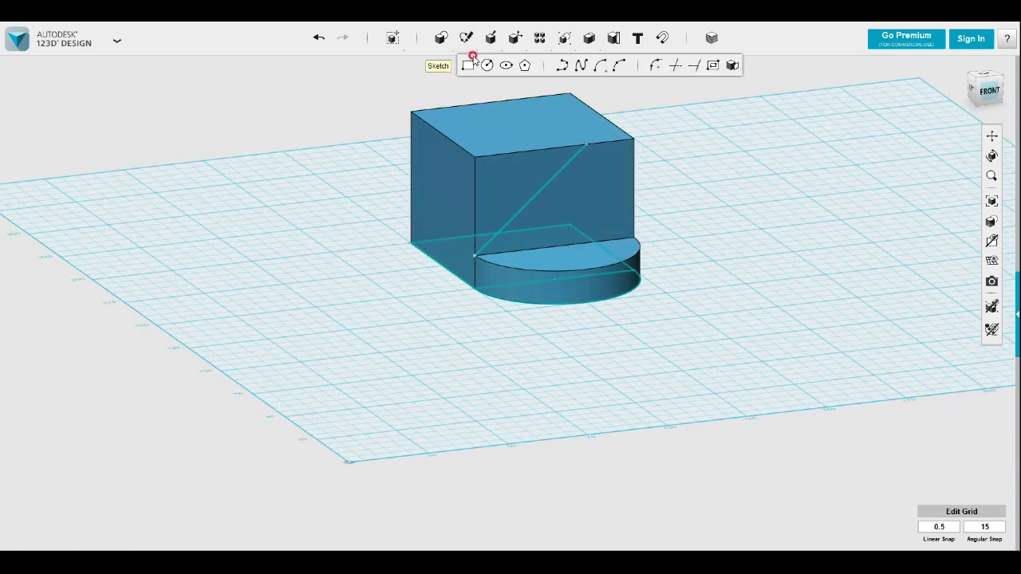
# Split the block along the slanted sketch line and delete its upper left piece
pyautogui.moveTo(488, 44)
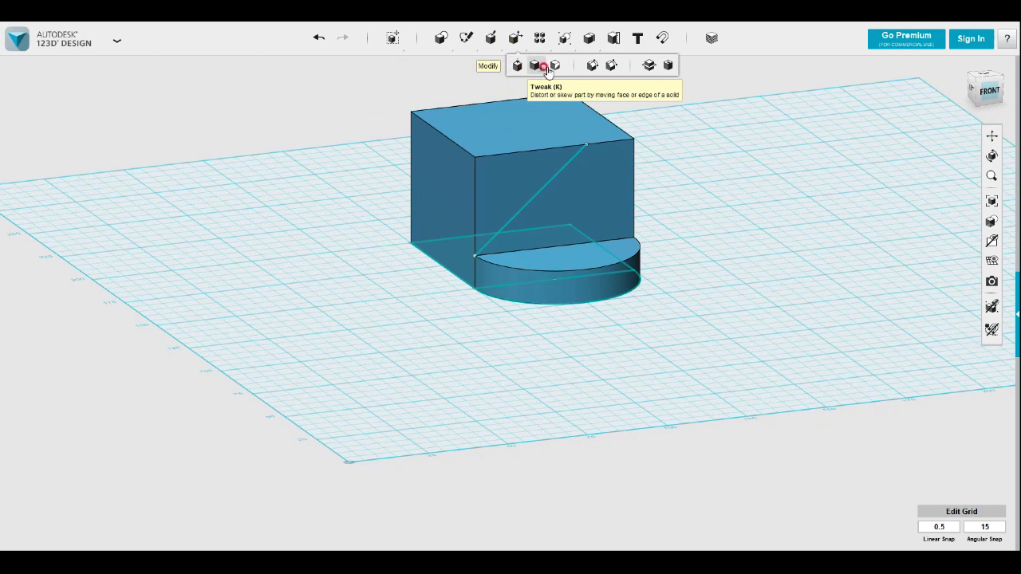
pyautogui.click(649, 67)
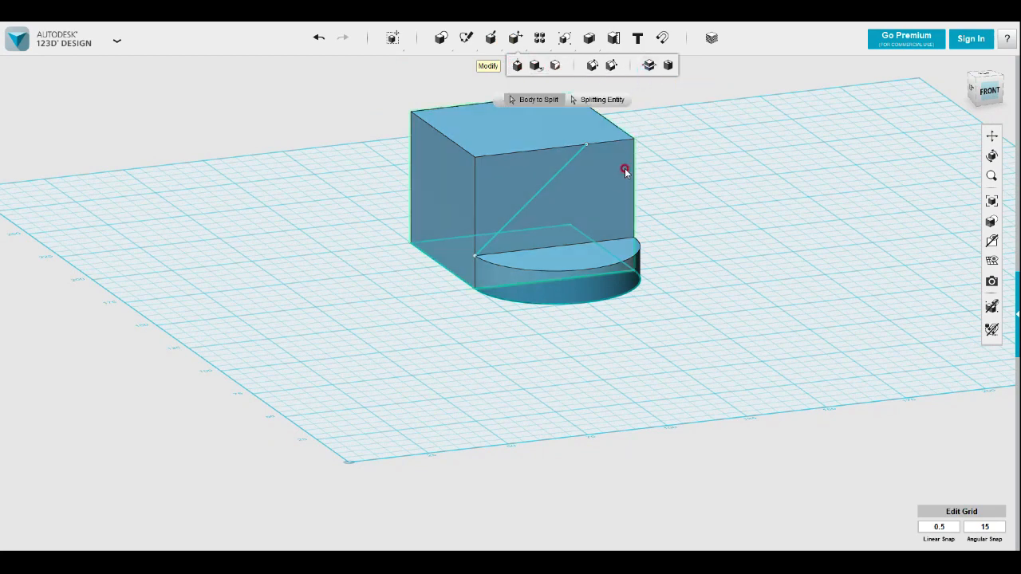
pyautogui.click(612, 172)
pyautogui.click(595, 100)
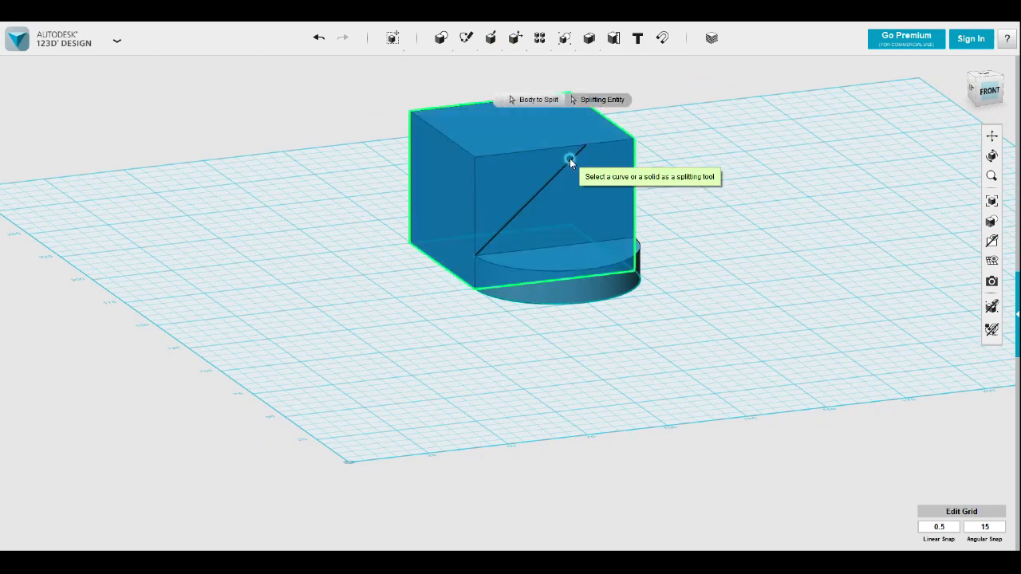
pyautogui.click(572, 157)
pyautogui.click(513, 169)
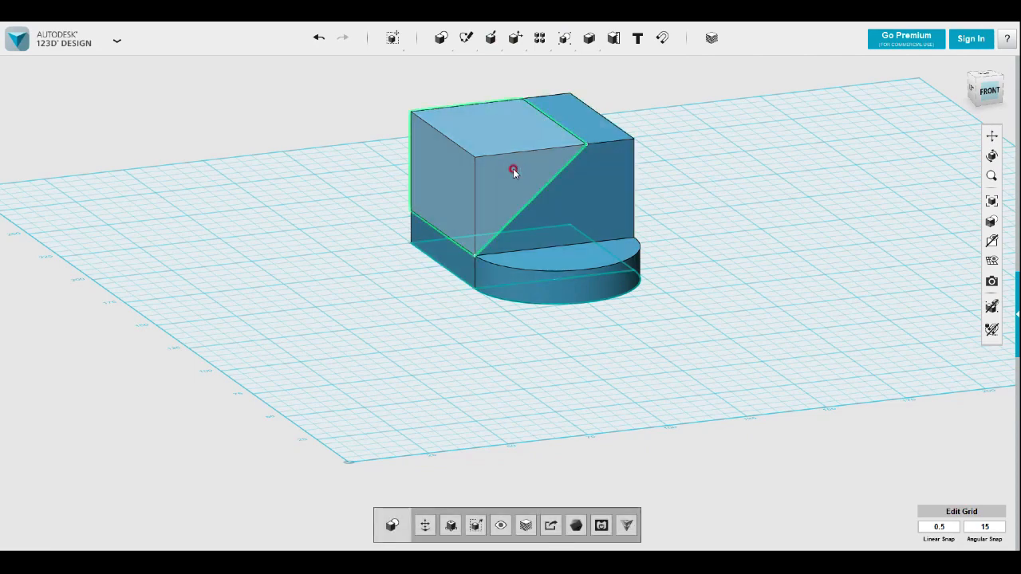
pyautogui.press('Delete')
# Sketch a 21.213 mm diagonal line at 135° on the block's right face, starting from its upper rear corner
pyautogui.moveTo(726, 296)
pyautogui.mouseDown(button='right')
pyautogui.moveTo(716, 295)
pyautogui.moveTo(721, 304)
pyautogui.moveTo(717, 292)
pyautogui.mouseUp(button='right')
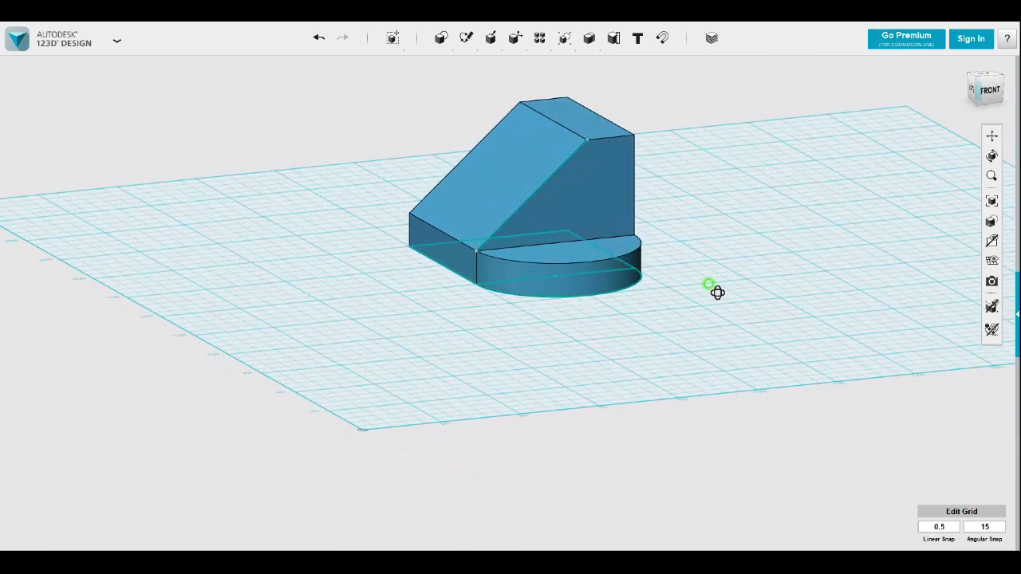
pyautogui.moveTo(717, 293); pyautogui.dragTo(611, 292, button='right')
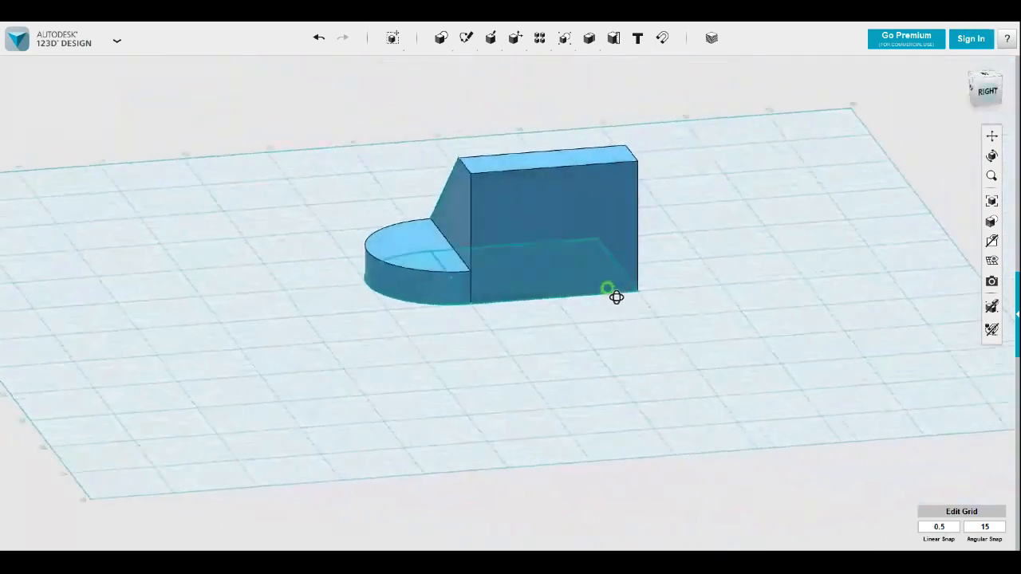
pyautogui.click(988, 92)
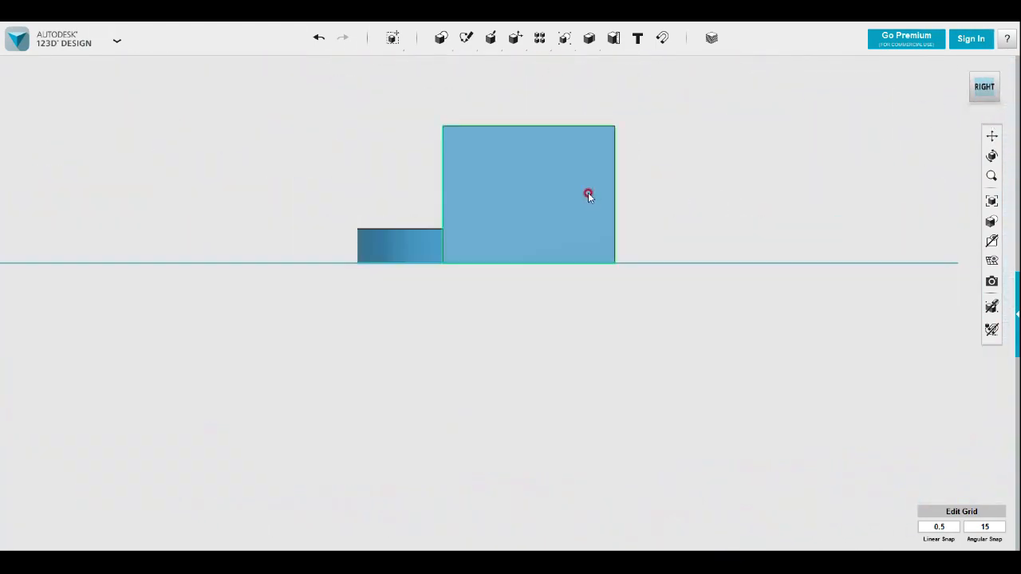
pyautogui.moveTo(570, 205); pyautogui.dragTo(576, 300, button='middle')
pyautogui.scroll(3, 581, 287)
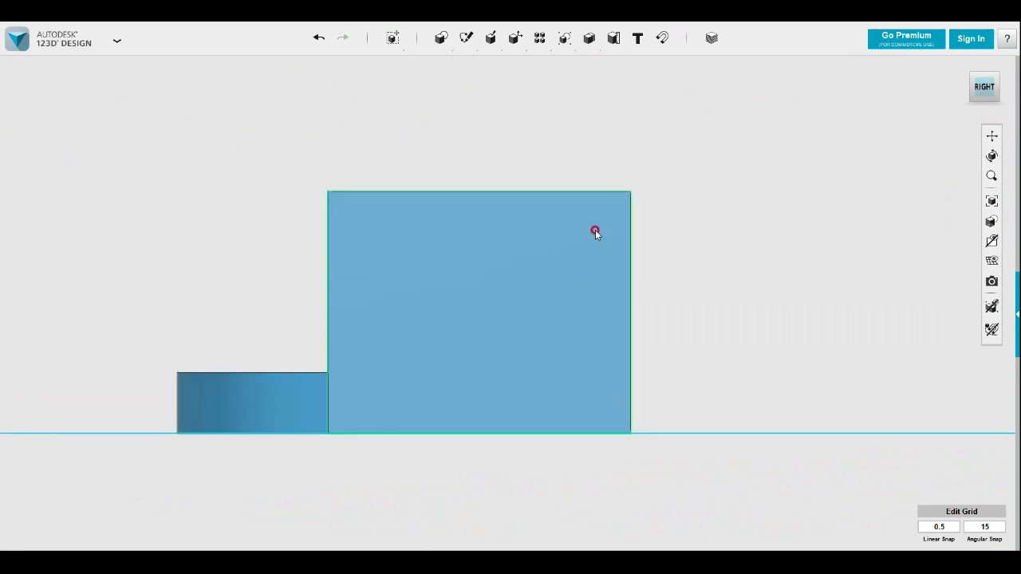
pyautogui.moveTo(466, 38)
pyautogui.click(565, 67)
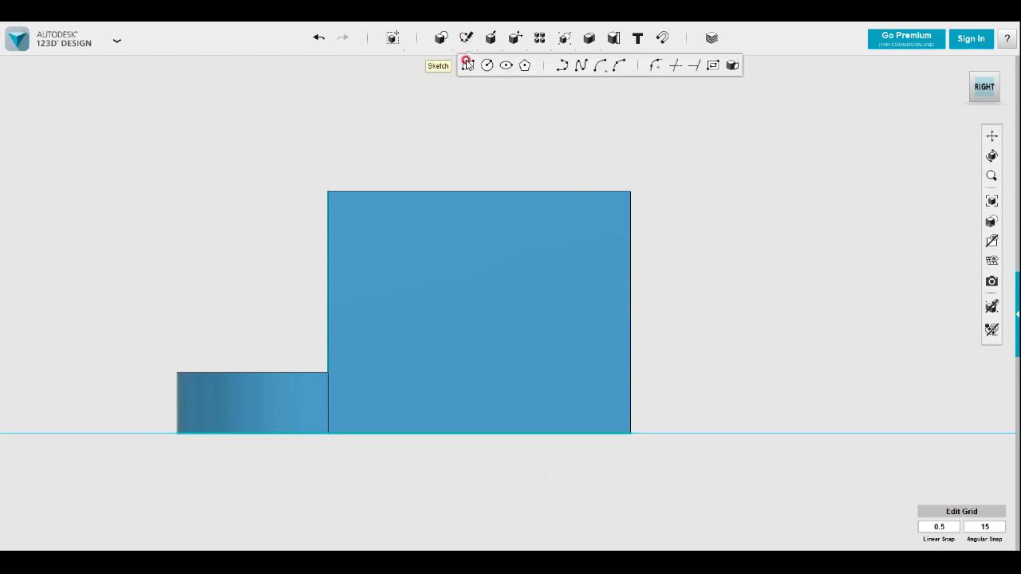
pyautogui.click(630, 192)
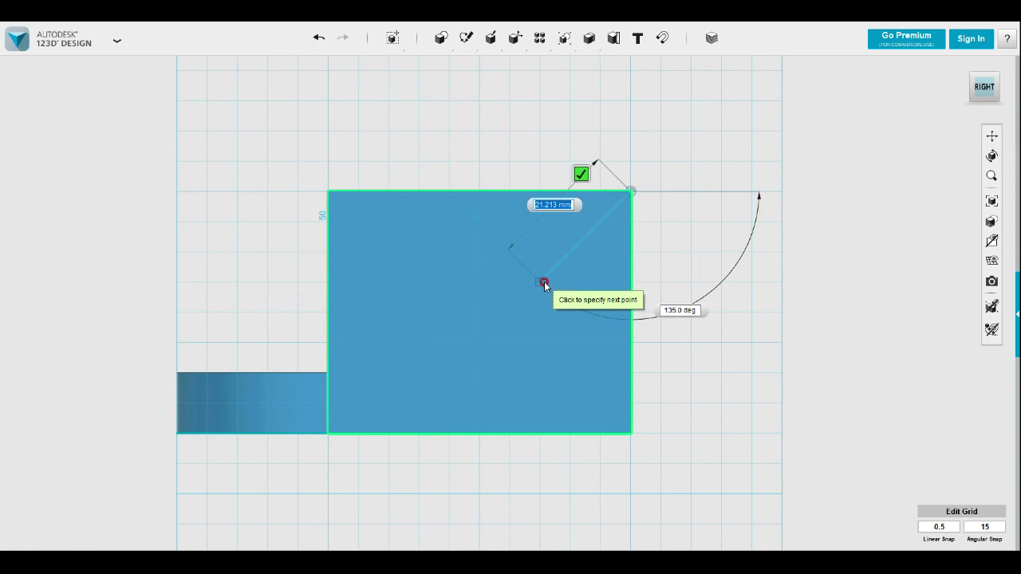
pyautogui.press('Return')
# Extend the sketch with a 45 mm horizontal line from the diagonal's lower end past the block's front edge
pyautogui.moveTo(457, 42)
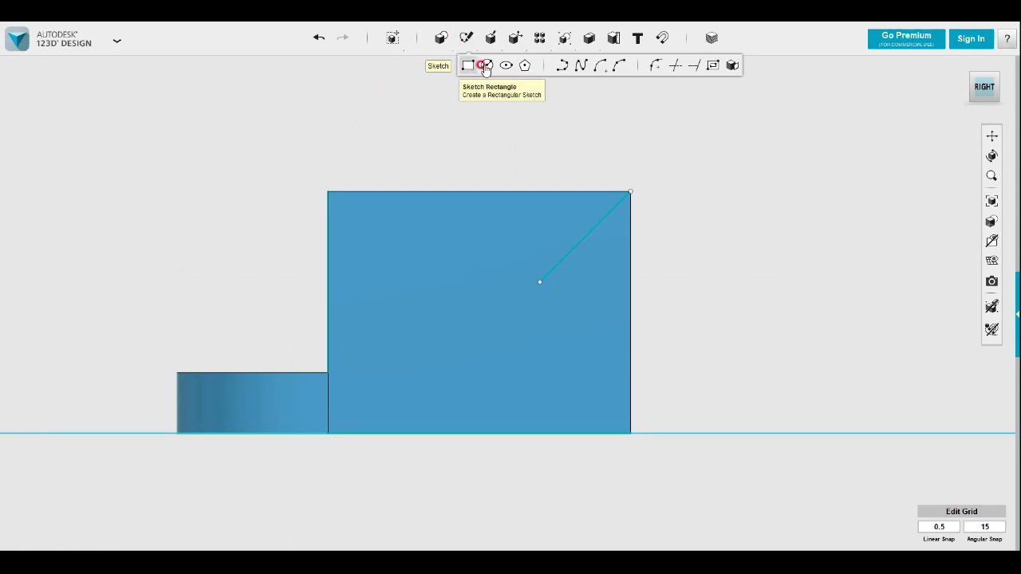
pyautogui.click(563, 67)
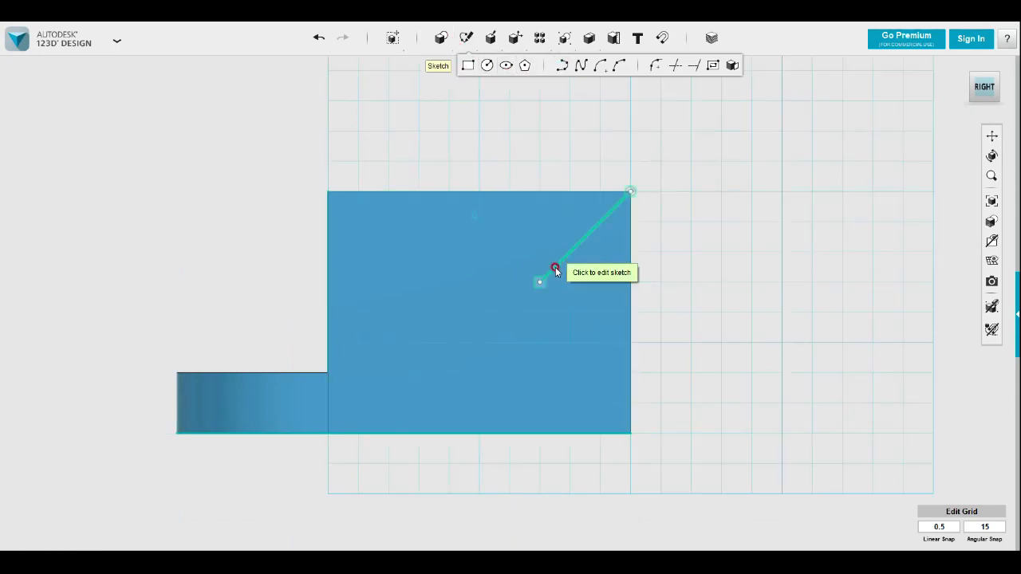
pyautogui.click(554, 269)
pyautogui.click(540, 282)
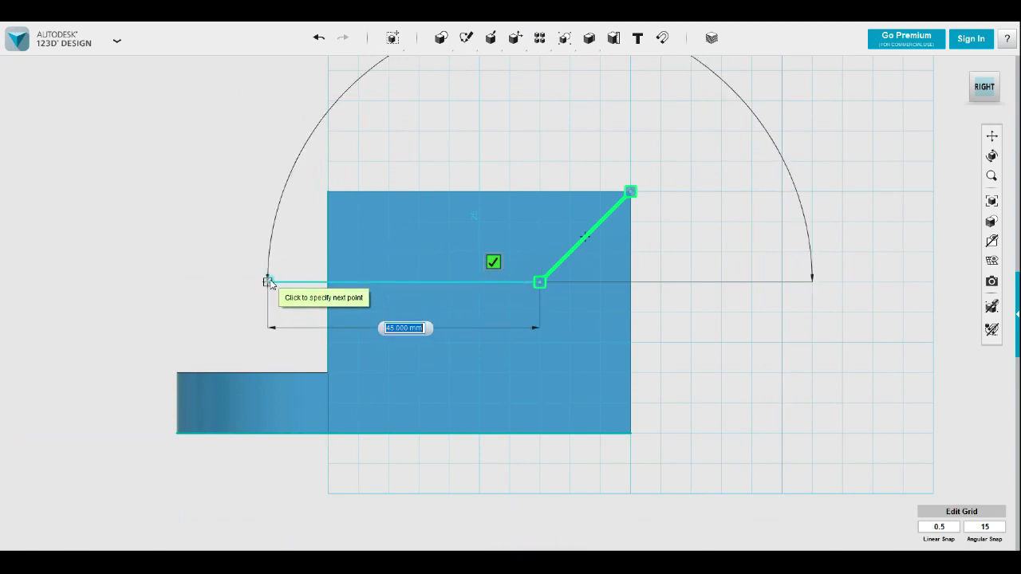
pyautogui.click(269, 283)
pyautogui.click(224, 263)
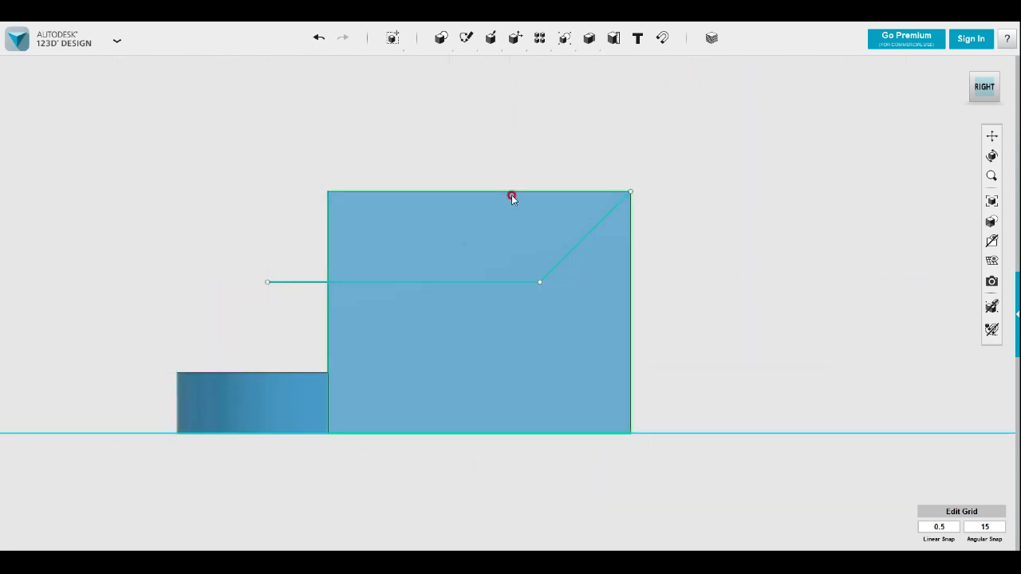
# Split the main block using the diagonal and horizontal sketch lines on its right face as the splitting entity
pyautogui.moveTo(493, 46)
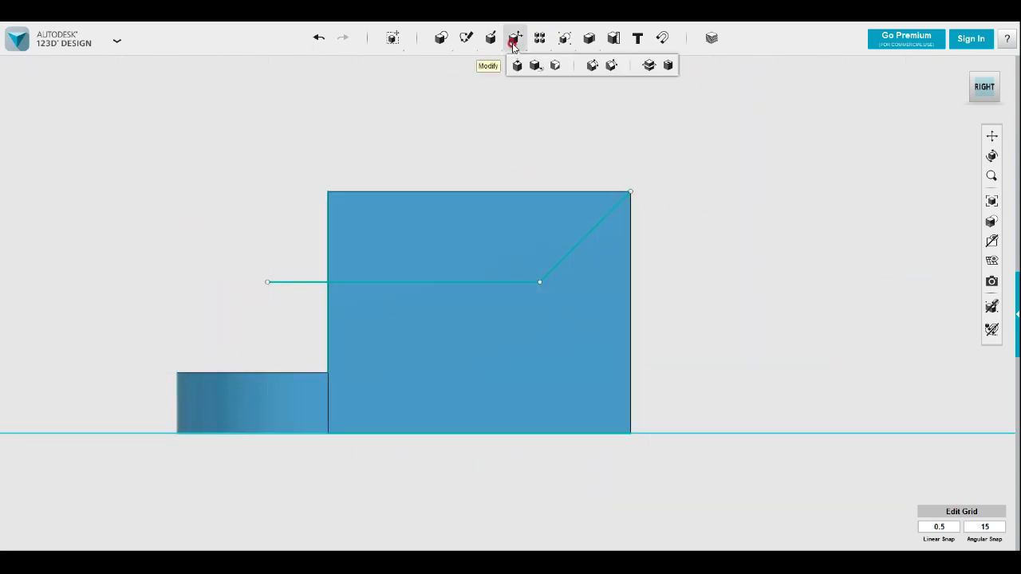
pyautogui.click(649, 66)
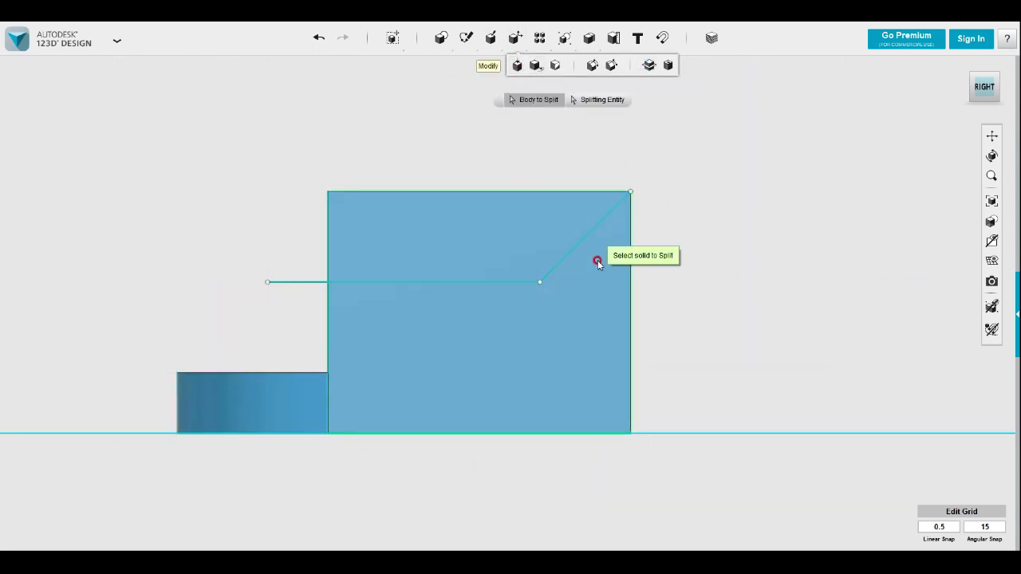
pyautogui.click(597, 260)
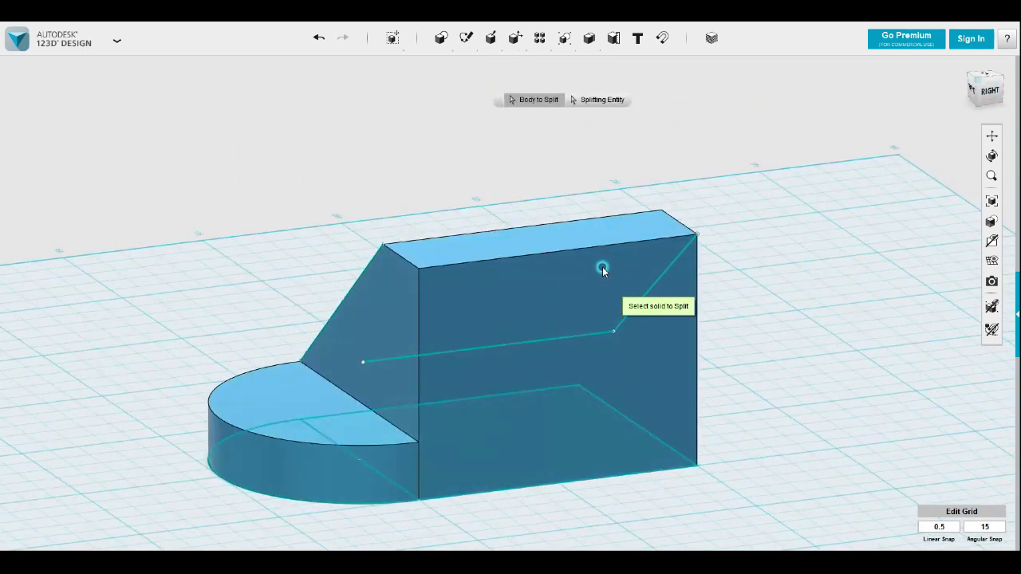
pyautogui.click(575, 101)
pyautogui.click(647, 291)
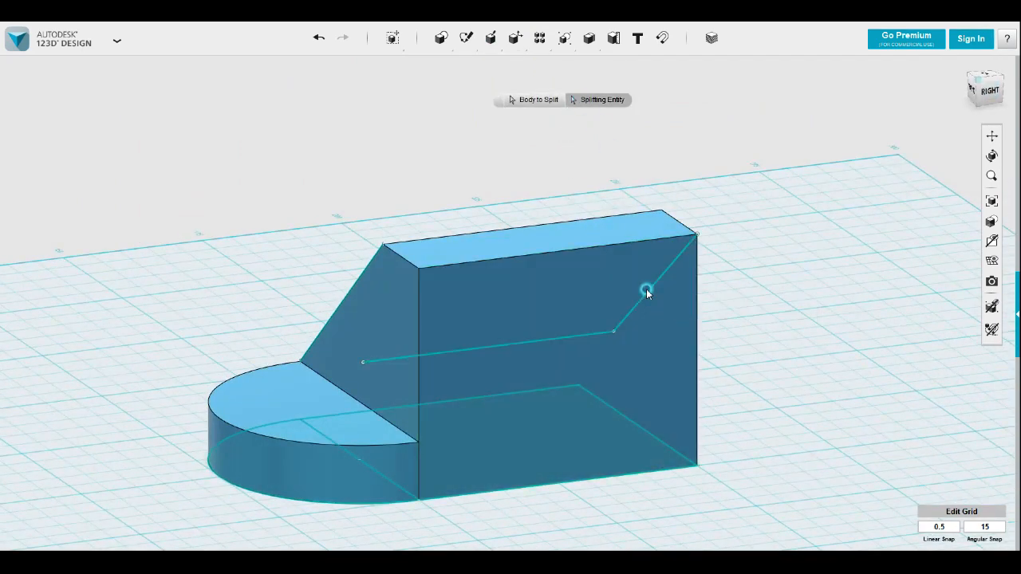
pyautogui.click(647, 293)
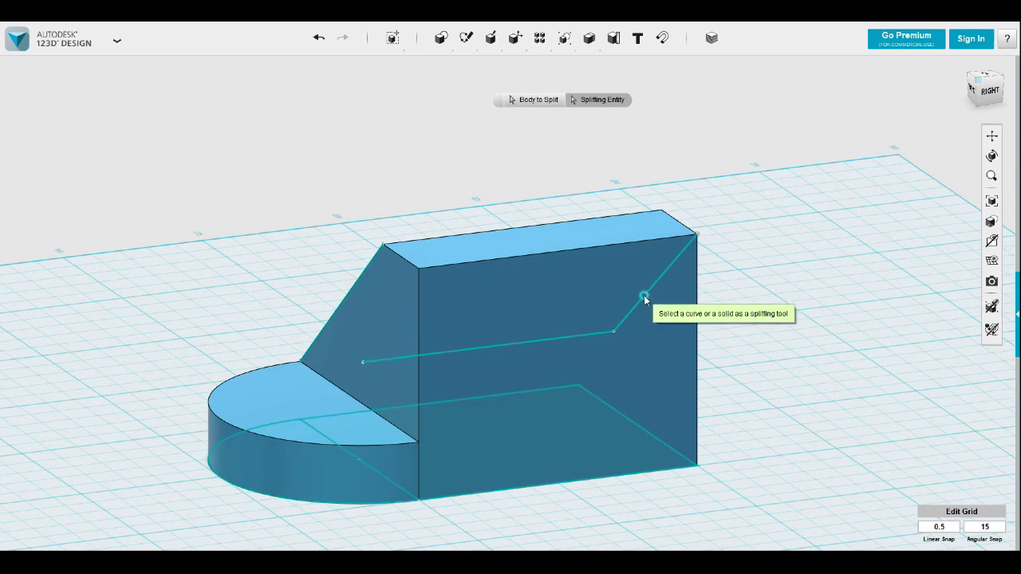
pyautogui.moveTo(647, 295); pyautogui.dragTo(796, 333, button='right')
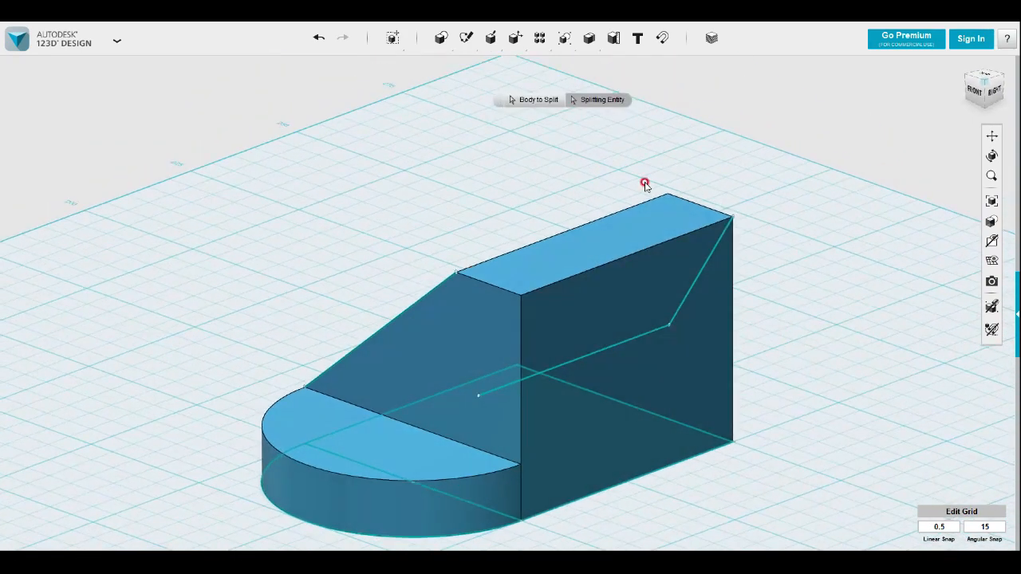
pyautogui.click(529, 99)
pyautogui.click(561, 287)
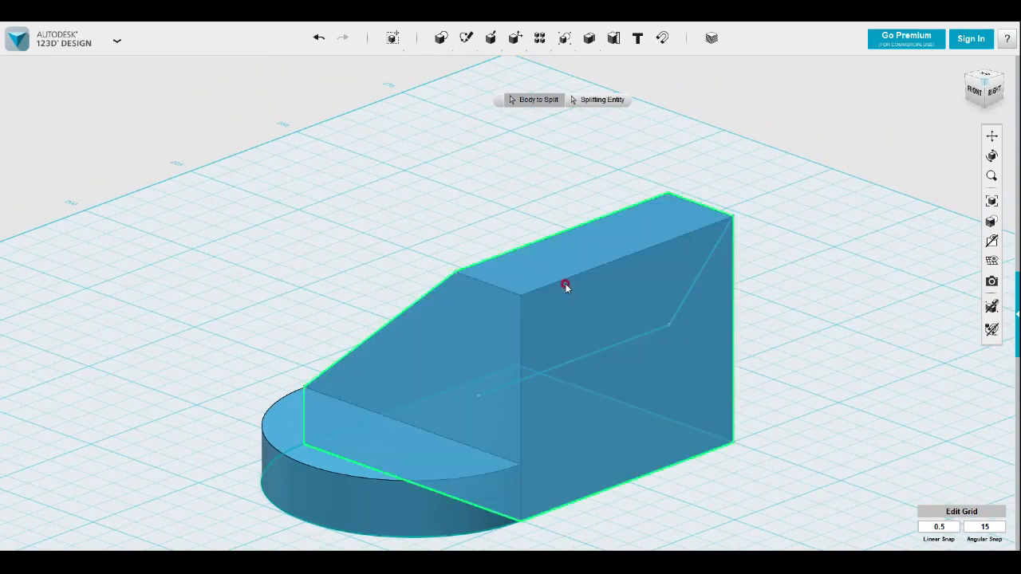
pyautogui.click(588, 101)
pyautogui.click(687, 297)
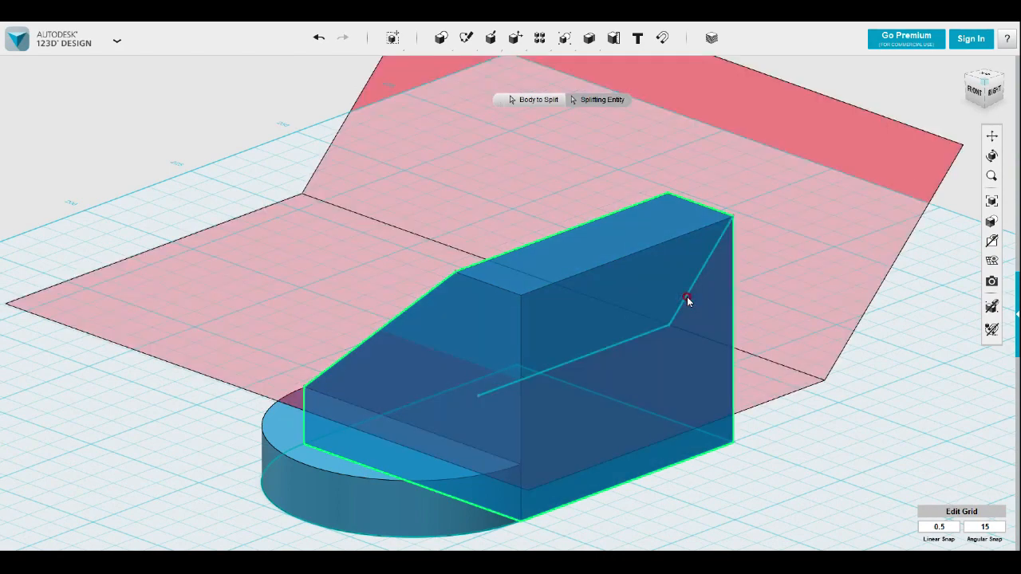
pyautogui.click(852, 401)
# Delete the upper front piece of the split block
pyautogui.moveTo(836, 399); pyautogui.dragTo(892, 411, button='right')
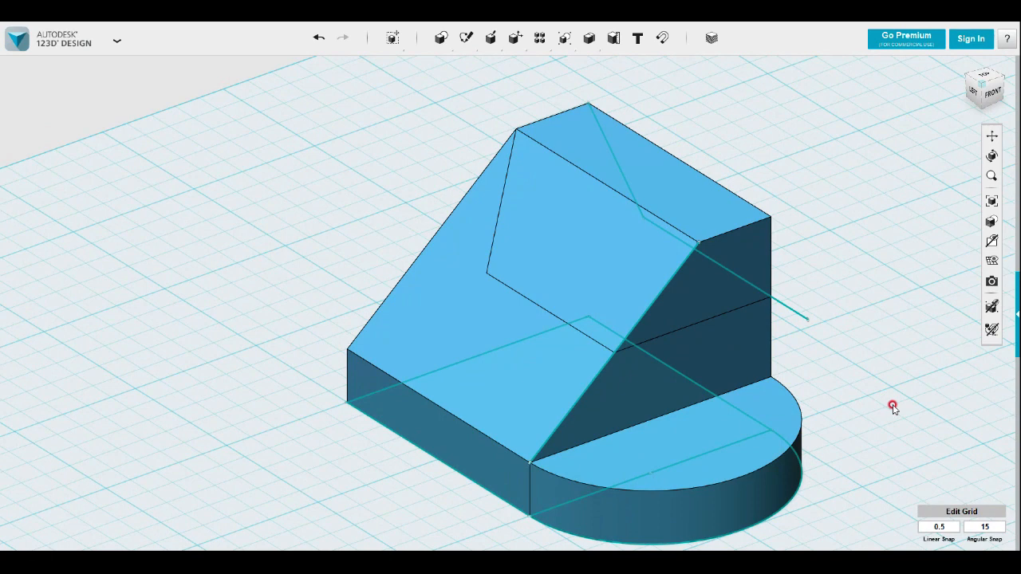
pyautogui.click(748, 265)
pyautogui.press('Delete')
# Sketch a rectangle on the lowered flat face, from the slanted side's upper rear corner to the block's front right corner
pyautogui.moveTo(775, 247)
pyautogui.mouseDown(button='right')
pyautogui.moveTo(736, 257)
pyautogui.moveTo(747, 309)
pyautogui.mouseUp(button='right')
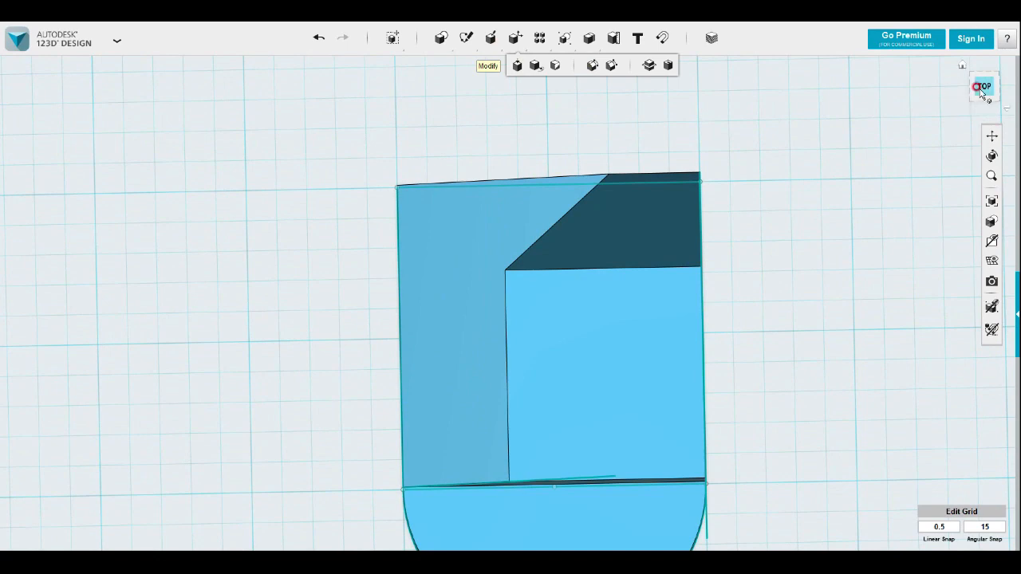
pyautogui.click(680, 217)
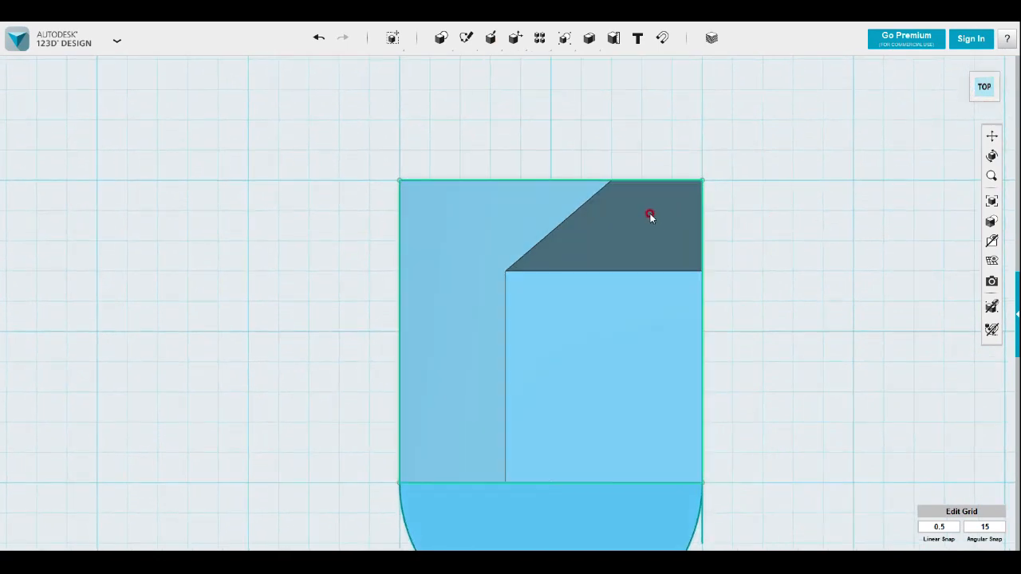
pyautogui.moveTo(500, 137); pyautogui.dragTo(356, 91, button='middle')
pyautogui.moveTo(457, 39)
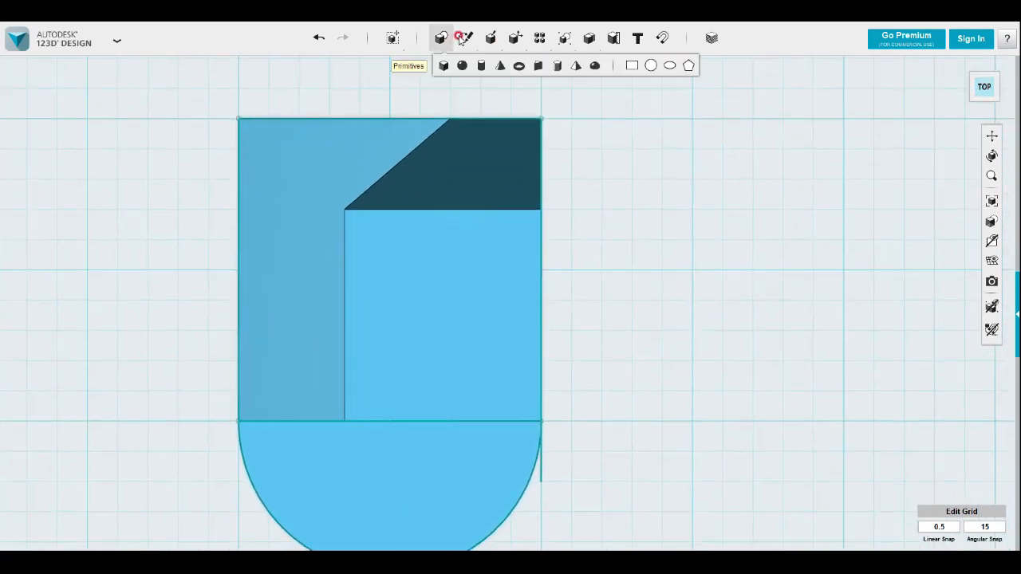
pyautogui.click(466, 65)
pyautogui.click(459, 217)
pyautogui.click(449, 120)
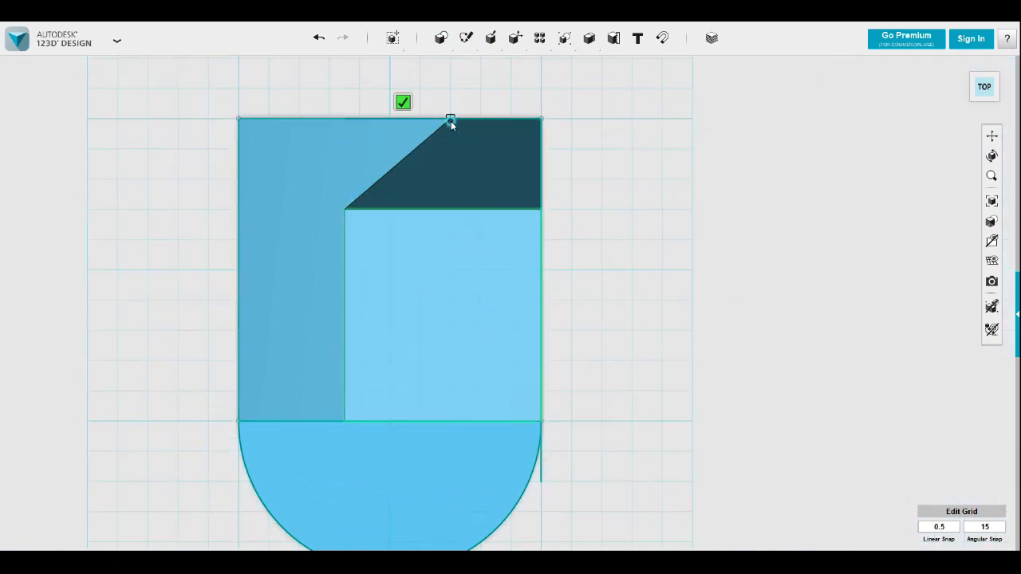
pyautogui.click(540, 422)
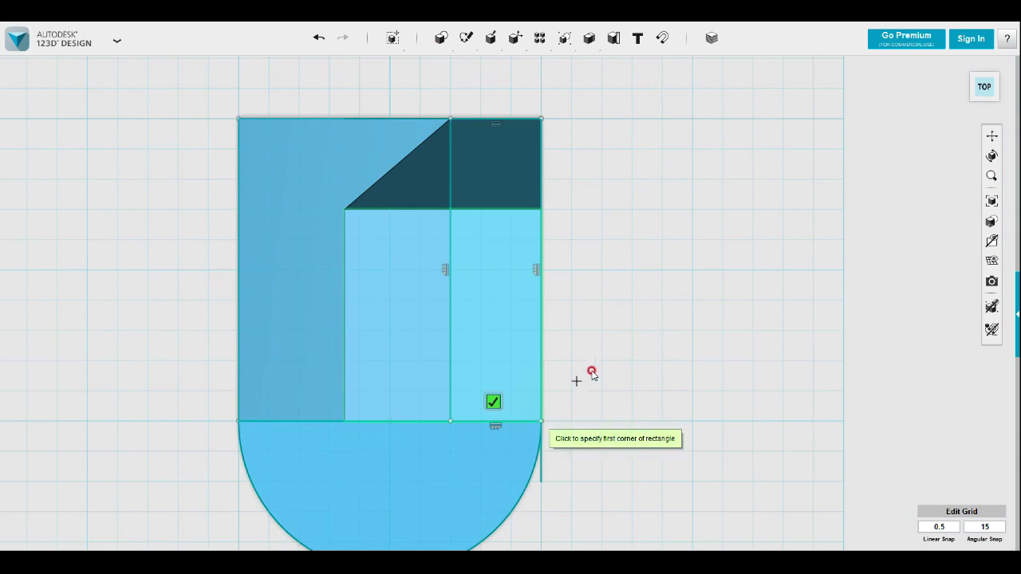
pyautogui.press('Escape')
# Extrude the rectangle 15 mm upward as a new solid
pyautogui.moveTo(604, 353)
pyautogui.mouseDown(button='right')
pyautogui.moveTo(609, 287)
pyautogui.moveTo(622, 371)
pyautogui.moveTo(611, 359)
pyautogui.mouseUp(button='right')
pyautogui.click(531, 301)
pyautogui.moveTo(551, 349)
pyautogui.click(614, 349)
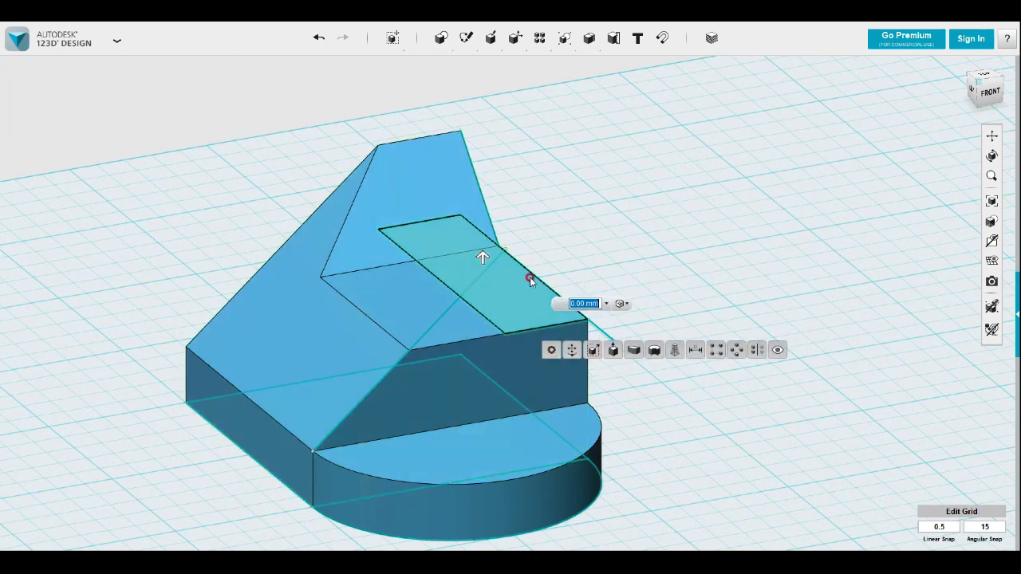
pyautogui.moveTo(483, 257); pyautogui.dragTo(483, 174)
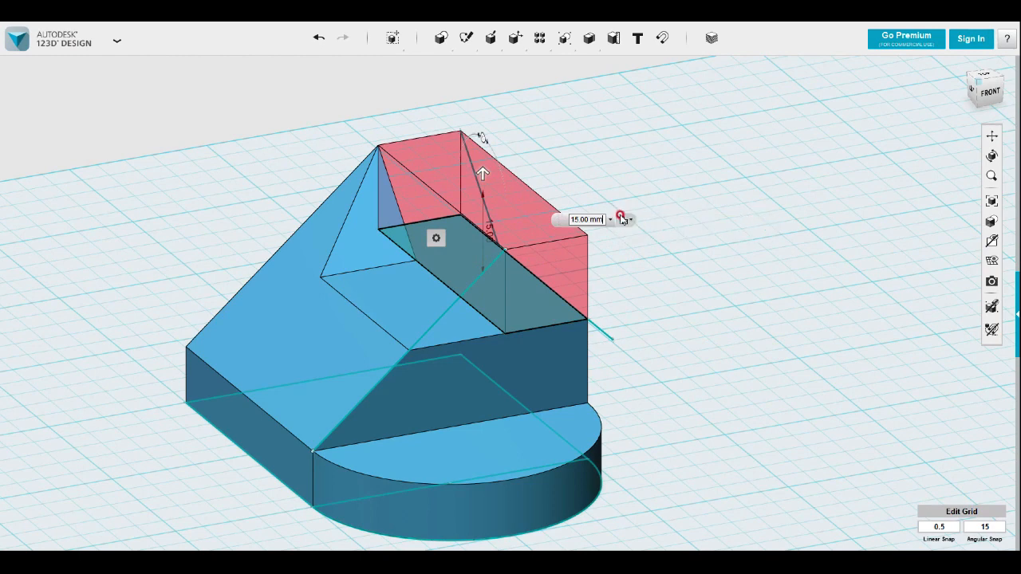
pyautogui.click(623, 220)
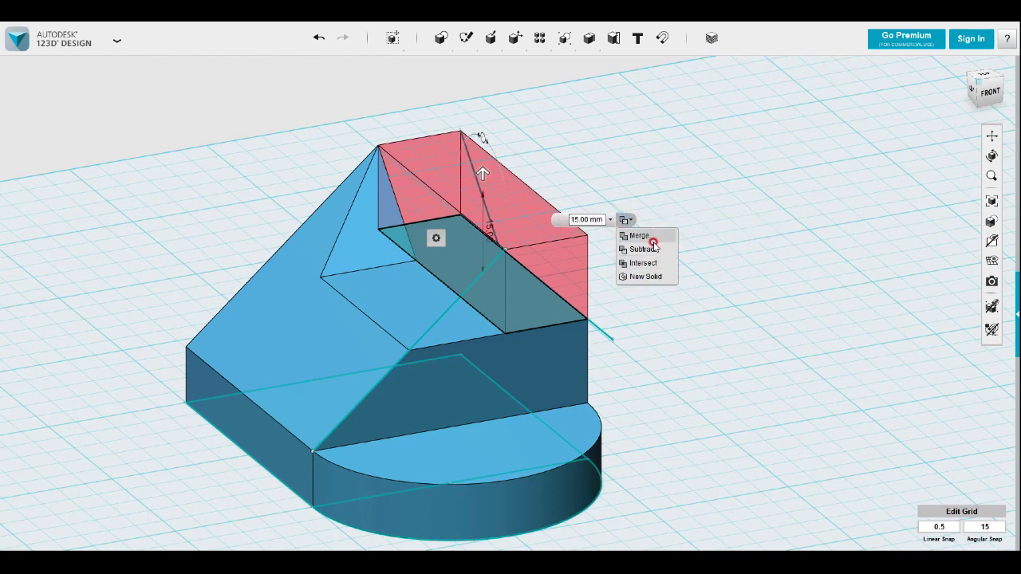
pyautogui.click(659, 276)
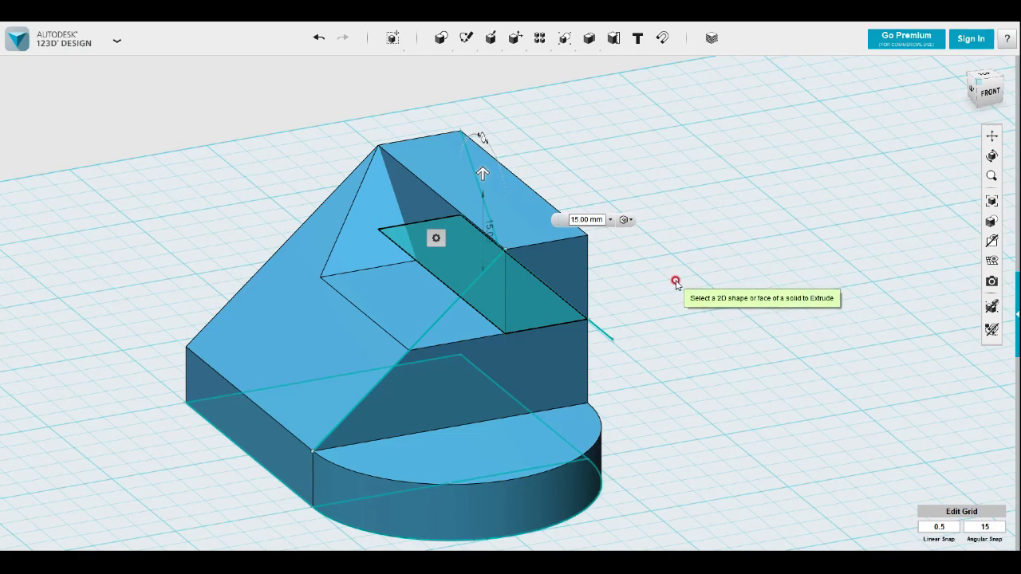
pyautogui.click(676, 284)
# Hide all sketches so only the solids are displayed
pyautogui.moveTo(668, 301); pyautogui.dragTo(816, 276, button='right')
pyautogui.moveTo(992, 241)
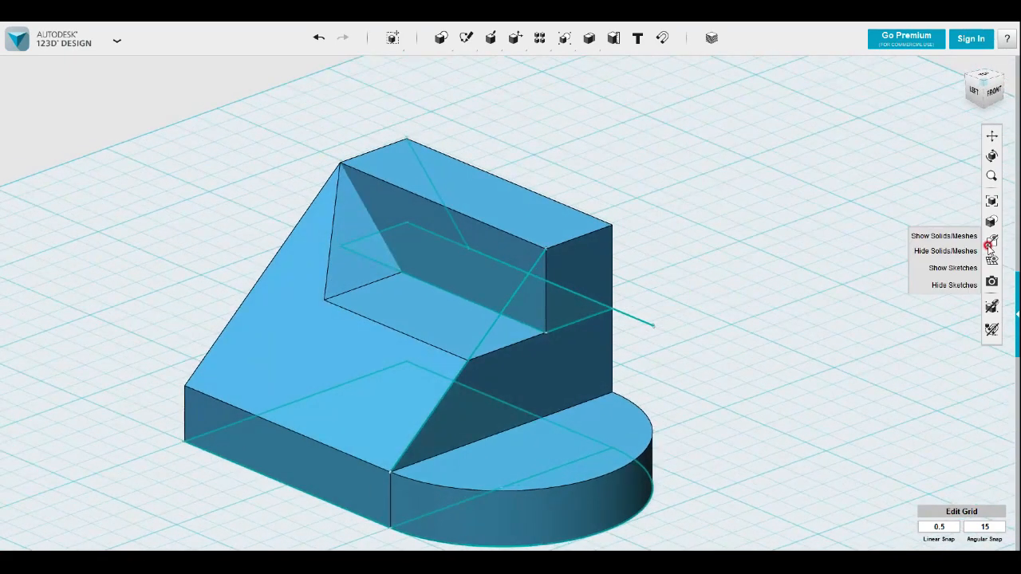
pyautogui.click(944, 284)
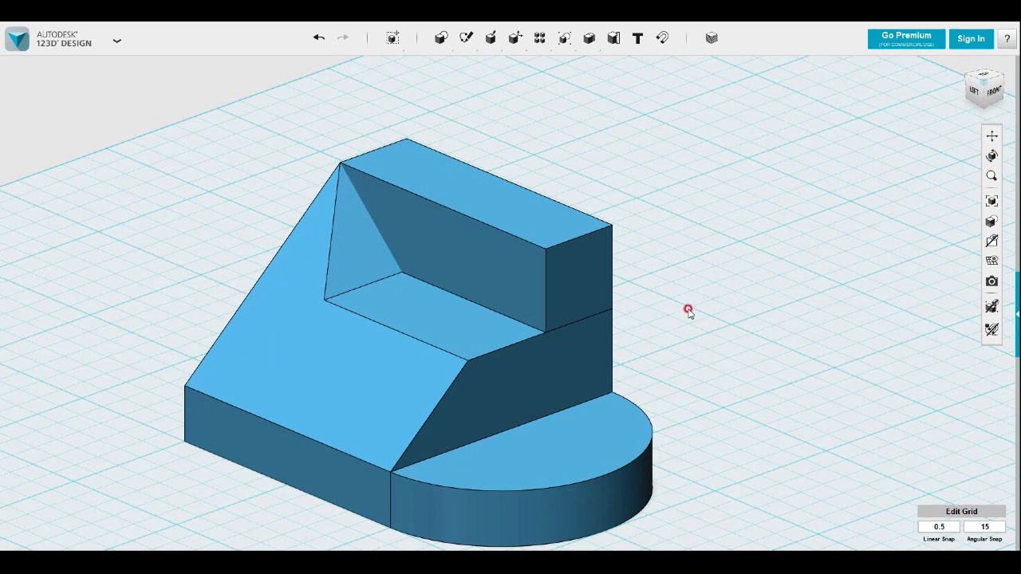
# Merge the raised bar and the half-disc base into the main block as one solid
pyautogui.moveTo(679, 343); pyautogui.dragTo(668, 250, button='middle')
pyautogui.scroll(-5, 663, 267)
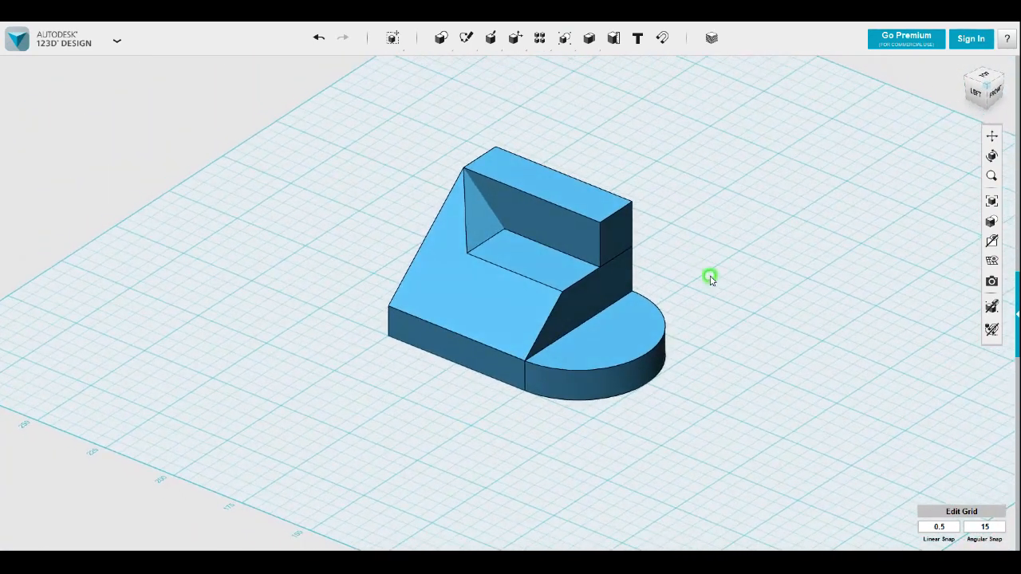
pyautogui.moveTo(702, 273); pyautogui.dragTo(656, 288, button='right')
pyautogui.moveTo(656, 290); pyautogui.dragTo(609, 301, button='middle')
pyautogui.scroll(3, 609, 299)
pyautogui.moveTo(588, 47)
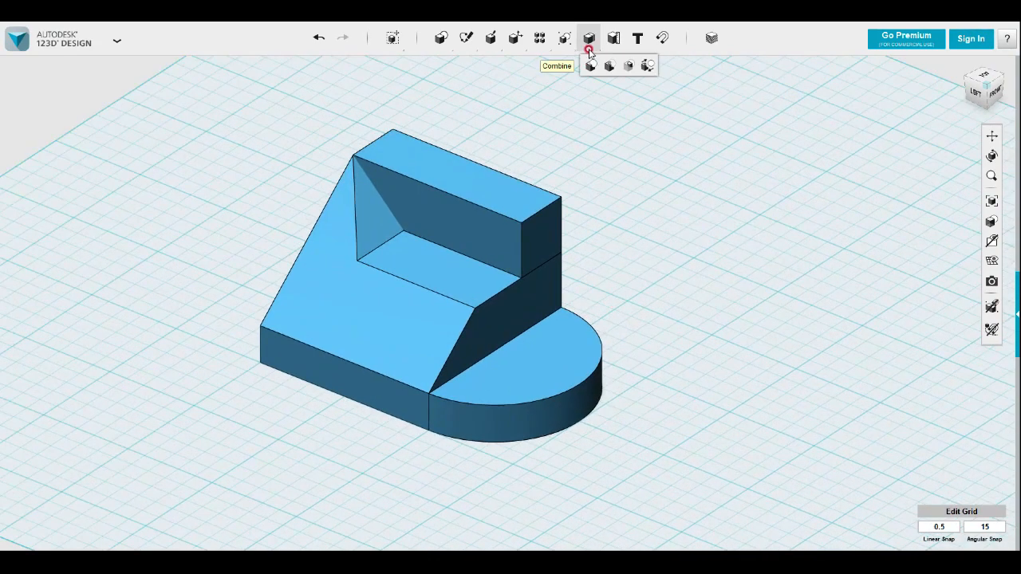
pyautogui.click(591, 67)
pyautogui.click(441, 329)
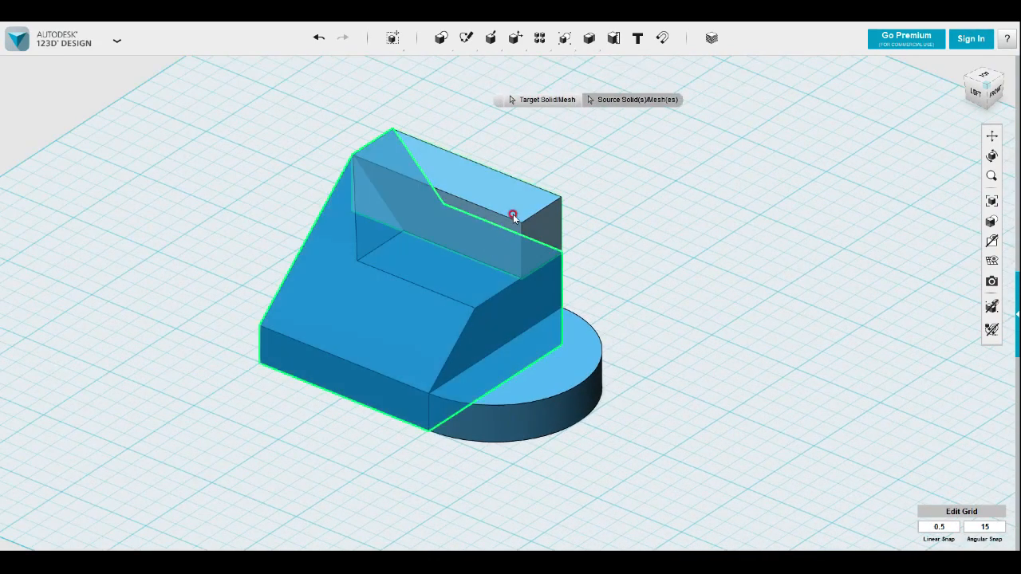
pyautogui.click(561, 352)
pyautogui.click(663, 351)
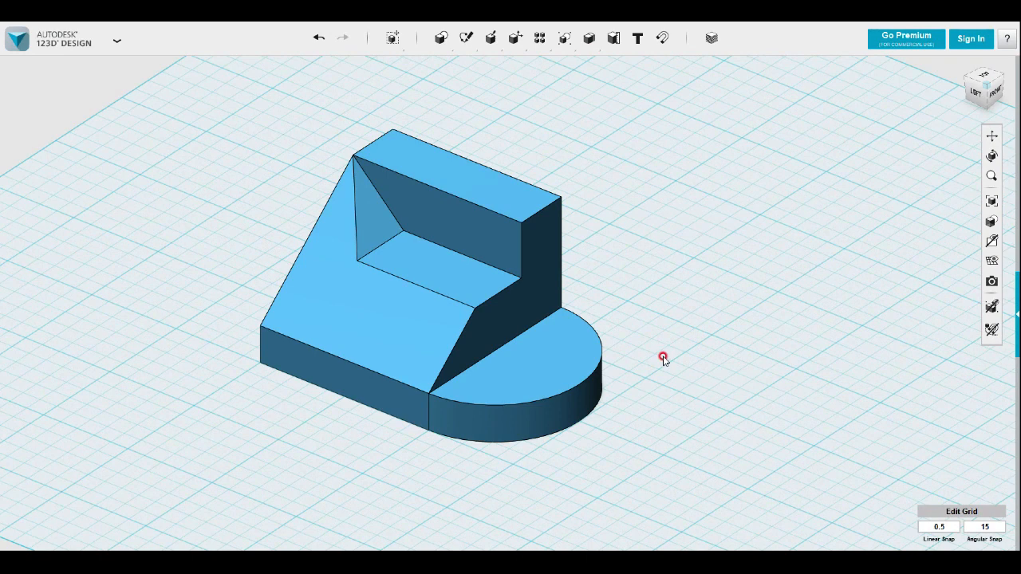
# Hide the grid and view the finished solid from its front left corner
pyautogui.moveTo(608, 336); pyautogui.dragTo(685, 327, button='middle')
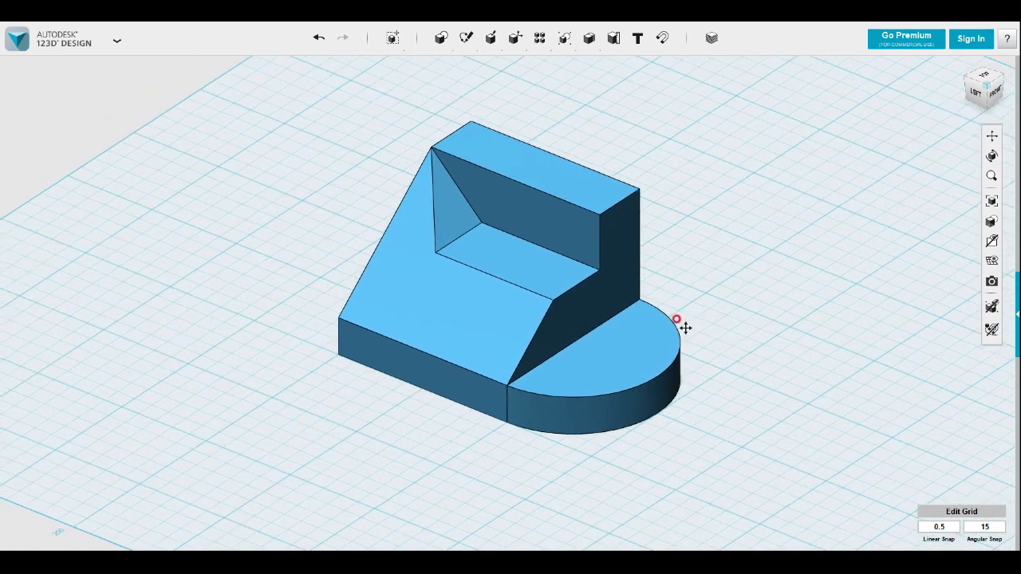
pyautogui.click(983, 263)
pyautogui.moveTo(877, 356); pyautogui.dragTo(812, 373, button='right')
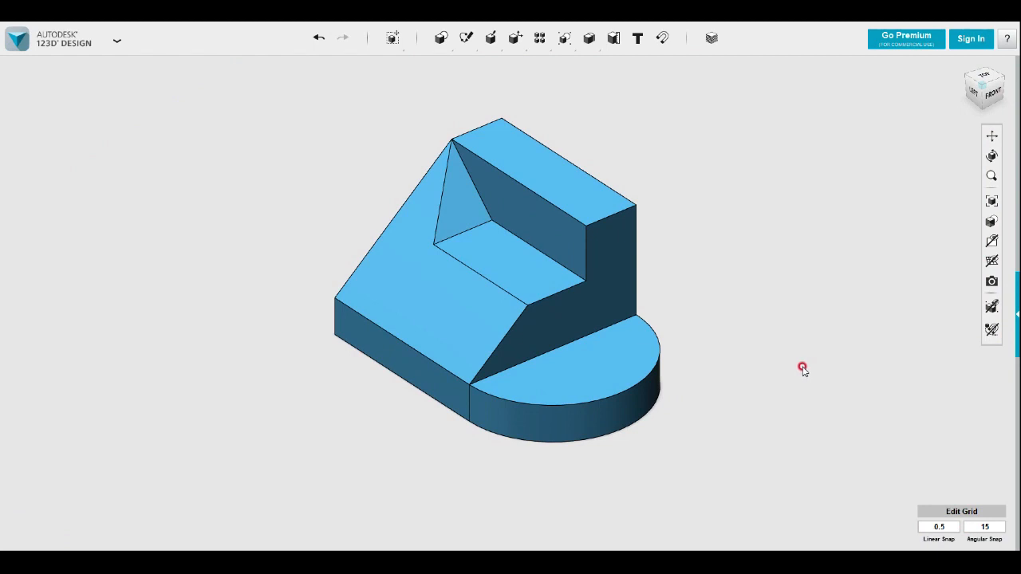